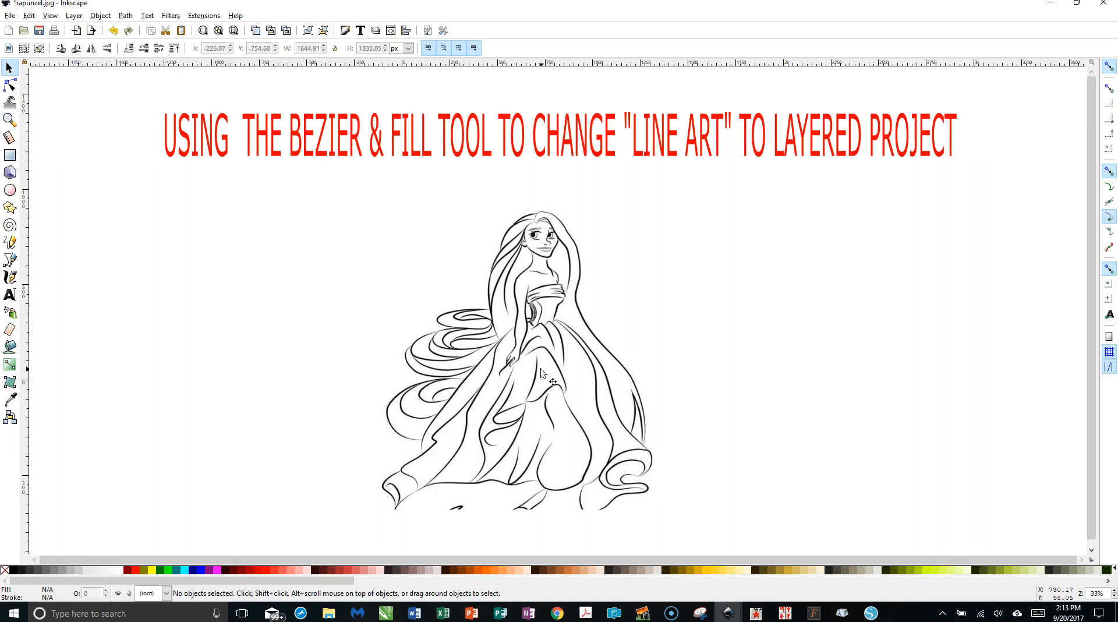
Move the red title text up, clear of the line-art image
{"action": "left_click", "coordinate": [602, 137]}
{"action": "left_click_drag", "start_coordinate": [602, 137], "coordinate": [612, 87]}
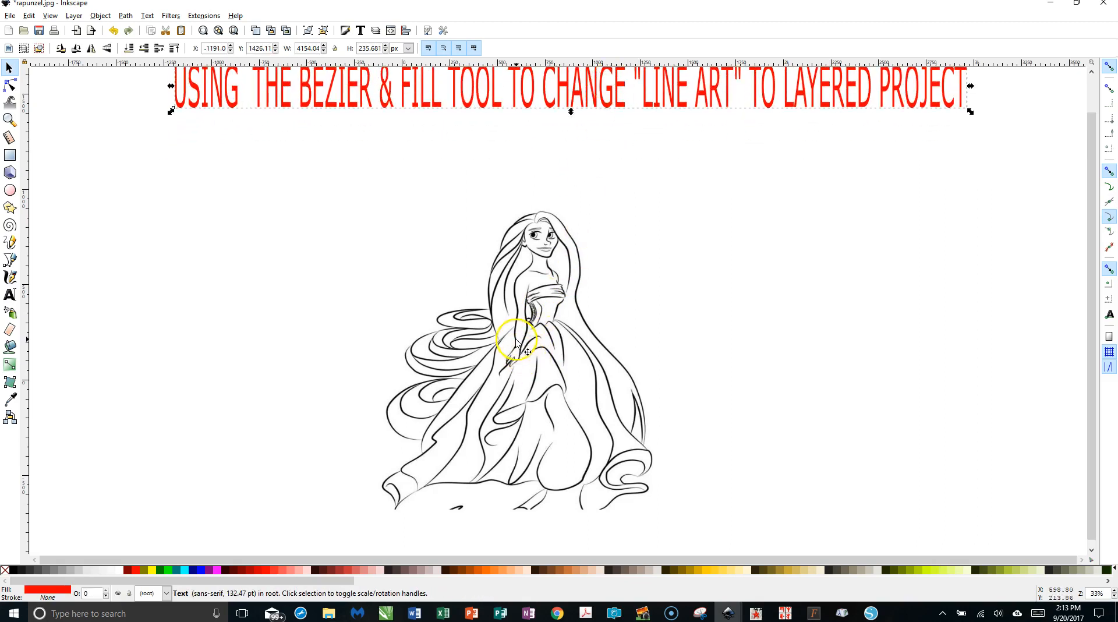
{"action": "scroll", "coordinate": [515, 342], "scroll_direction": "down", "scroll_amount": 5}
Move the line-art image aside and enlarge it proportionally to about 2366 by 2637 px, keeping the whole figure in view
{"action": "mouse_move", "coordinate": [530, 265]}
{"action": "left_mouse_down"}
{"action": "mouse_move", "coordinate": [355, 335]}
{"action": "mouse_move", "coordinate": [299, 339]}
{"action": "mouse_move", "coordinate": [267, 387]}
{"action": "left_mouse_up"}
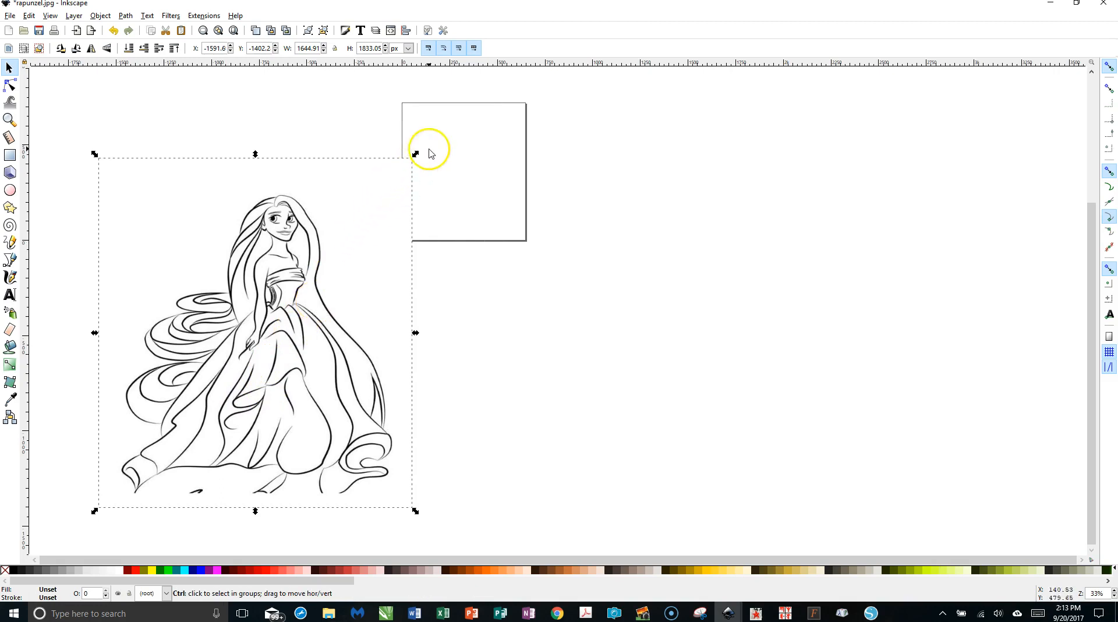
{"action": "left_click_drag", "start_coordinate": [415, 155], "coordinate": [582, 52]}
{"action": "scroll", "coordinate": [481, 239], "scroll_direction": "down", "scroll_amount": 2}
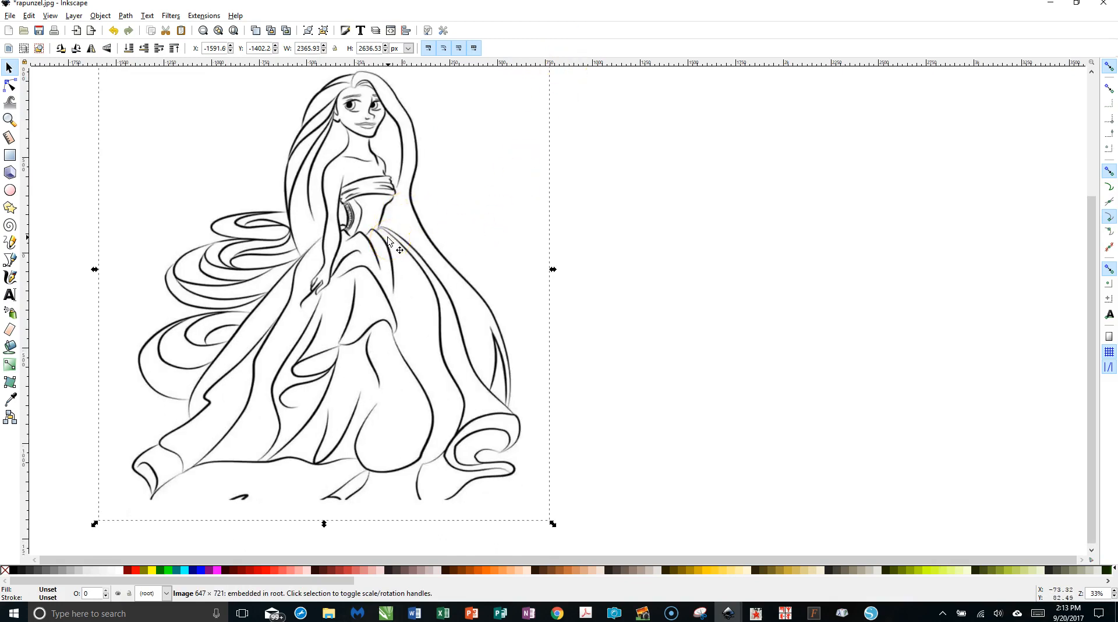
{"action": "left_click_drag", "start_coordinate": [370, 248], "coordinate": [365, 277]}
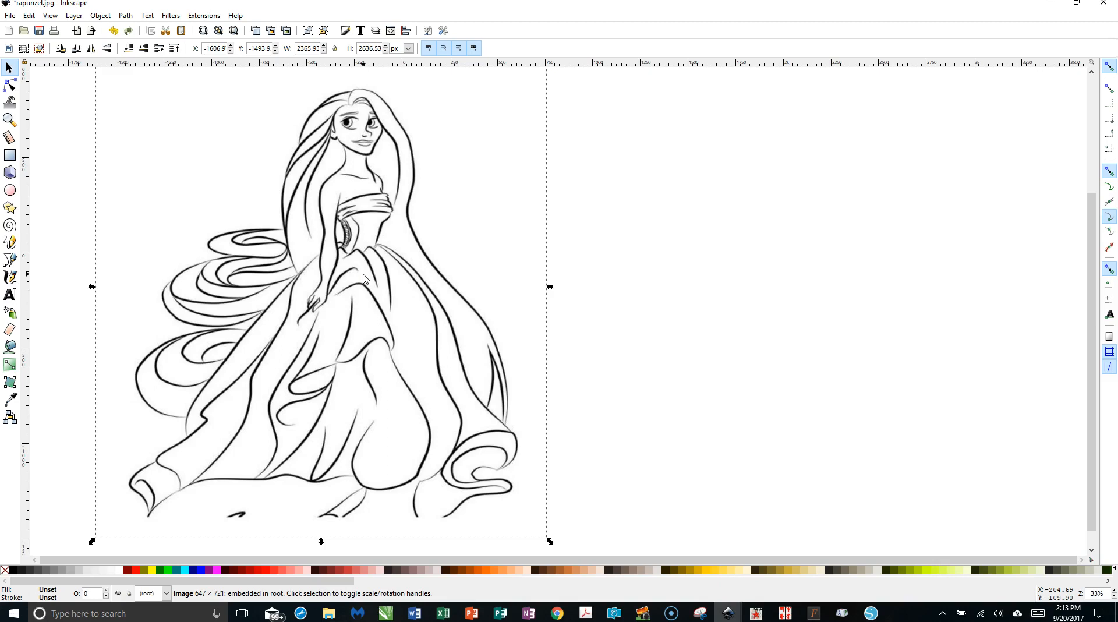
Trace the image with Trace Bitmap at a brightness cutoff threshold of 0.680, with Smooth and Stack scans off and live preview on
{"action": "left_click", "coordinate": [366, 284]}
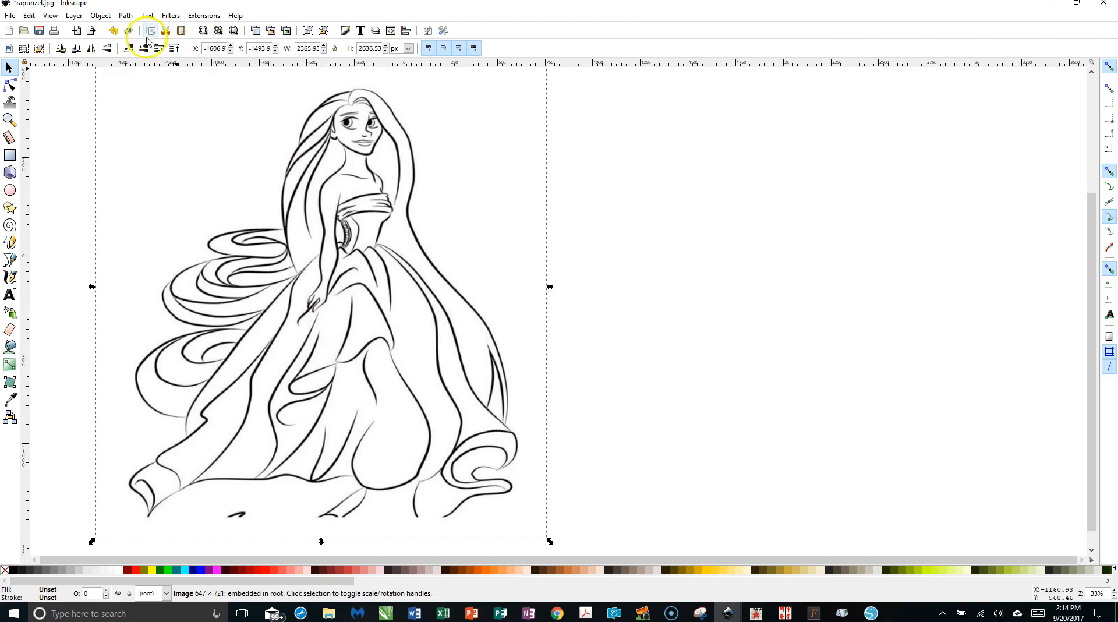
{"action": "left_click", "coordinate": [126, 15]}
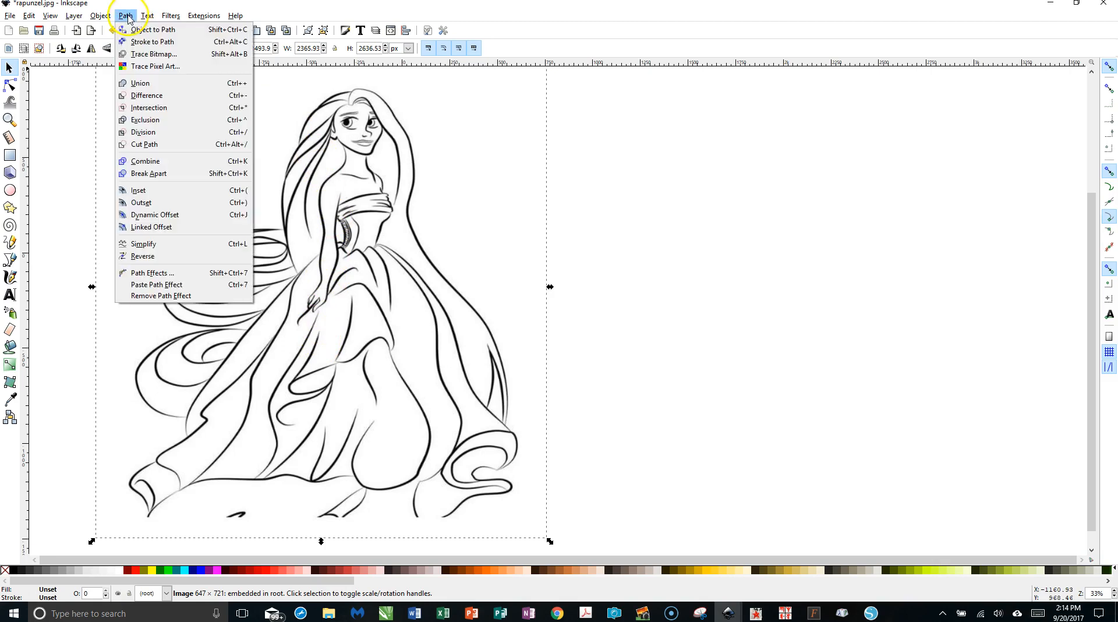
{"action": "left_click", "coordinate": [149, 54]}
{"action": "left_click", "coordinate": [830, 184]}
{"action": "left_click", "coordinate": [889, 185]}
{"action": "left_click", "coordinate": [1009, 186]}
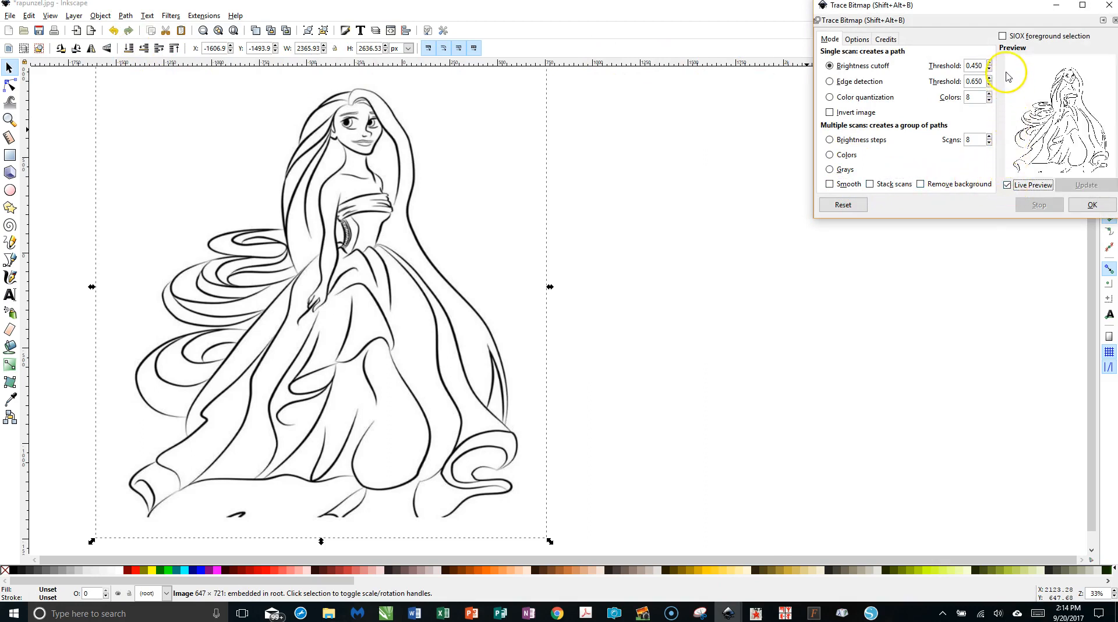
{"action": "left_click", "coordinate": [989, 63]}
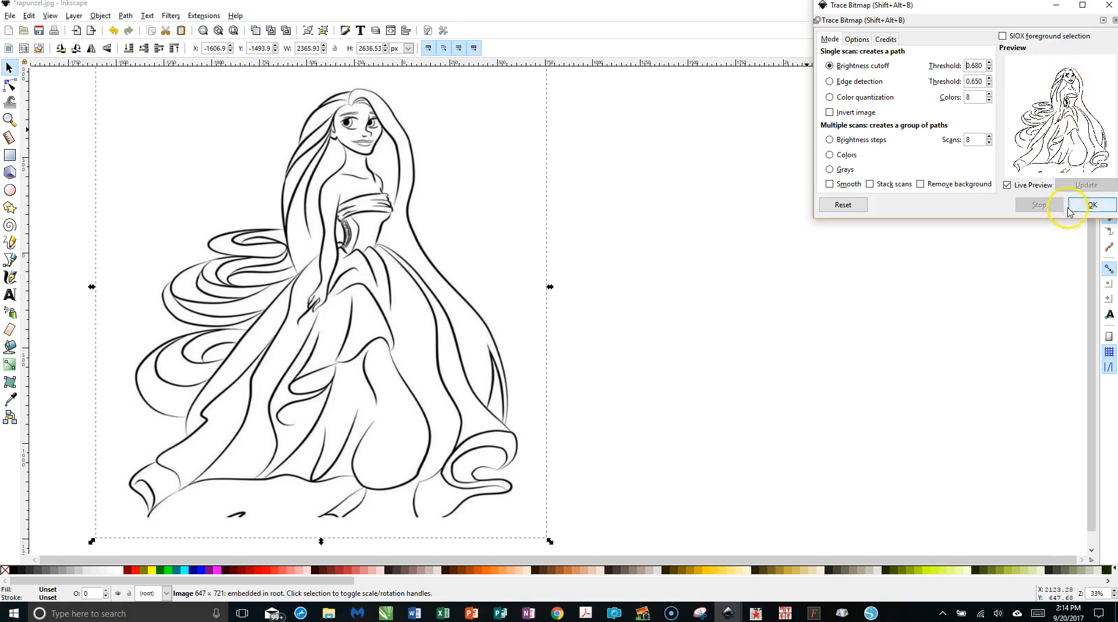
{"action": "left_click", "coordinate": [1087, 206]}
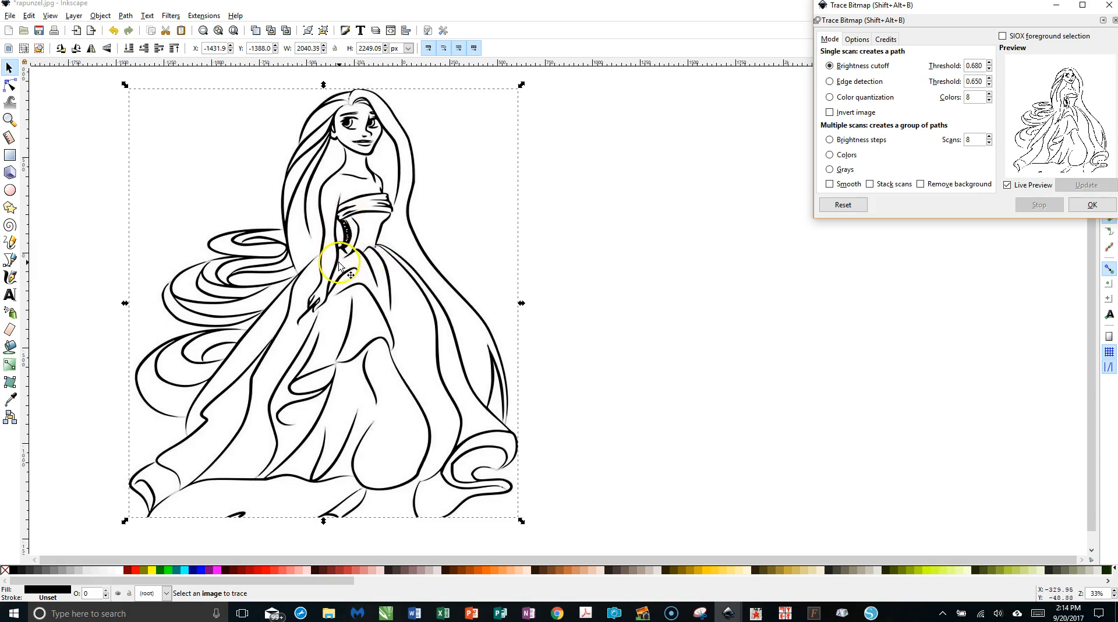
Move the traced path off the original image, close the tracing dialog, and arrange the two drawings side by side without overlap
{"action": "mouse_move", "coordinate": [338, 284]}
{"action": "left_mouse_down"}
{"action": "mouse_move", "coordinate": [468, 274]}
{"action": "mouse_move", "coordinate": [738, 285]}
{"action": "mouse_move", "coordinate": [741, 320]}
{"action": "mouse_move", "coordinate": [748, 289]}
{"action": "left_mouse_up"}
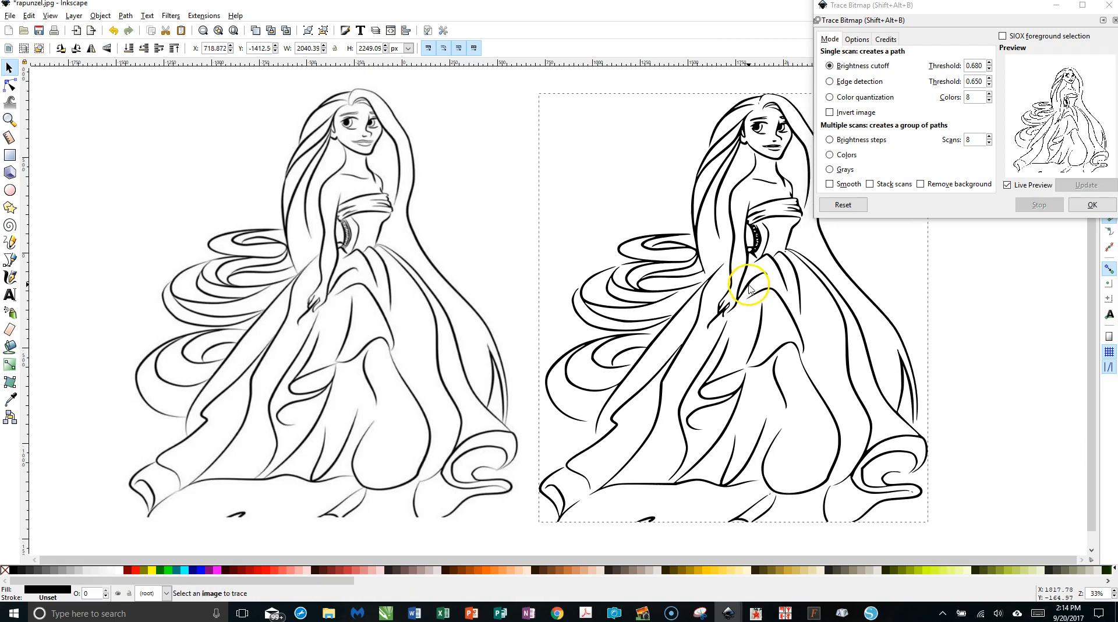
{"action": "left_click", "coordinate": [1109, 7]}
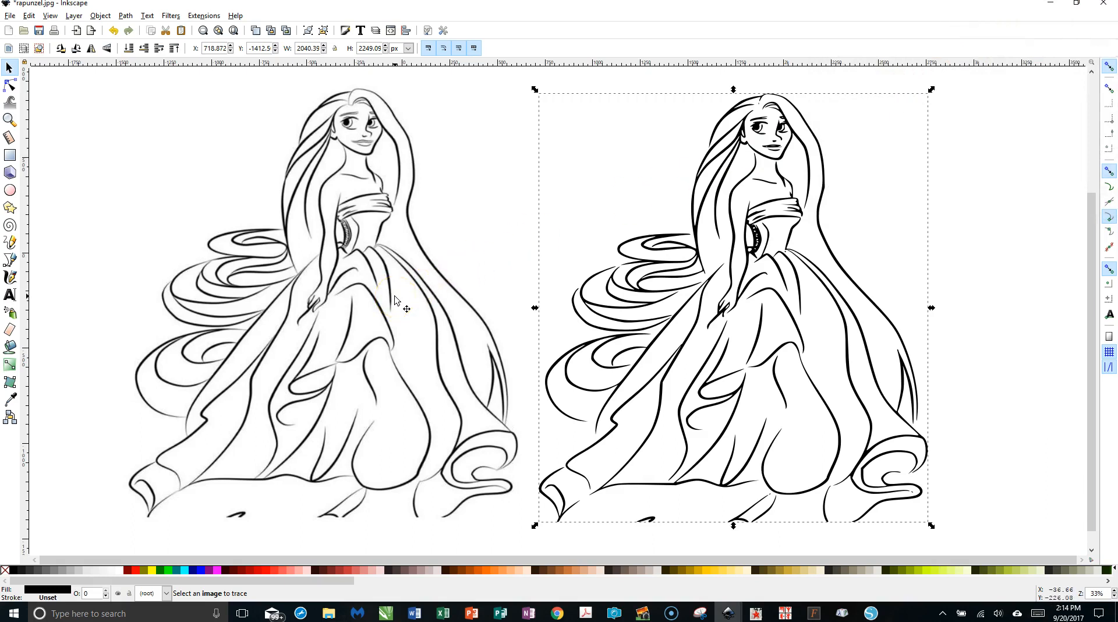
{"action": "left_click_drag", "start_coordinate": [395, 299], "coordinate": [297, 314]}
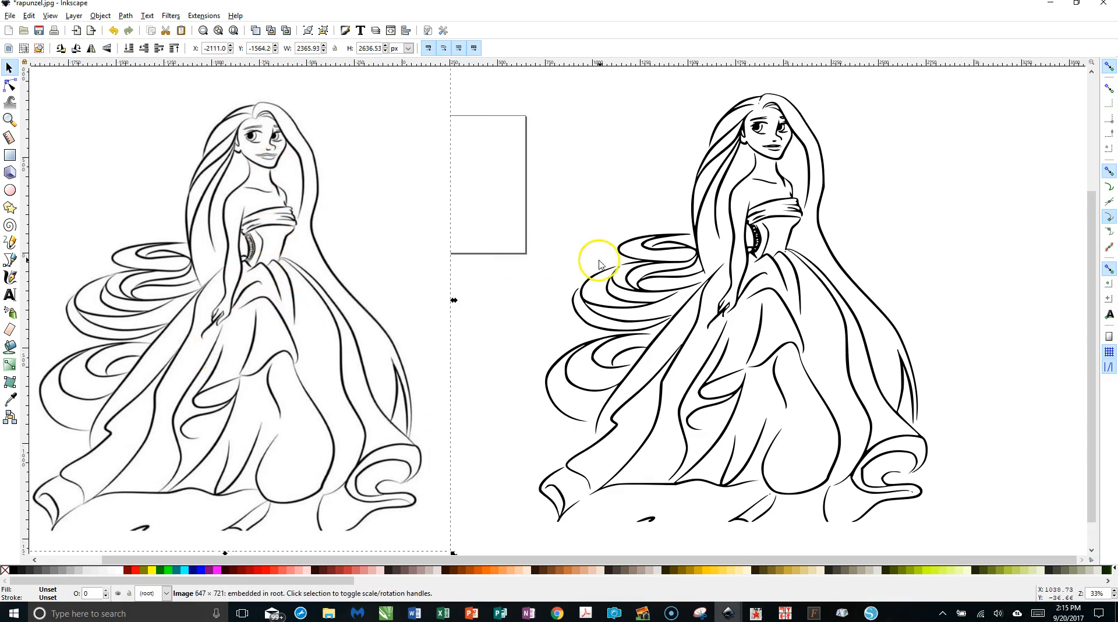
{"action": "left_click", "coordinate": [651, 279]}
{"action": "mouse_move", "coordinate": [650, 279]}
{"action": "left_mouse_down"}
{"action": "mouse_move", "coordinate": [590, 281]}
{"action": "mouse_move", "coordinate": [569, 269]}
{"action": "left_mouse_up"}
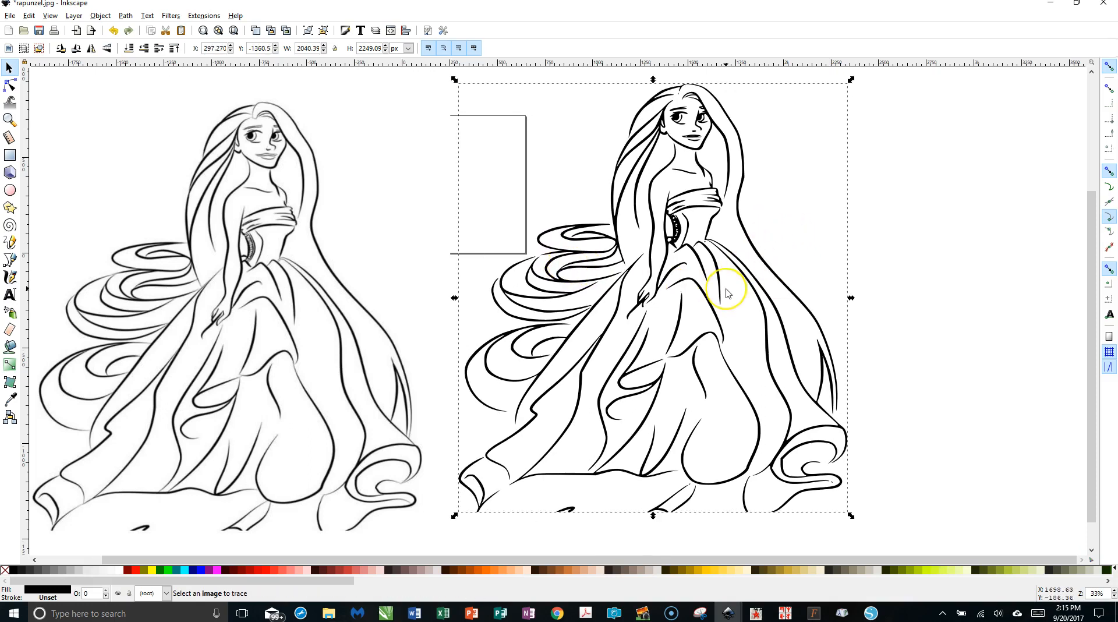
Examine the traced drawing from hem to head for gaps and open ends in its outlines
{"action": "scroll", "coordinate": [726, 293], "scroll_direction": "up", "scroll_amount": 2, "text": "ctrl"}
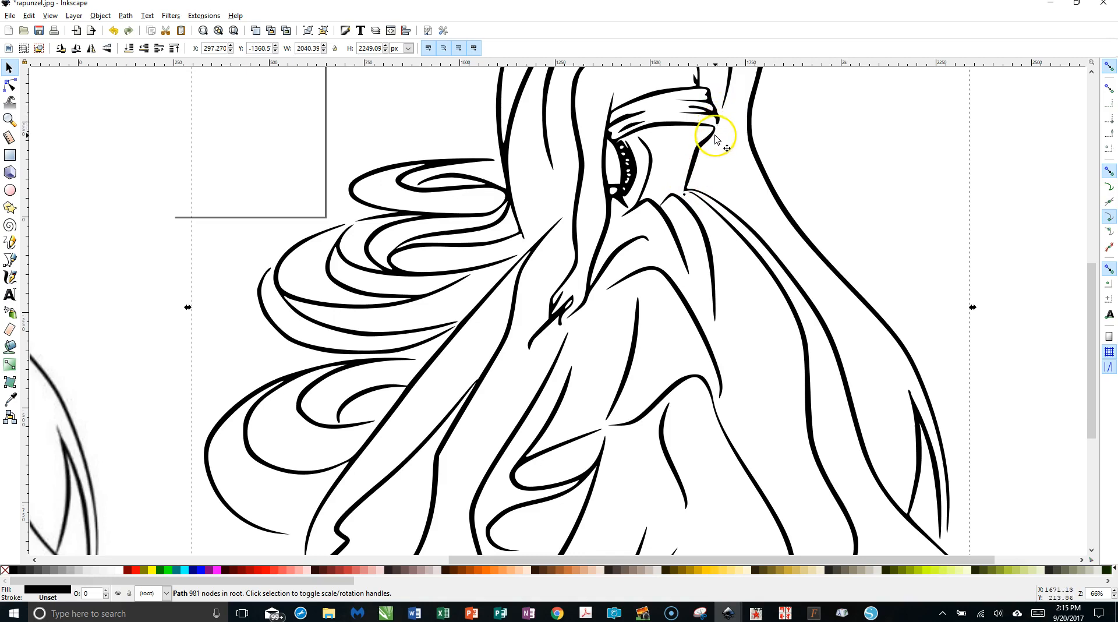
{"action": "scroll", "coordinate": [850, 326], "scroll_direction": "down", "scroll_amount": 7}
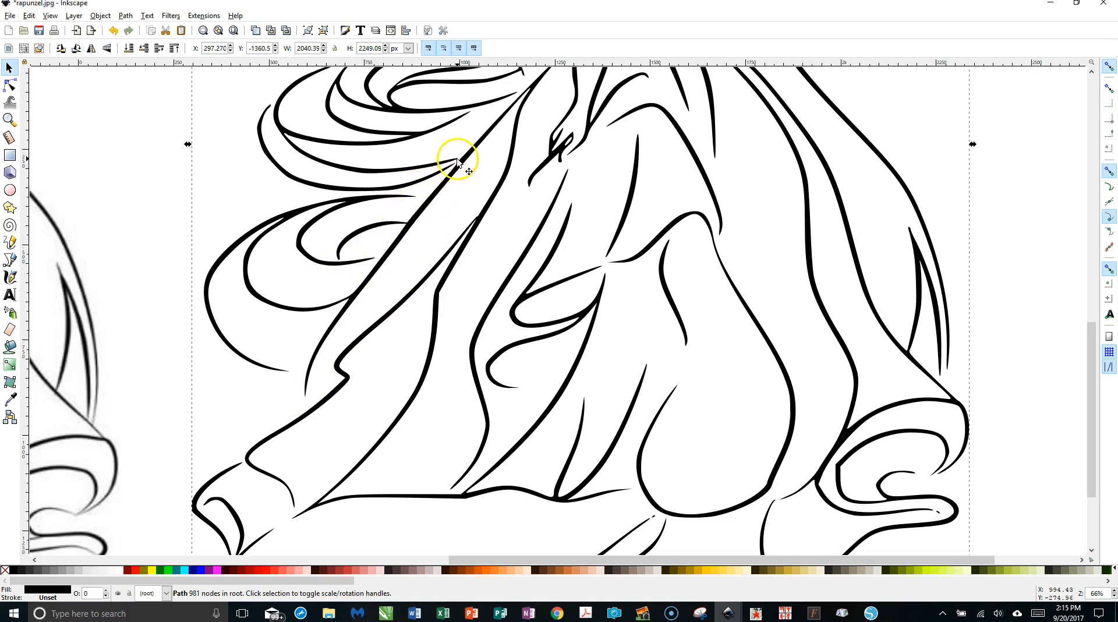
{"action": "scroll", "coordinate": [417, 270], "scroll_direction": "down", "scroll_amount": 6}
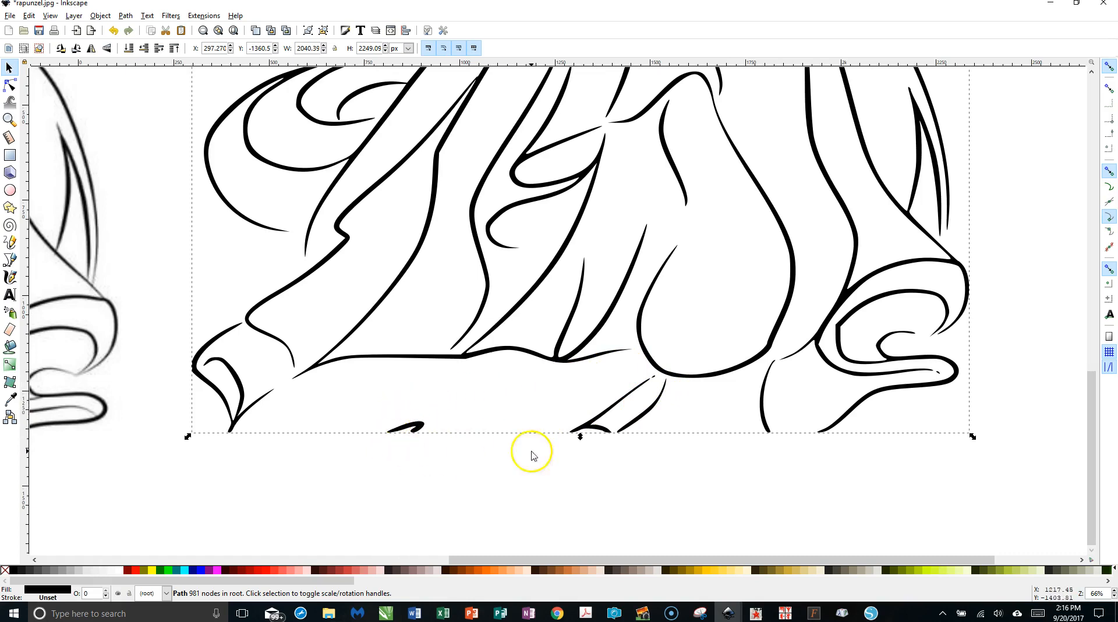
{"action": "scroll", "coordinate": [617, 320], "scroll_direction": "up", "scroll_amount": 12}
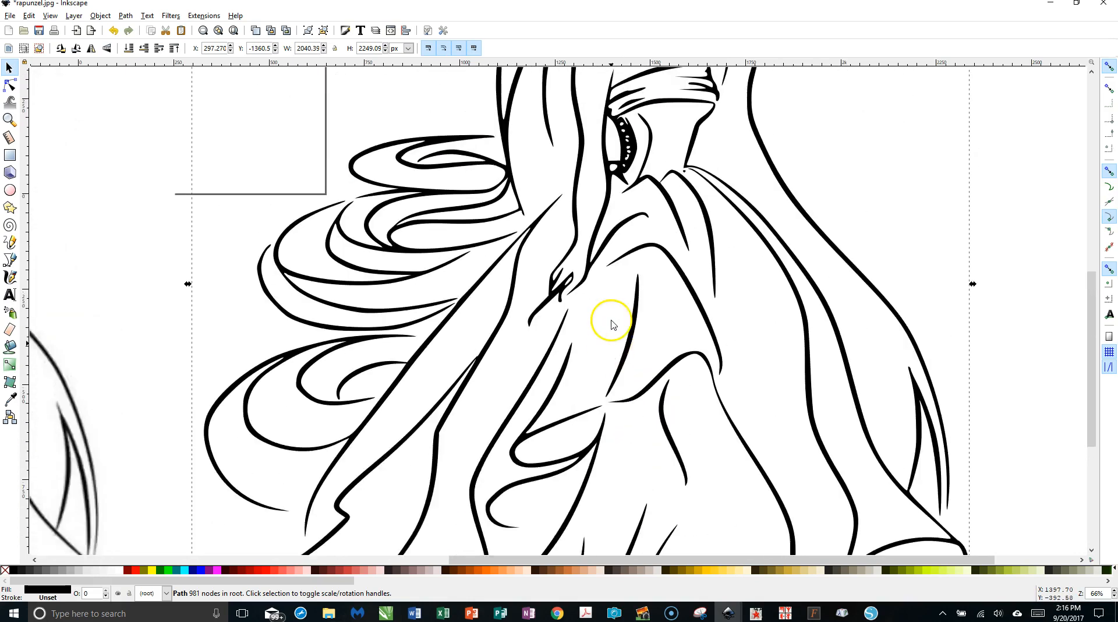
{"action": "scroll", "coordinate": [611, 324], "scroll_direction": "up", "scroll_amount": 15}
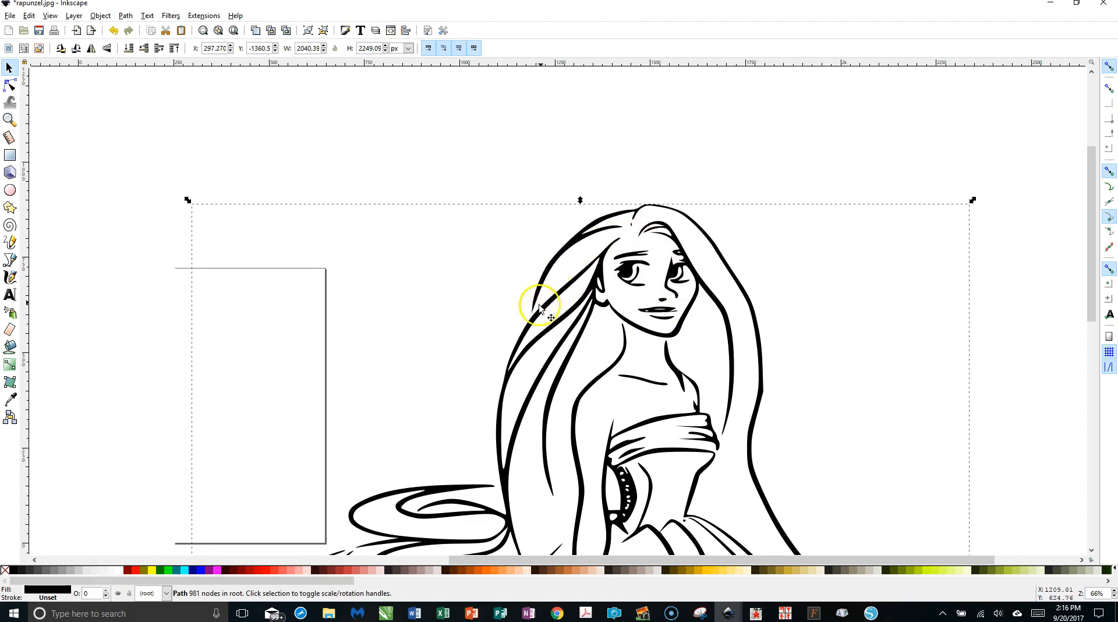
{"action": "scroll", "coordinate": [727, 286], "scroll_direction": "down", "scroll_amount": 1}
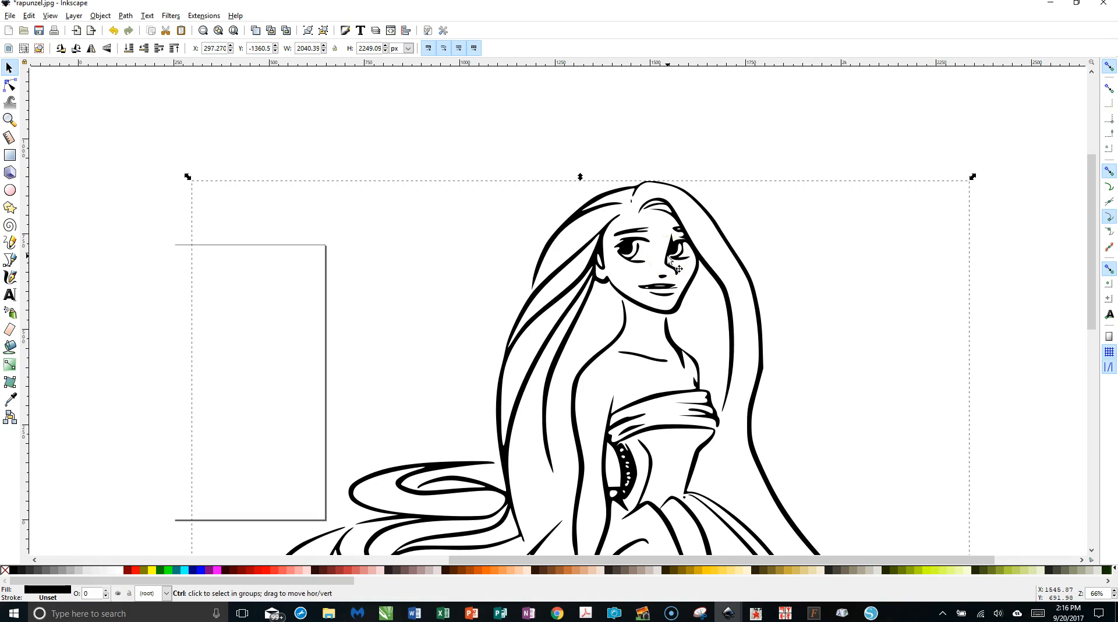
{"action": "scroll", "coordinate": [676, 265], "scroll_direction": "down", "scroll_amount": 2}
{"action": "scroll", "coordinate": [670, 262], "scroll_direction": "down", "scroll_amount": 4}
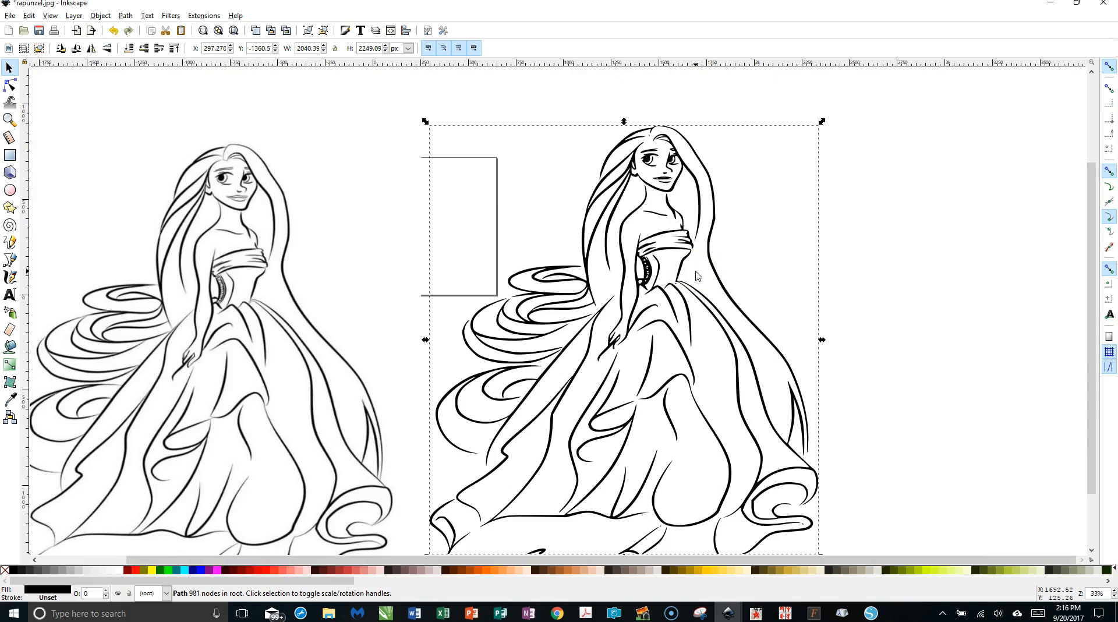
{"action": "scroll", "coordinate": [697, 273], "scroll_direction": "down", "scroll_amount": 1}
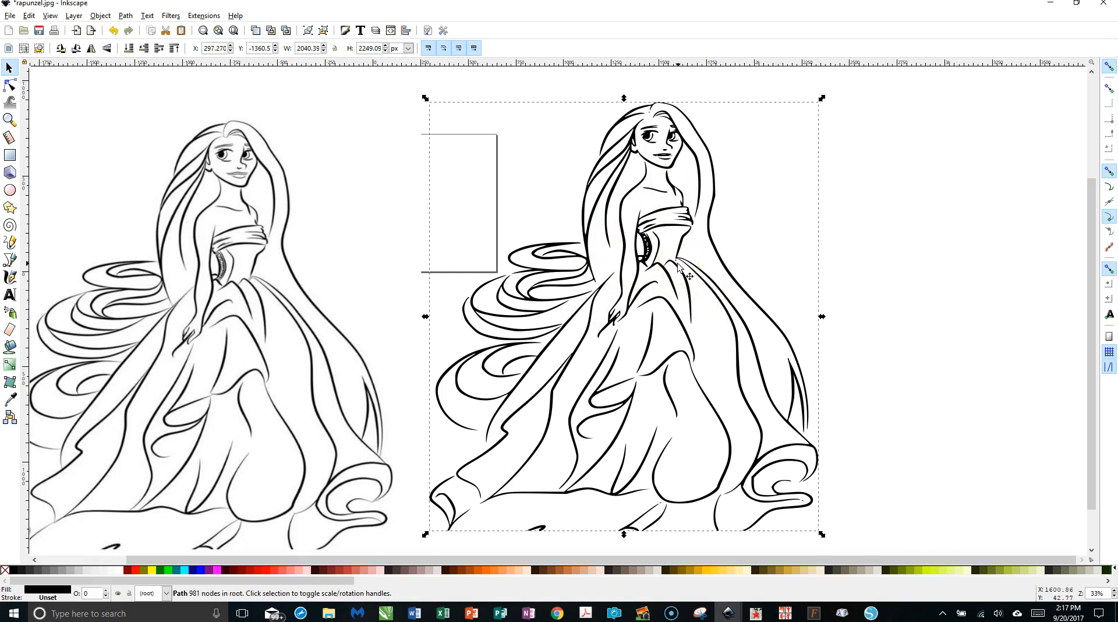
Move the original image well away from the traced drawing, mostly out of the working area
{"action": "mouse_move", "coordinate": [289, 318]}
{"action": "left_mouse_down"}
{"action": "mouse_move", "coordinate": [112, 312]}
{"action": "mouse_move", "coordinate": [37, 248]}
{"action": "left_mouse_up"}
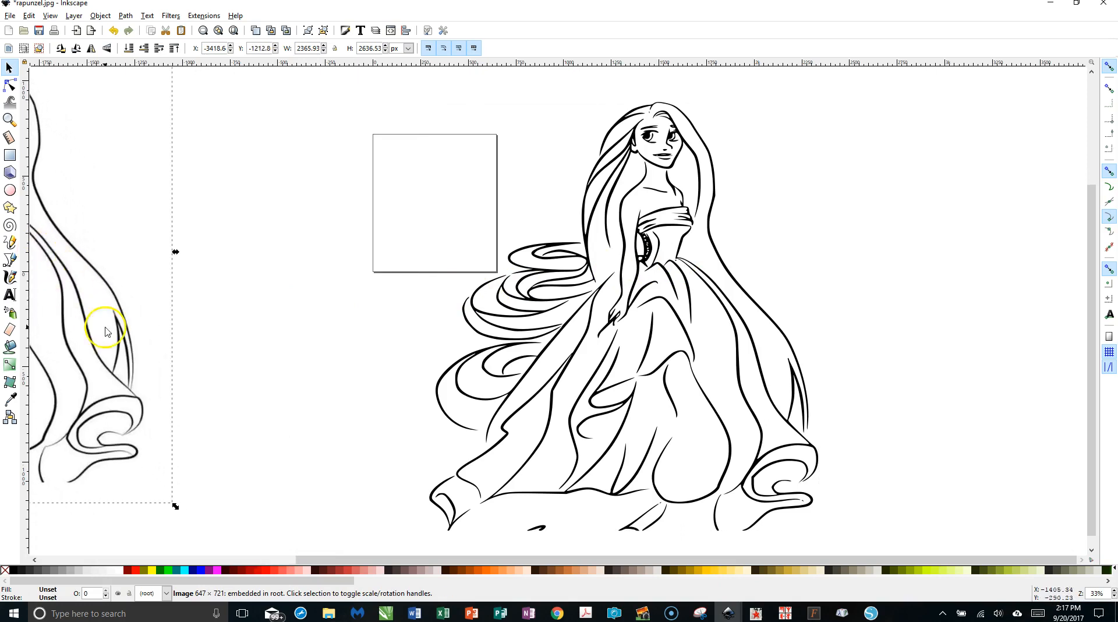
{"action": "left_click_drag", "start_coordinate": [121, 346], "coordinate": [52, 323]}
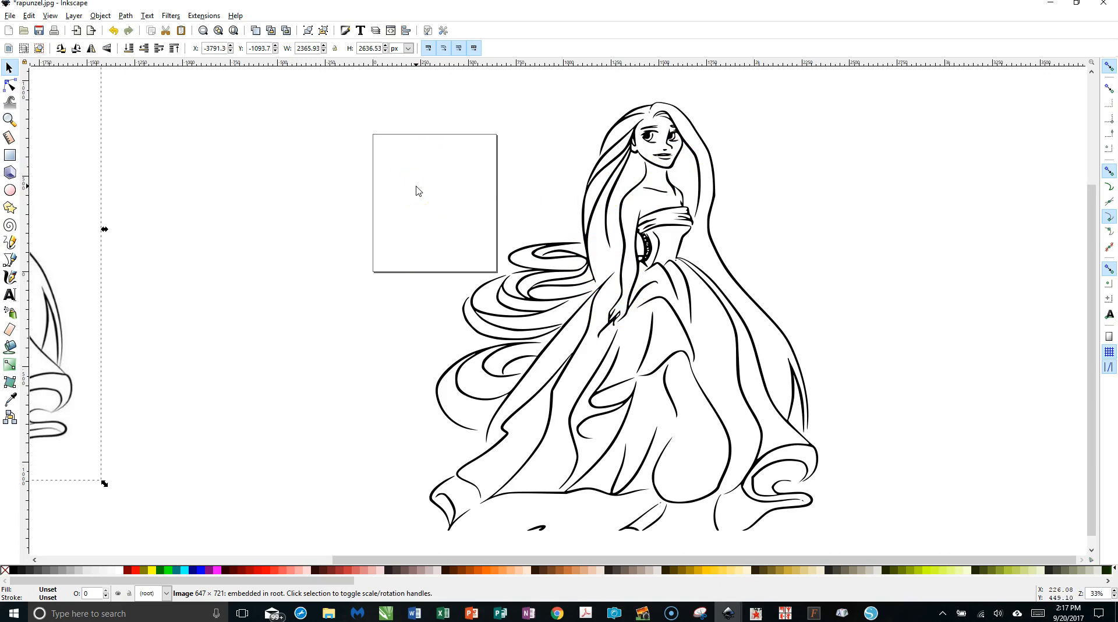
Hide the page border in the document properties
{"action": "left_click", "coordinate": [428, 31]}
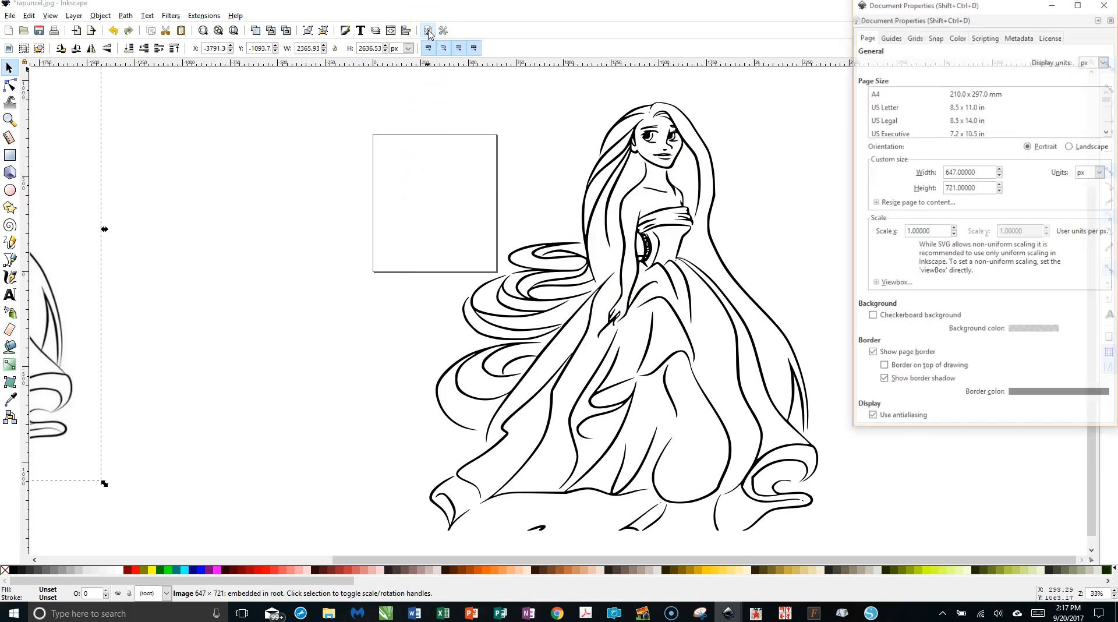
{"action": "left_click", "coordinate": [895, 356]}
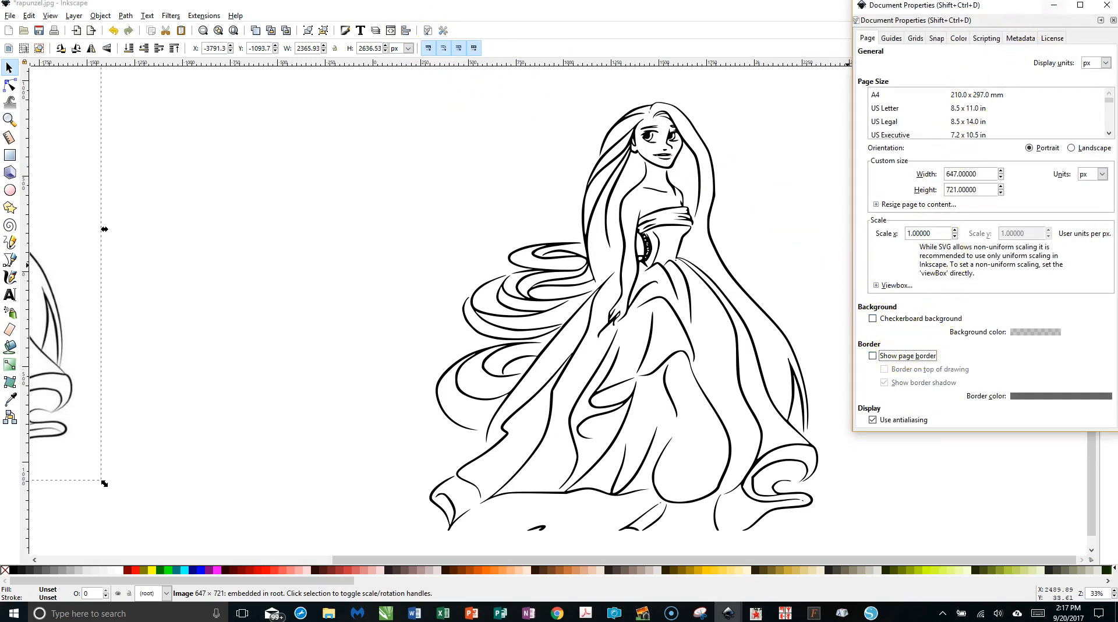
{"action": "left_click", "coordinate": [1108, 5]}
Reposition the traced drawing in the emptied working area so the head and upper body can be worked on up close
{"action": "mouse_move", "coordinate": [651, 259]}
{"action": "left_mouse_down"}
{"action": "mouse_move", "coordinate": [643, 280]}
{"action": "mouse_move", "coordinate": [357, 282]}
{"action": "mouse_move", "coordinate": [367, 265]}
{"action": "mouse_move", "coordinate": [380, 269]}
{"action": "left_mouse_up"}
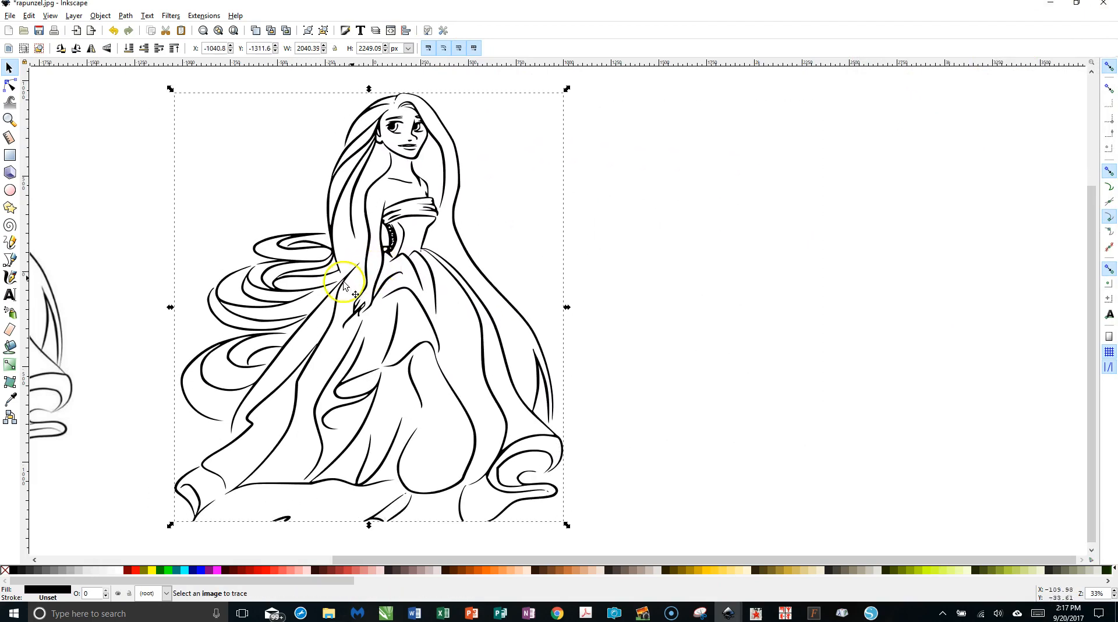
{"action": "left_click", "coordinate": [145, 252]}
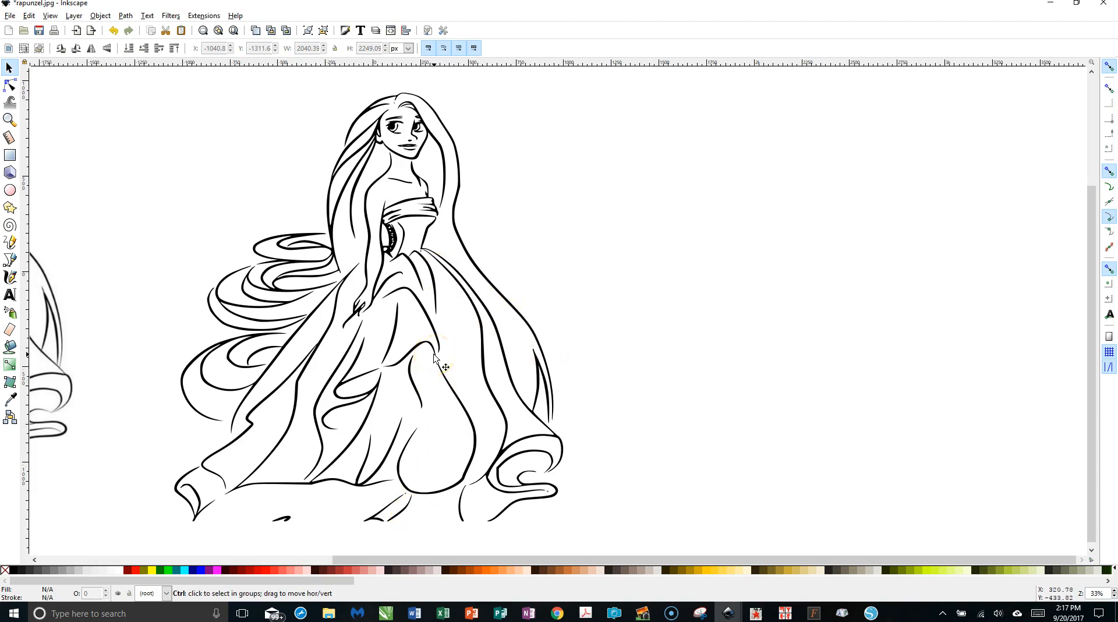
{"action": "scroll", "coordinate": [434, 357], "scroll_direction": "up", "scroll_amount": 2, "text": "ctrl"}
{"action": "scroll", "coordinate": [433, 357], "scroll_direction": "up", "scroll_amount": 10}
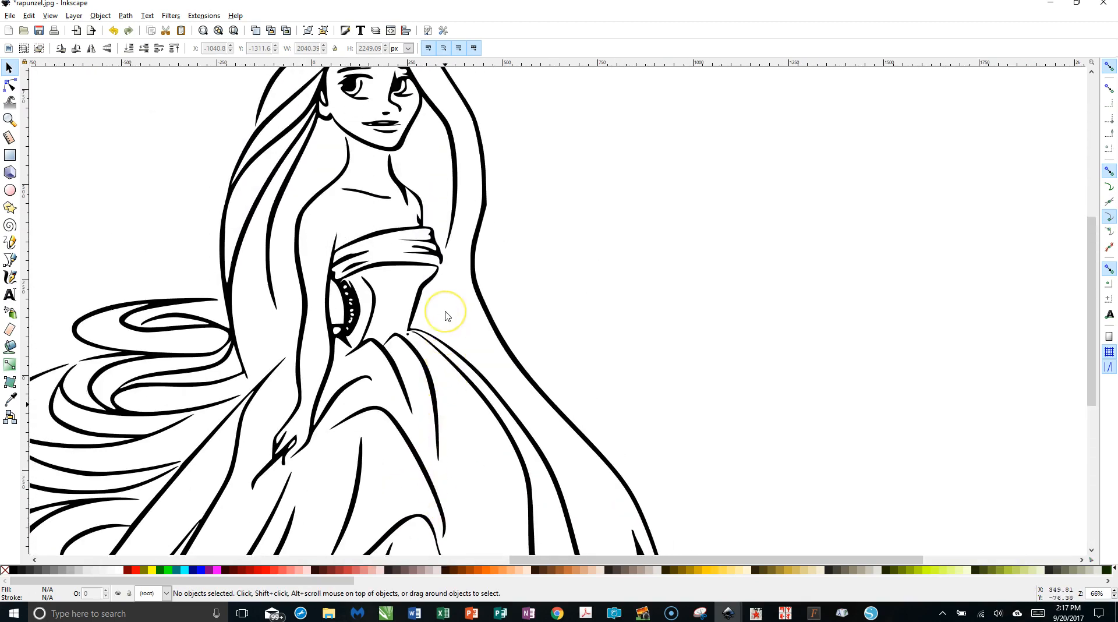
{"action": "mouse_move", "coordinate": [408, 323]}
{"action": "left_mouse_down"}
{"action": "mouse_move", "coordinate": [542, 337]}
{"action": "mouse_move", "coordinate": [530, 314]}
{"action": "left_mouse_up"}
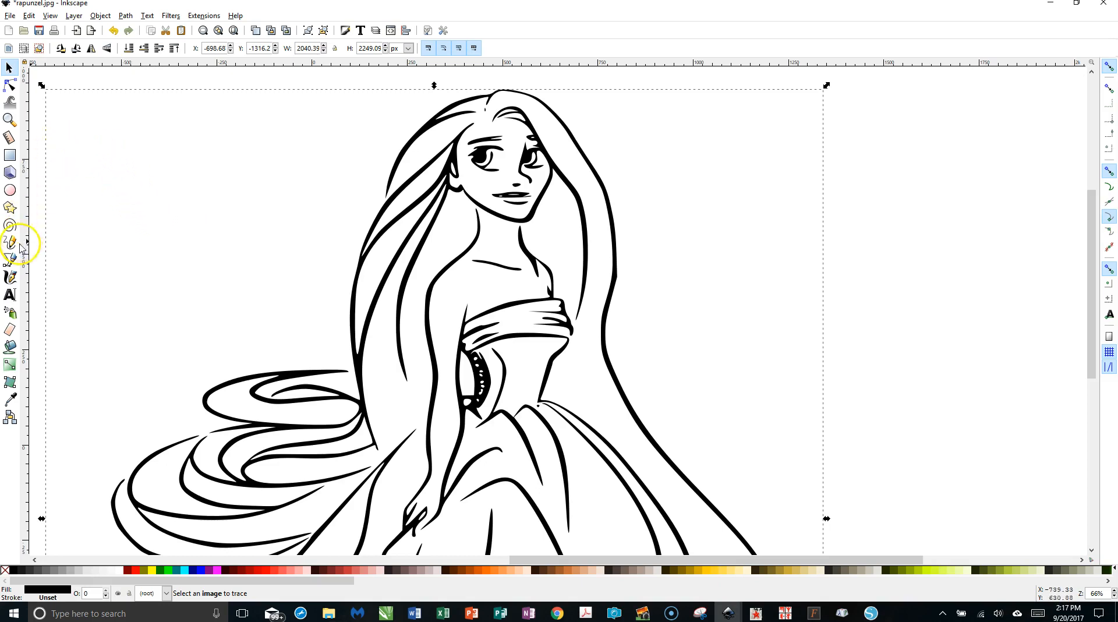
Activate the Bezier tool and open the Fill and Stroke settings
{"action": "left_click", "coordinate": [11, 259]}
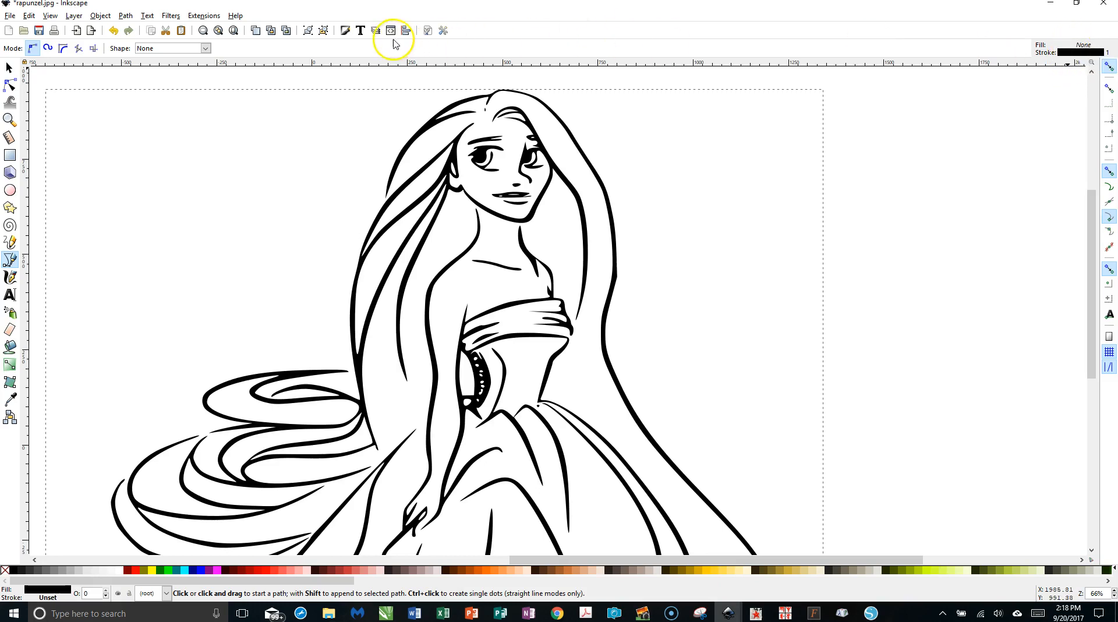
{"action": "left_click", "coordinate": [346, 31]}
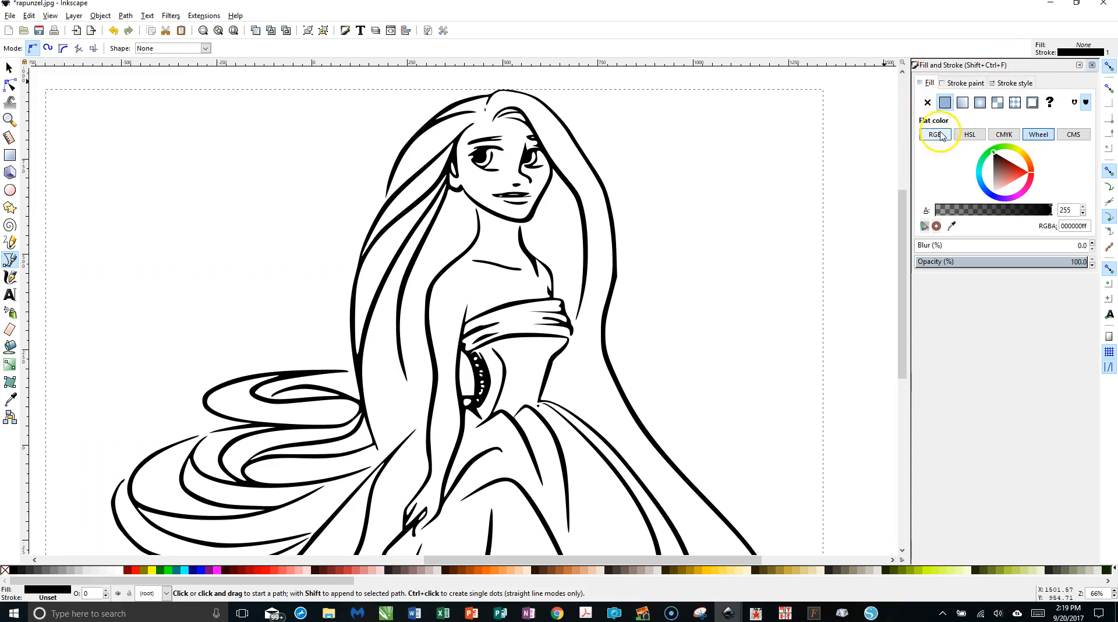
{"action": "right_click", "coordinate": [67, 592]}
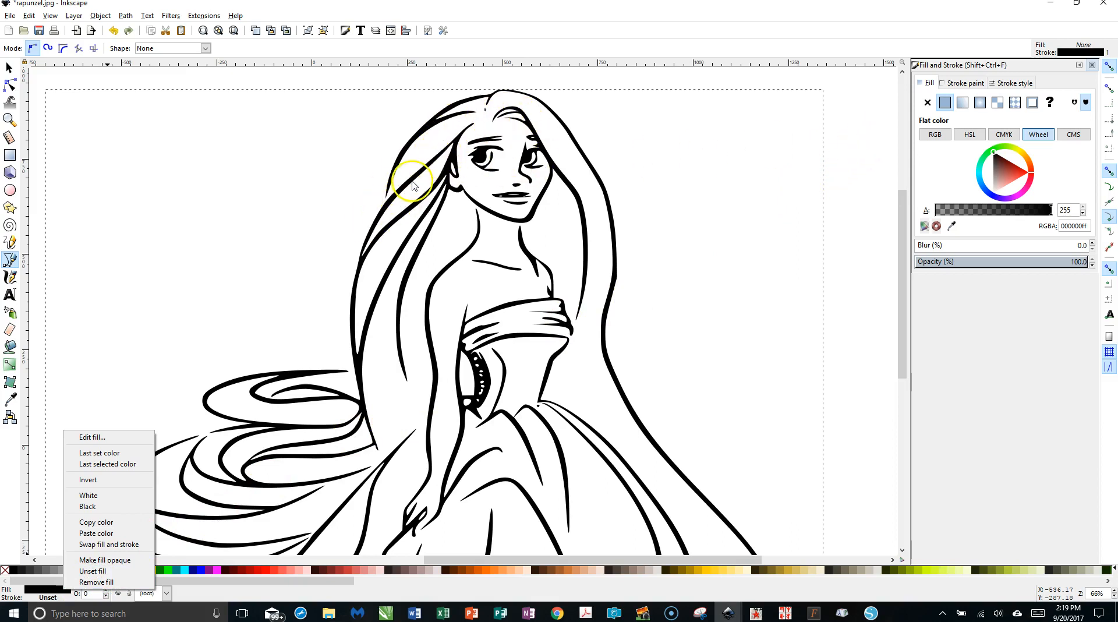
{"action": "left_click", "coordinate": [852, 173]}
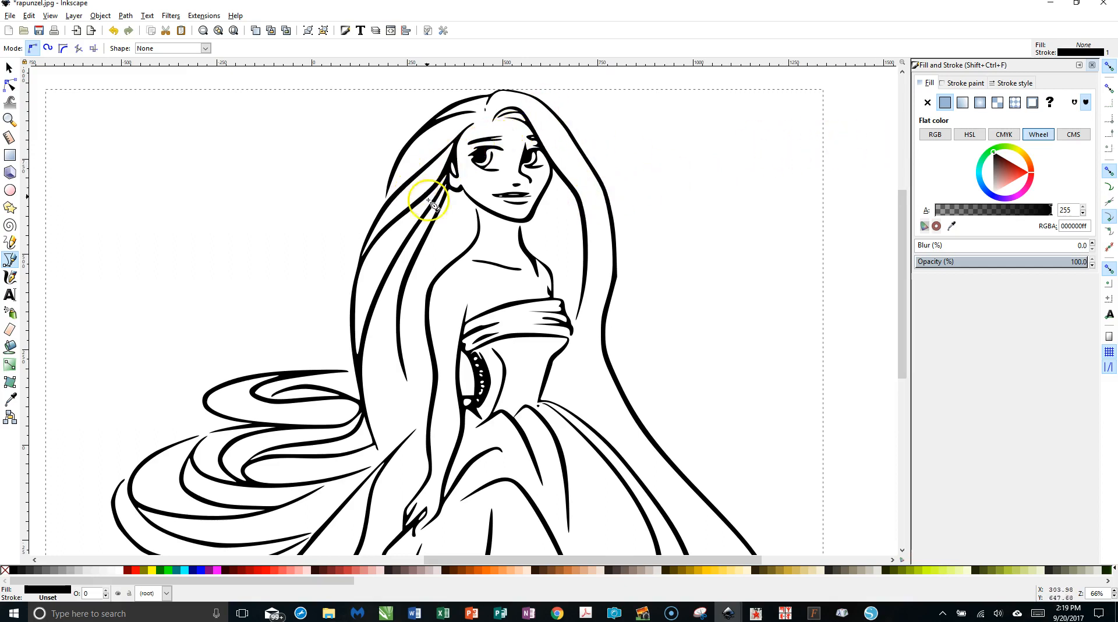
Draw a short straight Bezier segment across the gap in the outer hair outline beside the face
{"action": "left_click", "coordinate": [389, 189]}
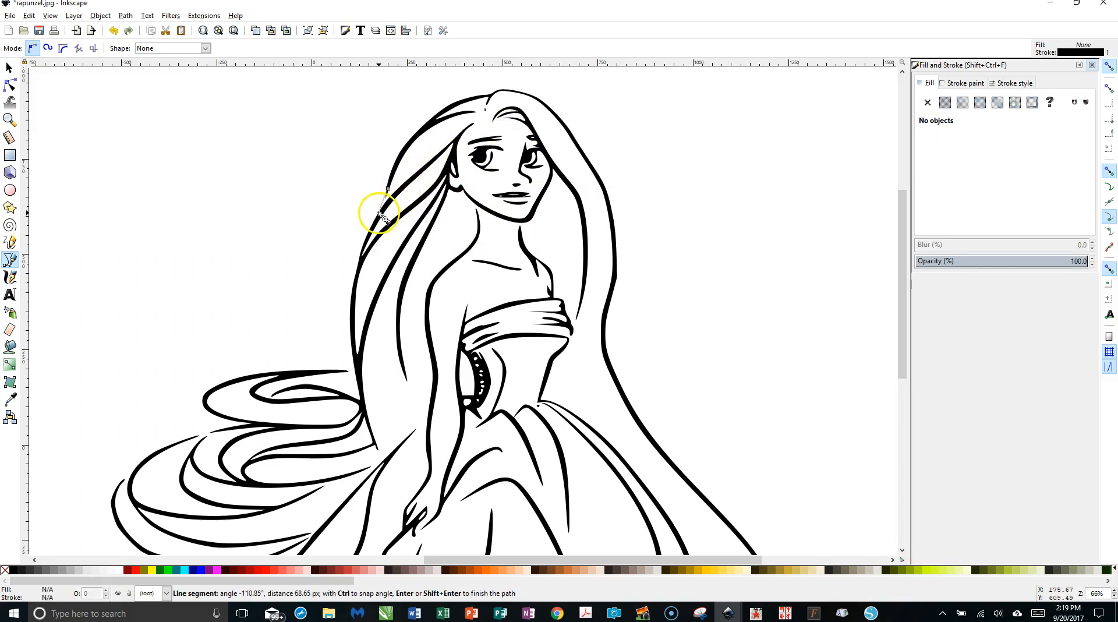
{"action": "double_click", "coordinate": [382, 213]}
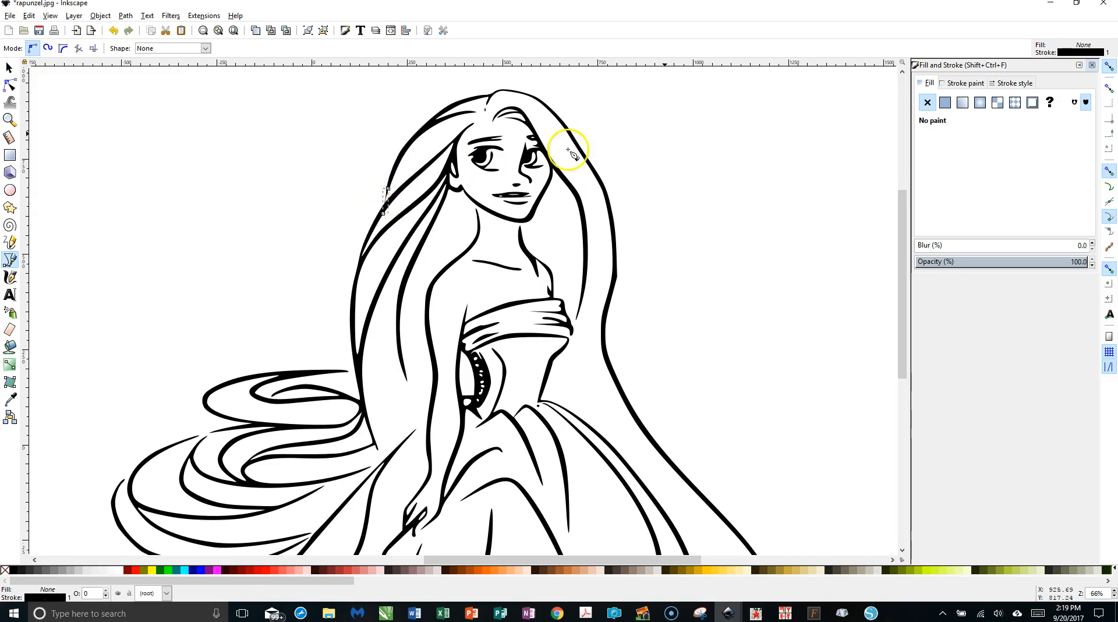
Turn snapping off and set the stroke width of the new hair outline segment to 5.4 px
{"action": "left_click", "coordinate": [1109, 68]}
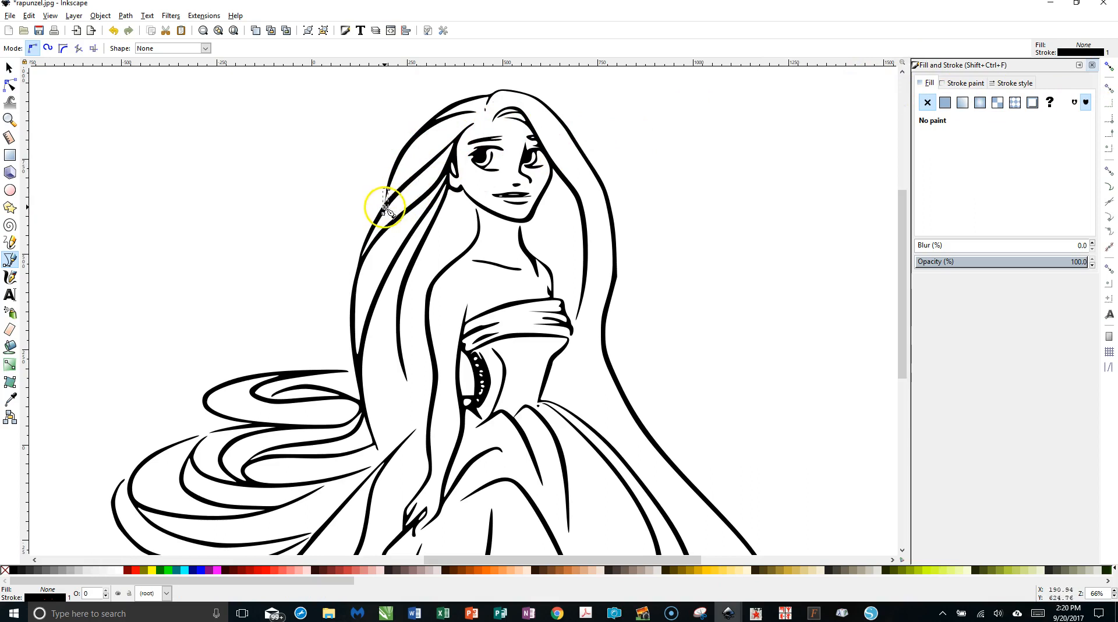
{"action": "left_click", "coordinate": [1007, 86]}
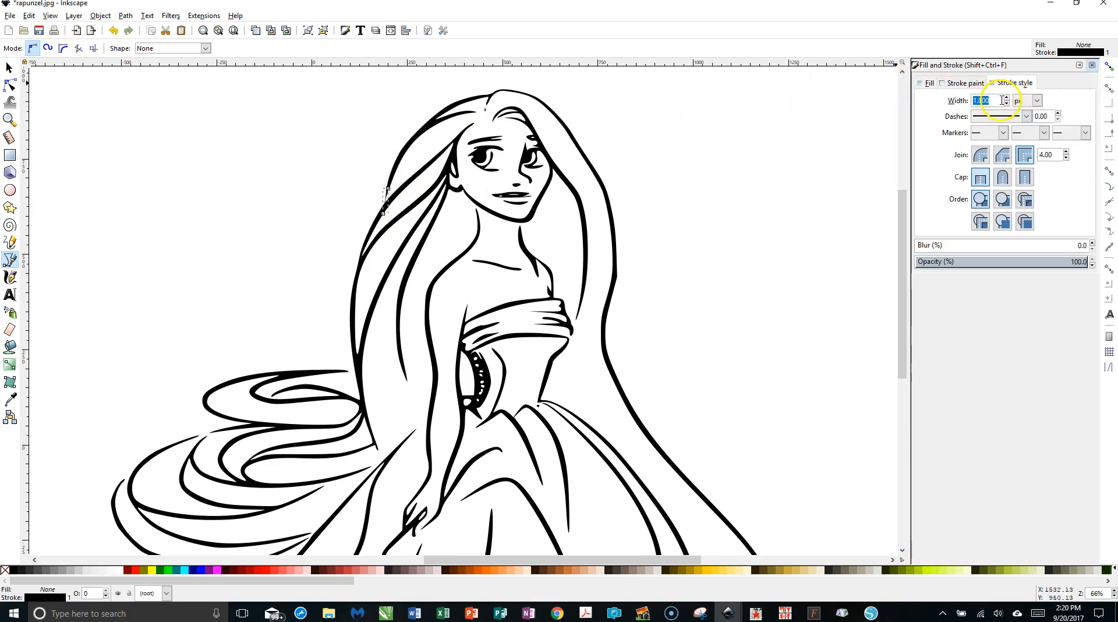
{"action": "left_click", "coordinate": [1037, 102]}
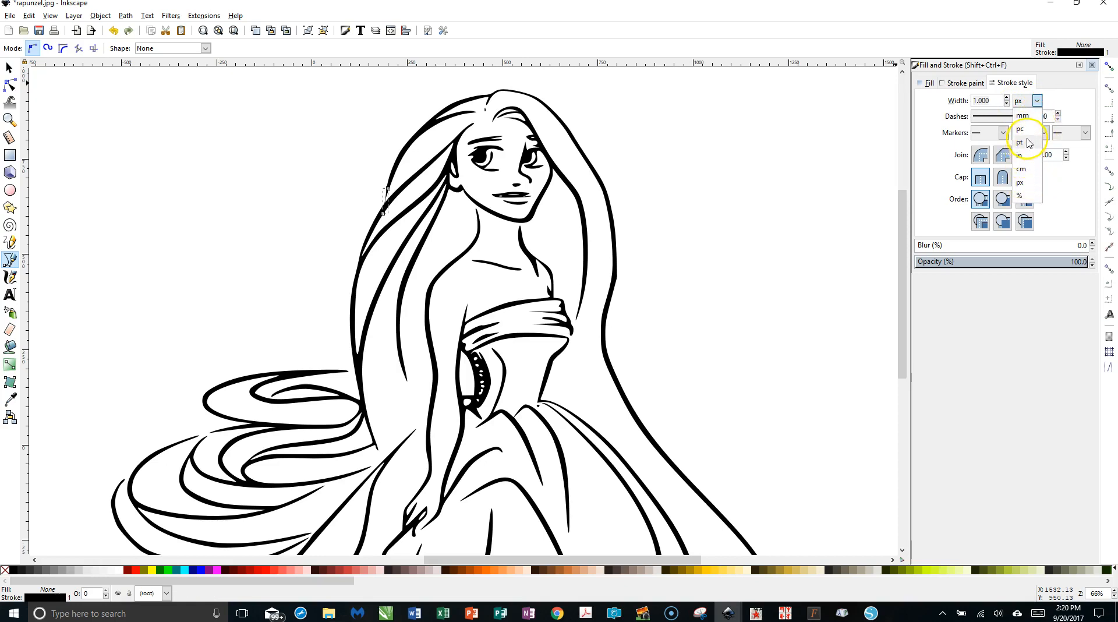
{"action": "left_click", "coordinate": [1009, 101]}
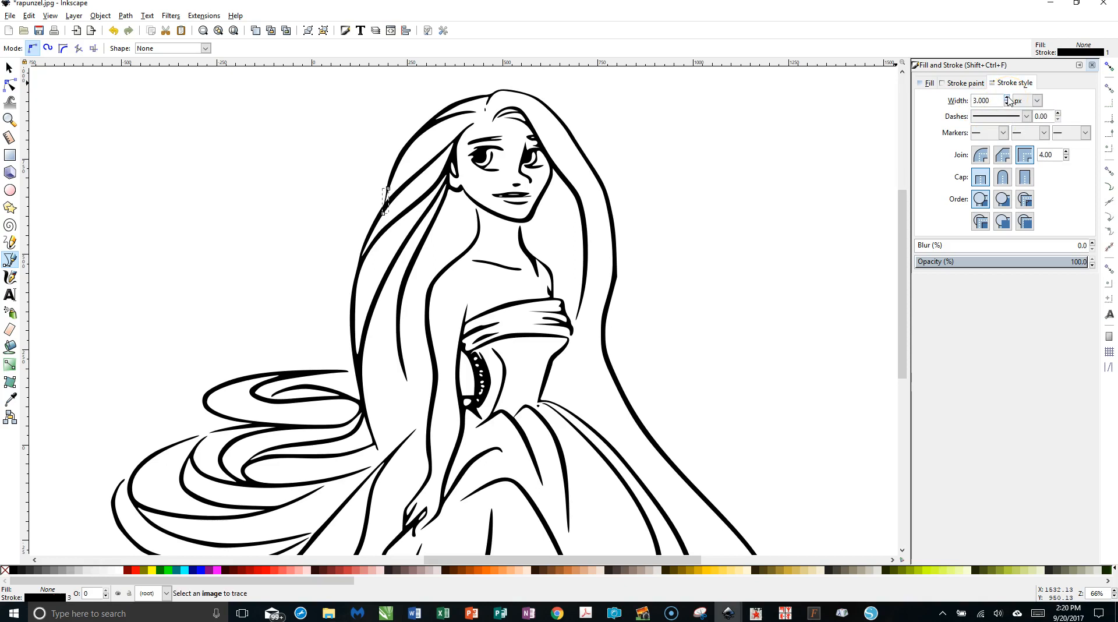
{"action": "left_click", "coordinate": [1007, 98]}
{"action": "left_click", "coordinate": [1007, 98]}
{"action": "left_click", "coordinate": [1007, 97]}
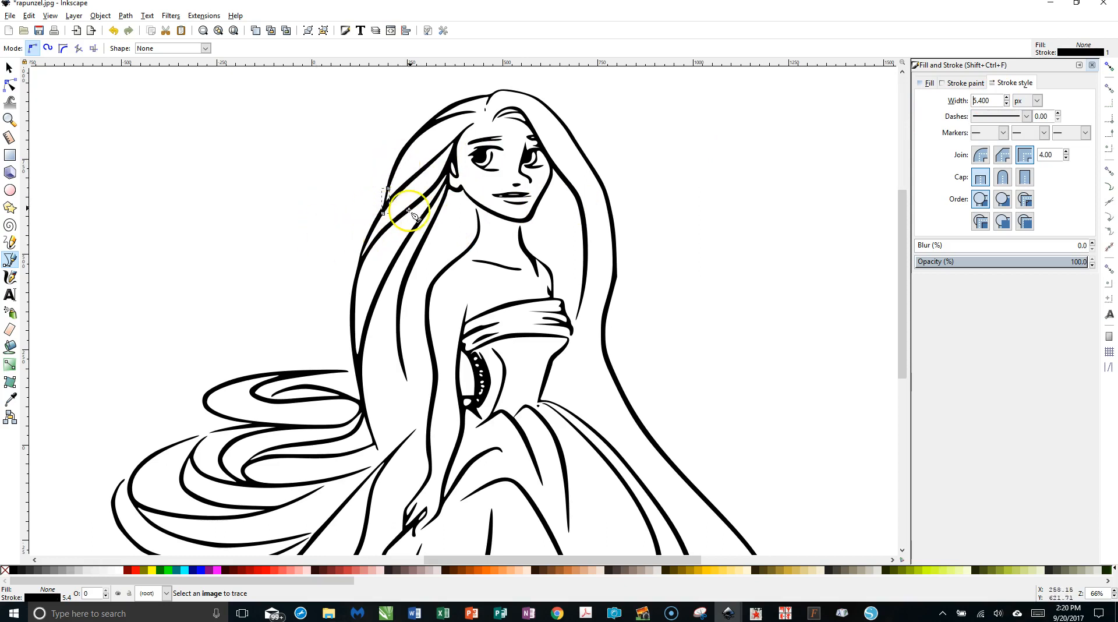
Convert the hair segment's stroke to a path and unite it with the traced drawing using Union
{"action": "left_click", "coordinate": [125, 16]}
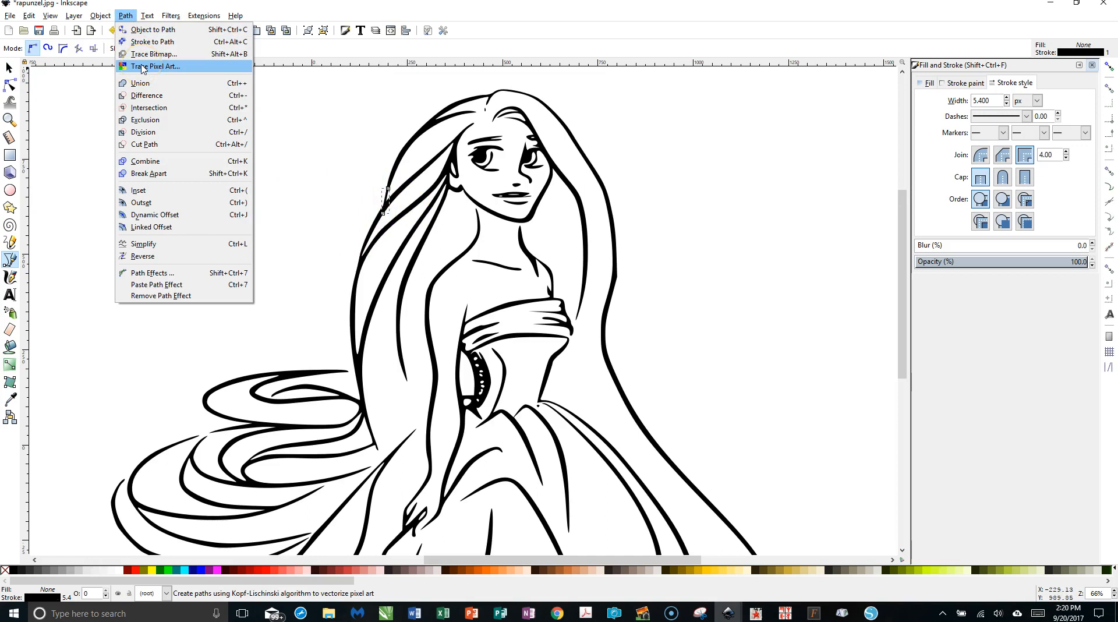
{"action": "left_click", "coordinate": [146, 41]}
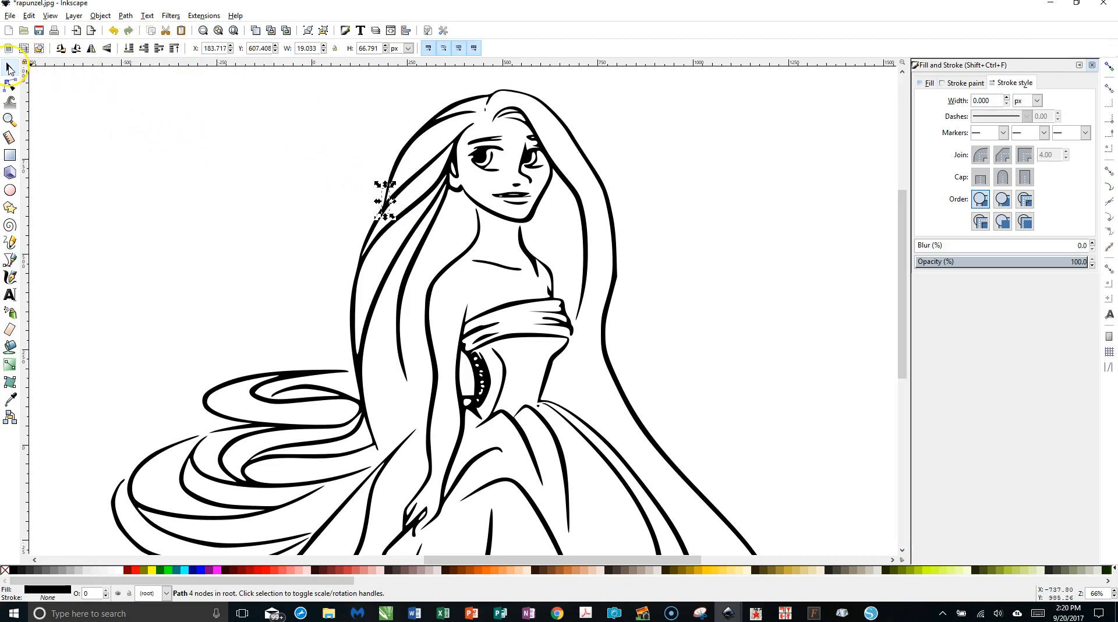
{"action": "left_click", "coordinate": [9, 68]}
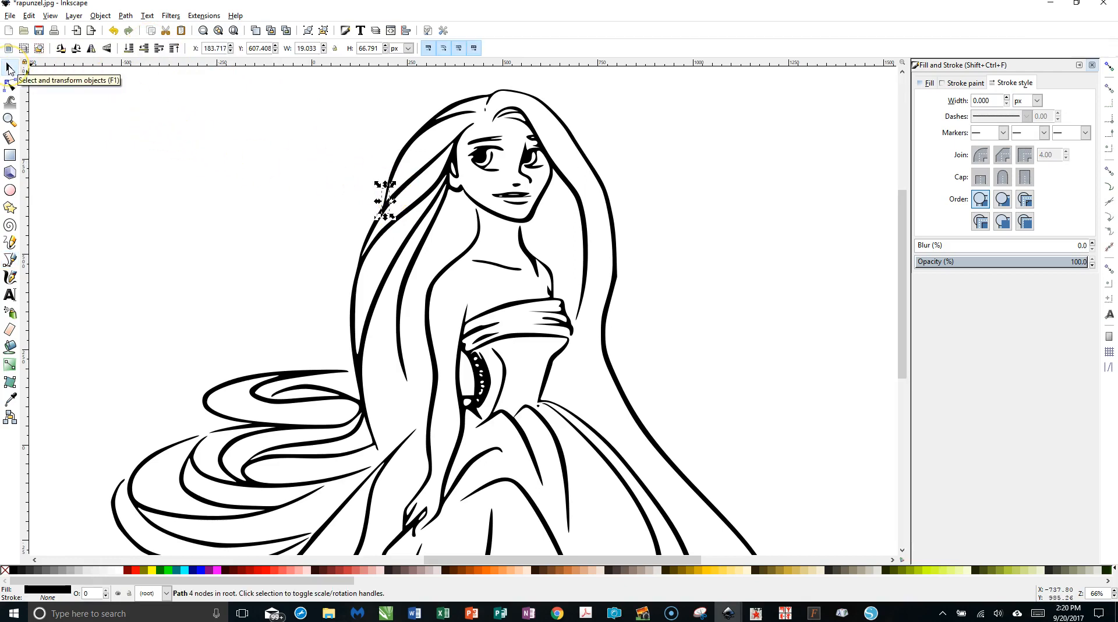
{"action": "left_click", "coordinate": [389, 202]}
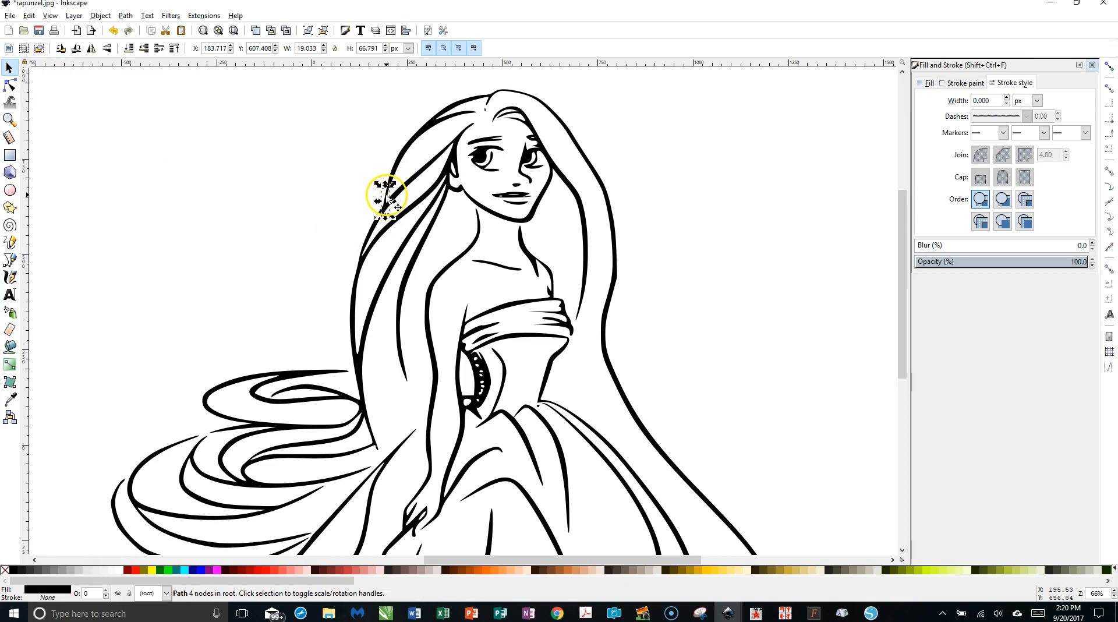
{"action": "left_click", "coordinate": [421, 136], "text": "shift"}
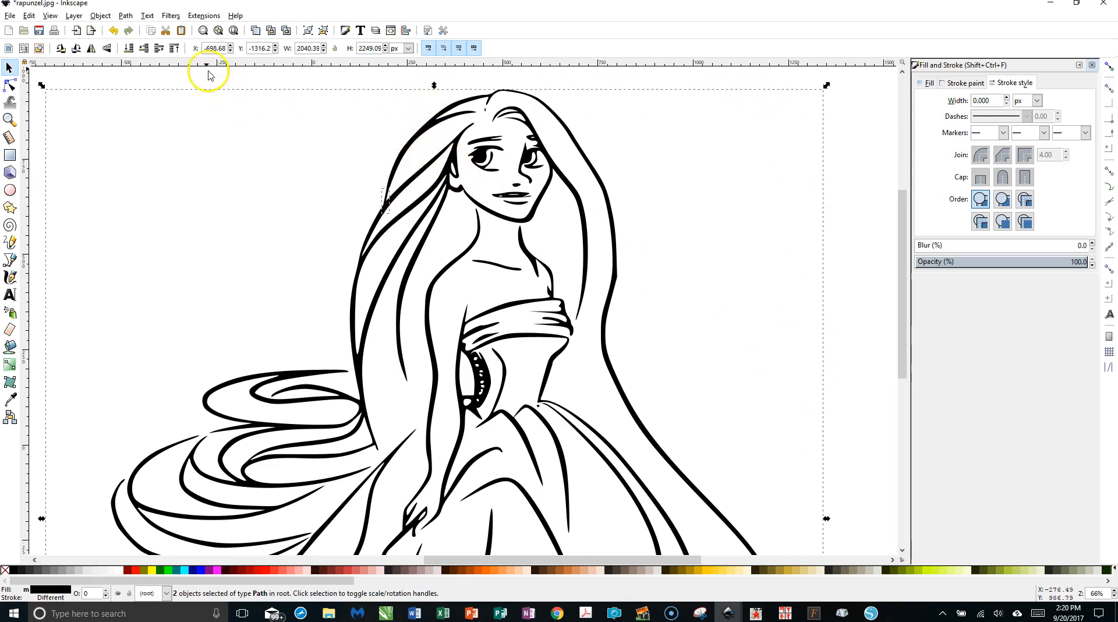
{"action": "left_click", "coordinate": [125, 16]}
{"action": "left_click", "coordinate": [149, 87]}
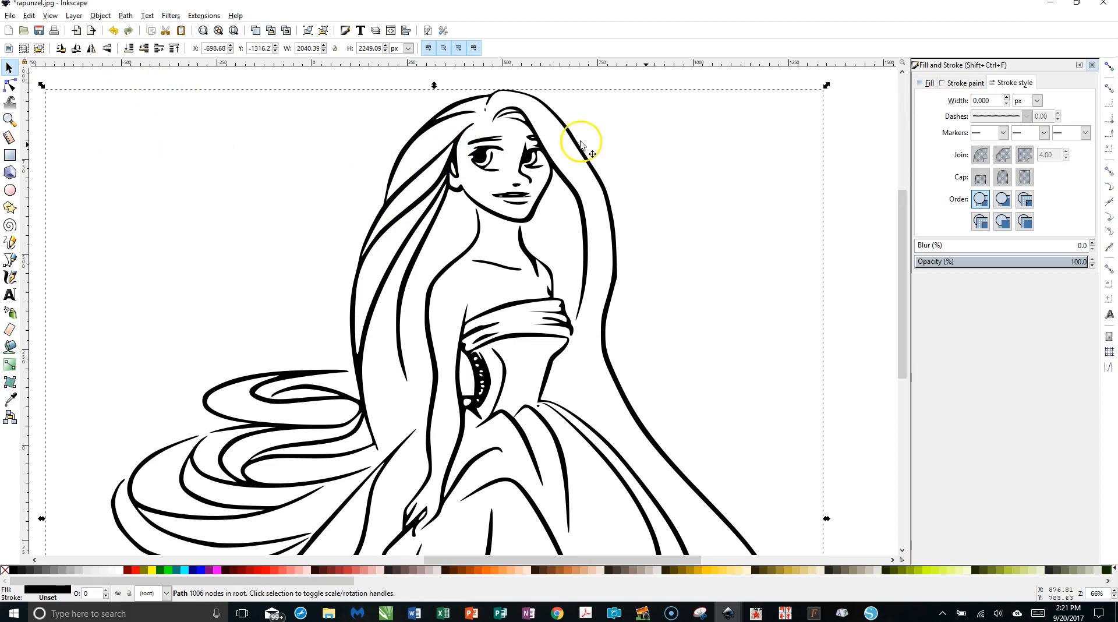
{"action": "left_click", "coordinate": [837, 222]}
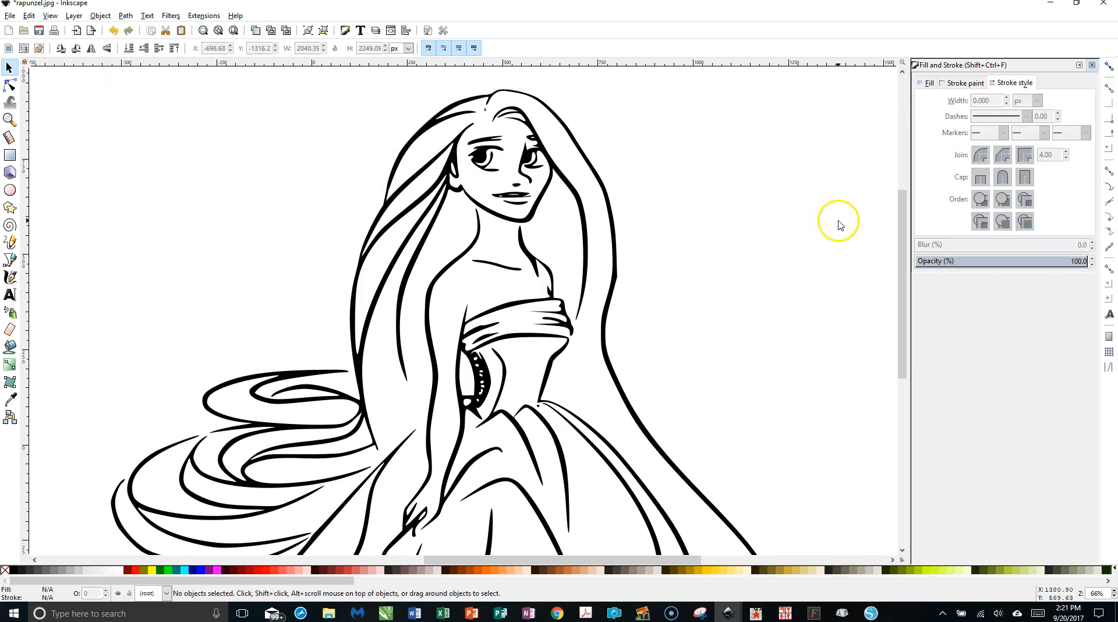
Bridge the hairline gap above the forehead with a straight Bezier segment, giving it a 5.6 px red stroke (dc1414ff)
{"action": "left_click", "coordinate": [10, 260]}
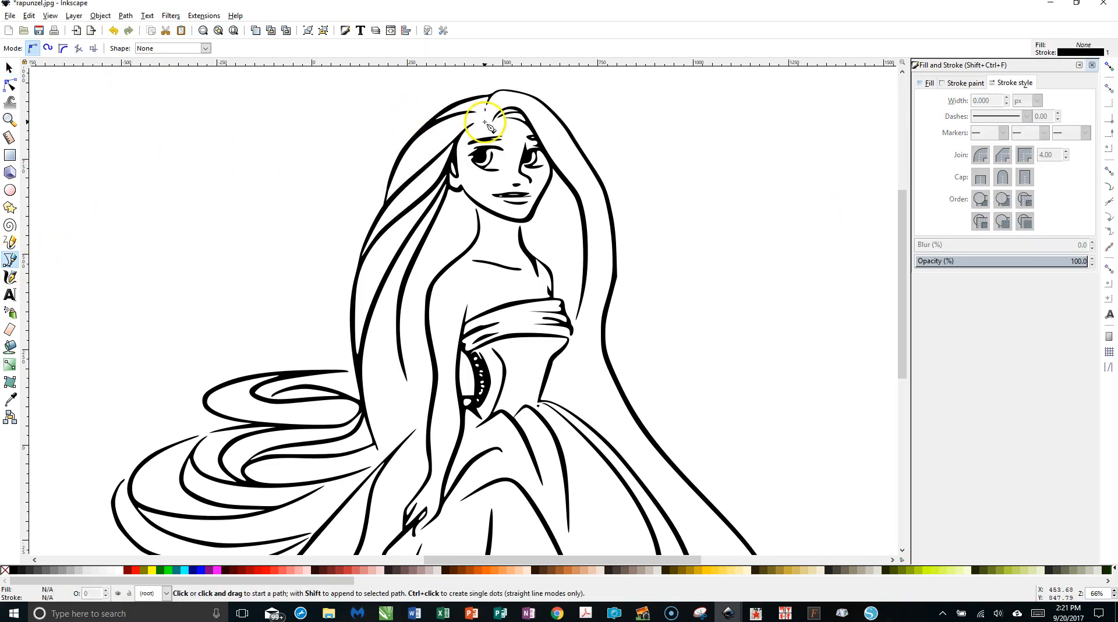
{"action": "left_click_drag", "start_coordinate": [473, 126], "coordinate": [494, 120]}
{"action": "key", "text": "Return"}
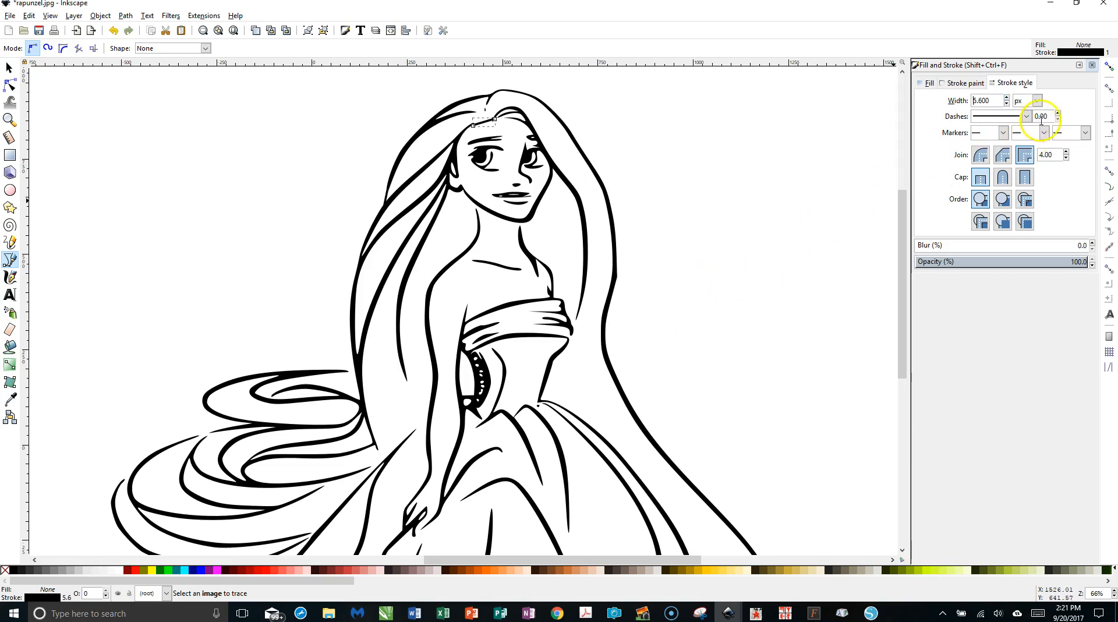
{"action": "left_click", "coordinate": [961, 83]}
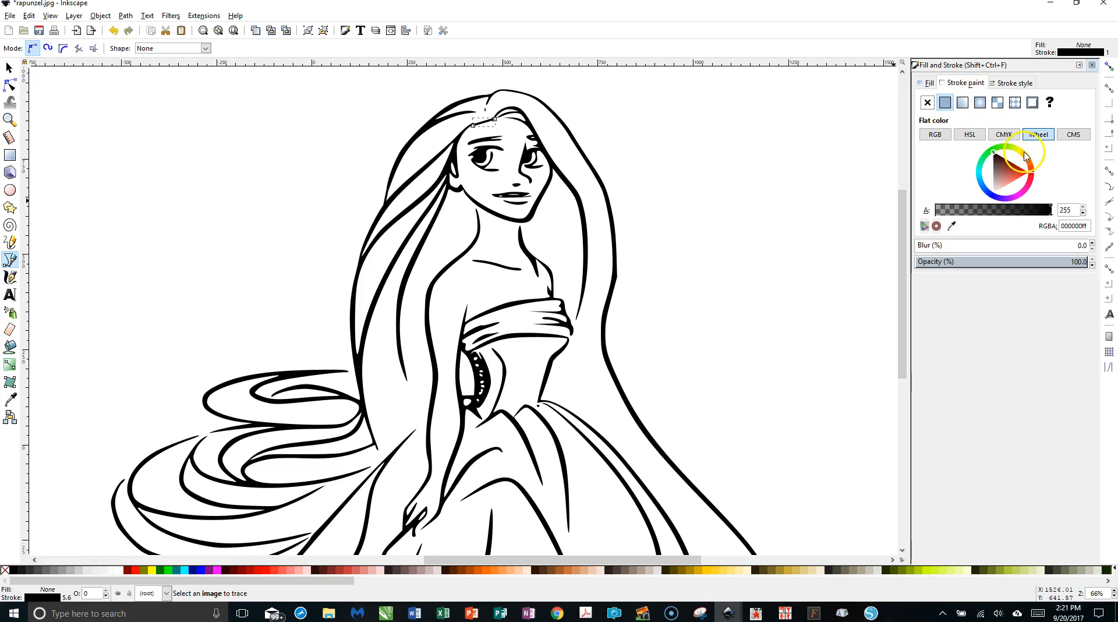
{"action": "left_click_drag", "start_coordinate": [1025, 155], "coordinate": [1022, 173]}
{"action": "left_click", "coordinate": [1022, 173]}
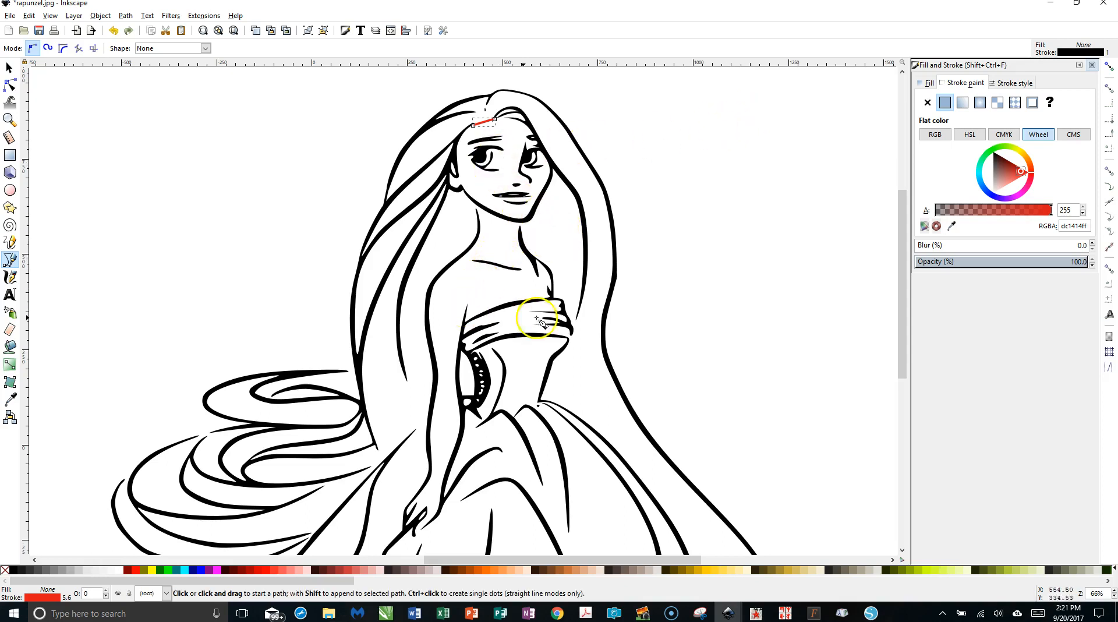
Close the gap between the bodice's upper band and the waist outline with a short Bezier segment, using a 4.4 px red stroke (c41e1eff)
{"action": "left_click", "coordinate": [573, 333]}
{"action": "left_click_drag", "start_coordinate": [572, 332], "coordinate": [567, 341]}
{"action": "double_click", "coordinate": [568, 342]}
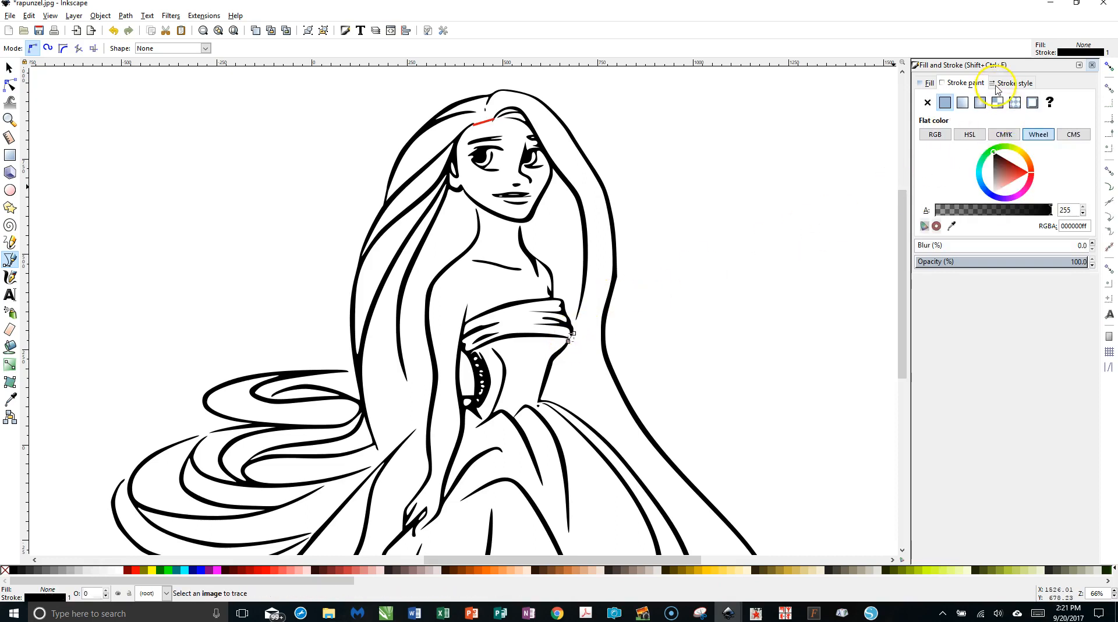
{"action": "left_click", "coordinate": [1013, 84]}
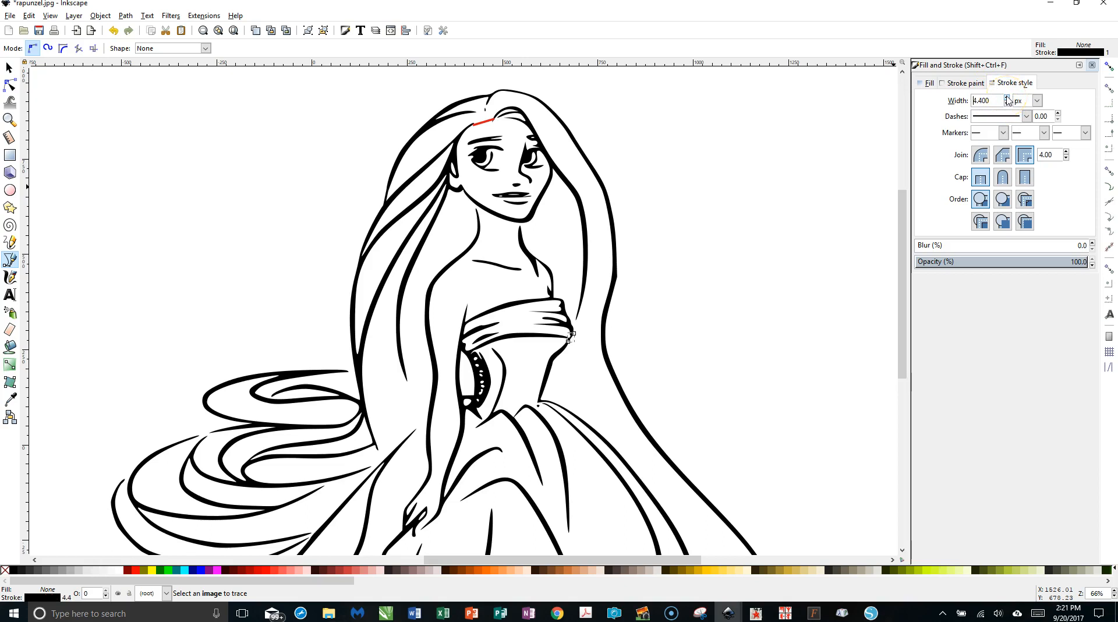
{"action": "left_click", "coordinate": [965, 83]}
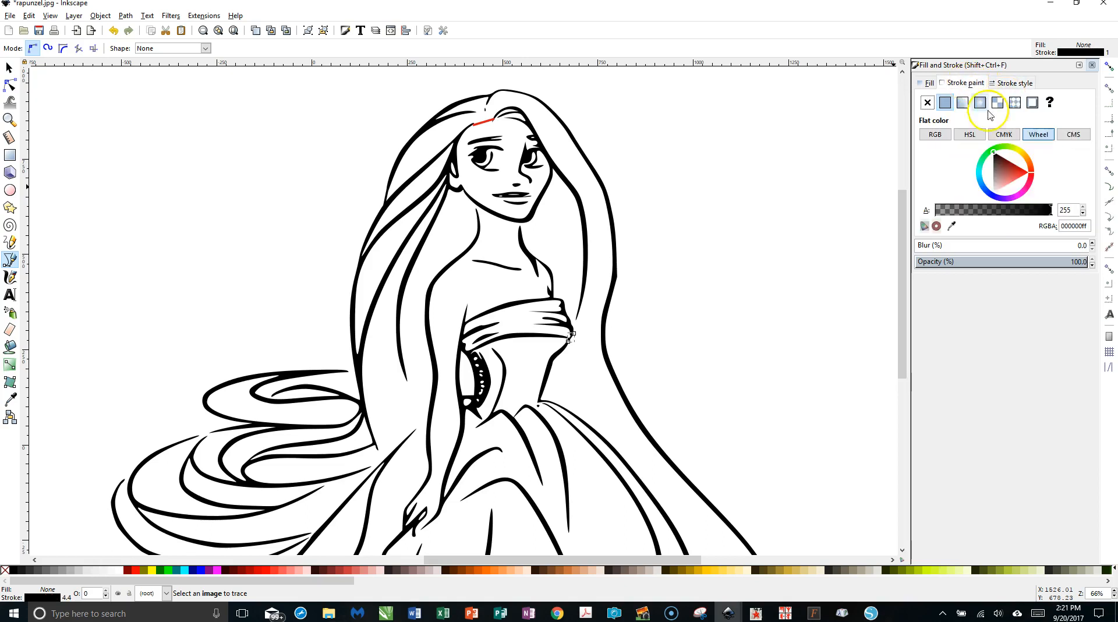
{"action": "left_click", "coordinate": [1016, 170]}
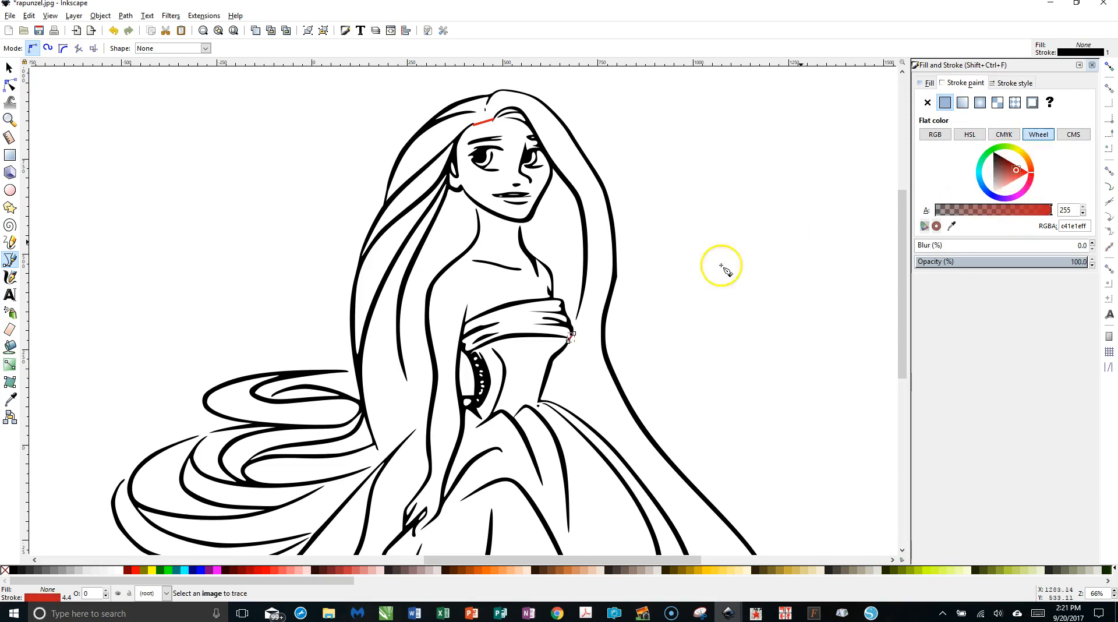
Connect the end of the inner hair strand to the bodice with a Bezier segment, using a 9.2 px red stroke (db1c1dff)
{"action": "left_click", "coordinate": [579, 315]}
{"action": "left_click_drag", "start_coordinate": [579, 315], "coordinate": [575, 327]}
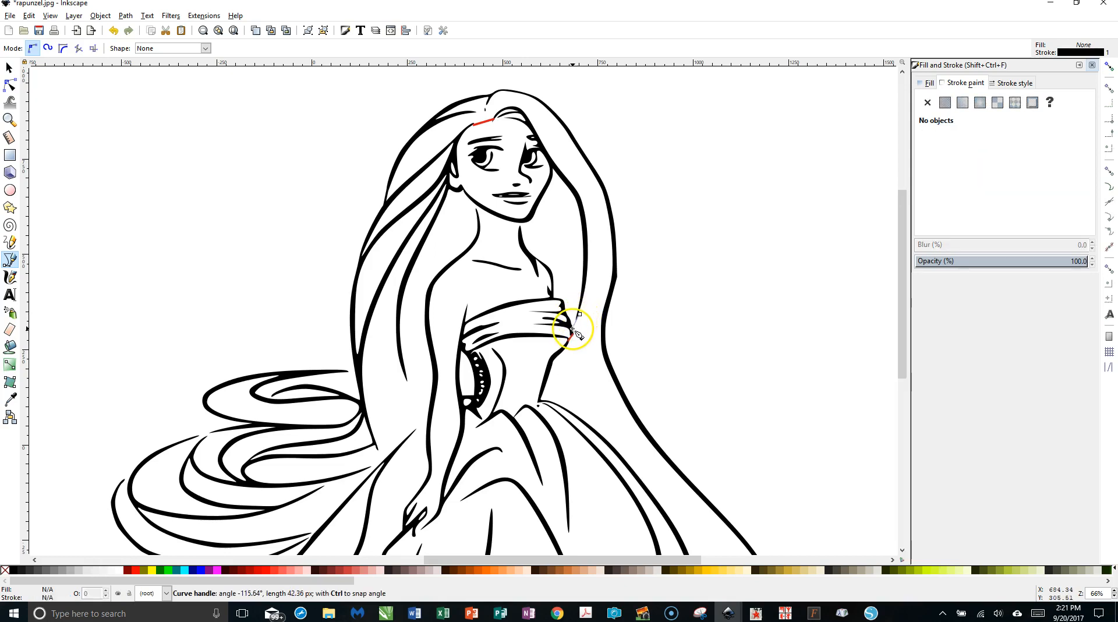
{"action": "double_click", "coordinate": [572, 330]}
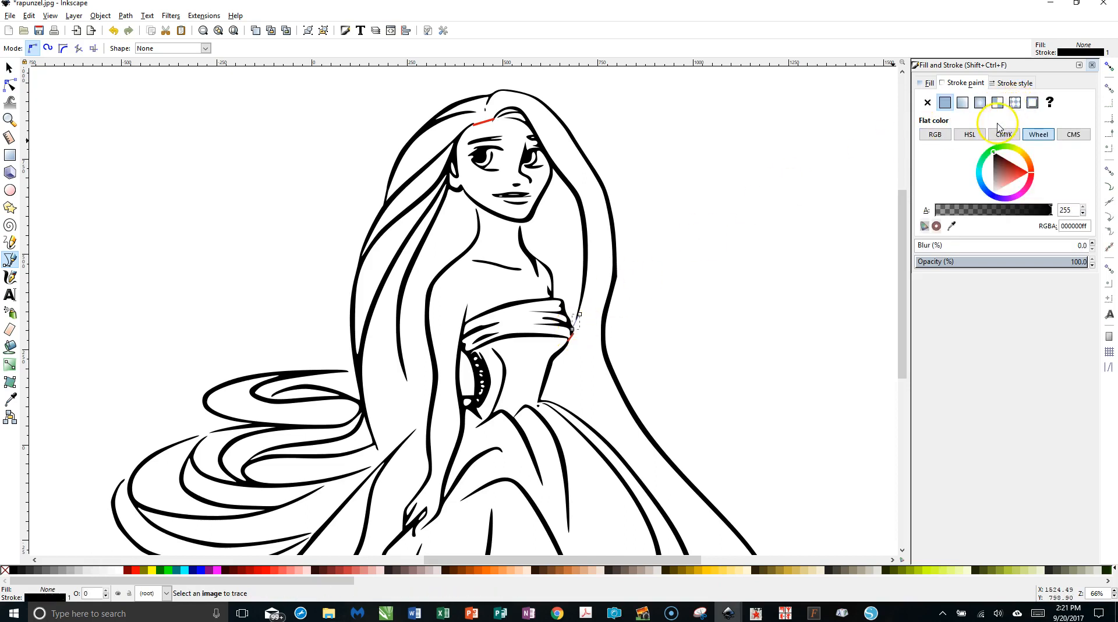
{"action": "left_click", "coordinate": [1009, 86]}
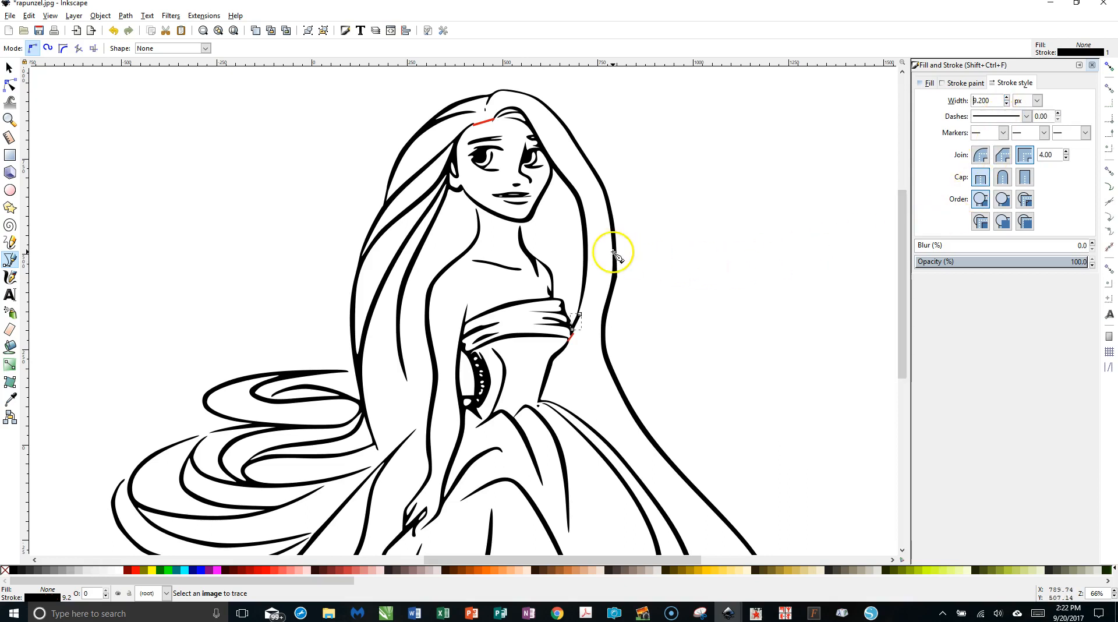
{"action": "left_click", "coordinate": [963, 82]}
{"action": "left_click", "coordinate": [1019, 172]}
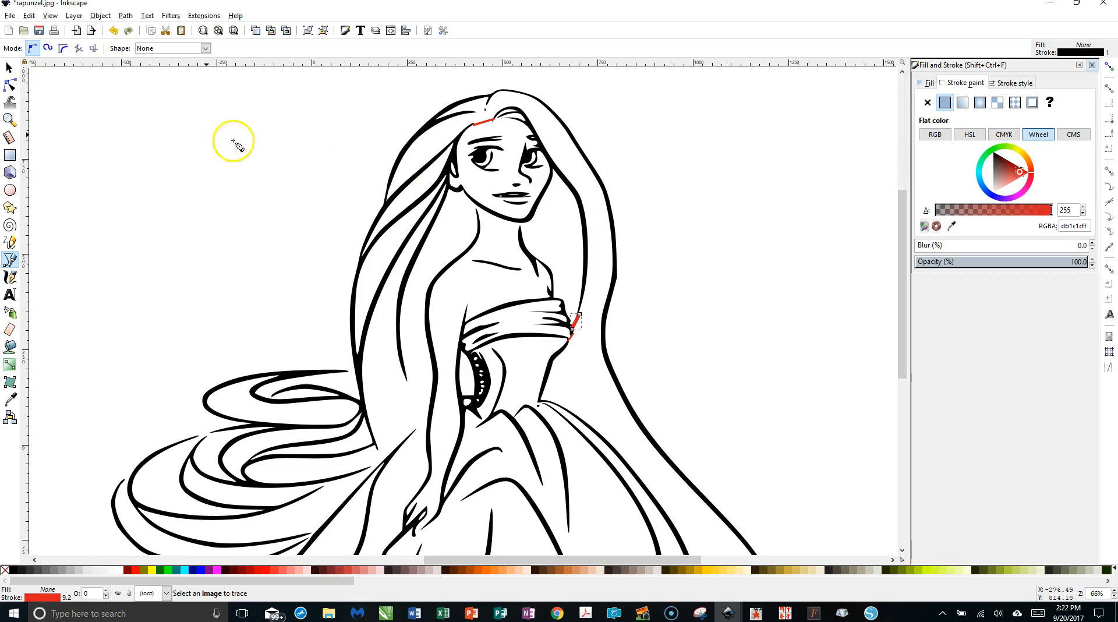
Rotate the red segment between the hair strand and the bodice slightly to line it up with the strand
{"action": "left_click", "coordinate": [9, 69]}
{"action": "left_click", "coordinate": [572, 315]}
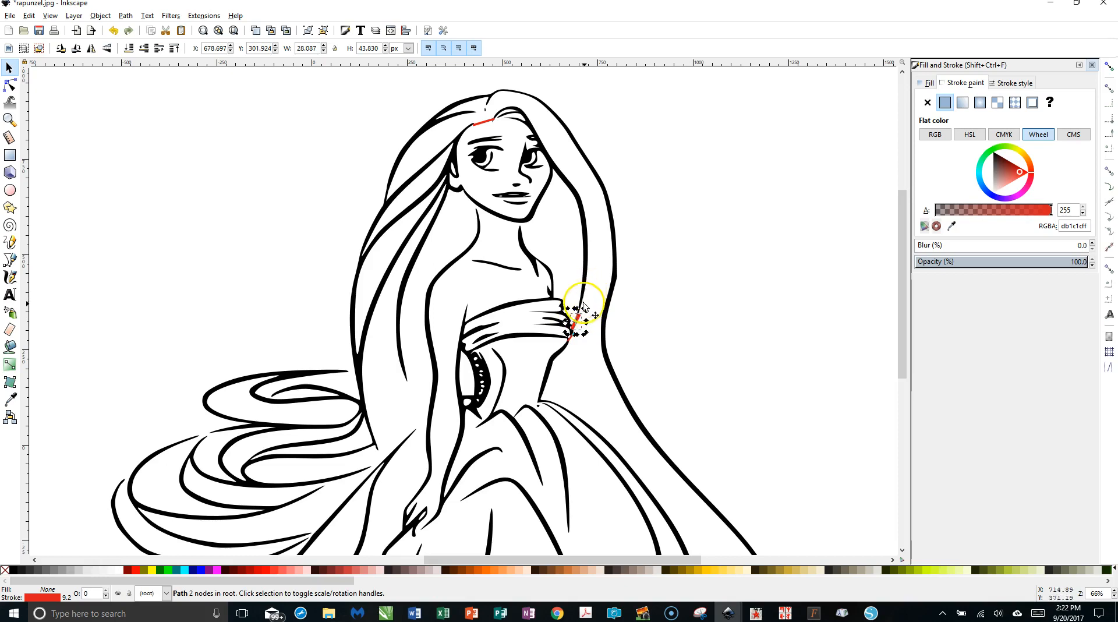
{"action": "left_click_drag", "start_coordinate": [583, 311], "coordinate": [586, 308]}
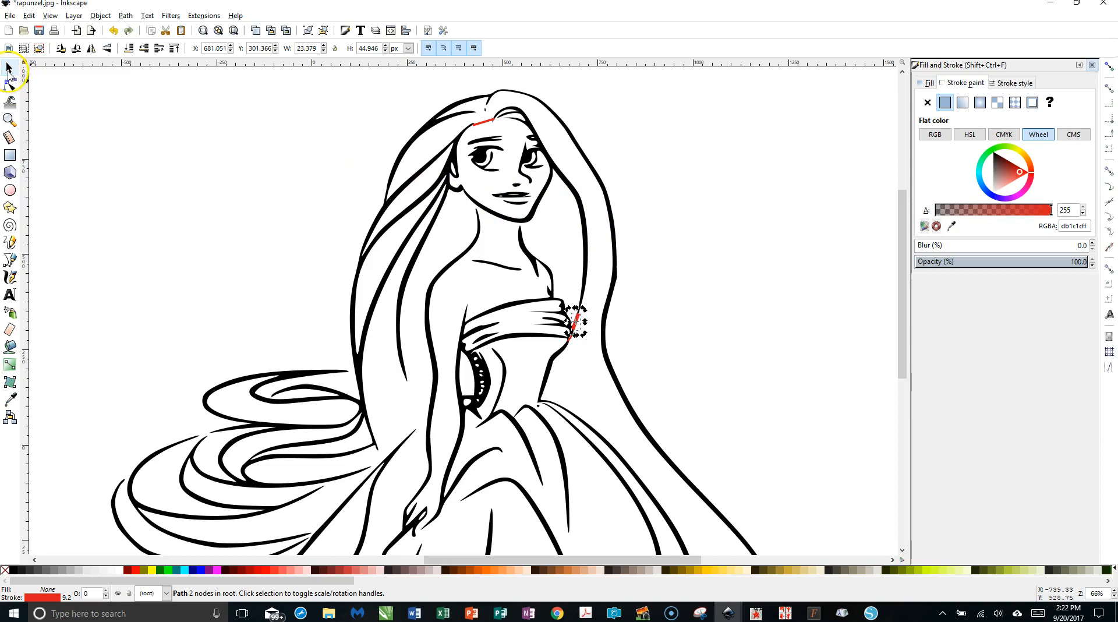
{"action": "left_click", "coordinate": [67, 112]}
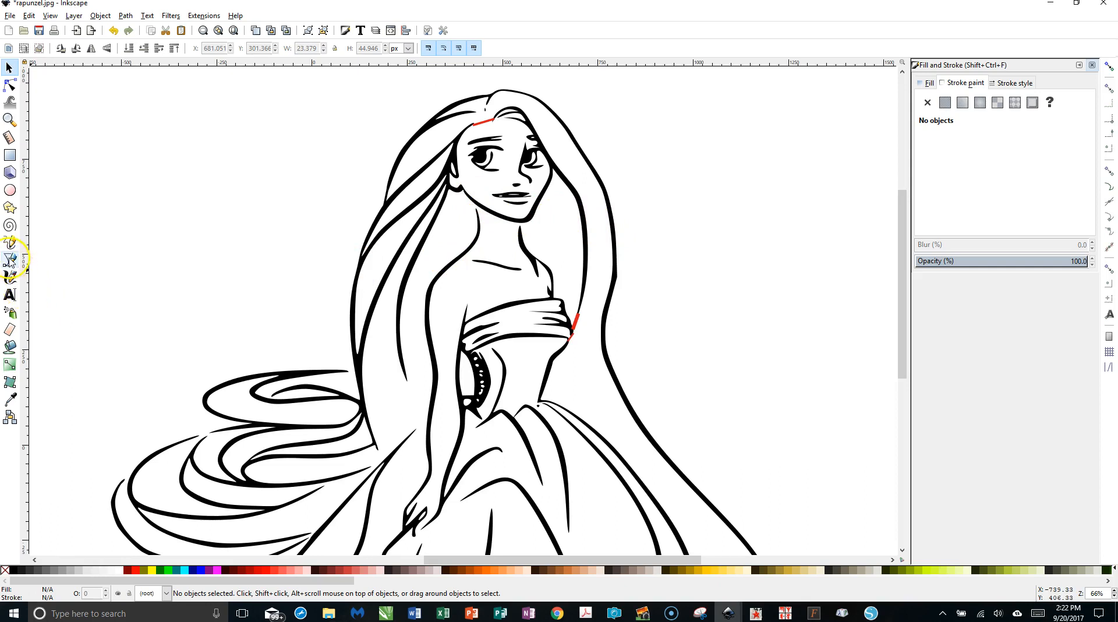
Join the jaw to the neck line below the ear with a short Bezier segment and set its stroke width to 6 px
{"action": "left_click", "coordinate": [10, 259]}
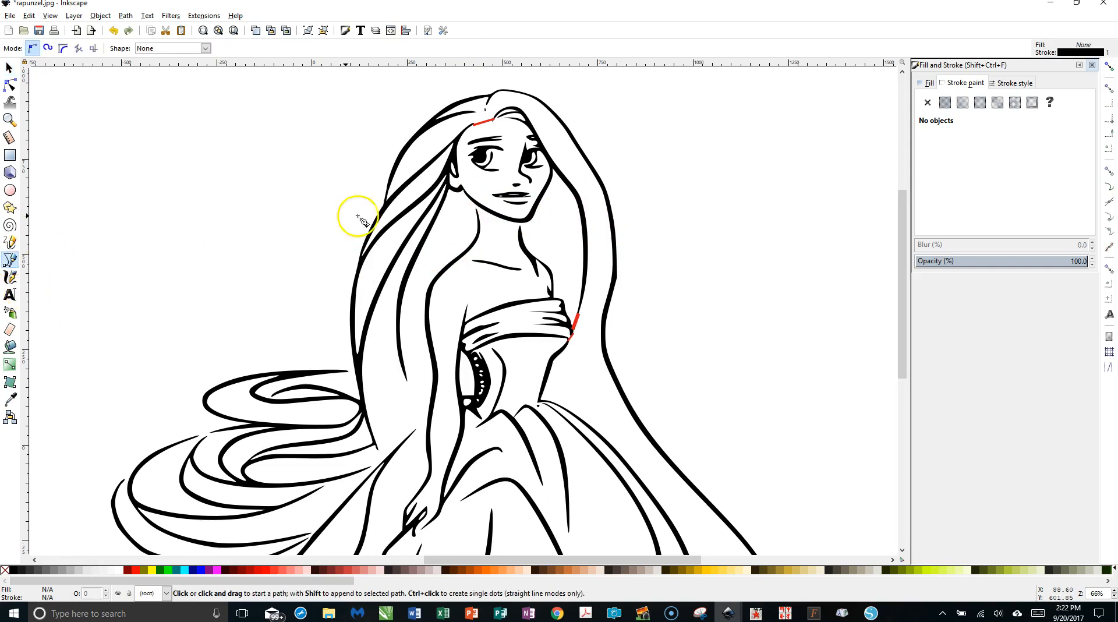
{"action": "left_click_drag", "start_coordinate": [476, 203], "coordinate": [480, 219]}
{"action": "double_click", "coordinate": [478, 215]}
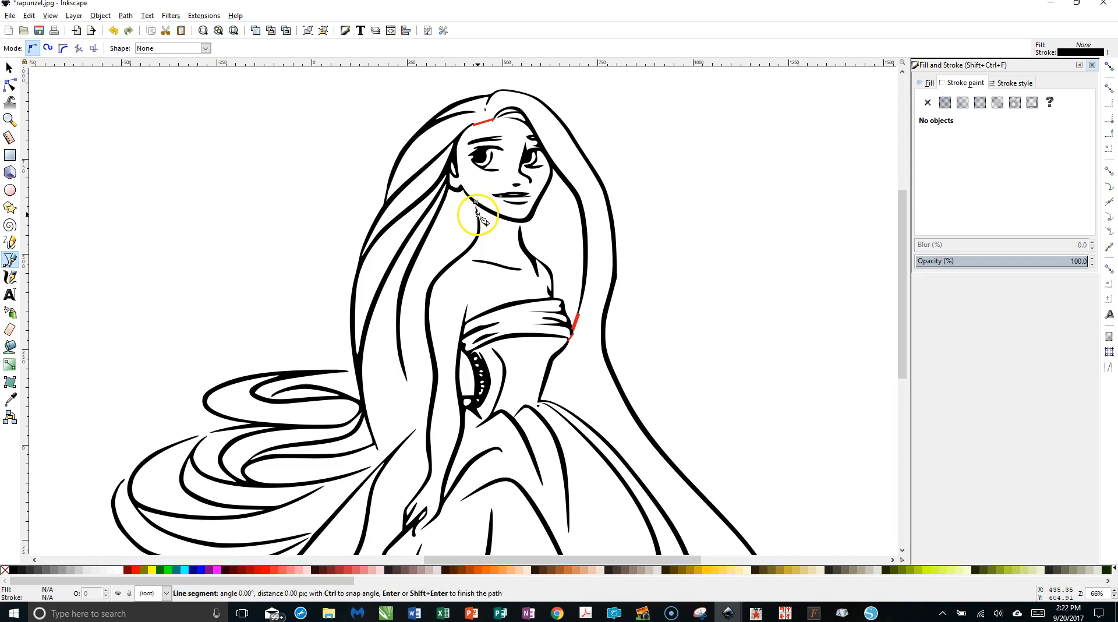
{"action": "left_click", "coordinate": [1018, 86]}
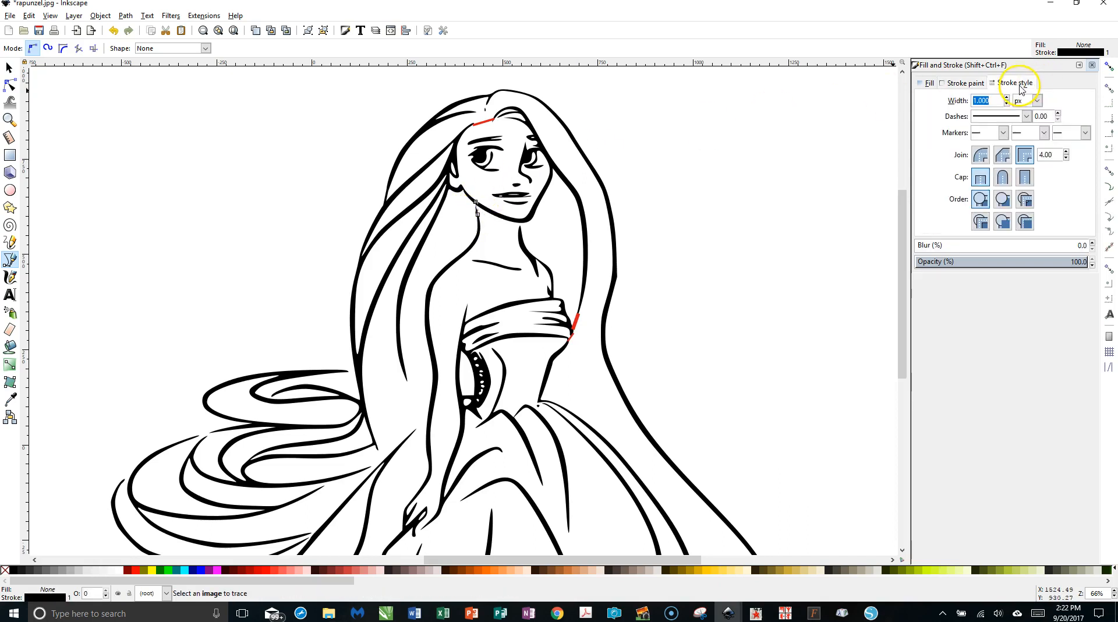
{"action": "left_click", "coordinate": [1007, 98]}
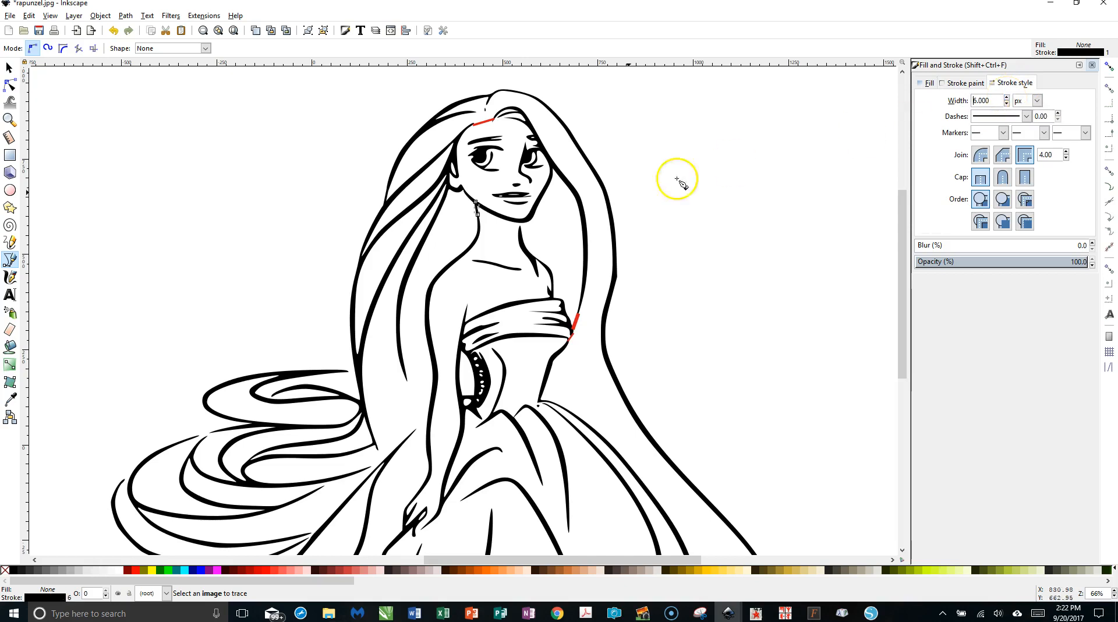
Join the chin to the other neck line with a short Bezier segment, using a 4.7 px red stroke (e52121ff)
{"action": "left_click_drag", "start_coordinate": [521, 224], "coordinate": [522, 236]}
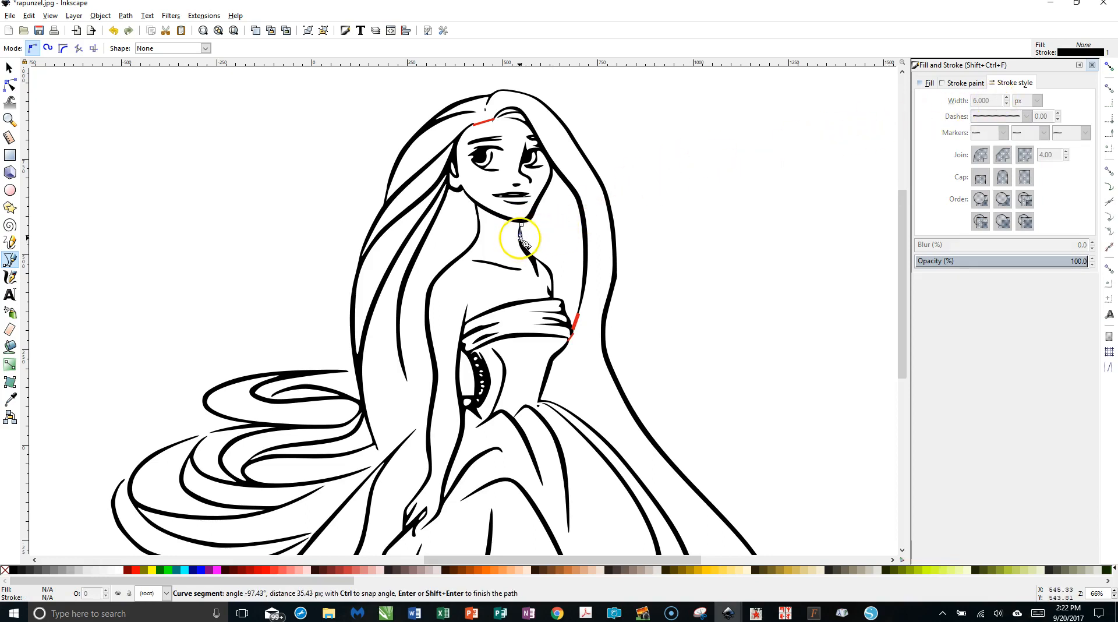
{"action": "key", "text": "Return"}
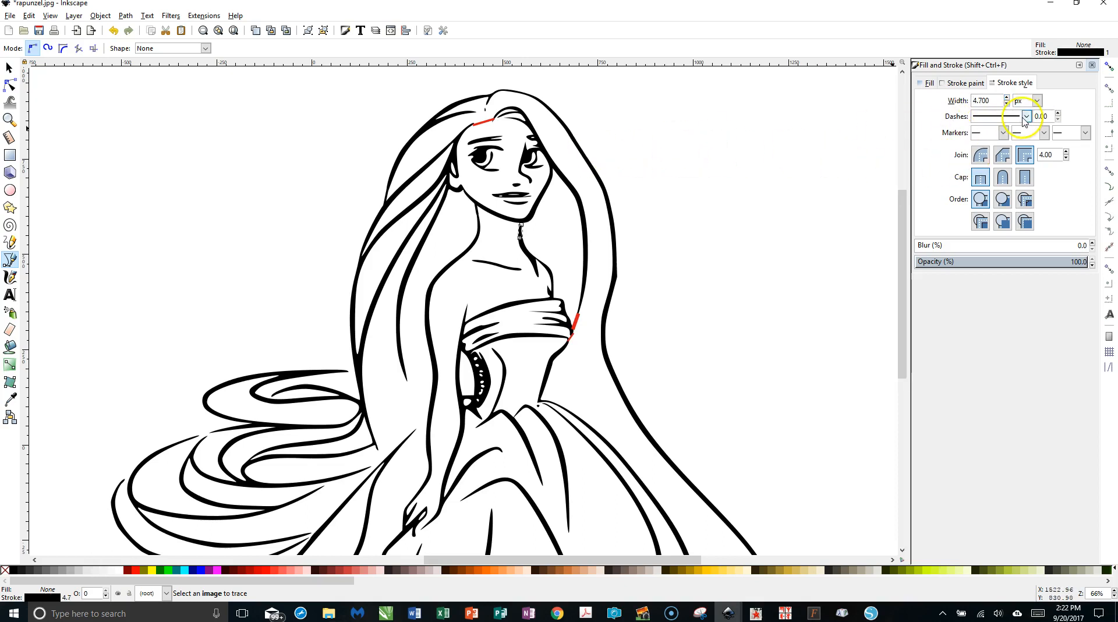
{"action": "left_click", "coordinate": [961, 85]}
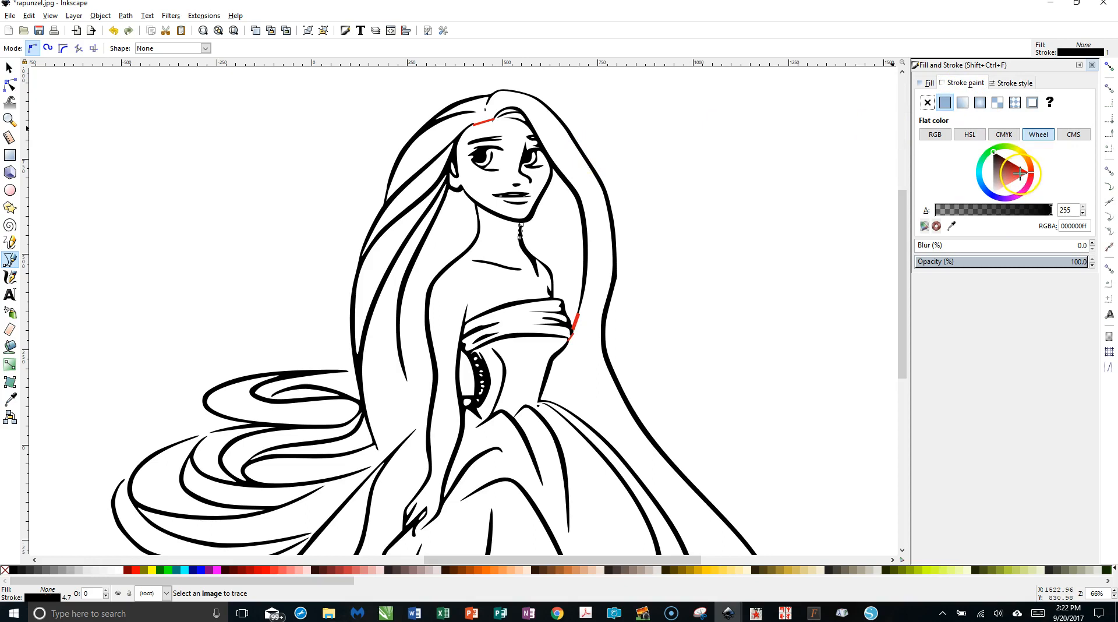
{"action": "left_click", "coordinate": [1020, 173]}
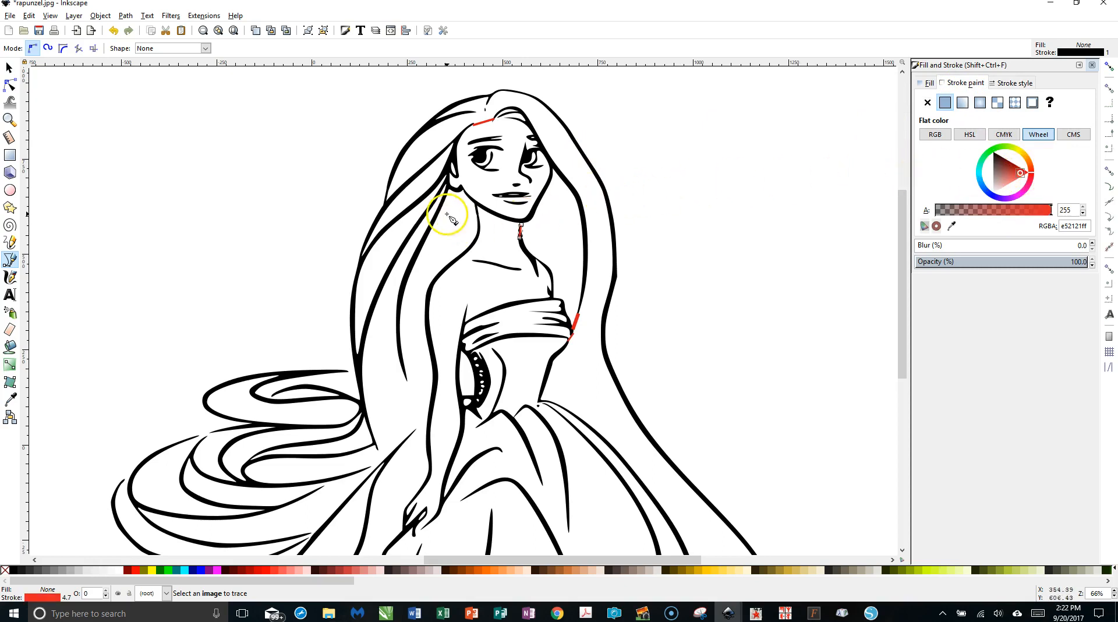
Recolour the short segment joining the jaw to the neck below the ear red, like the other gap closers
{"action": "left_click", "coordinate": [9, 68]}
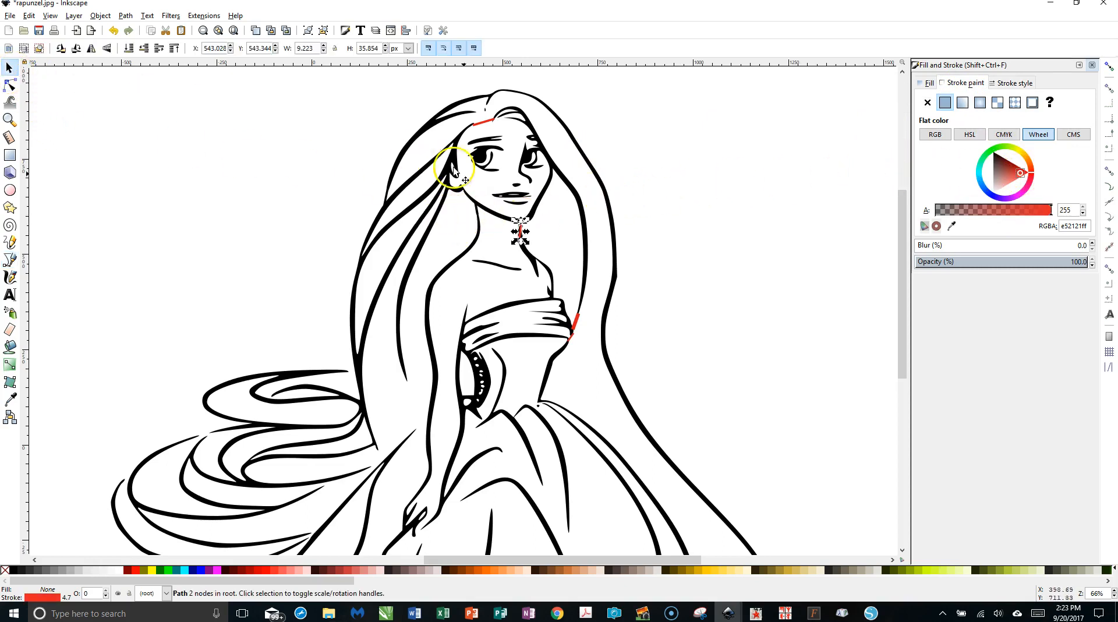
{"action": "left_click", "coordinate": [476, 213]}
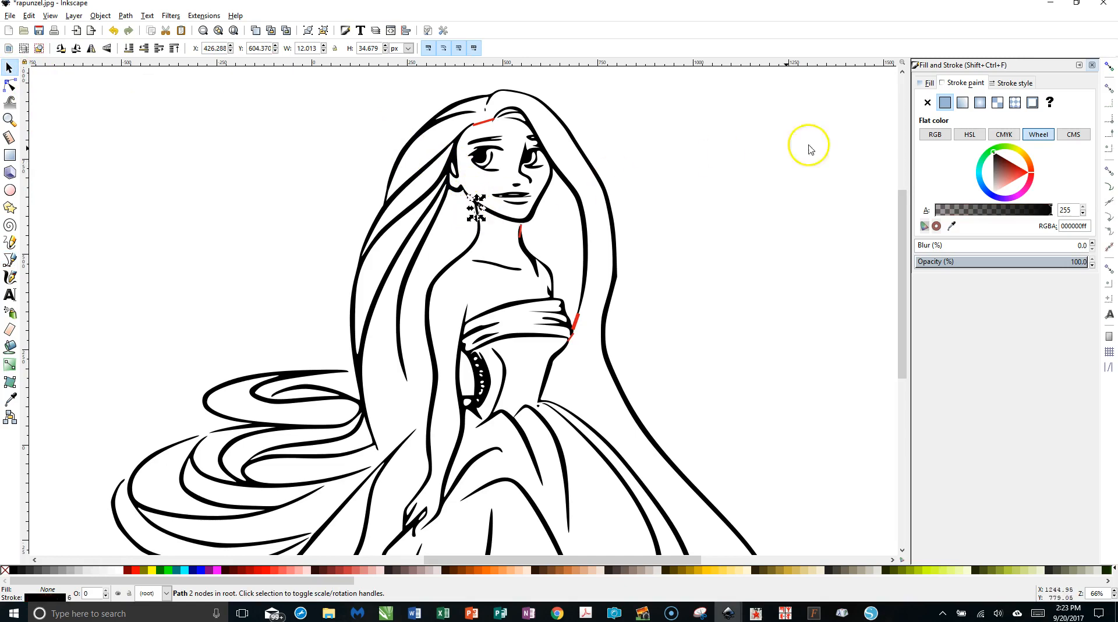
{"action": "left_click", "coordinate": [1018, 173]}
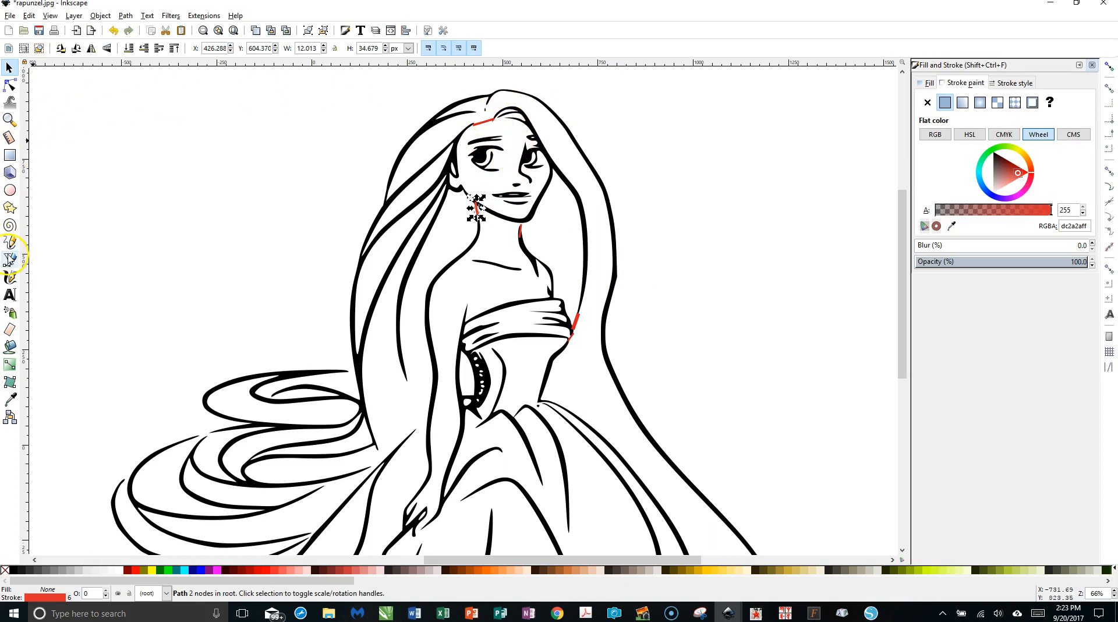
Bridge the gap under the hair parting with a Bezier segment along the forehead, using a 7.2 px red stroke (ce1313ff)
{"action": "left_click", "coordinate": [10, 259]}
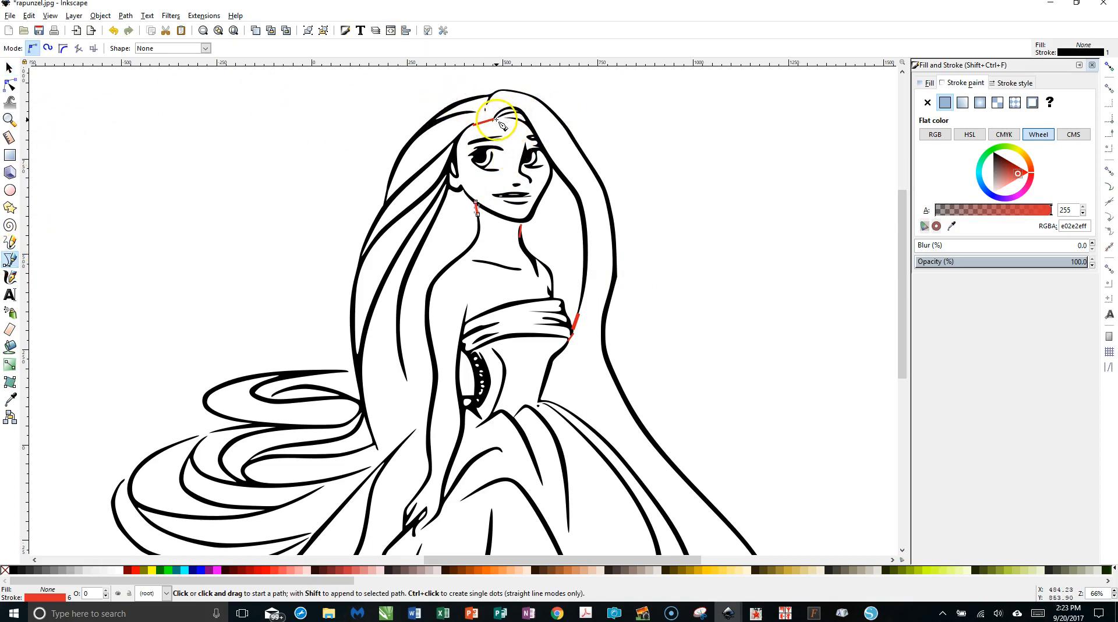
{"action": "left_click_drag", "start_coordinate": [495, 121], "coordinate": [514, 117]}
{"action": "key", "text": "Return"}
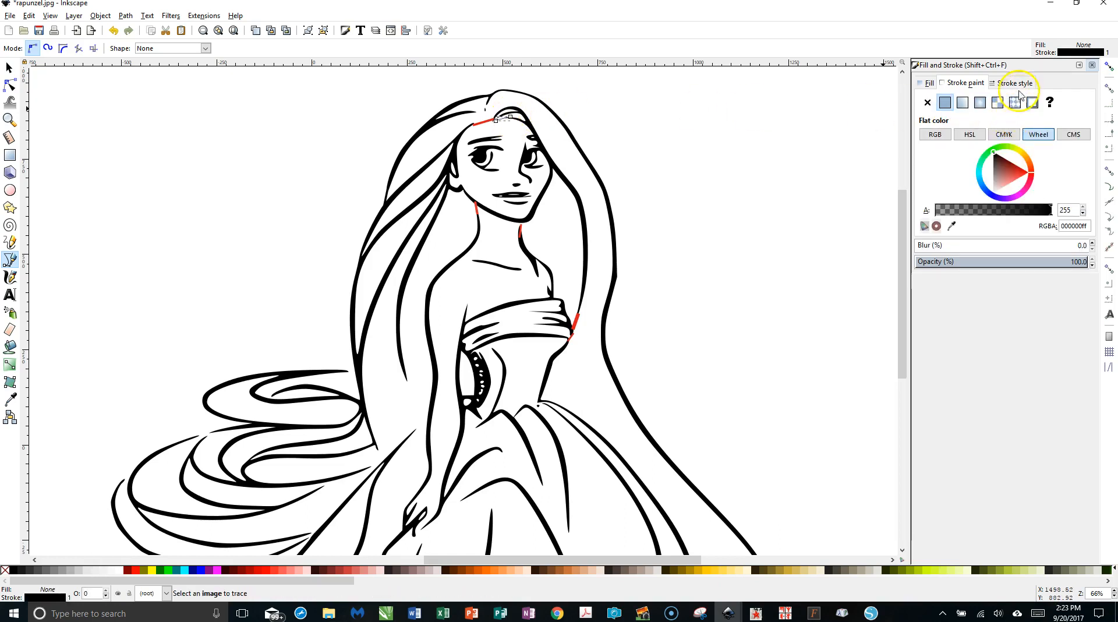
{"action": "left_click", "coordinate": [999, 85]}
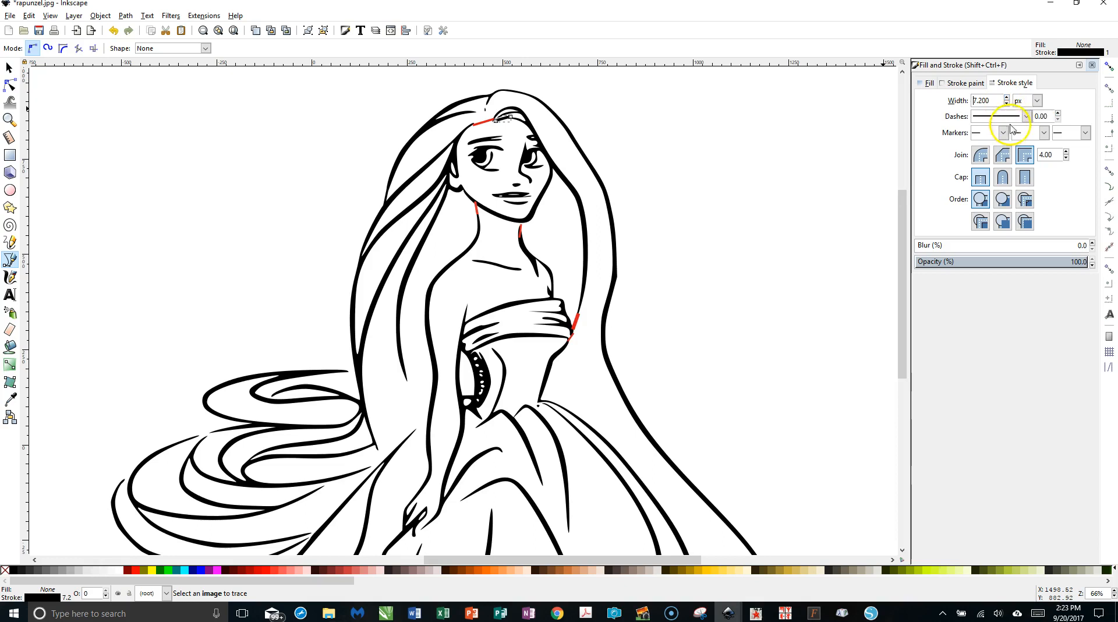
{"action": "left_click", "coordinate": [963, 83]}
{"action": "left_click", "coordinate": [1018, 170]}
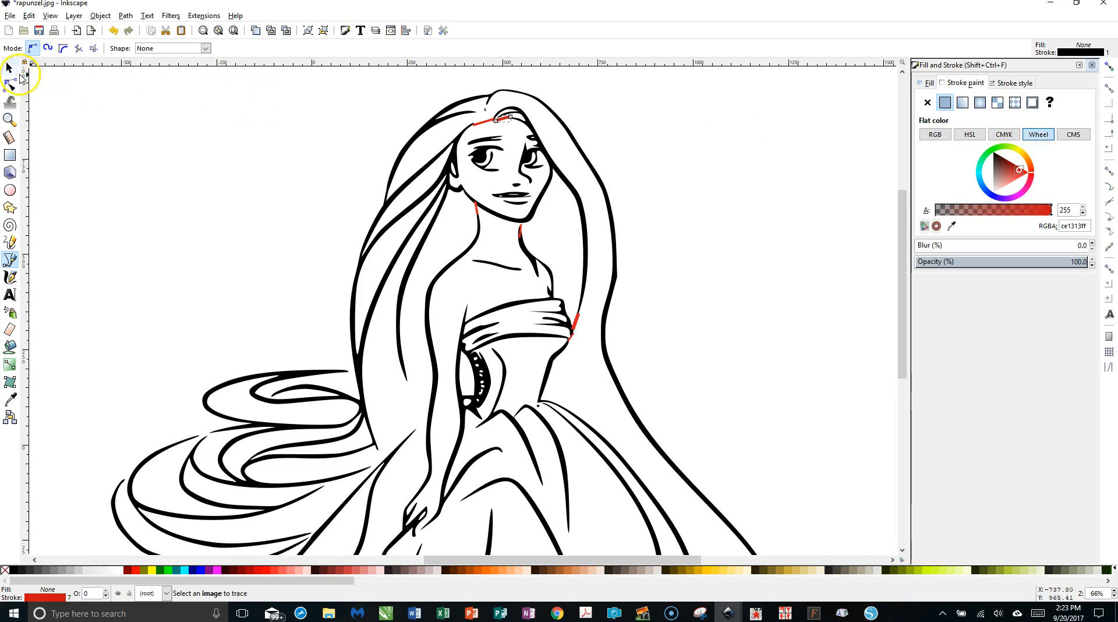
Rotate the new red forehead segment slightly so that it lies flatter along the hairline
{"action": "left_click", "coordinate": [8, 69]}
{"action": "left_click", "coordinate": [216, 132]}
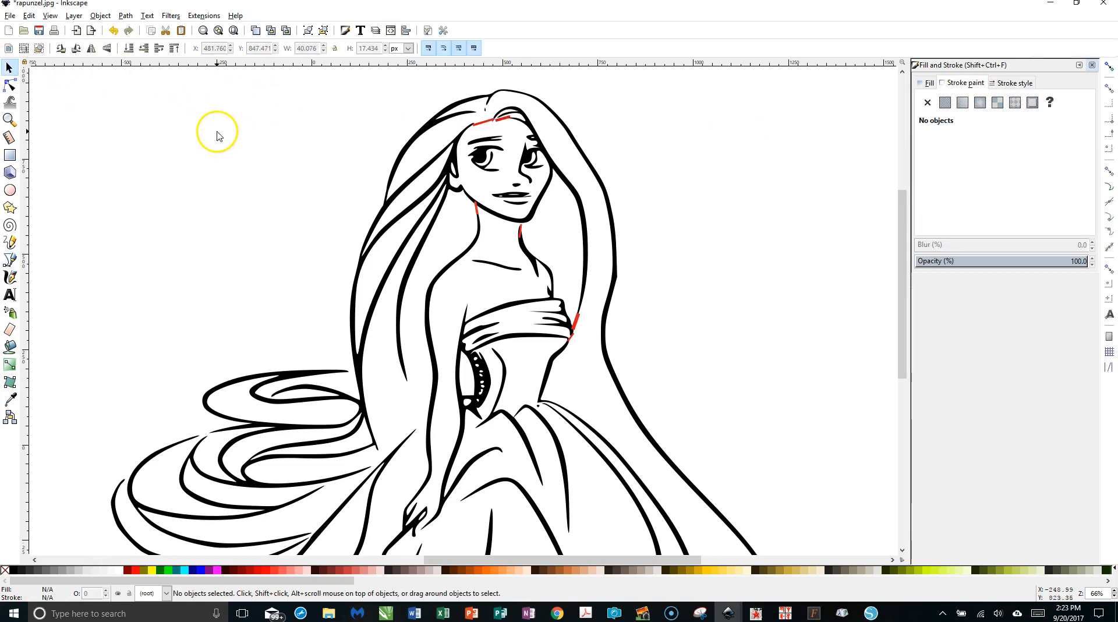
{"action": "scroll", "coordinate": [291, 169], "scroll_direction": "up", "scroll_amount": 2, "text": "ctrl"}
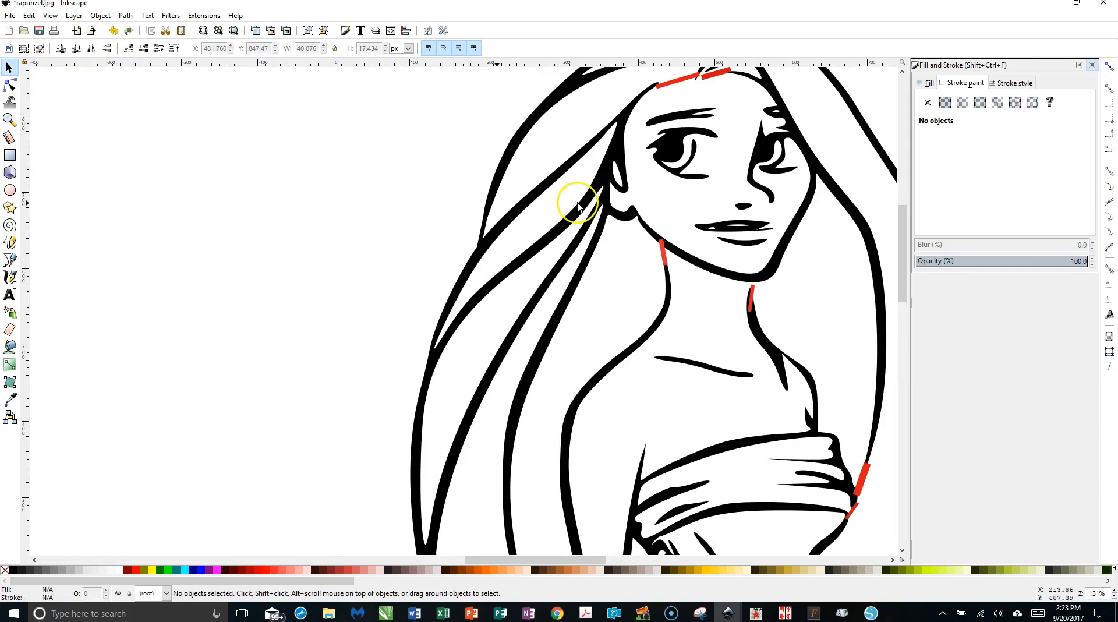
{"action": "scroll", "coordinate": [748, 114], "scroll_direction": "up", "scroll_amount": 2}
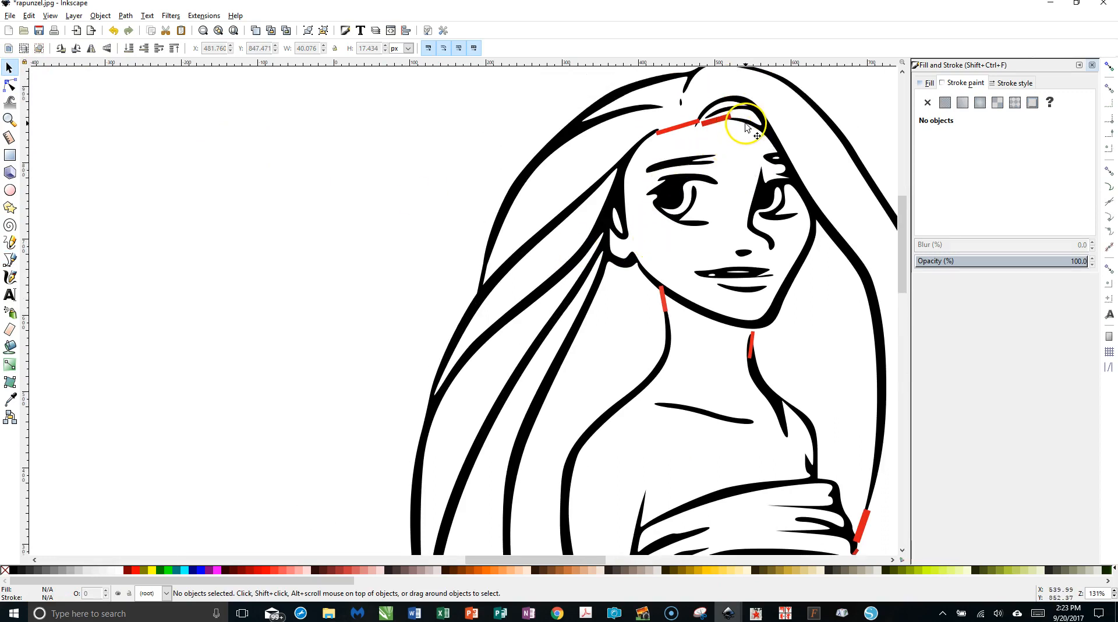
{"action": "left_click", "coordinate": [715, 126]}
{"action": "left_click", "coordinate": [701, 124]}
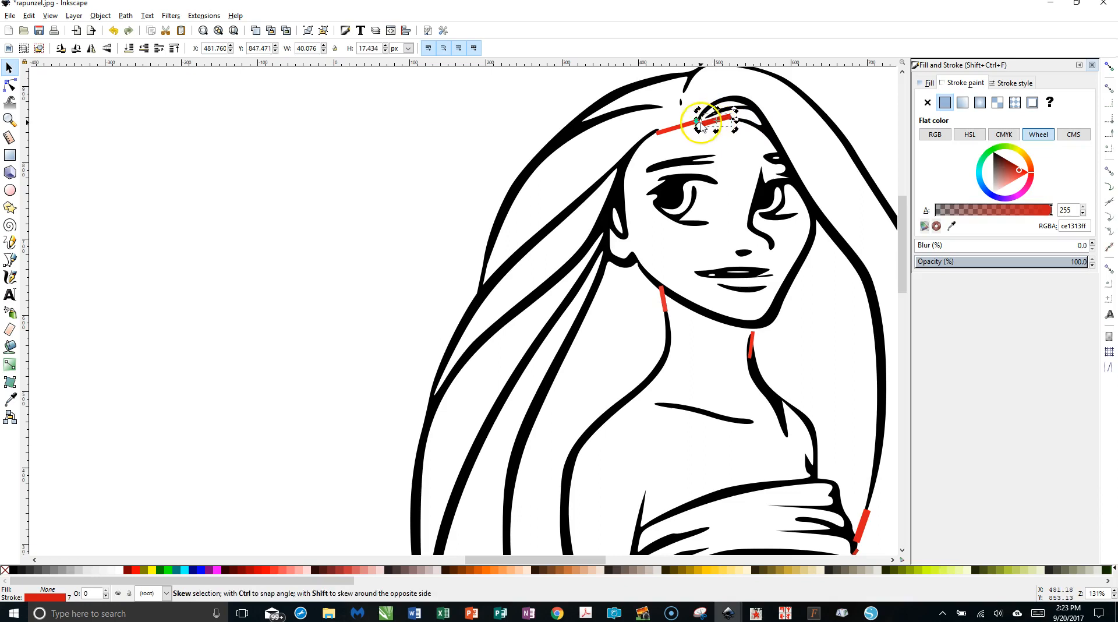
{"action": "left_click_drag", "start_coordinate": [700, 121], "coordinate": [699, 117]}
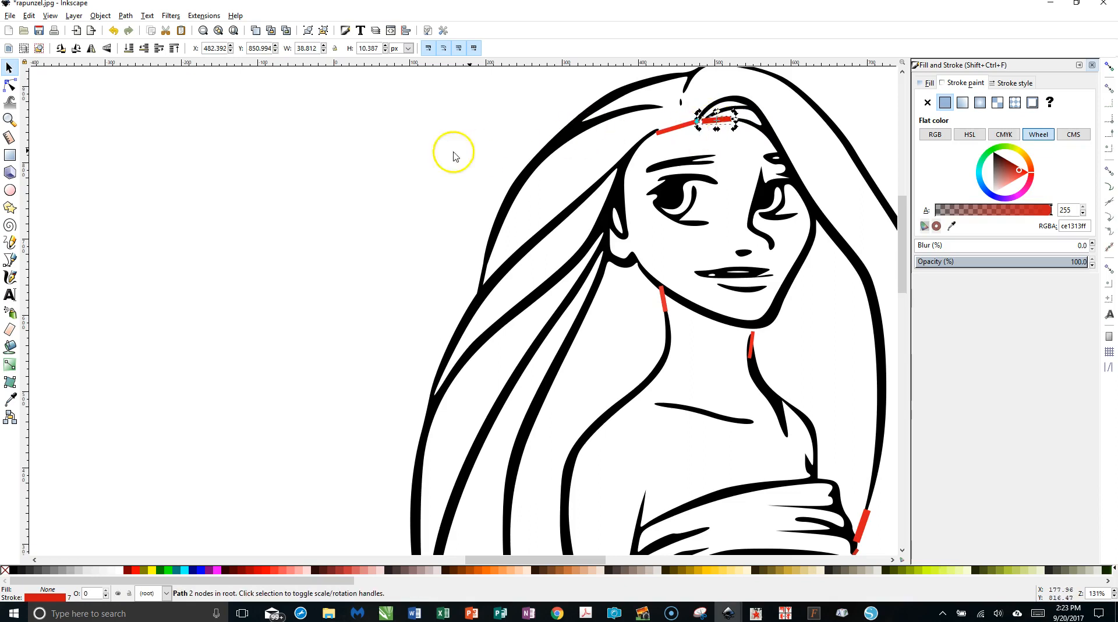
Stretch the new forehead segment at both ends to about 57 px wide and adjust its tilt to meet the hairline
{"action": "left_click", "coordinate": [430, 150]}
{"action": "left_click", "coordinate": [712, 124]}
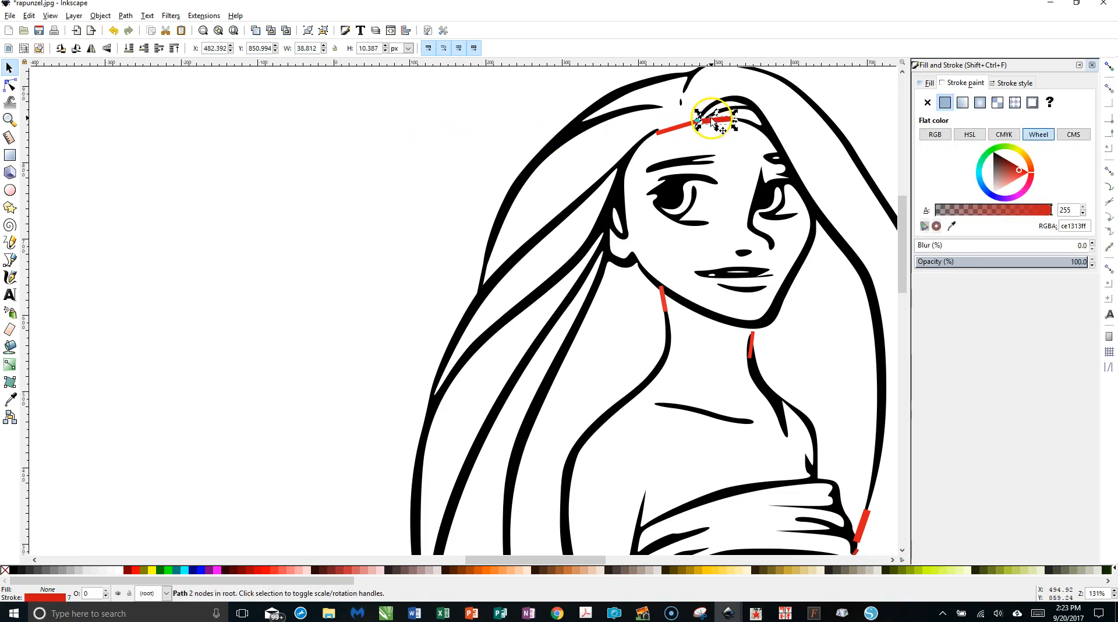
{"action": "left_click_drag", "start_coordinate": [700, 120], "coordinate": [692, 125]}
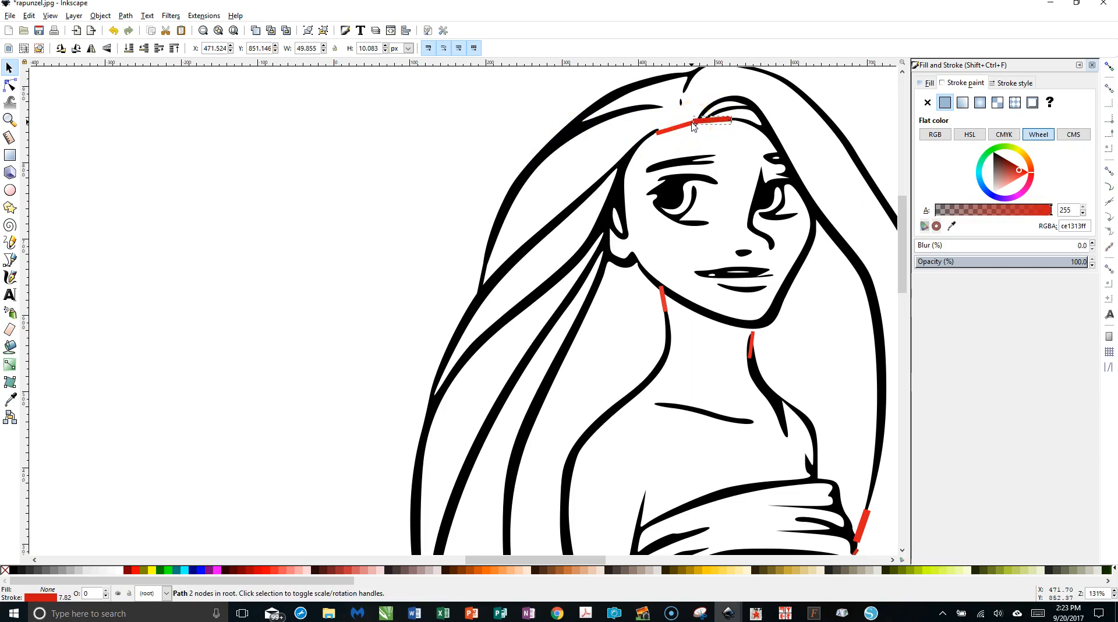
{"action": "left_click_drag", "start_coordinate": [737, 118], "coordinate": [742, 119]}
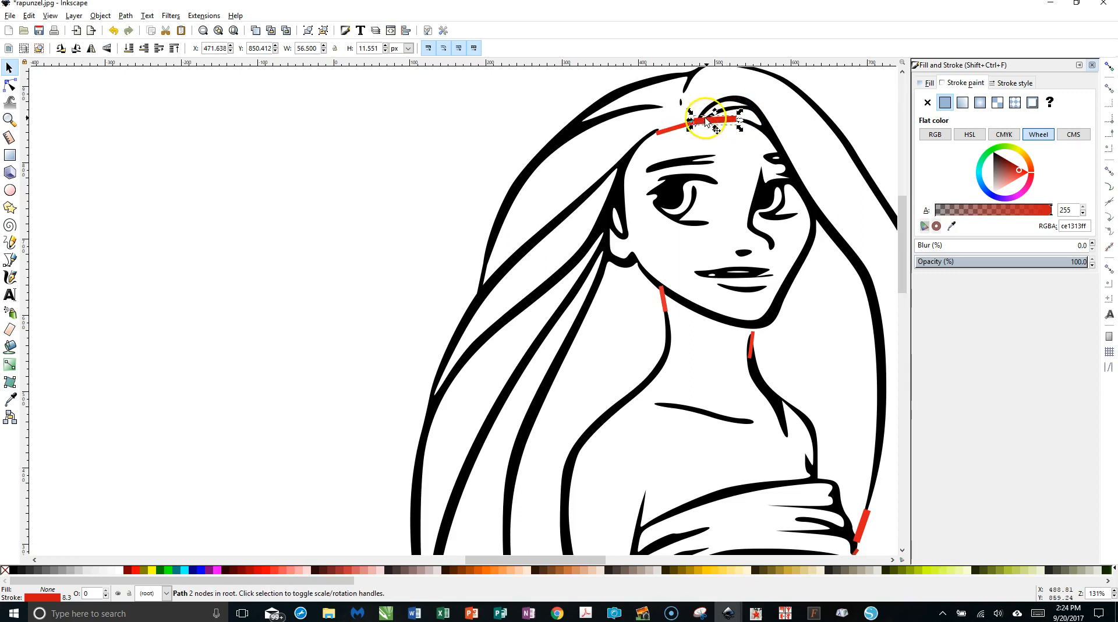
{"action": "left_click_drag", "start_coordinate": [715, 112], "coordinate": [715, 121]}
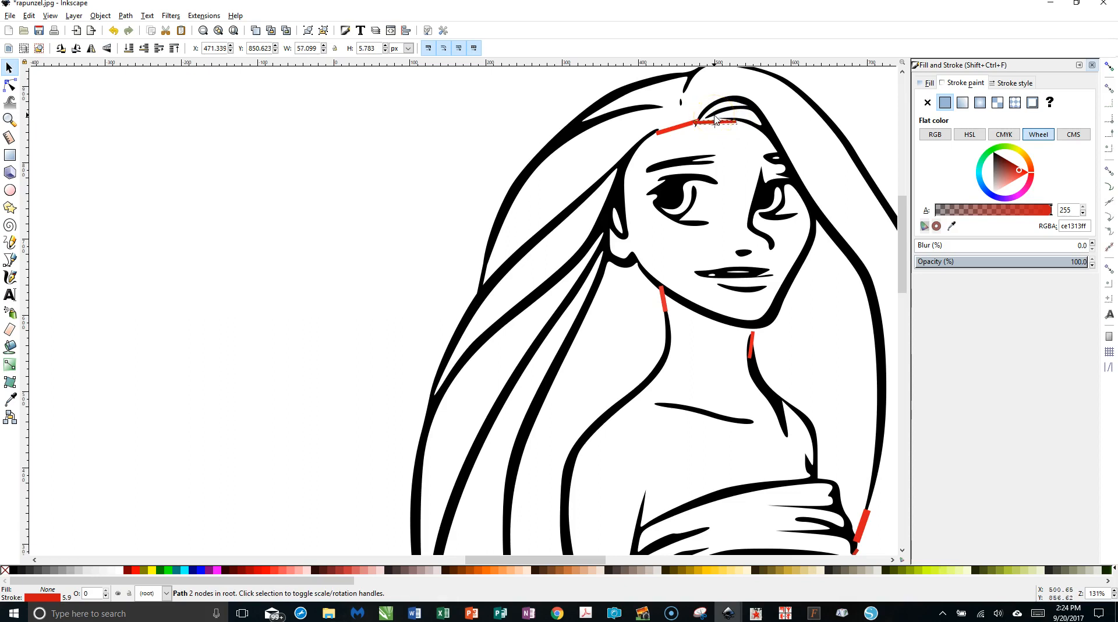
{"action": "left_click", "coordinate": [716, 120]}
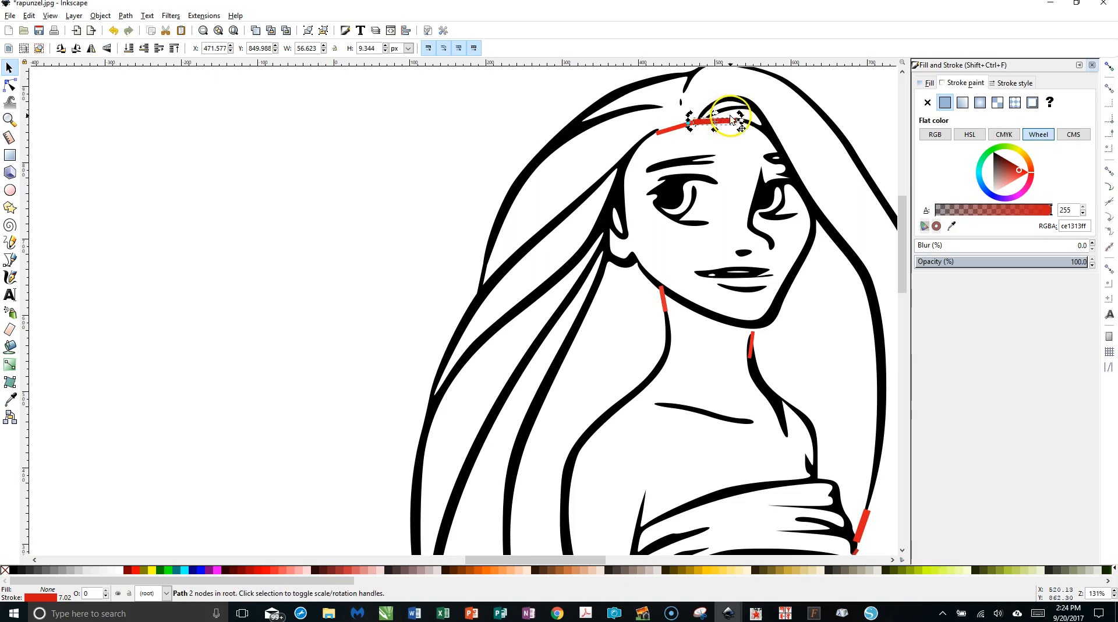
{"action": "left_click_drag", "start_coordinate": [741, 114], "coordinate": [746, 116]}
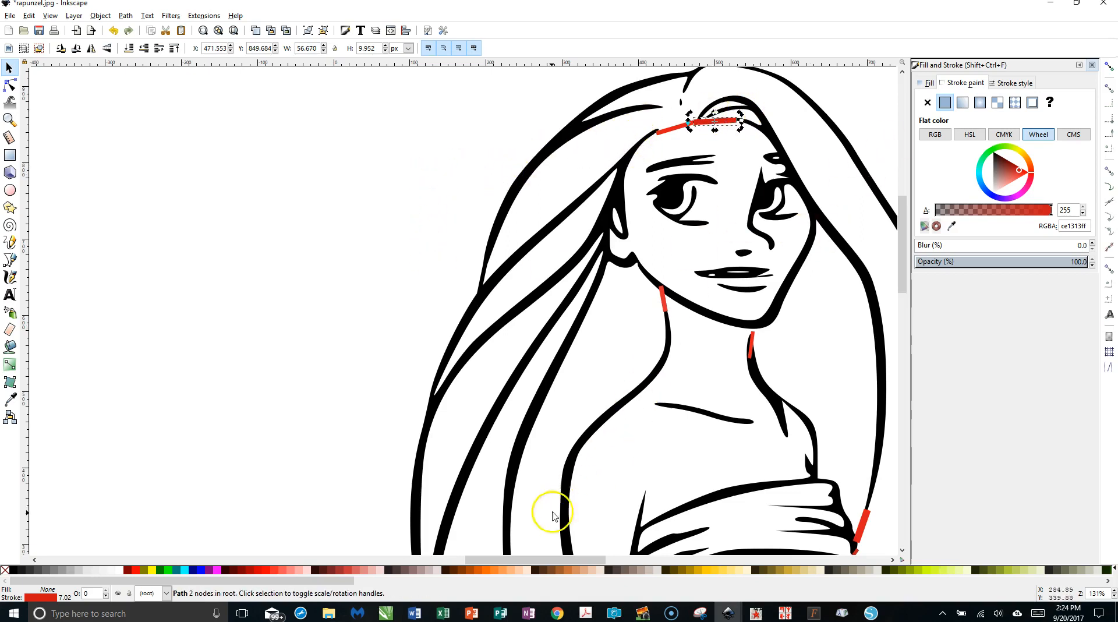
{"action": "mouse_move", "coordinate": [532, 558]}
{"action": "left_mouse_down"}
{"action": "mouse_move", "coordinate": [616, 558]}
{"action": "mouse_move", "coordinate": [576, 558]}
{"action": "left_mouse_up"}
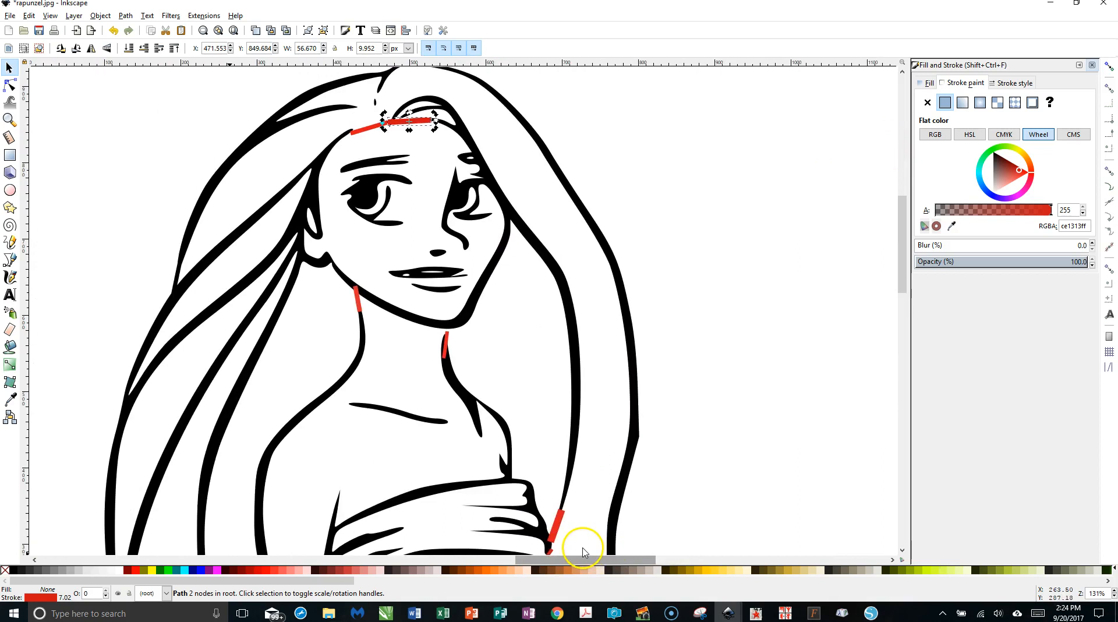
{"action": "left_click", "coordinate": [601, 144]}
{"action": "left_click", "coordinate": [373, 128]}
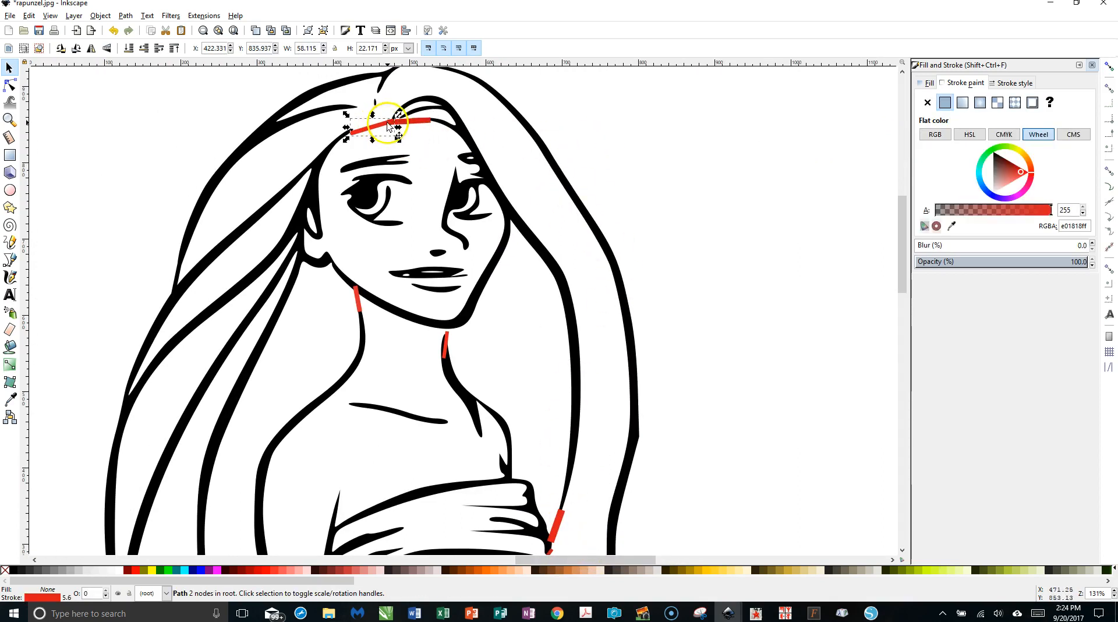
{"action": "left_click", "coordinate": [416, 126], "text": "shift"}
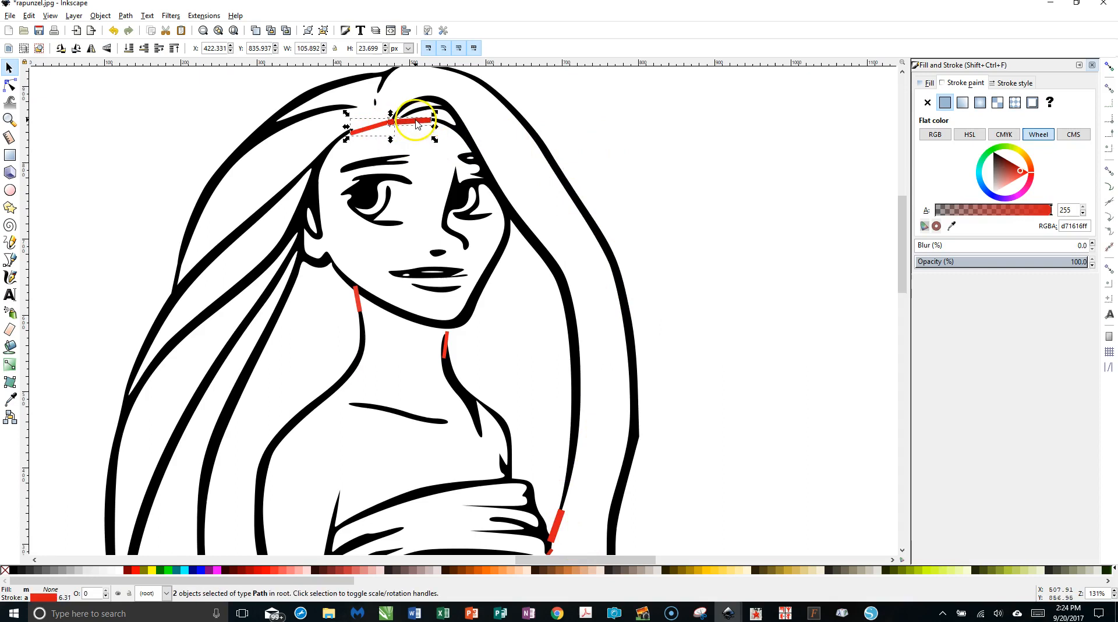
{"action": "left_click", "coordinate": [447, 340], "text": "shift"}
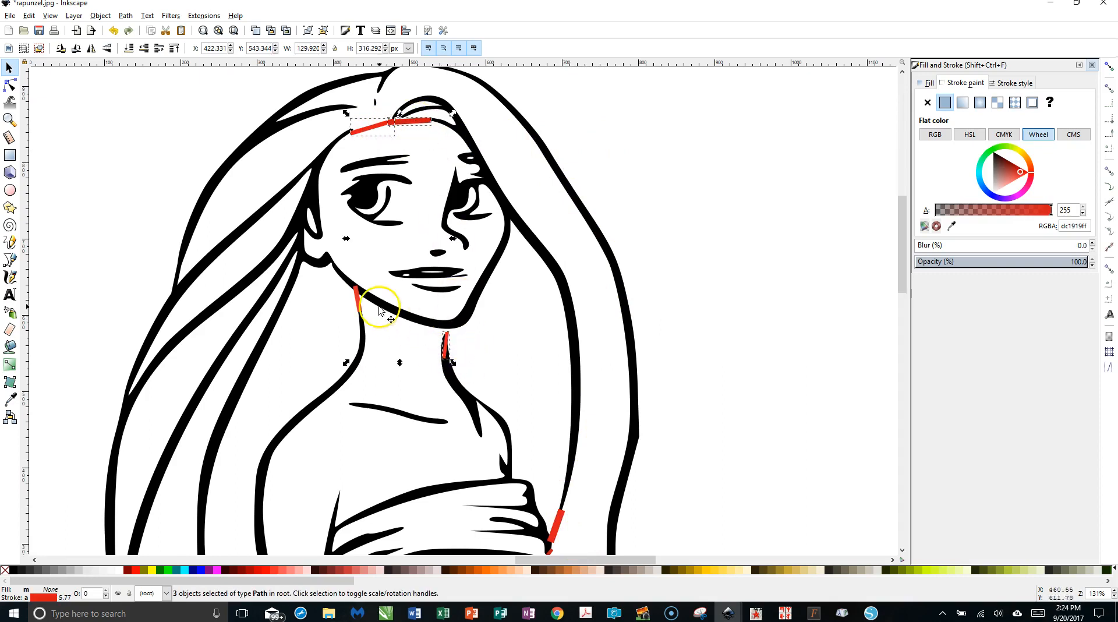
{"action": "left_click", "coordinate": [506, 317]}
Stretch the red segment between the chin and neck line up to the chin, making it about 42.7 px tall
{"action": "left_click", "coordinate": [449, 349]}
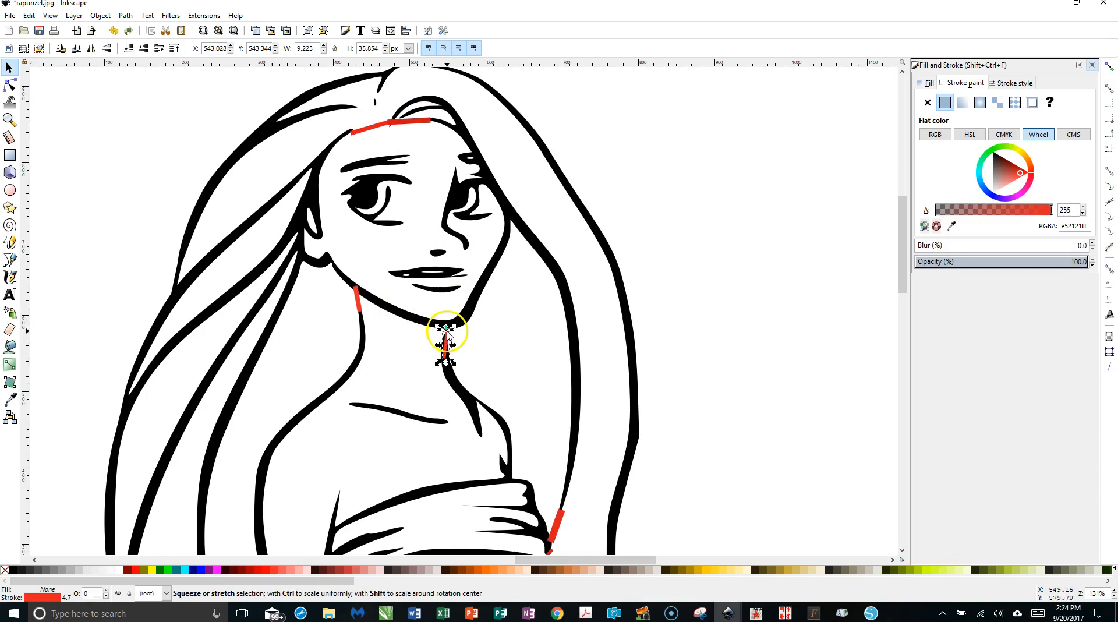
{"action": "left_click", "coordinate": [448, 326]}
{"action": "scroll", "coordinate": [760, 305], "scroll_direction": "down", "scroll_amount": 5}
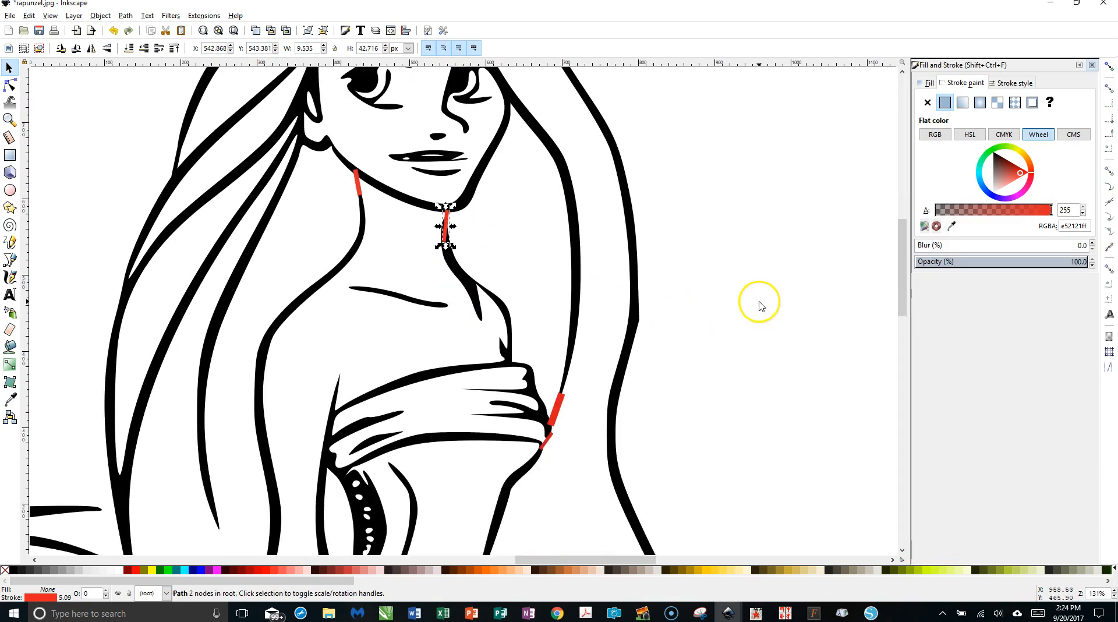
{"action": "scroll", "coordinate": [759, 306], "scroll_direction": "up", "scroll_amount": 4}
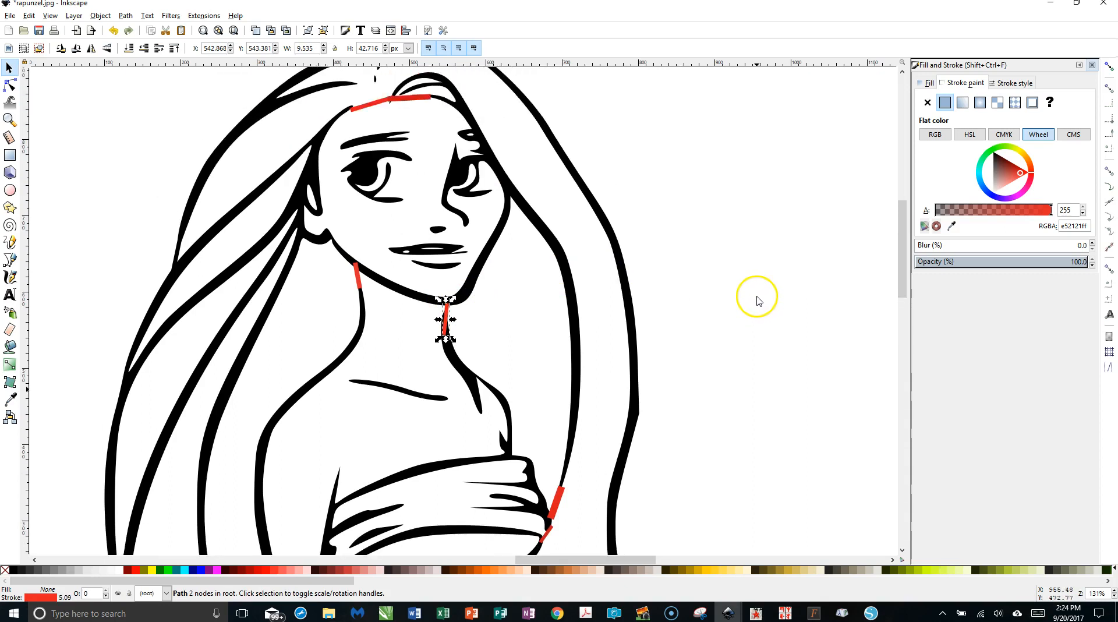
Convert the strokes of all six red gap-closing segments at the forehead, neck and bodice to paths
{"action": "left_click", "coordinate": [382, 101]}
{"action": "left_click", "coordinate": [412, 97], "text": "shift"}
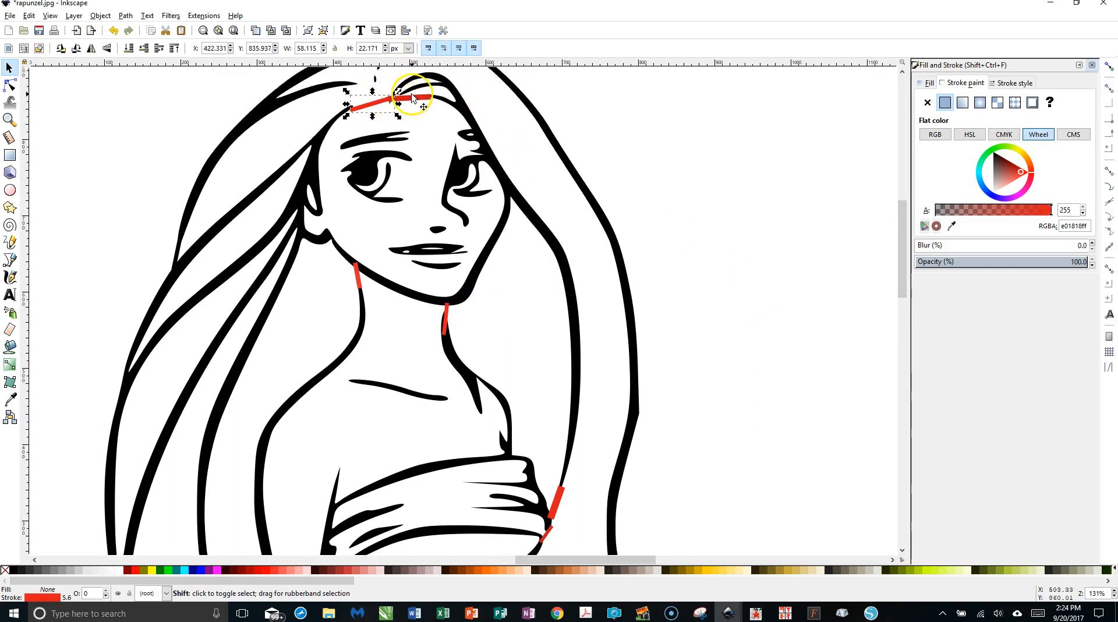
{"action": "left_click", "coordinate": [359, 271], "text": "shift"}
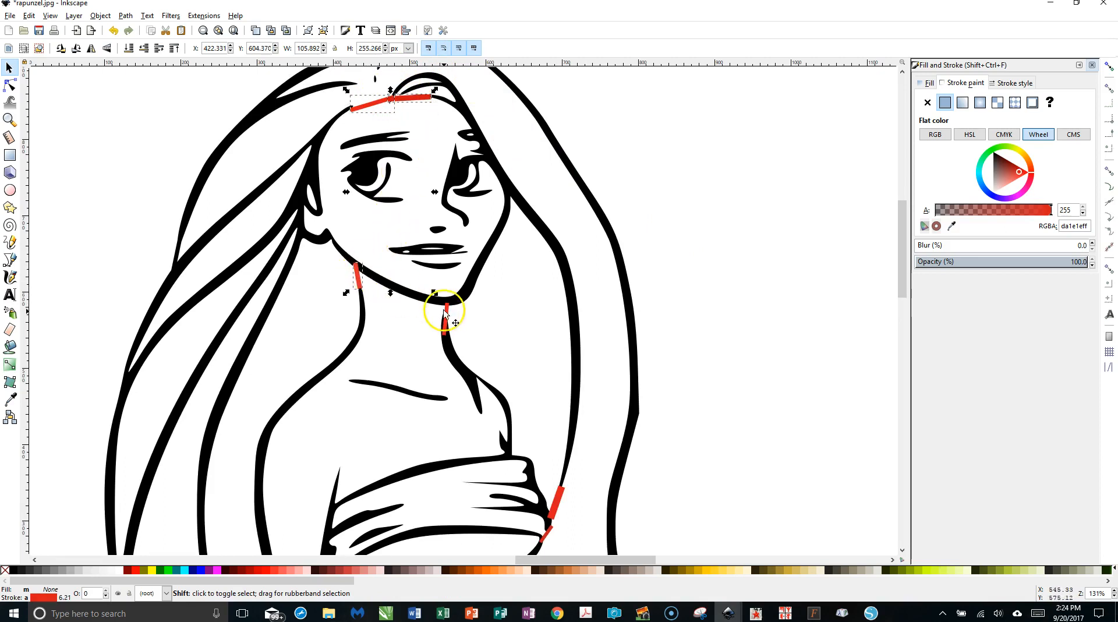
{"action": "left_click", "coordinate": [445, 317], "text": "shift"}
{"action": "left_click", "coordinate": [556, 508], "text": "shift"}
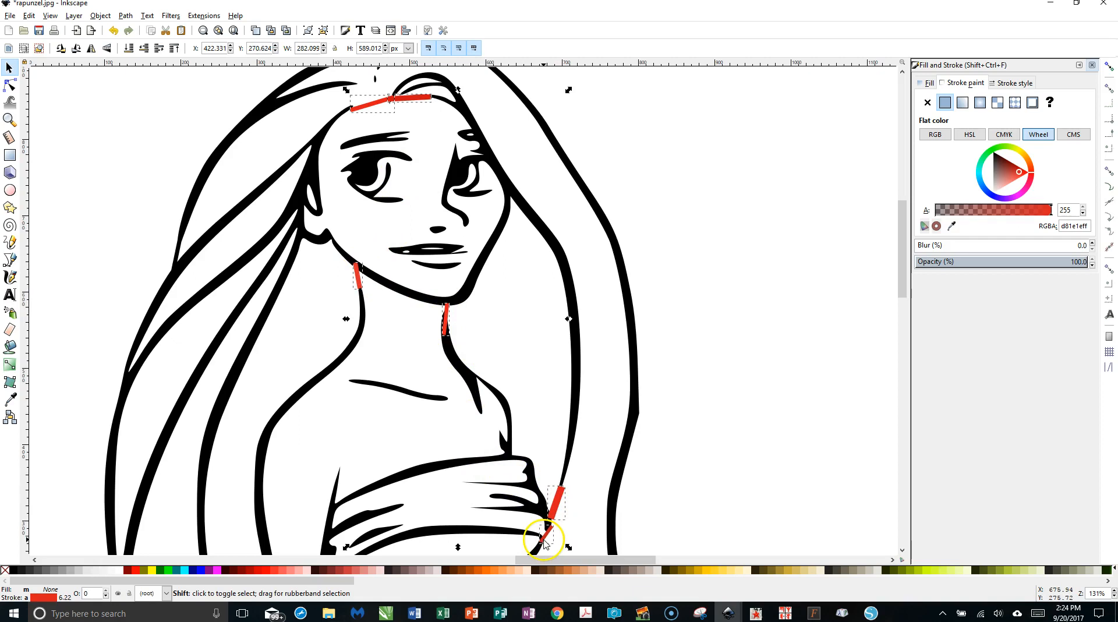
{"action": "left_click", "coordinate": [127, 15]}
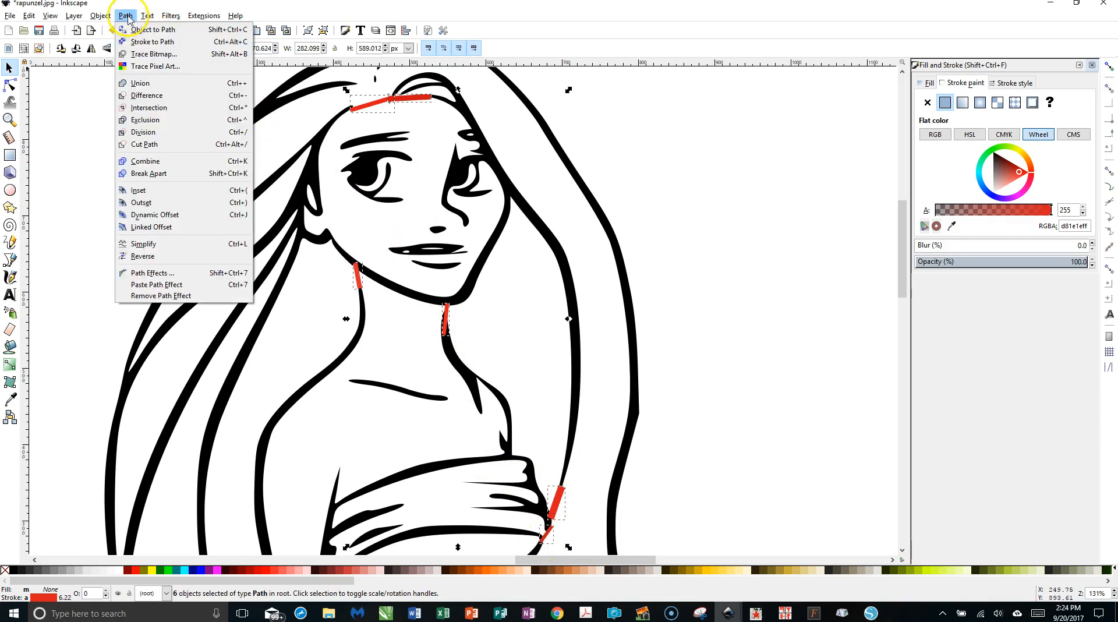
{"action": "left_click", "coordinate": [140, 46]}
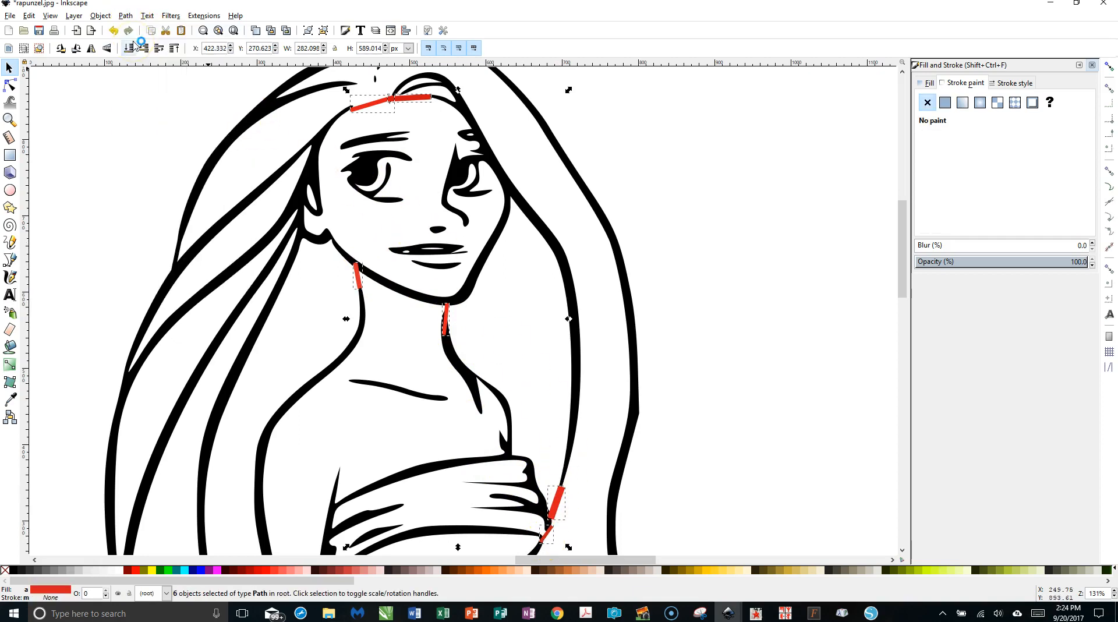
Merge the six converted red segments with the traced Rapunzel drawing into one path using Union
{"action": "scroll", "coordinate": [492, 175], "scroll_direction": "up", "scroll_amount": 3}
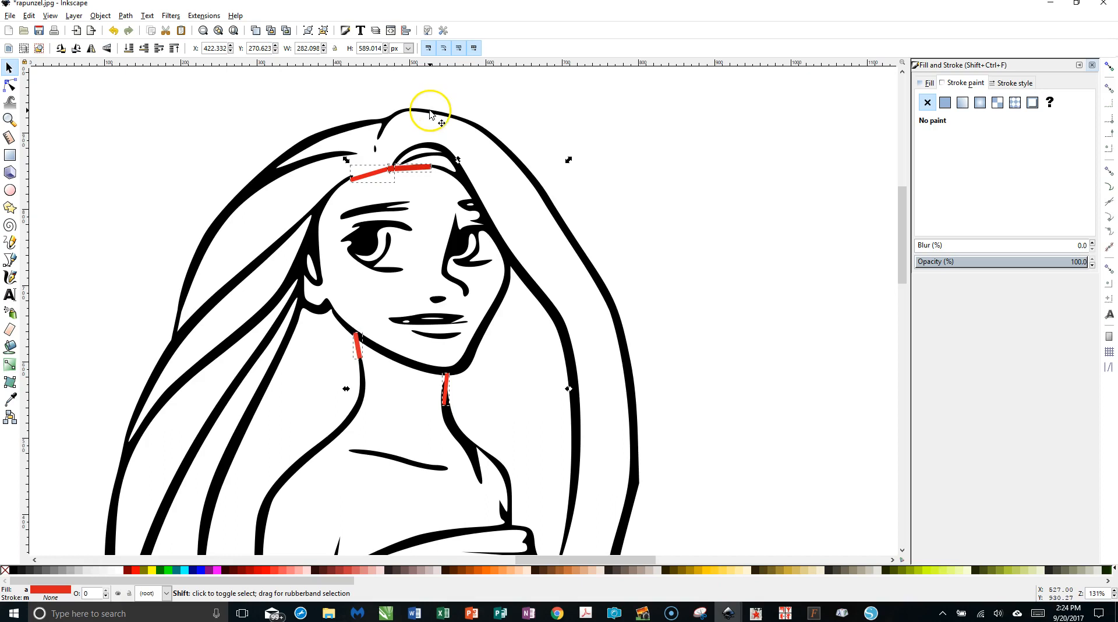
{"action": "left_click", "coordinate": [430, 113], "text": "shift"}
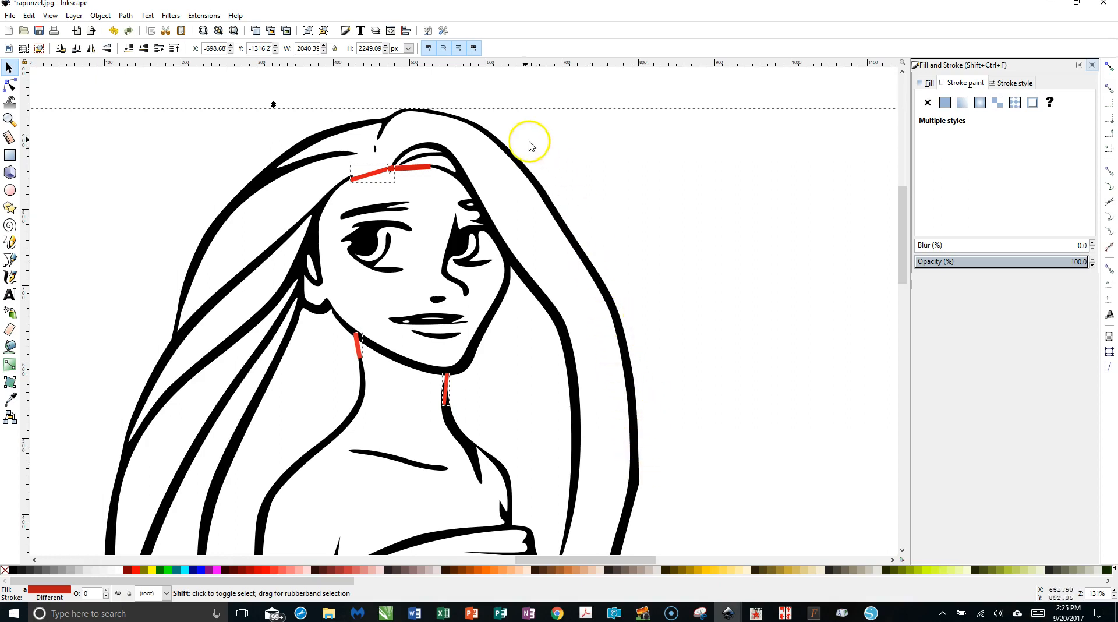
{"action": "scroll", "coordinate": [624, 218], "scroll_direction": "down", "scroll_amount": 2, "text": "ctrl"}
{"action": "scroll", "coordinate": [624, 219], "scroll_direction": "down", "scroll_amount": 2, "text": "ctrl"}
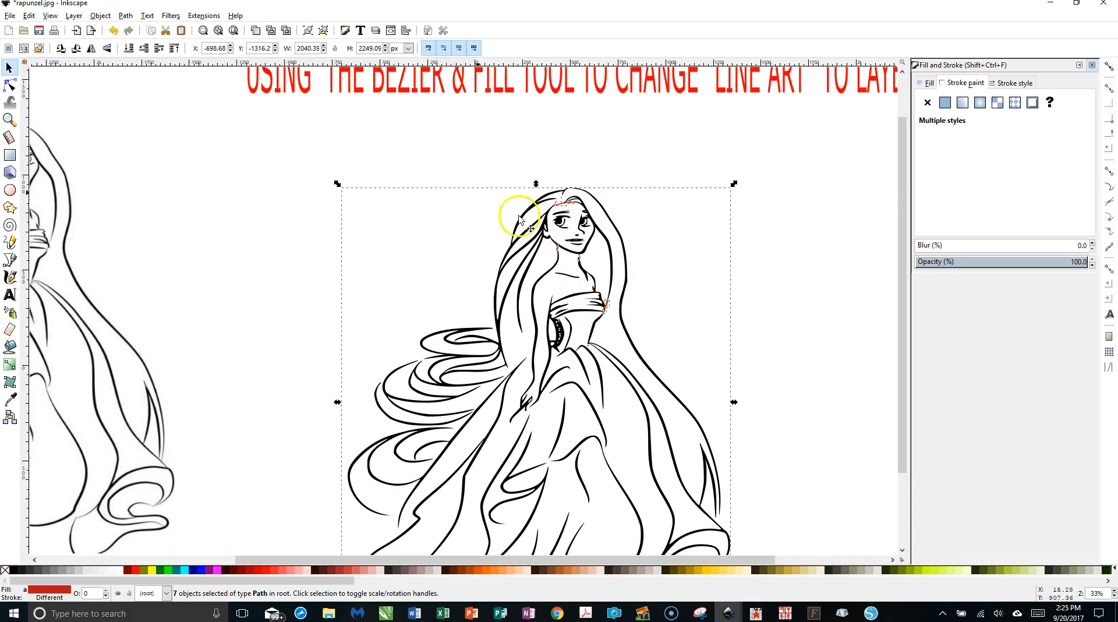
{"action": "left_click", "coordinate": [123, 15]}
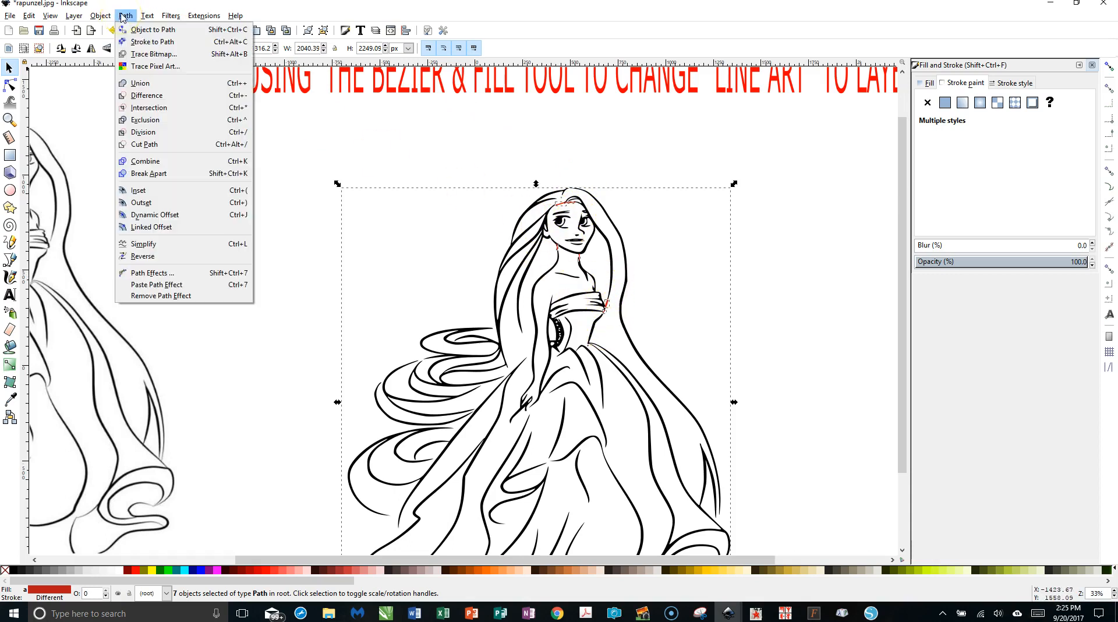
{"action": "left_click", "coordinate": [138, 85]}
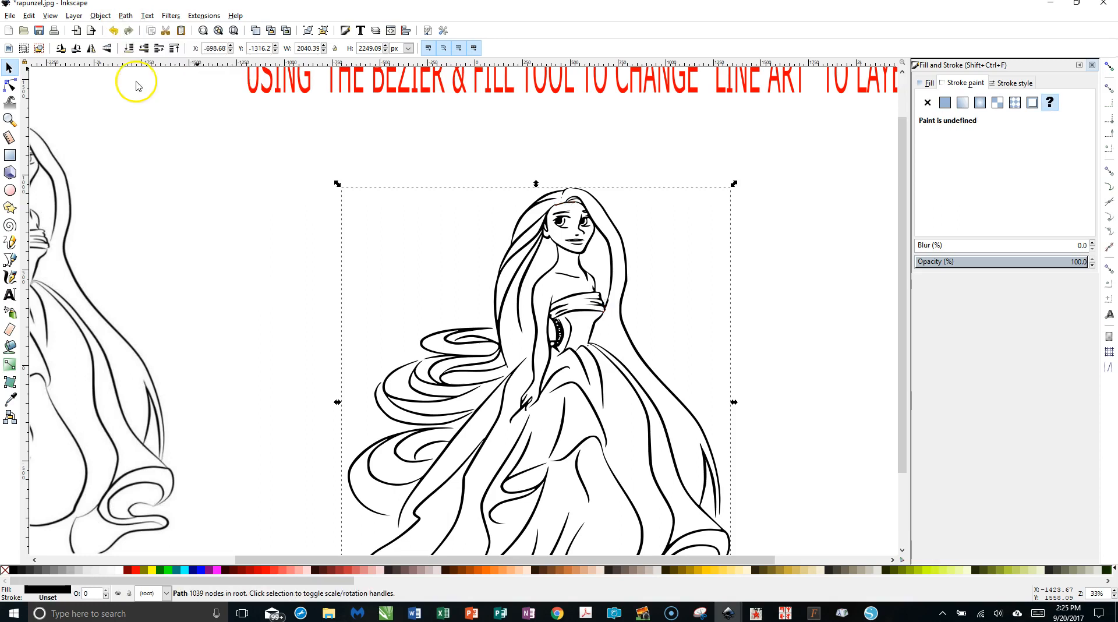
Draw a diagonal Bezier segment about 60 px long from the upper end of the dress edge behind the arm to the arm outline
{"action": "scroll", "coordinate": [634, 297], "scroll_direction": "up", "scroll_amount": 3, "text": "ctrl"}
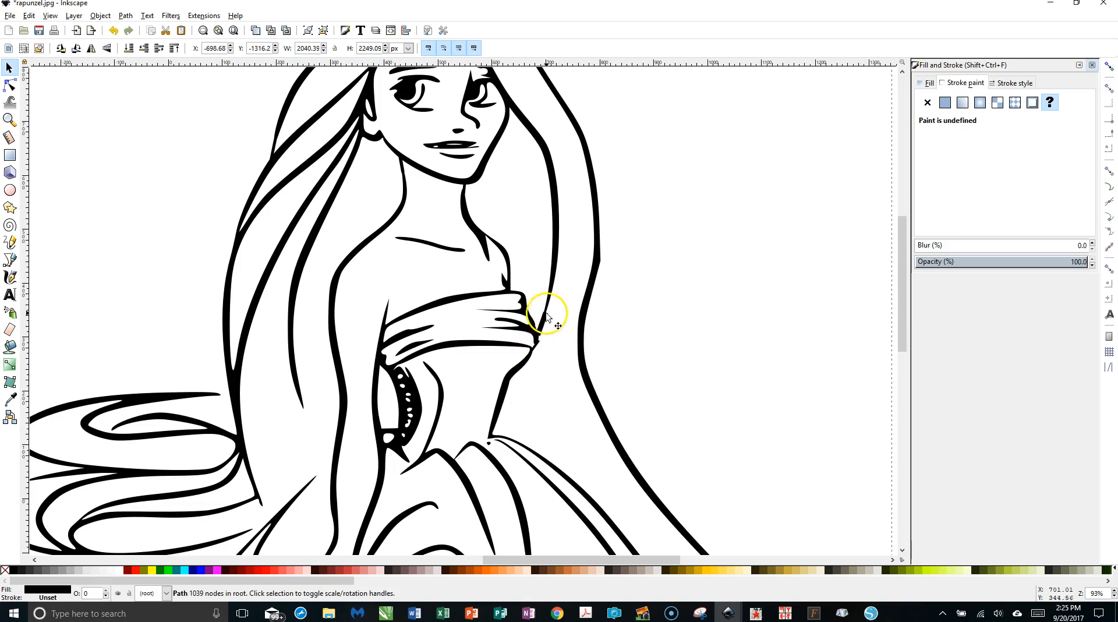
{"action": "scroll", "coordinate": [458, 250], "scroll_direction": "up", "scroll_amount": 5}
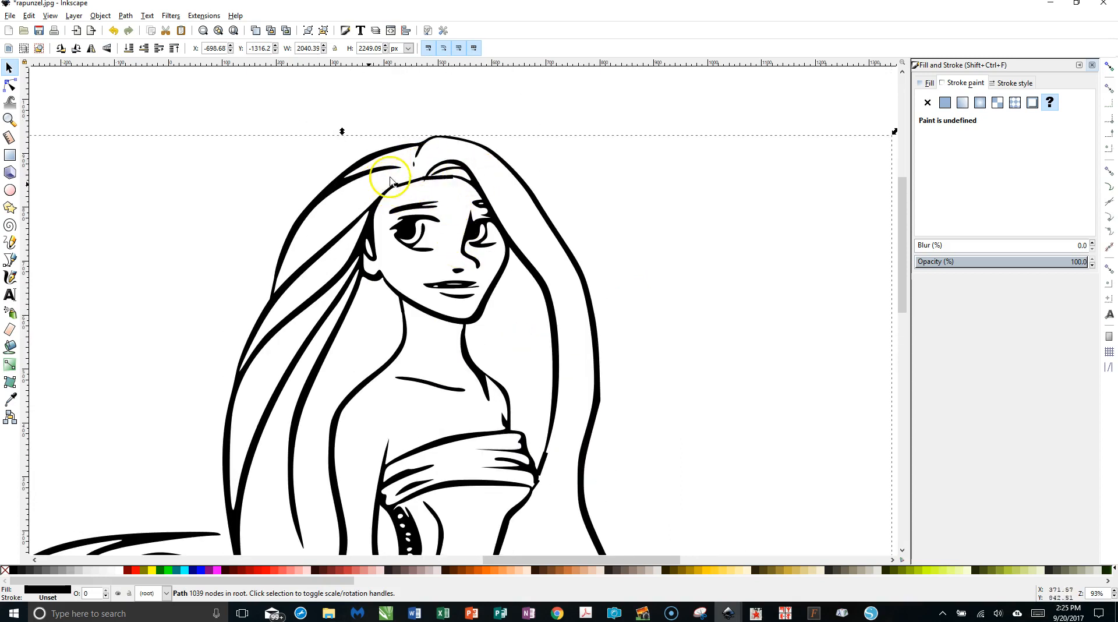
{"action": "scroll", "coordinate": [506, 251], "scroll_direction": "down", "scroll_amount": 3}
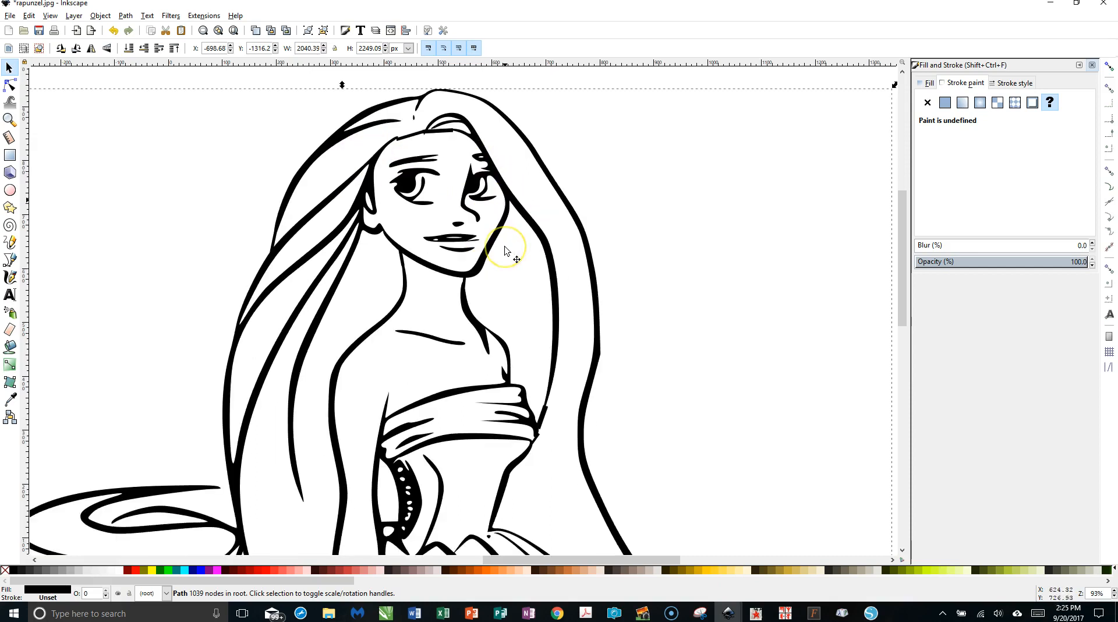
{"action": "scroll", "coordinate": [502, 240], "scroll_direction": "down", "scroll_amount": 10}
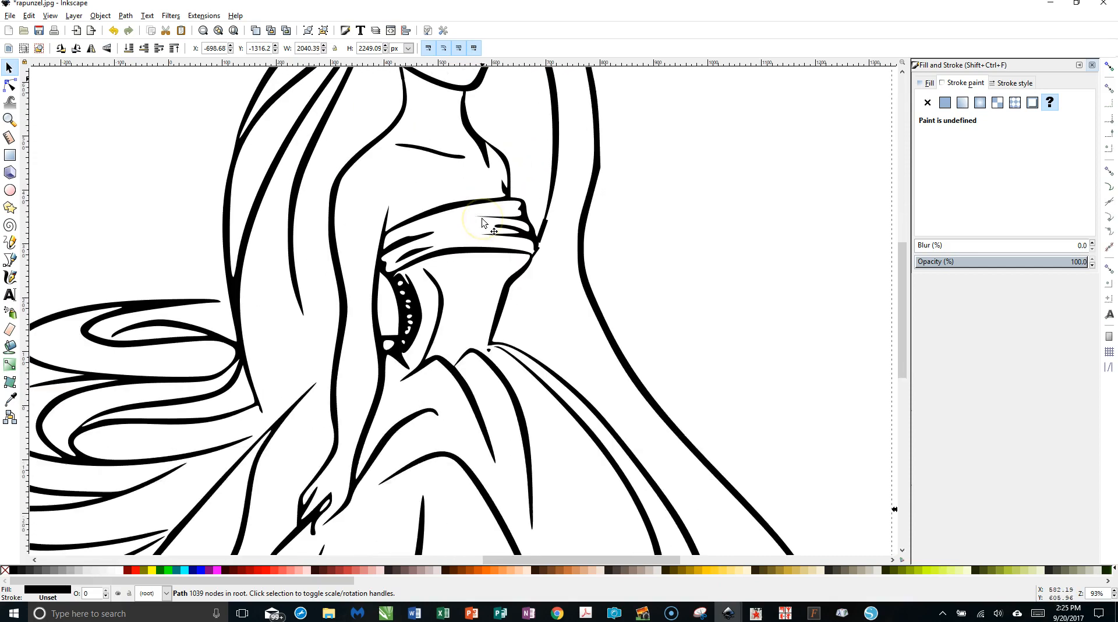
{"action": "scroll", "coordinate": [484, 224], "scroll_direction": "down", "scroll_amount": 3}
{"action": "scroll", "coordinate": [486, 225], "scroll_direction": "up", "scroll_amount": 5}
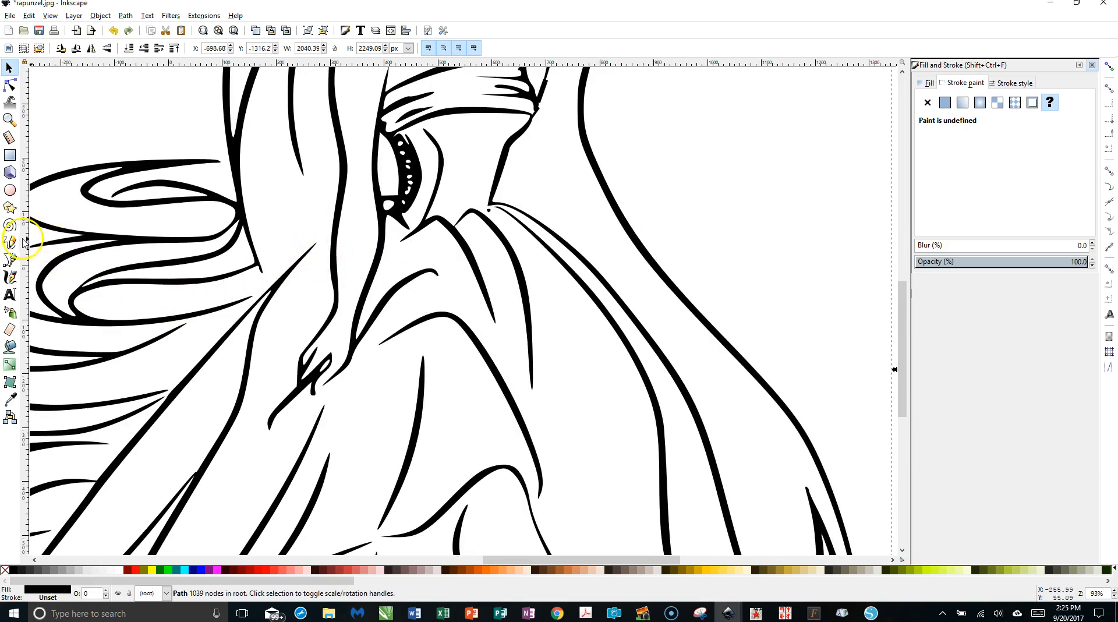
{"action": "left_click", "coordinate": [10, 260]}
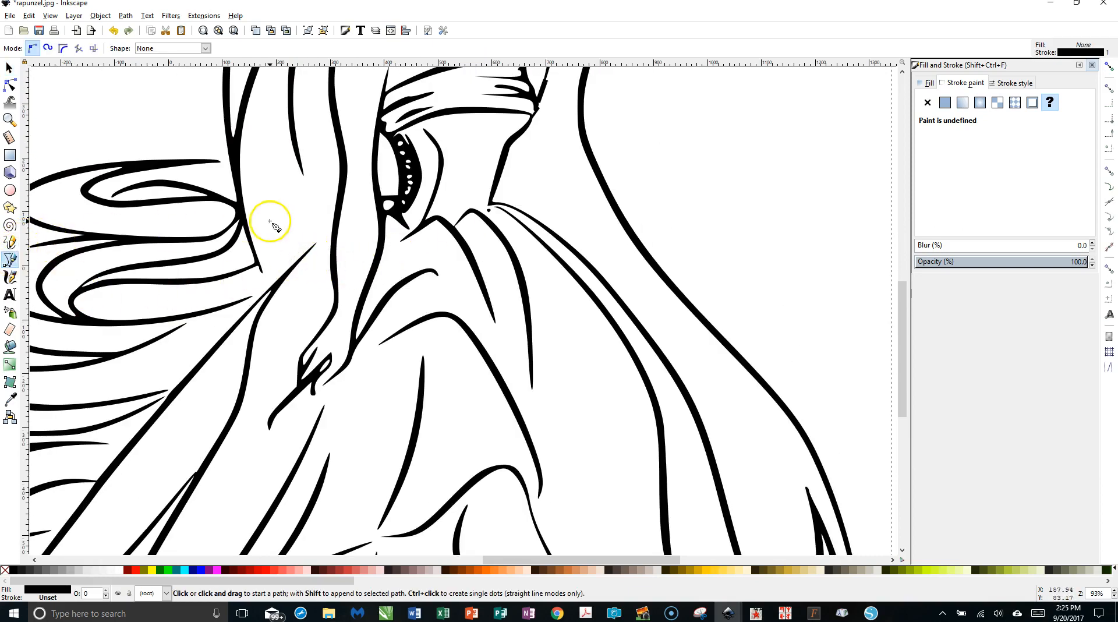
{"action": "left_click", "coordinate": [312, 249]}
{"action": "left_click_drag", "start_coordinate": [309, 249], "coordinate": [330, 235]}
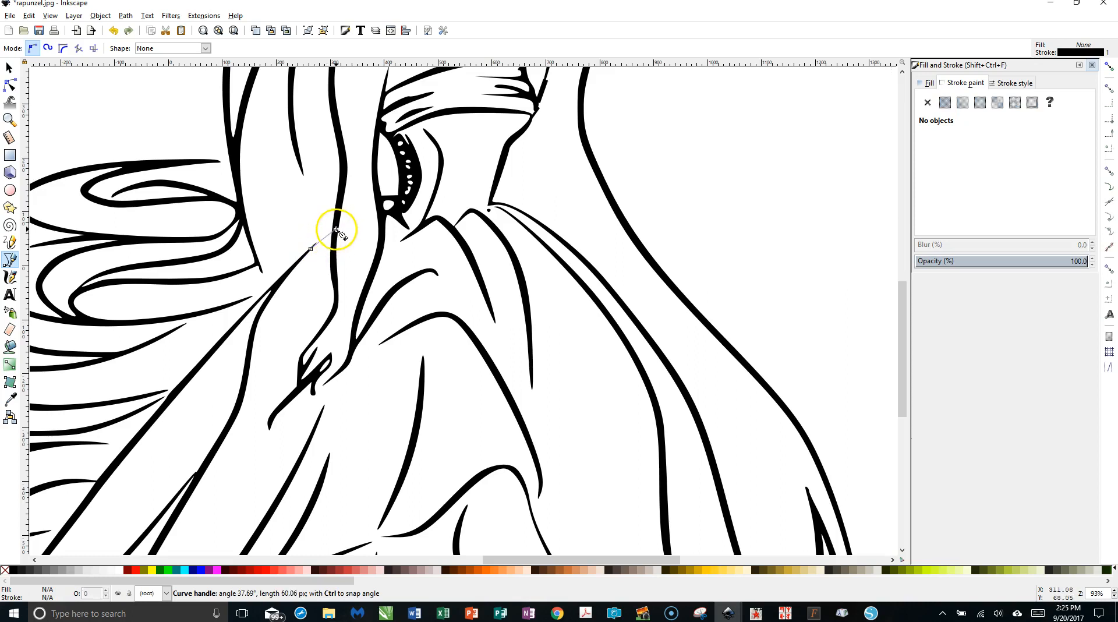
{"action": "double_click", "coordinate": [336, 229]}
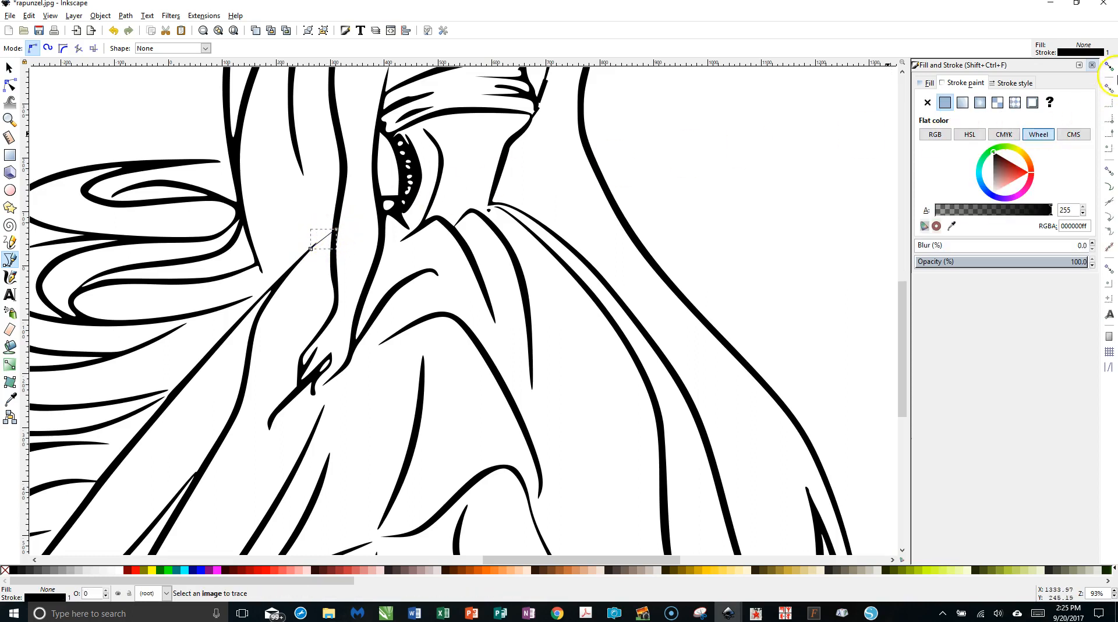
Give the new segment beside the arm a red cd2b2b stroke 4.3 px wide, and deselect it
{"action": "left_click", "coordinate": [1015, 174]}
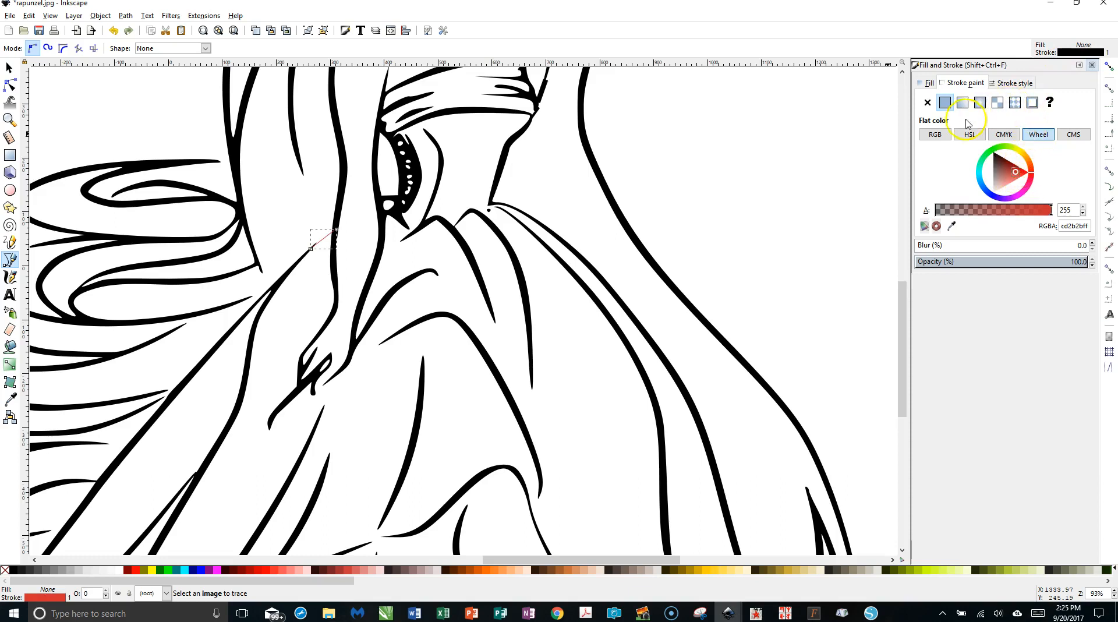
{"action": "left_click", "coordinate": [1014, 84]}
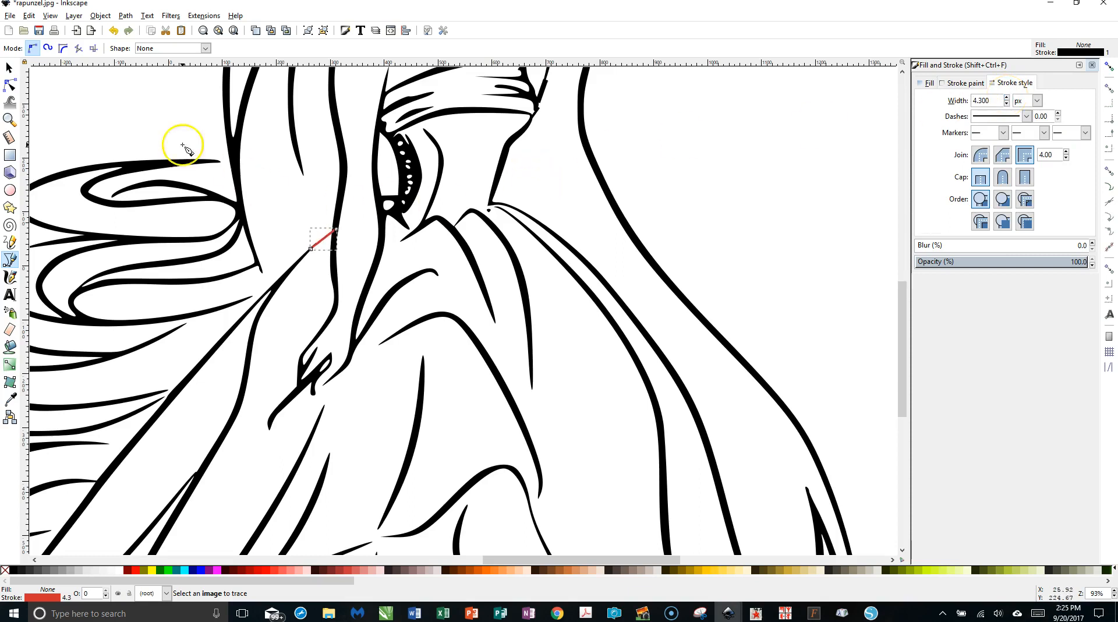
{"action": "left_click", "coordinate": [10, 69]}
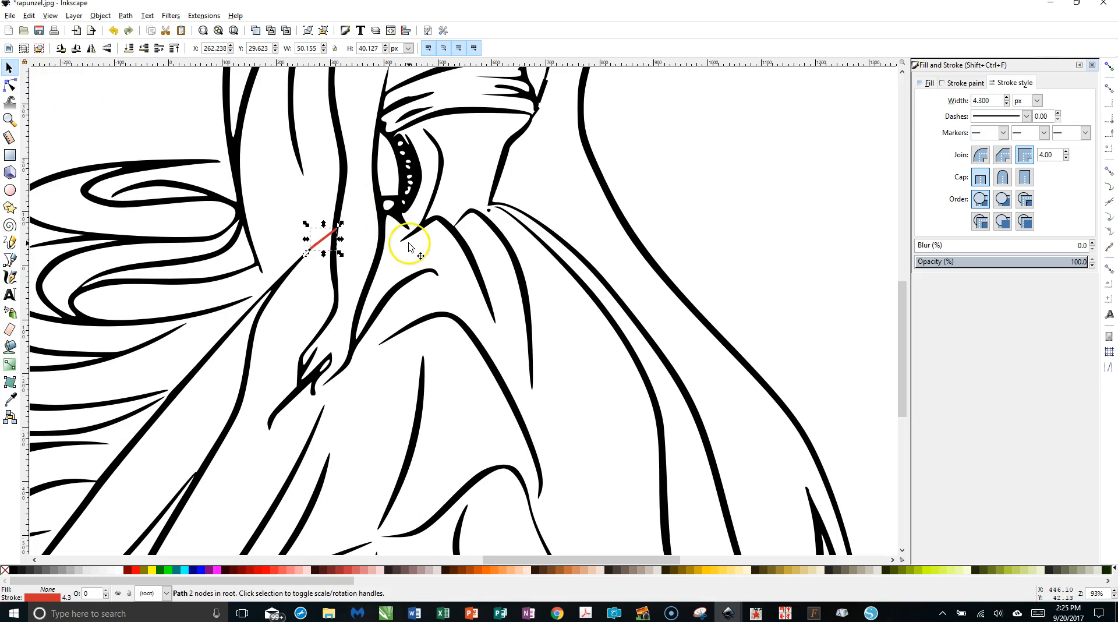
{"action": "left_click", "coordinate": [149, 130]}
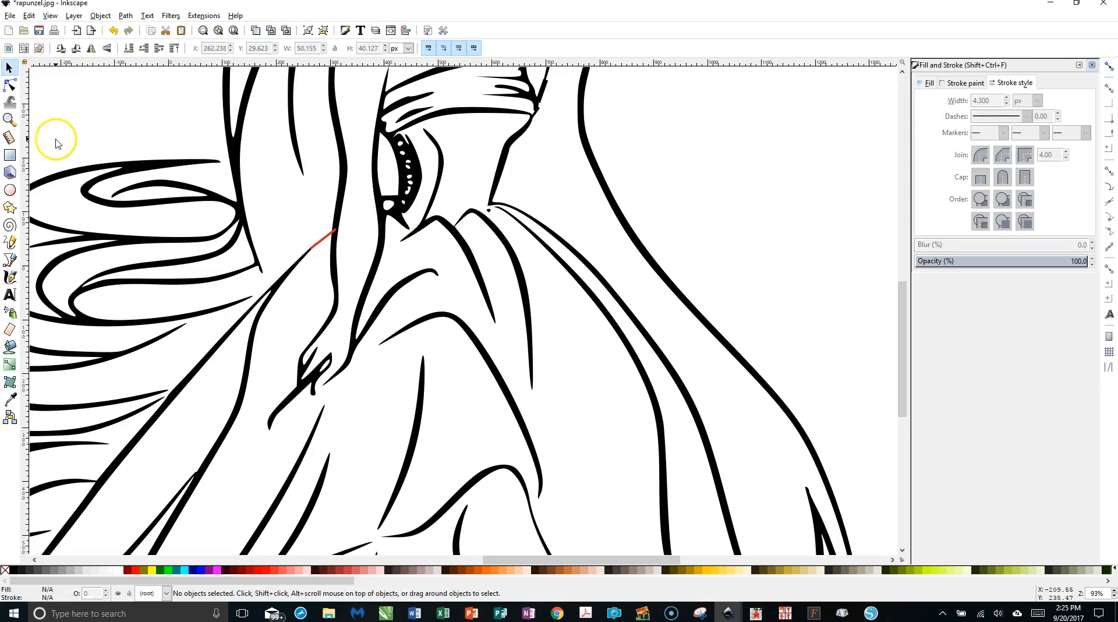
Draw short Bezier segments linking the bodice's lower tip to the skirt, the waist corner to the adjacent skirt fold, and the open hand outline to the fingertip
{"action": "left_click", "coordinate": [8, 260]}
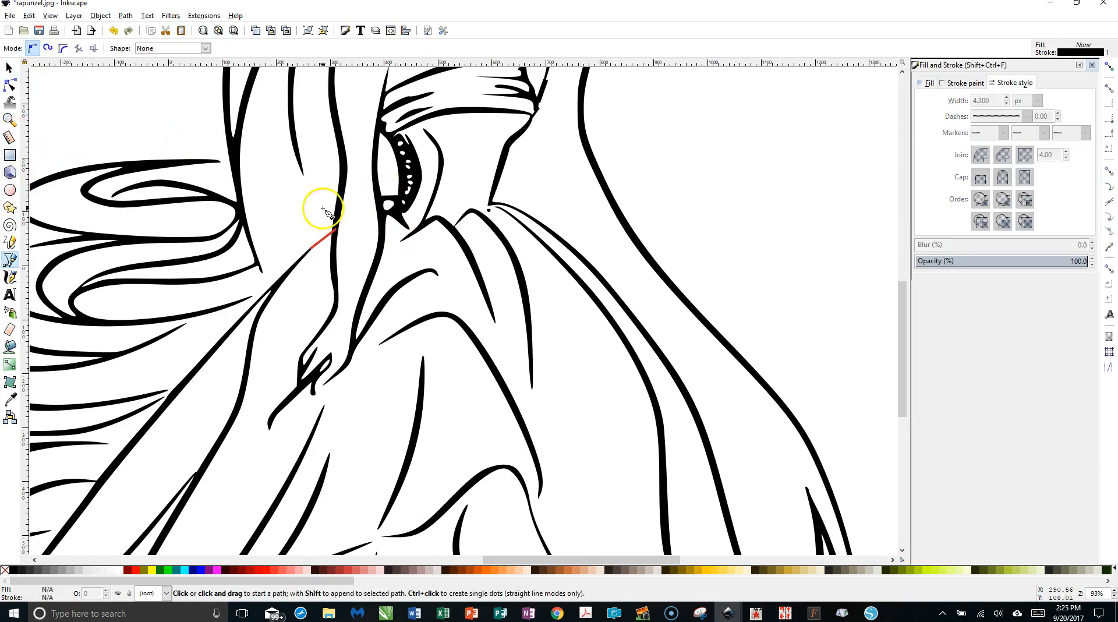
{"action": "left_click_drag", "start_coordinate": [407, 228], "coordinate": [412, 234]}
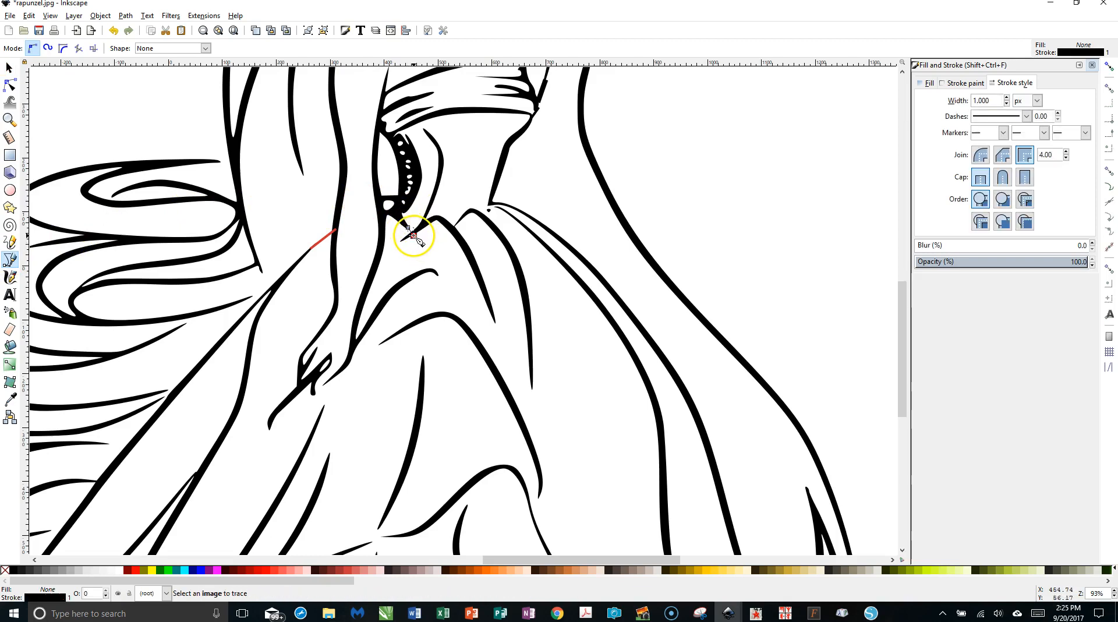
{"action": "left_click", "coordinate": [490, 204]}
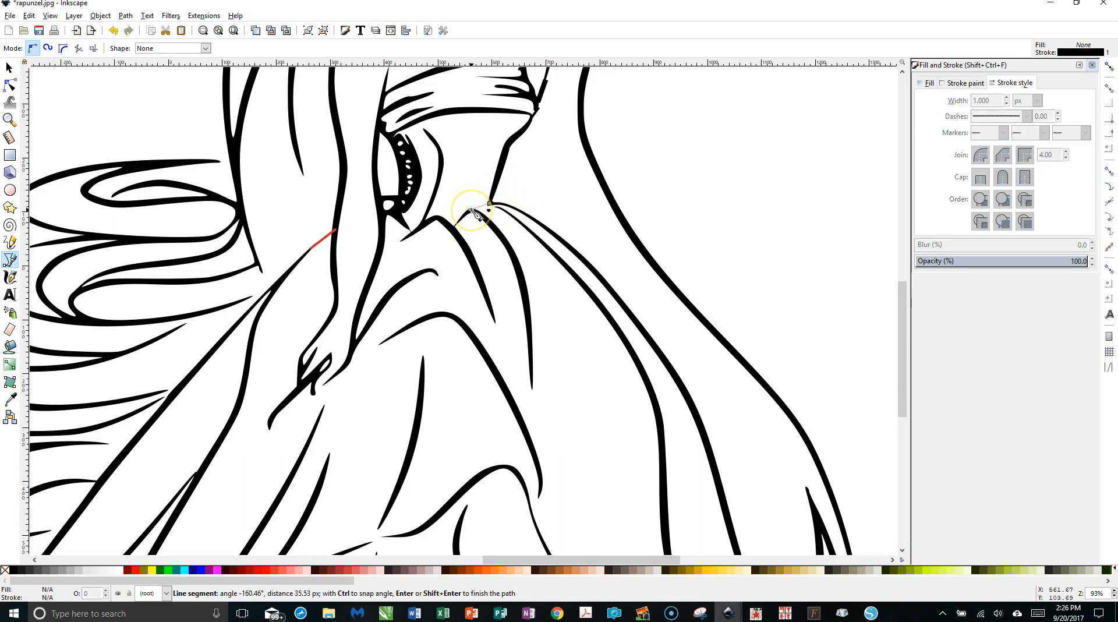
{"action": "double_click", "coordinate": [472, 211]}
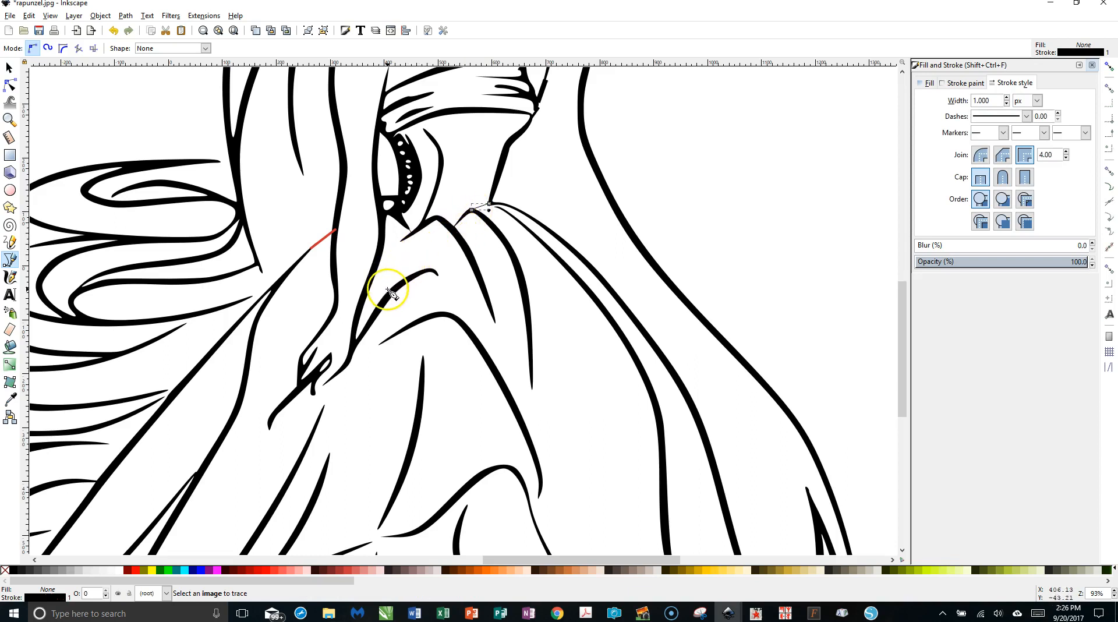
{"action": "left_click", "coordinate": [329, 382]}
{"action": "left_click_drag", "start_coordinate": [329, 383], "coordinate": [315, 394]}
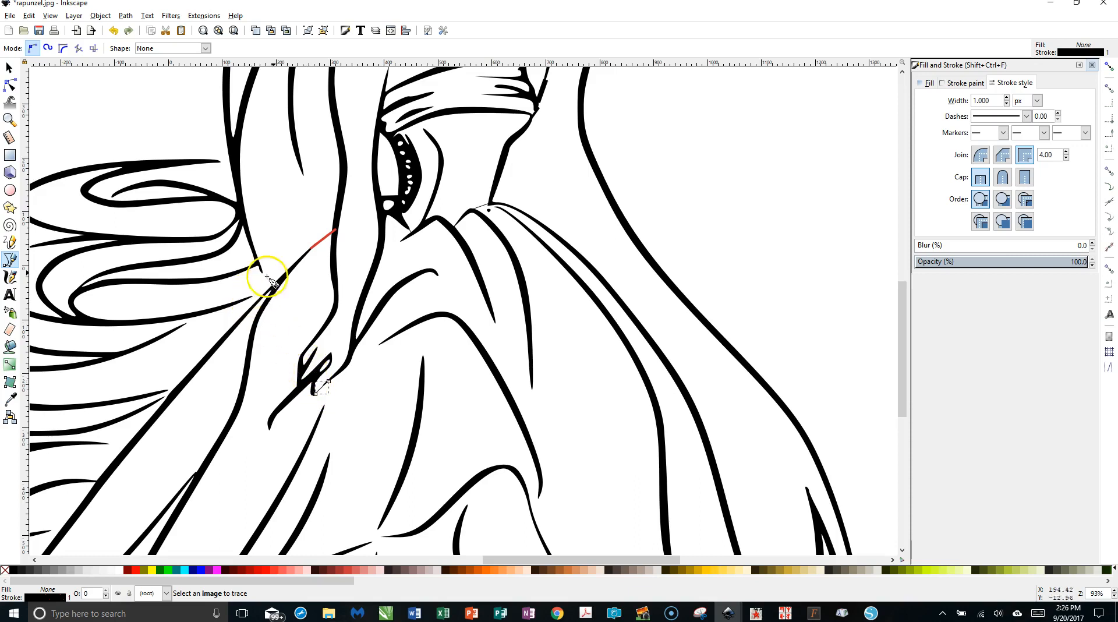
Extend three open hair strands behind the dress with short Bezier segments, two to the dress edge and one to the strand above
{"action": "scroll", "coordinate": [287, 262], "scroll_direction": "up", "scroll_amount": 4}
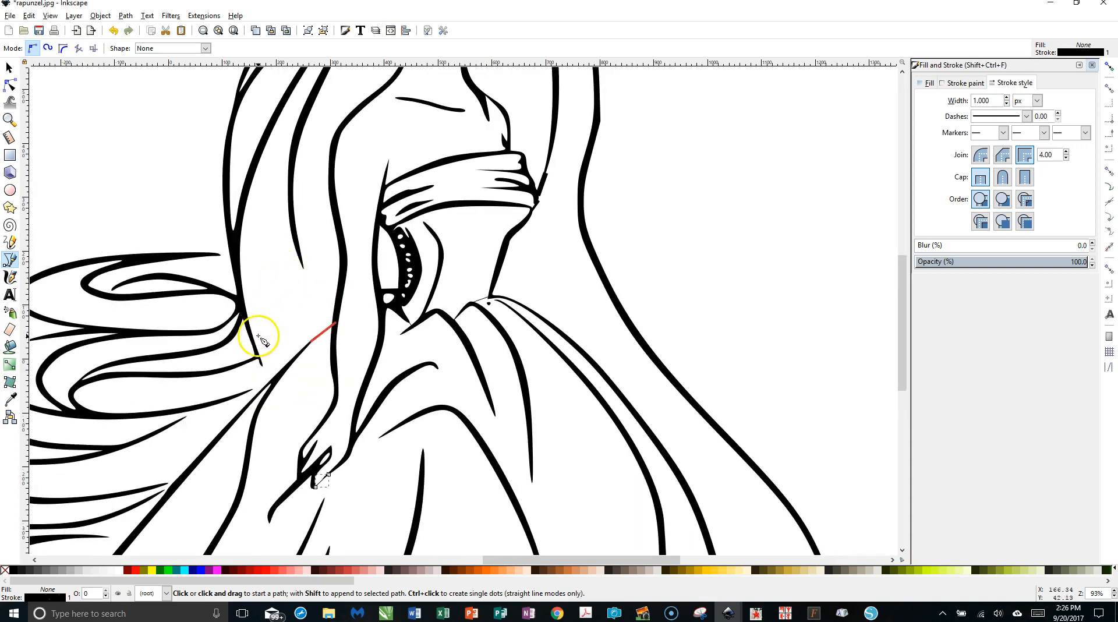
{"action": "left_click", "coordinate": [248, 390]}
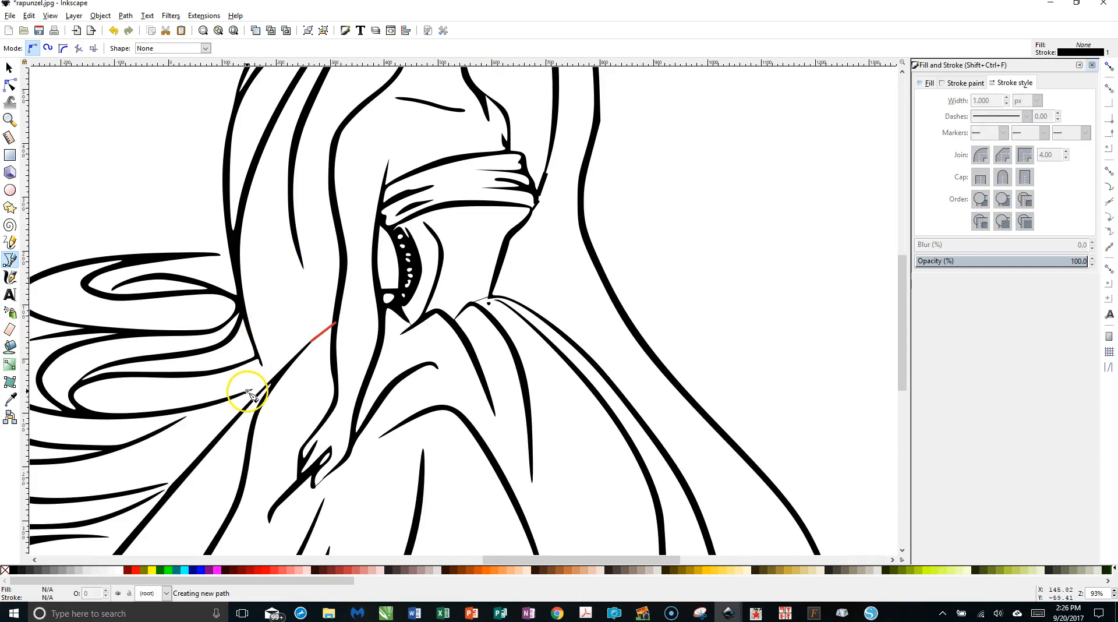
{"action": "double_click", "coordinate": [281, 378]}
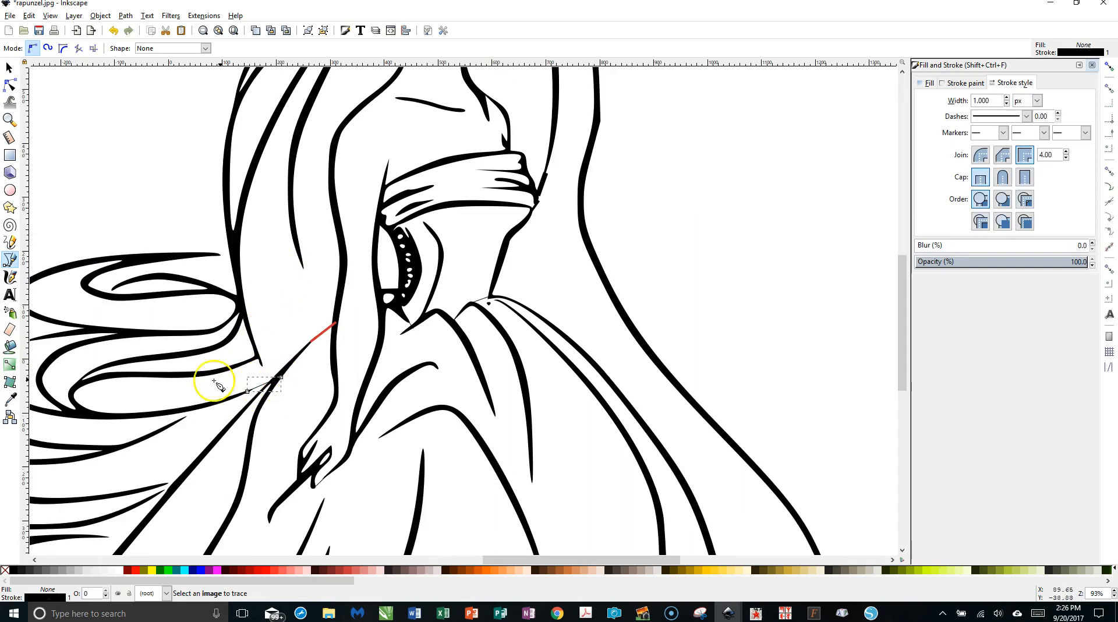
{"action": "left_click", "coordinate": [175, 424]}
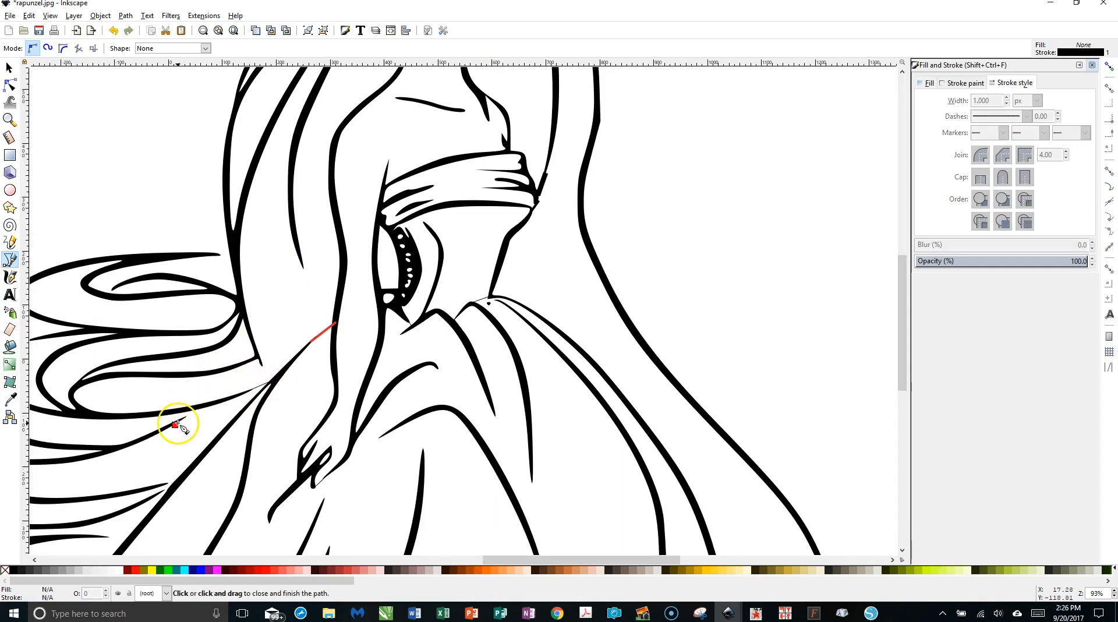
{"action": "double_click", "coordinate": [202, 407]}
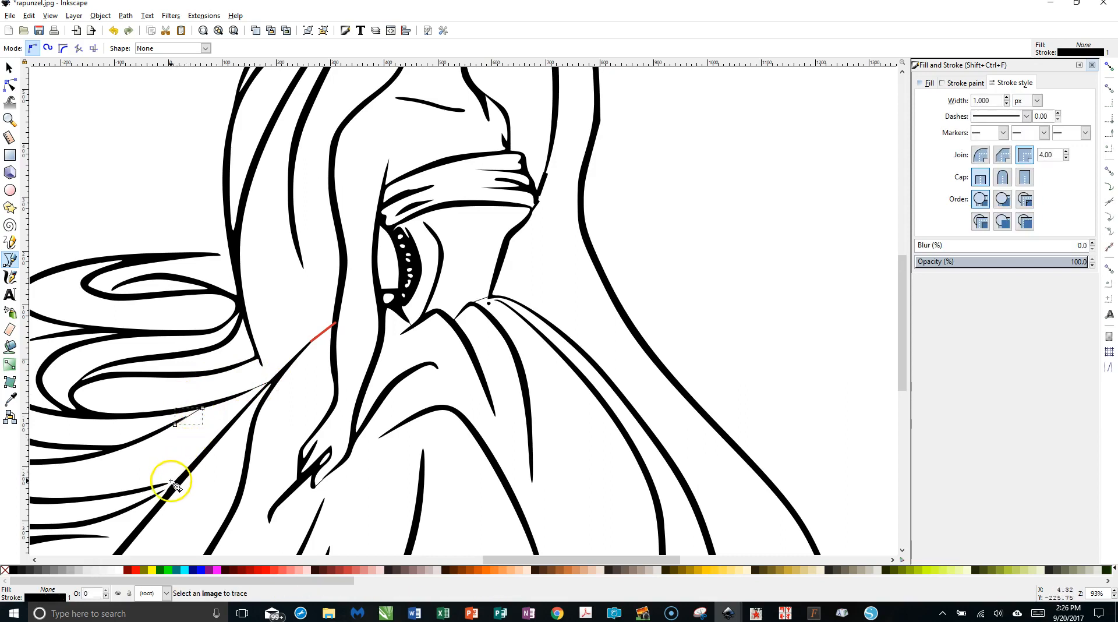
{"action": "left_click_drag", "start_coordinate": [165, 484], "coordinate": [182, 483]}
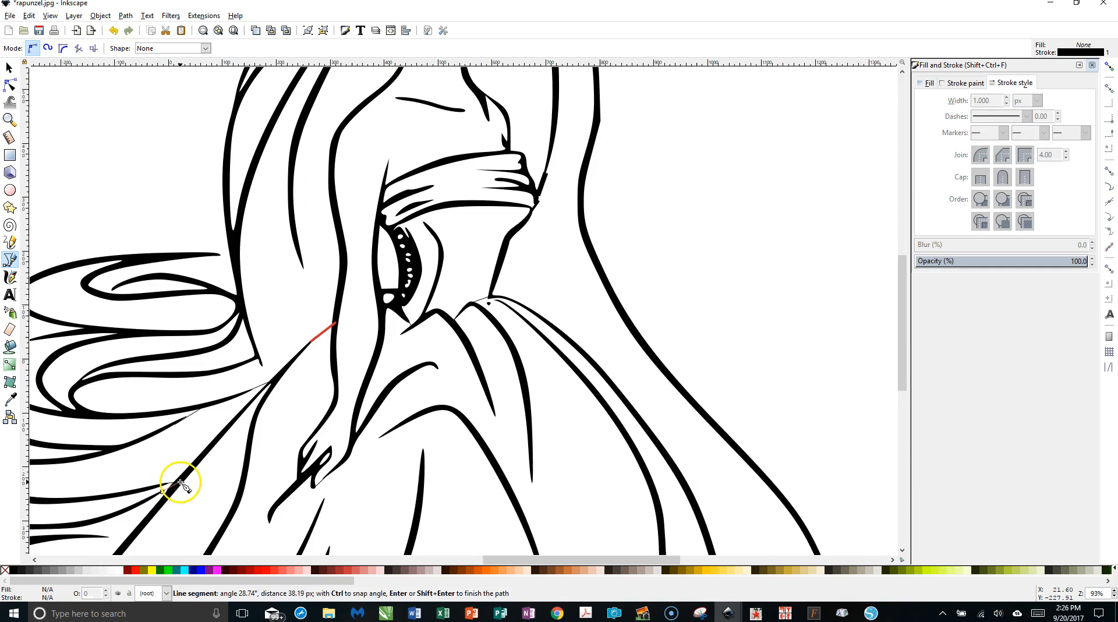
{"action": "double_click", "coordinate": [179, 482]}
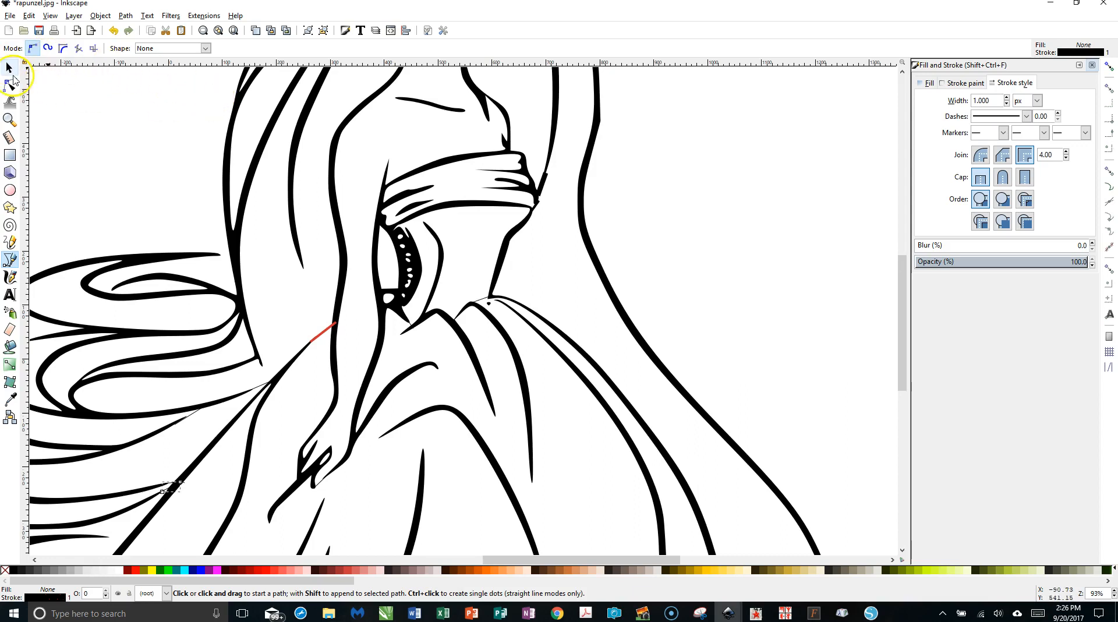
Convert the strokes of six gap-closing segments at the arm, hand, bodice tip, waist and the two hair strands meeting the dress edge to paths
{"action": "scroll", "coordinate": [173, 236], "scroll_direction": "down", "scroll_amount": 1}
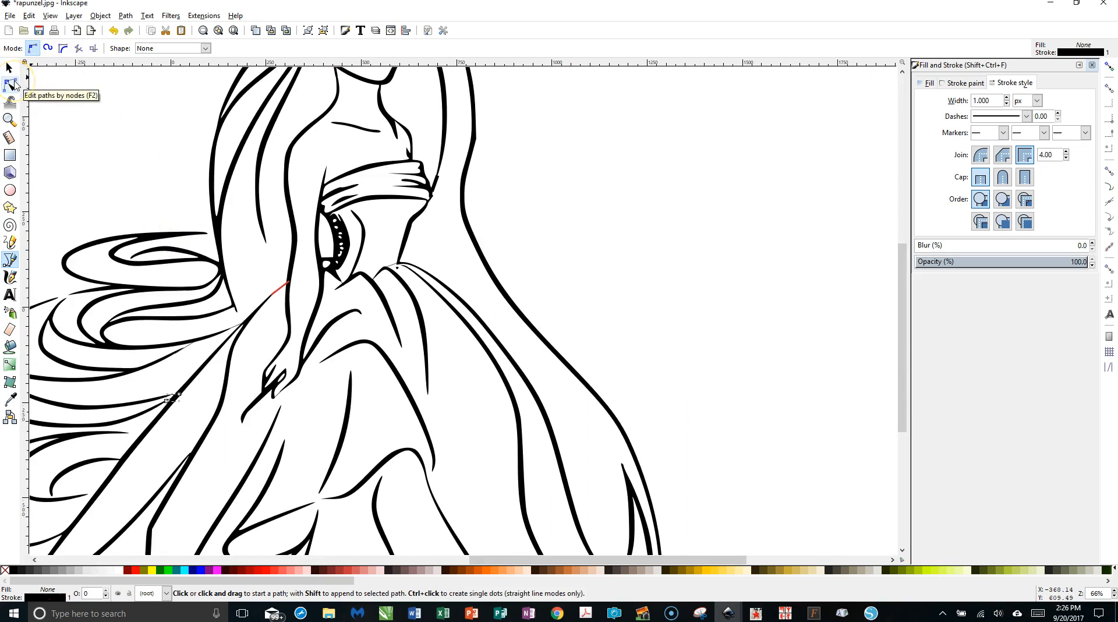
{"action": "left_click", "coordinate": [9, 68]}
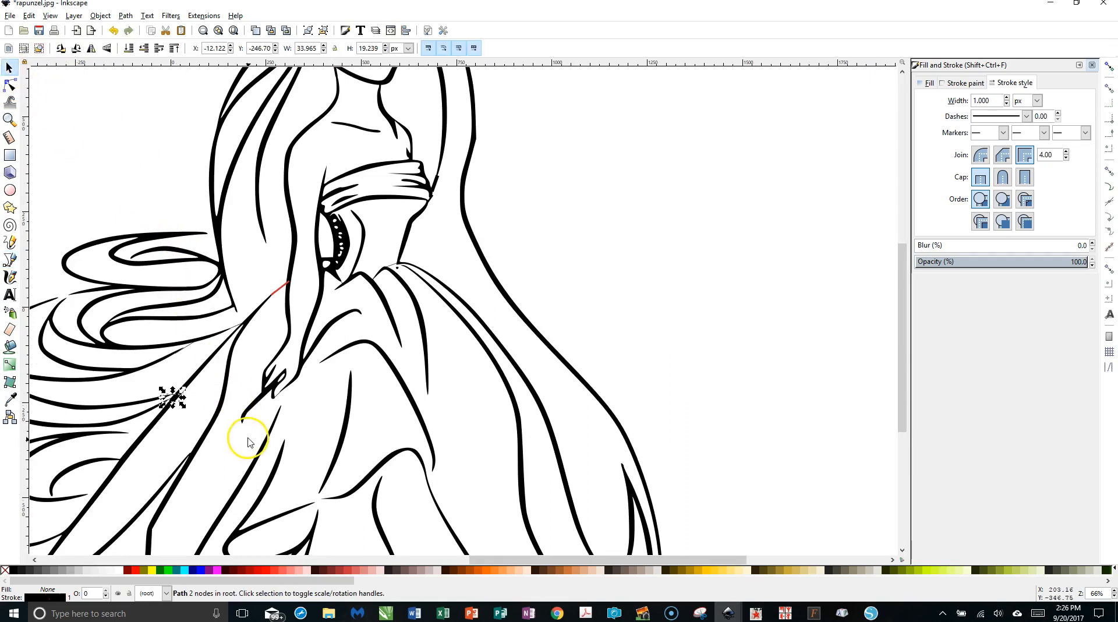
{"action": "left_click", "coordinate": [274, 396], "text": "shift"}
{"action": "left_click", "coordinate": [279, 288], "text": "shift"}
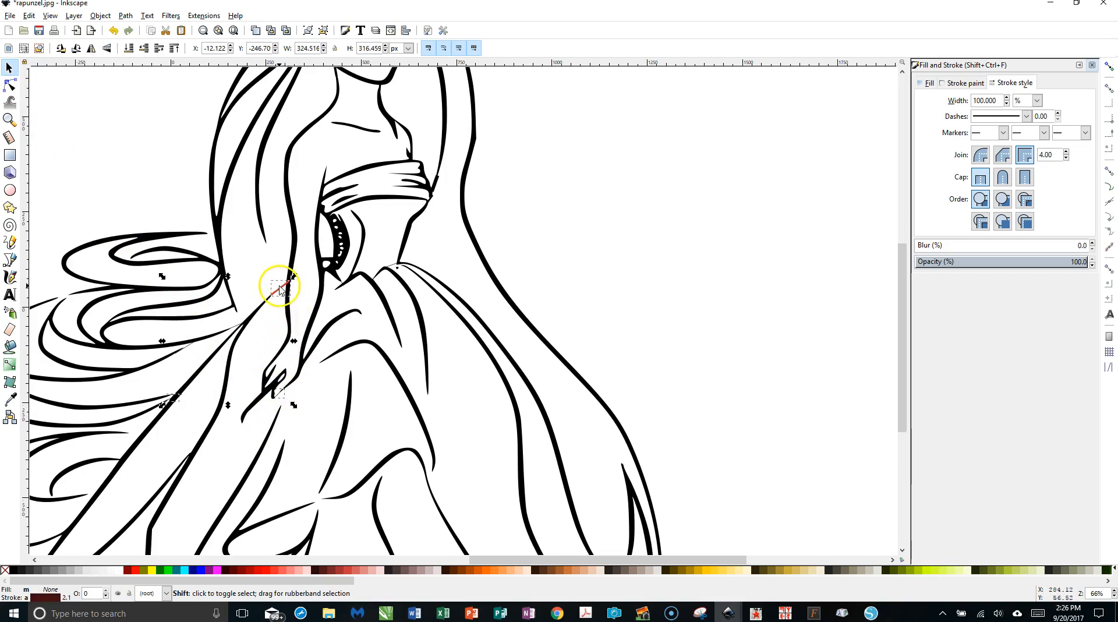
{"action": "left_click", "coordinate": [344, 284], "text": "shift"}
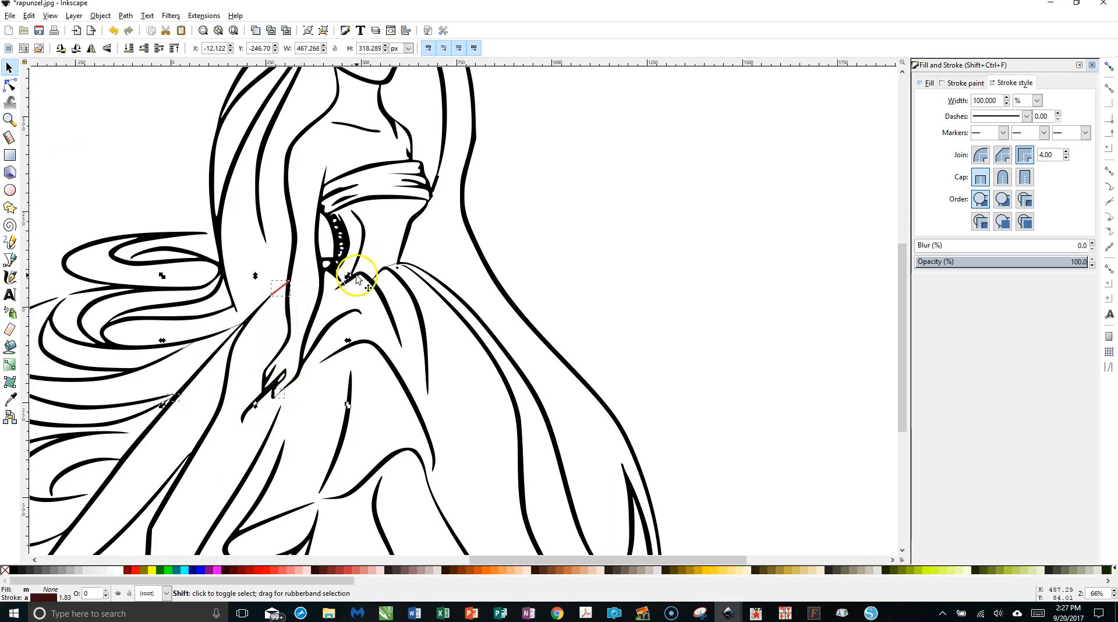
{"action": "left_click", "coordinate": [391, 268], "text": "shift"}
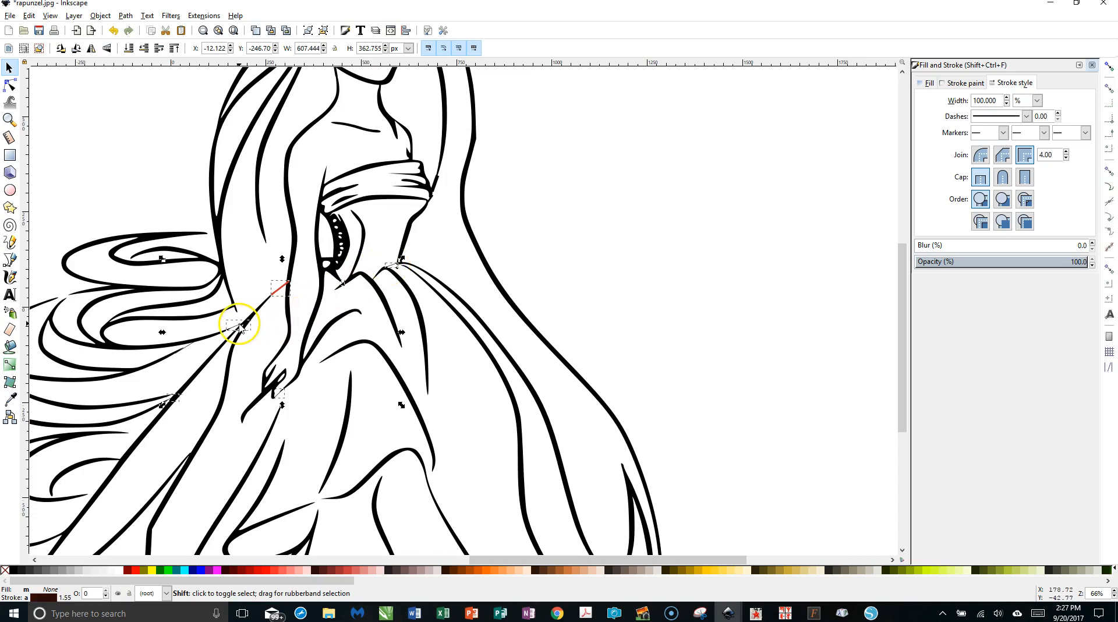
{"action": "left_click", "coordinate": [125, 16]}
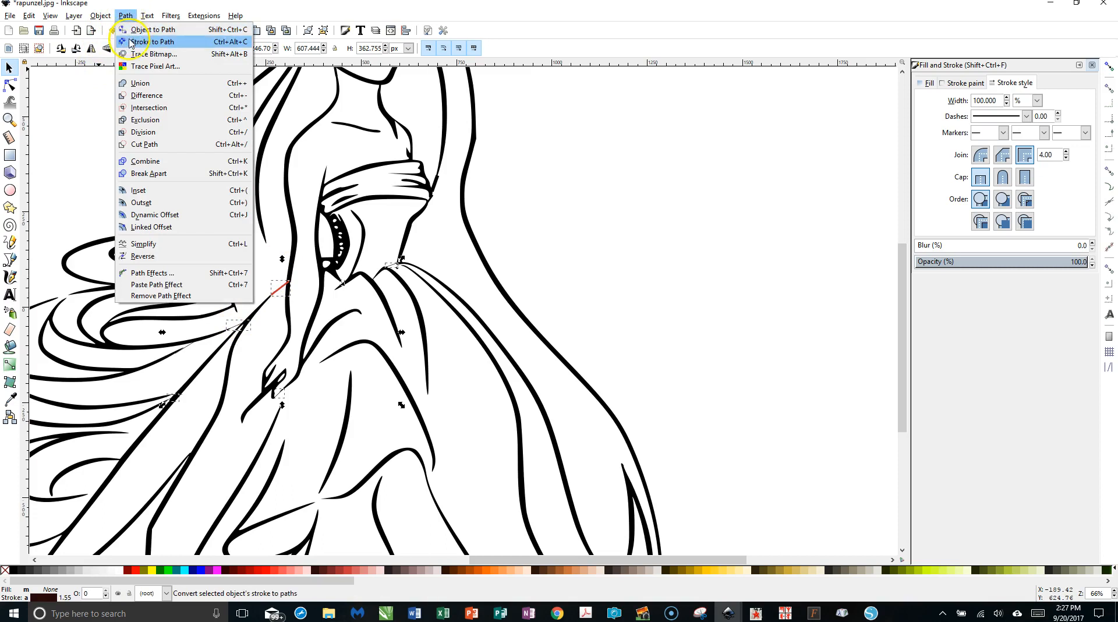
{"action": "left_click", "coordinate": [139, 41]}
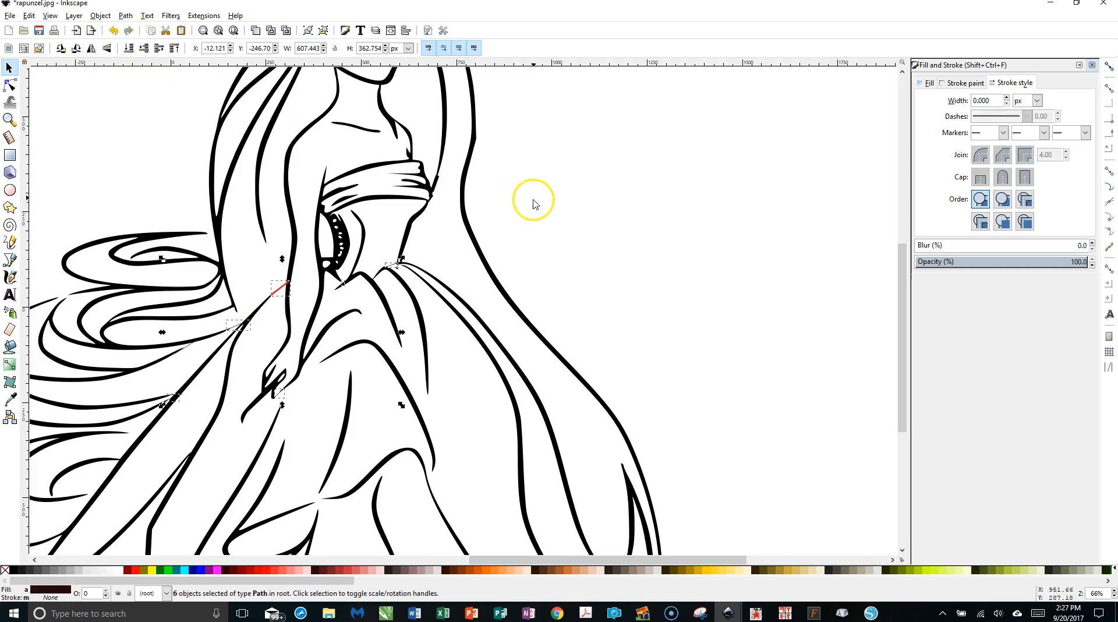
Add the traced Rapunzel drawing to the selected converted segments and merge everything into one path with Union
{"action": "scroll", "coordinate": [520, 177], "scroll_direction": "up", "scroll_amount": 5}
{"action": "scroll", "coordinate": [520, 177], "scroll_direction": "up", "scroll_amount": 2}
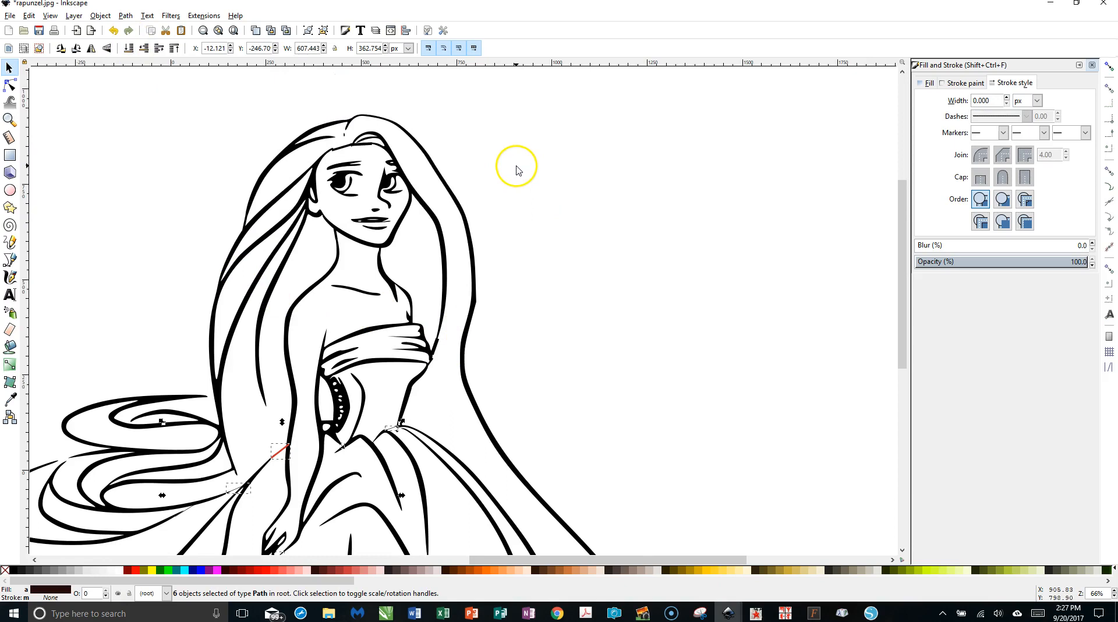
{"action": "left_click", "coordinate": [444, 182], "text": "shift"}
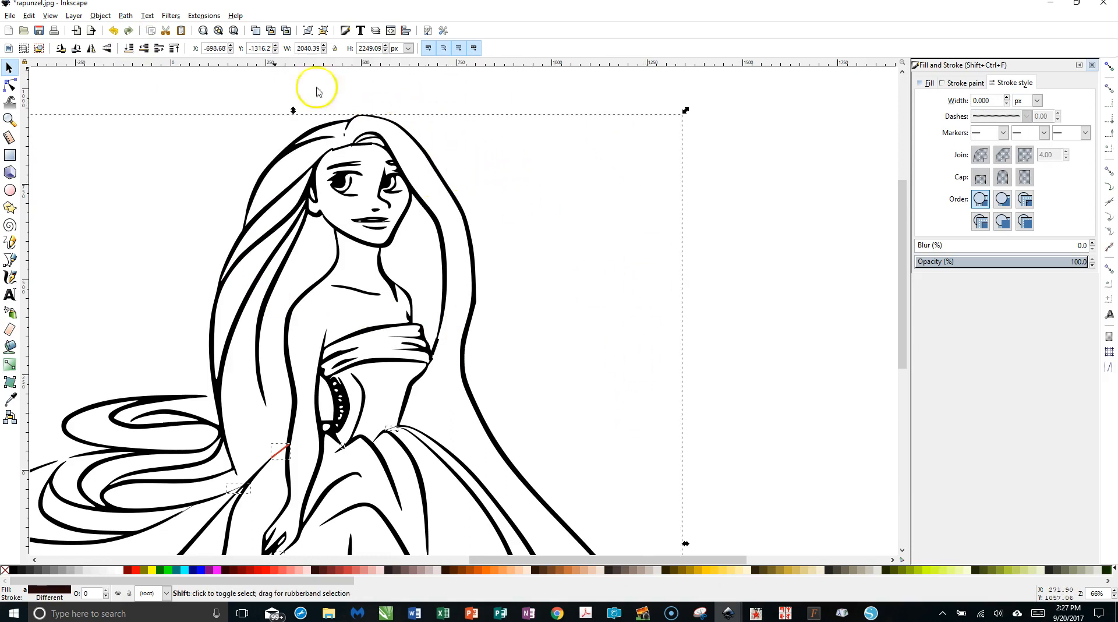
{"action": "left_click", "coordinate": [126, 15]}
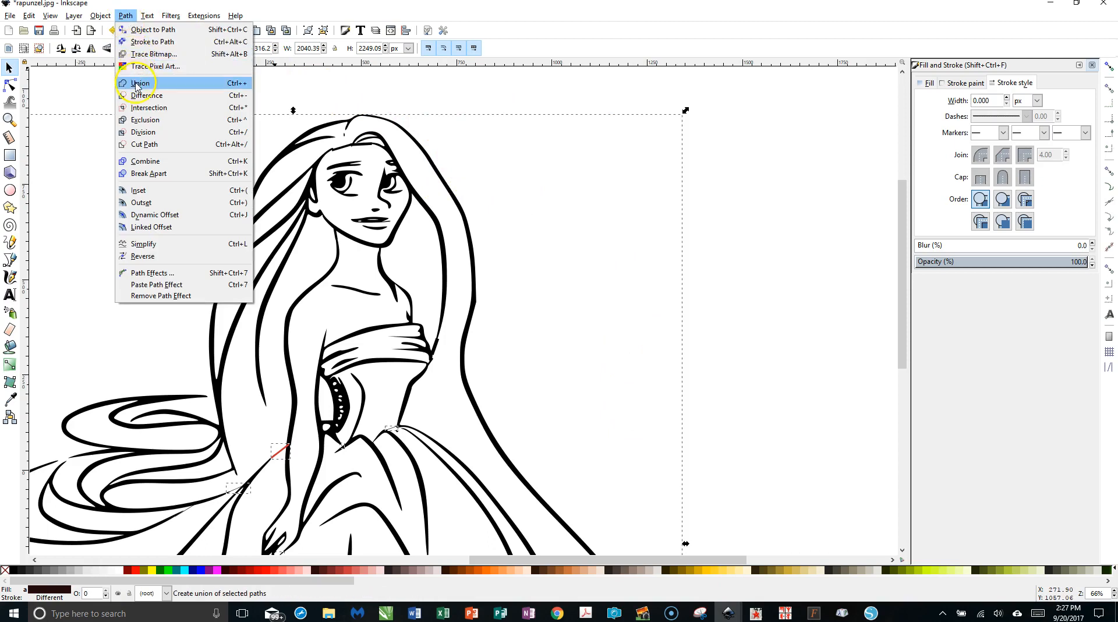
{"action": "left_click", "coordinate": [136, 85]}
{"action": "scroll", "coordinate": [291, 238], "scroll_direction": "down", "scroll_amount": 8}
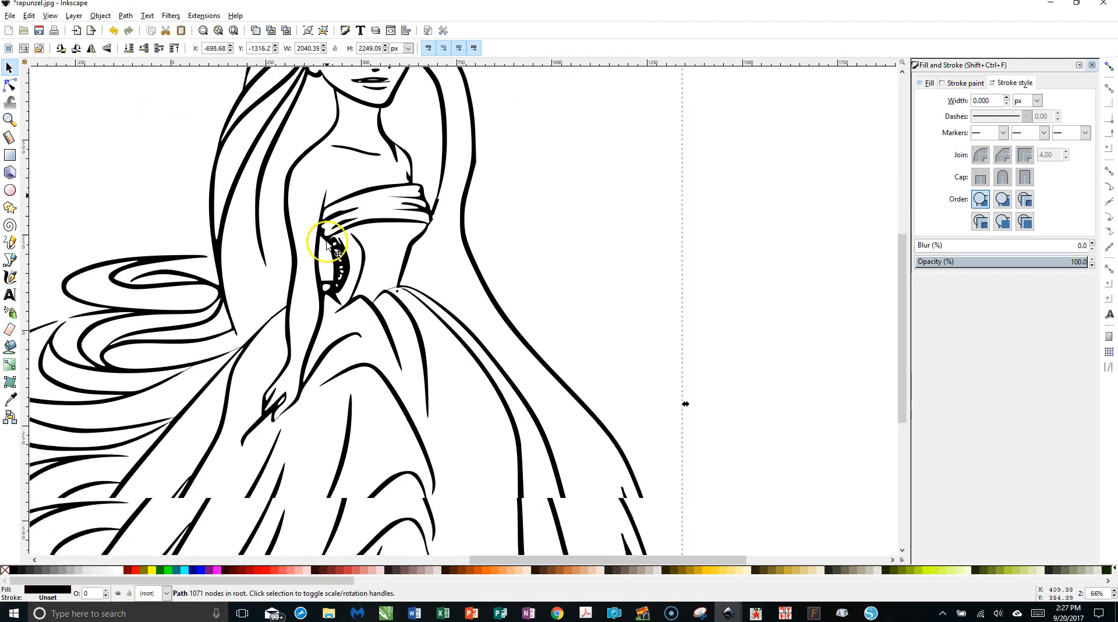
Close the two gaps in the outer outline of the middle hair loops with short Bezier segments
{"action": "scroll", "coordinate": [329, 227], "scroll_direction": "down", "scroll_amount": 3}
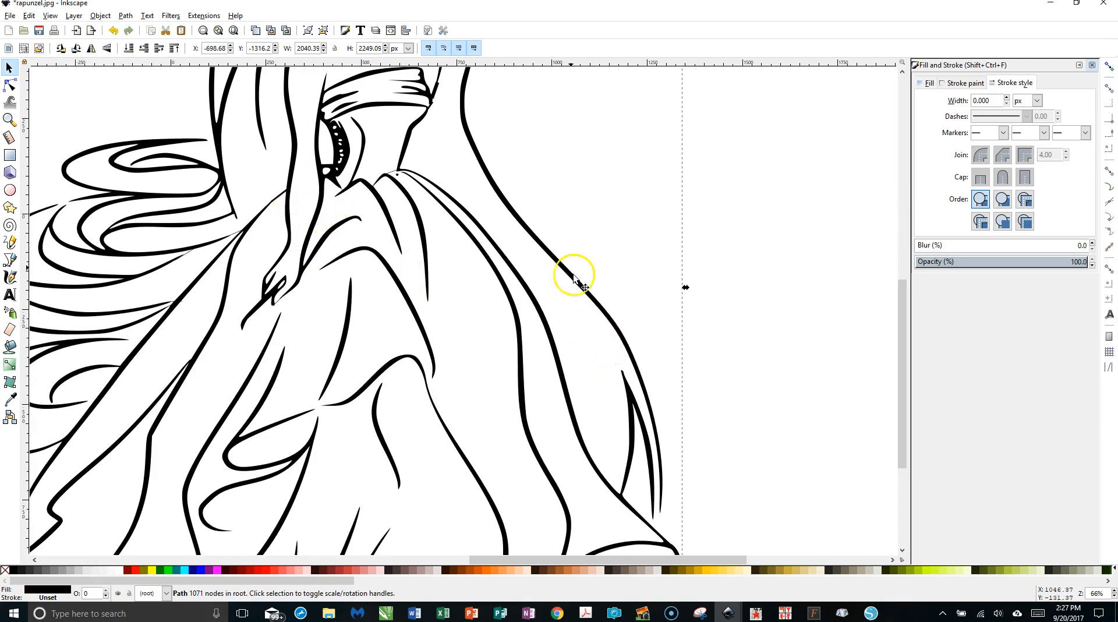
{"action": "scroll", "coordinate": [560, 247], "scroll_direction": "up", "scroll_amount": 3}
{"action": "scroll", "coordinate": [560, 247], "scroll_direction": "up", "scroll_amount": 7}
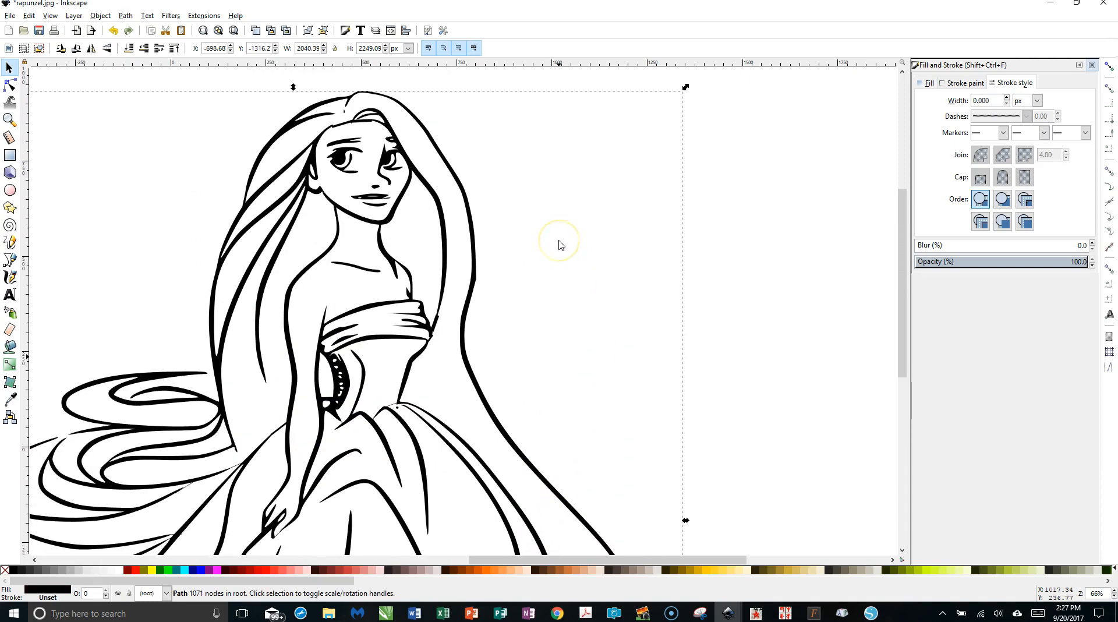
{"action": "scroll", "coordinate": [560, 245], "scroll_direction": "down", "scroll_amount": 6}
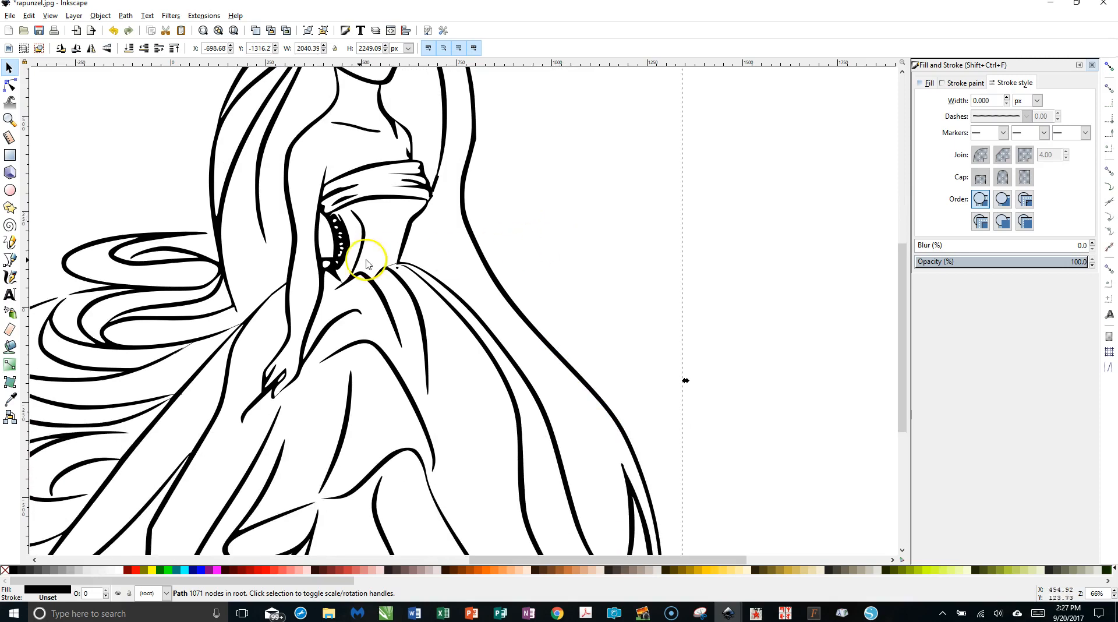
{"action": "scroll", "coordinate": [237, 325], "scroll_direction": "down", "scroll_amount": 6}
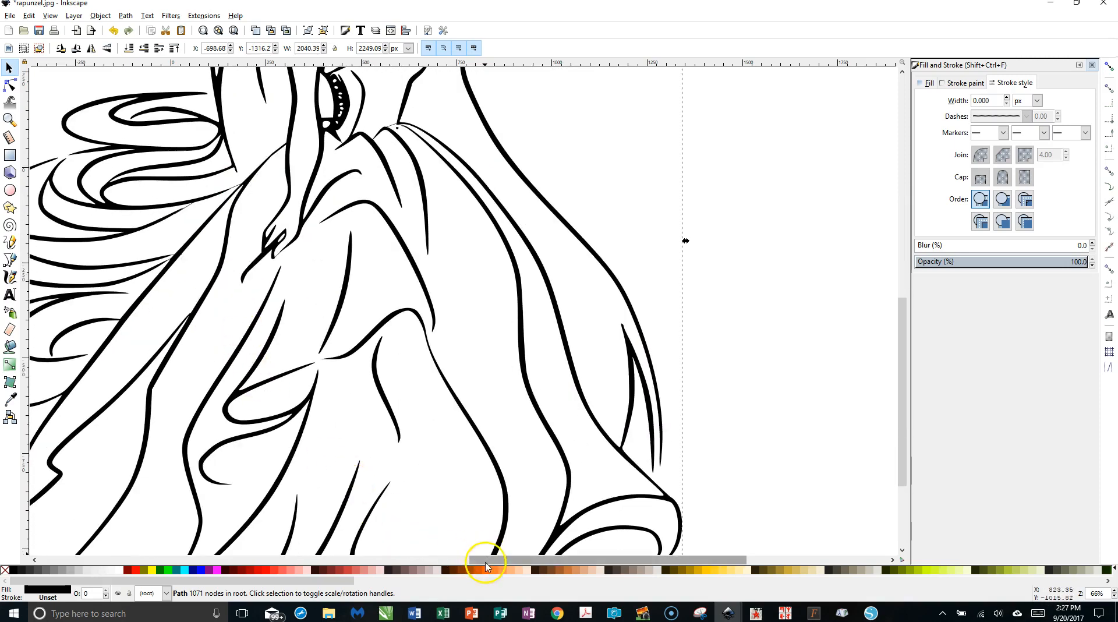
{"action": "left_click_drag", "start_coordinate": [486, 563], "coordinate": [399, 550]}
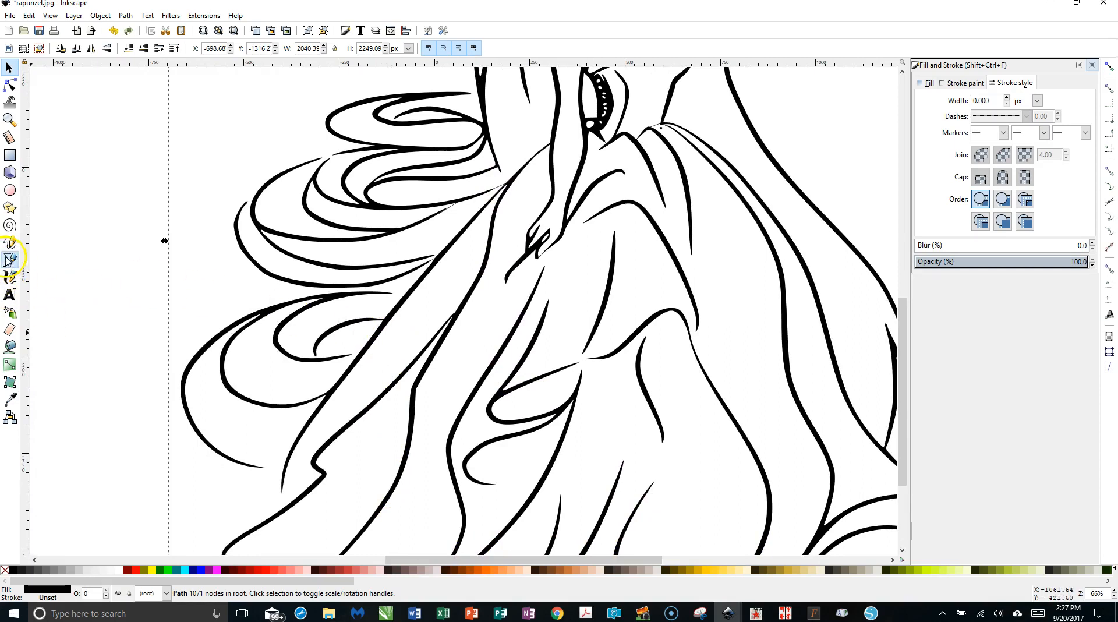
{"action": "left_click", "coordinate": [10, 260]}
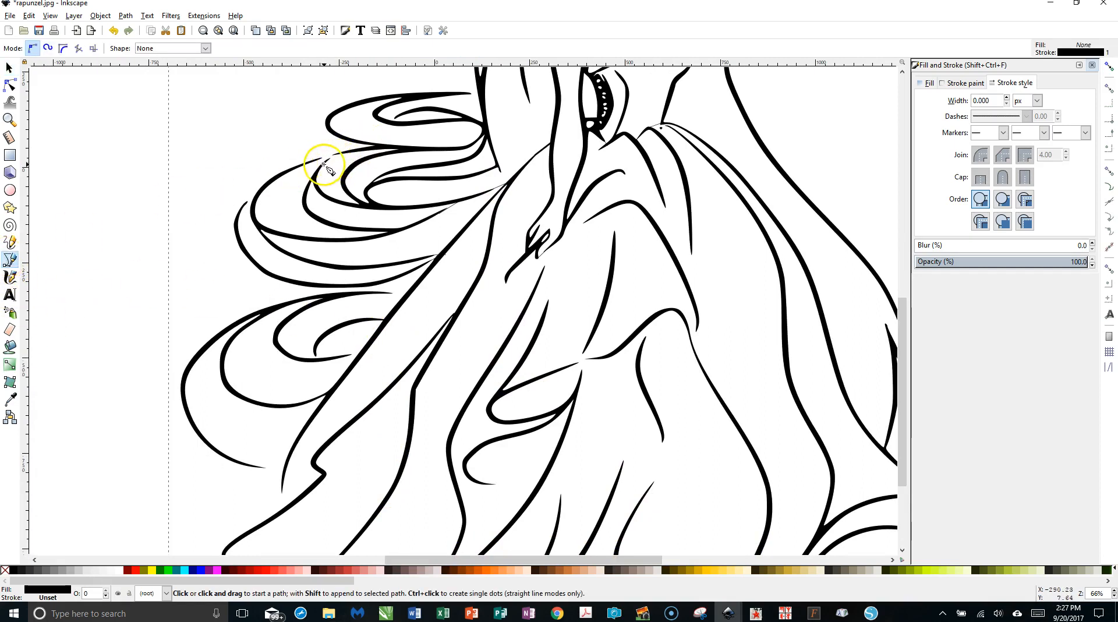
{"action": "left_click", "coordinate": [316, 159]}
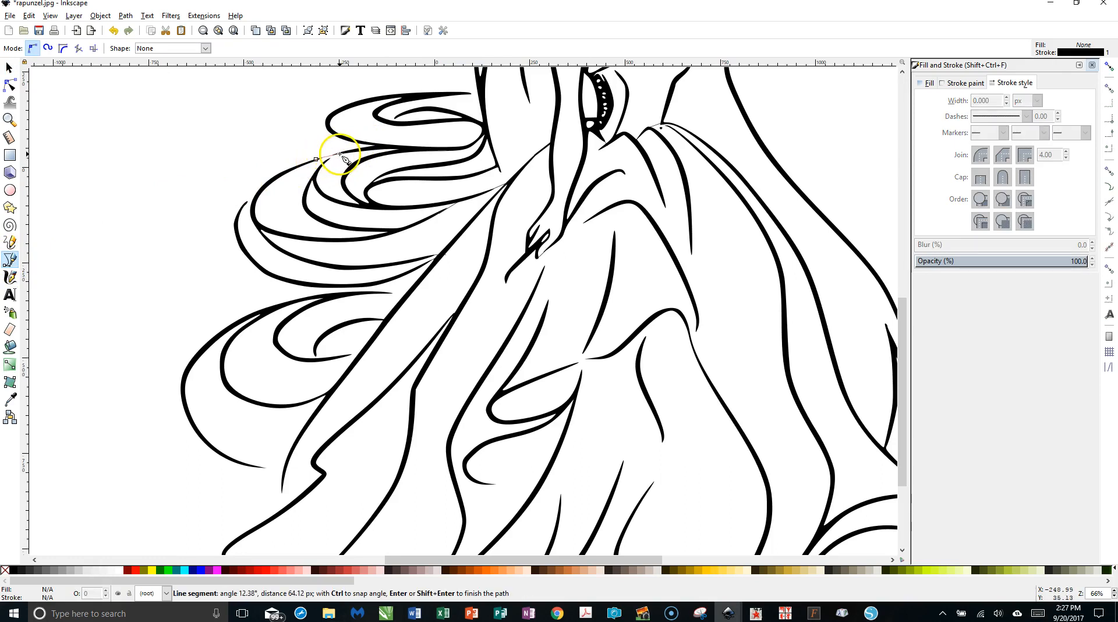
{"action": "double_click", "coordinate": [340, 154]}
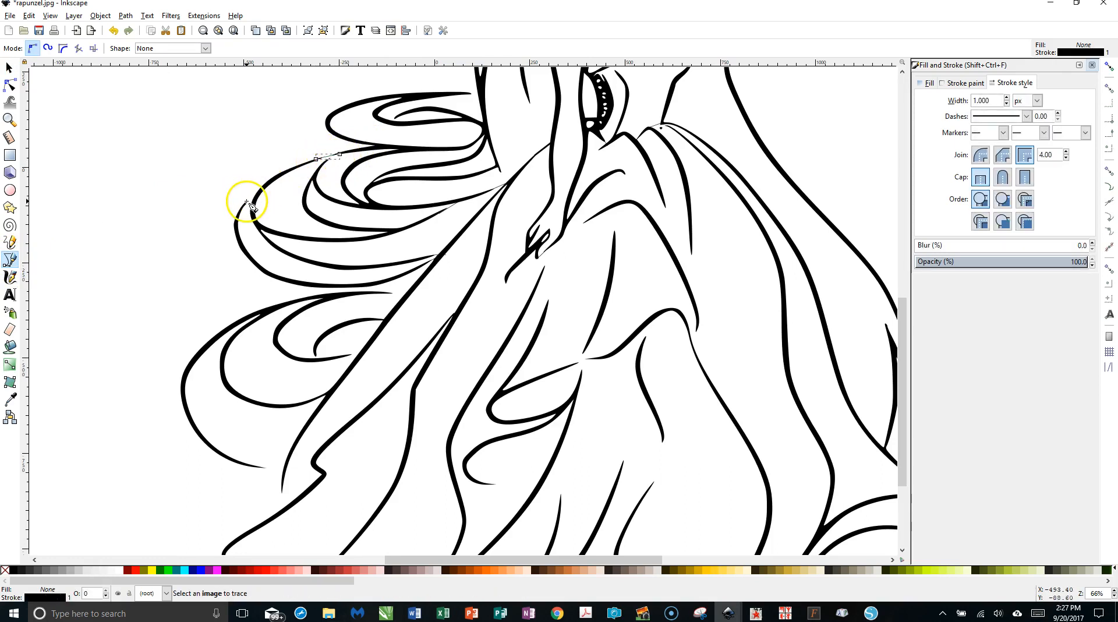
{"action": "left_click_drag", "start_coordinate": [247, 204], "coordinate": [260, 193]}
{"action": "key", "text": "Return"}
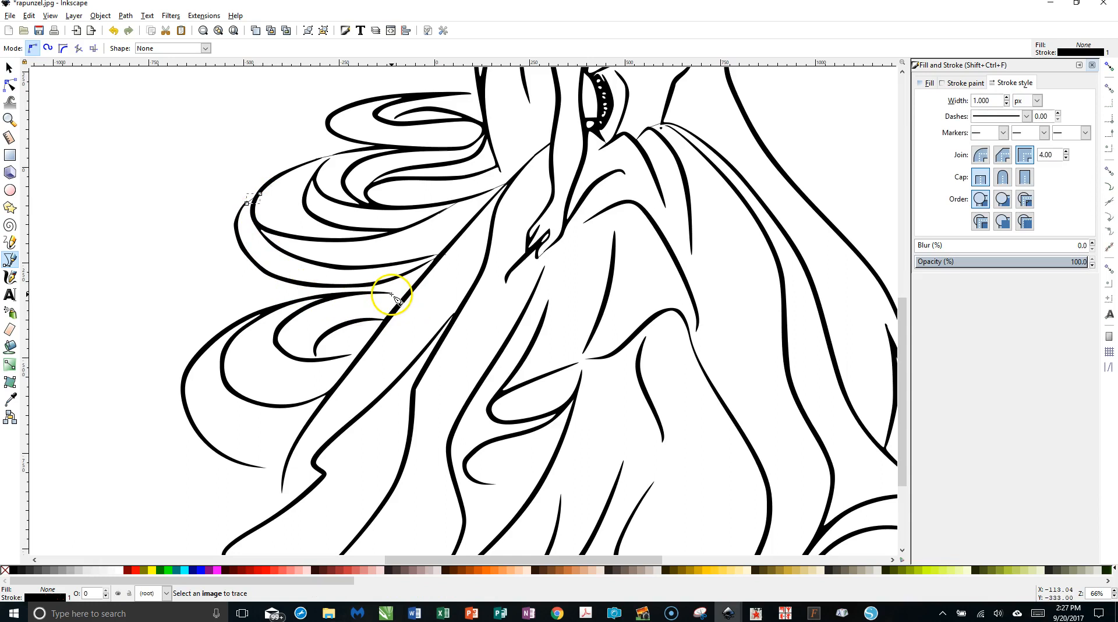
Draw short Bezier segments joining the lowest hair loop's top and inner strands to the dress edge, and its curled inner tip to the strand below
{"action": "left_click_drag", "start_coordinate": [391, 294], "coordinate": [402, 300]}
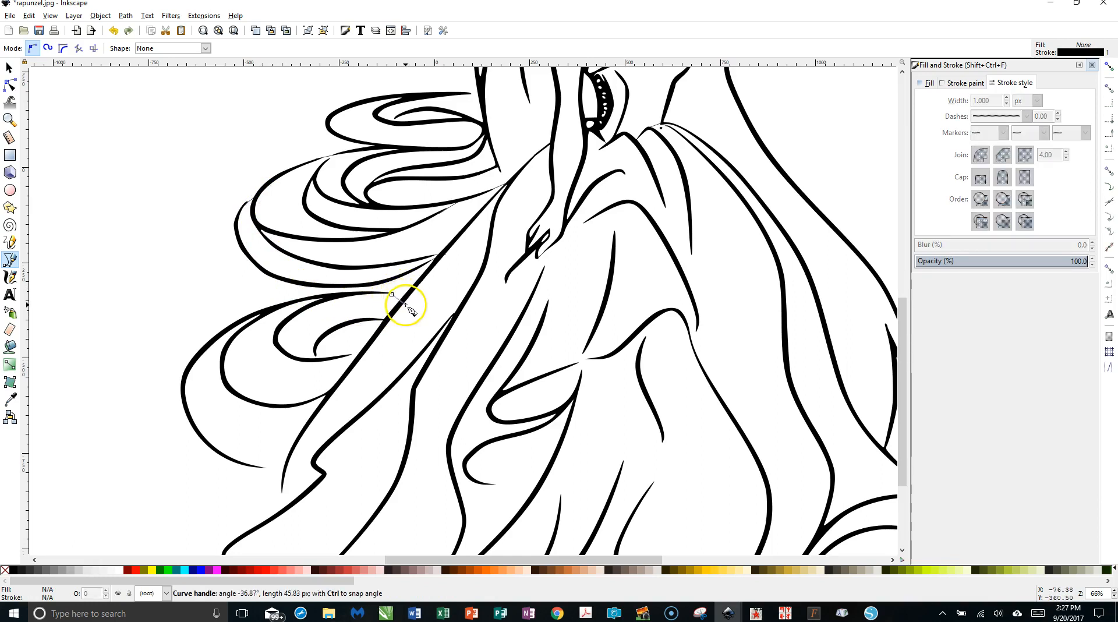
{"action": "left_click_drag", "start_coordinate": [404, 303], "coordinate": [406, 302]}
{"action": "key", "text": "Return"}
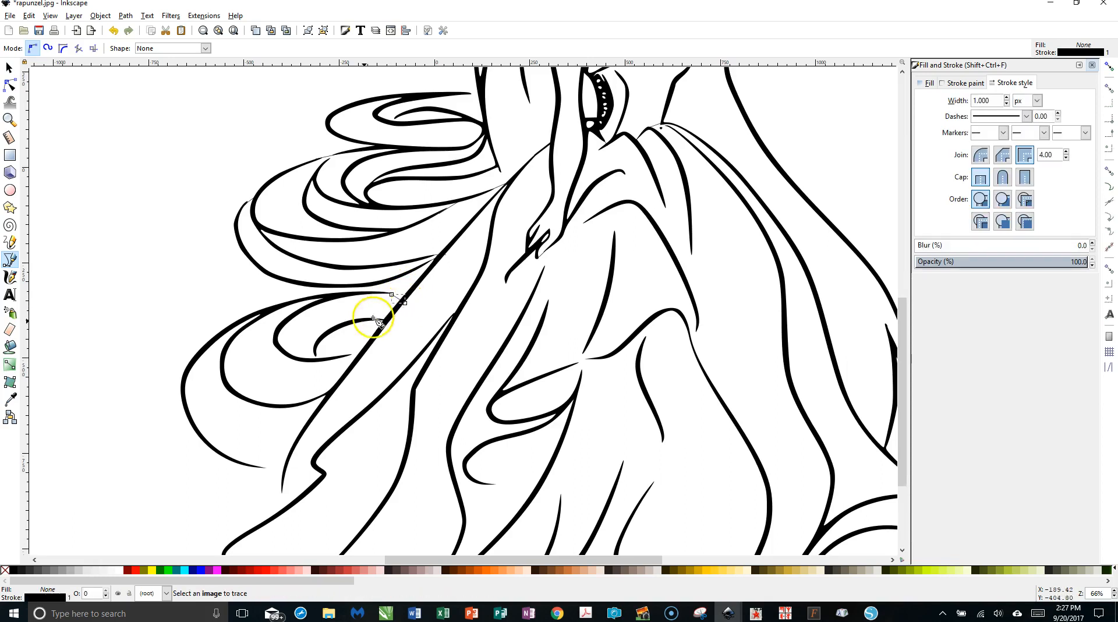
{"action": "left_click_drag", "start_coordinate": [314, 353], "coordinate": [319, 361]}
{"action": "key", "text": "Return"}
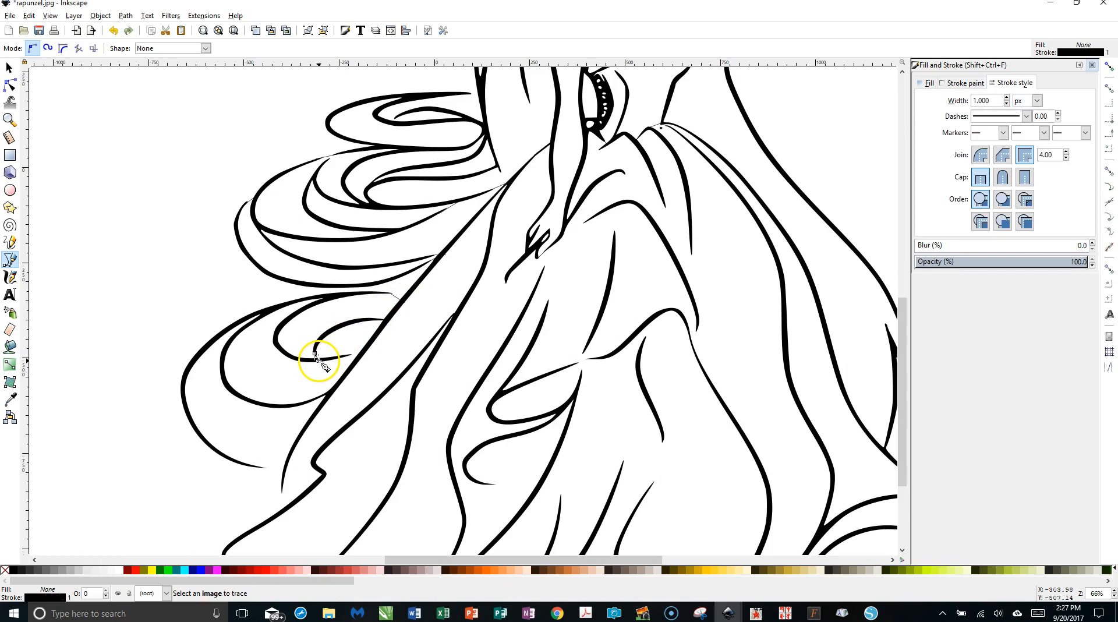
{"action": "left_click_drag", "start_coordinate": [350, 355], "coordinate": [365, 350]}
{"action": "key", "text": "Return"}
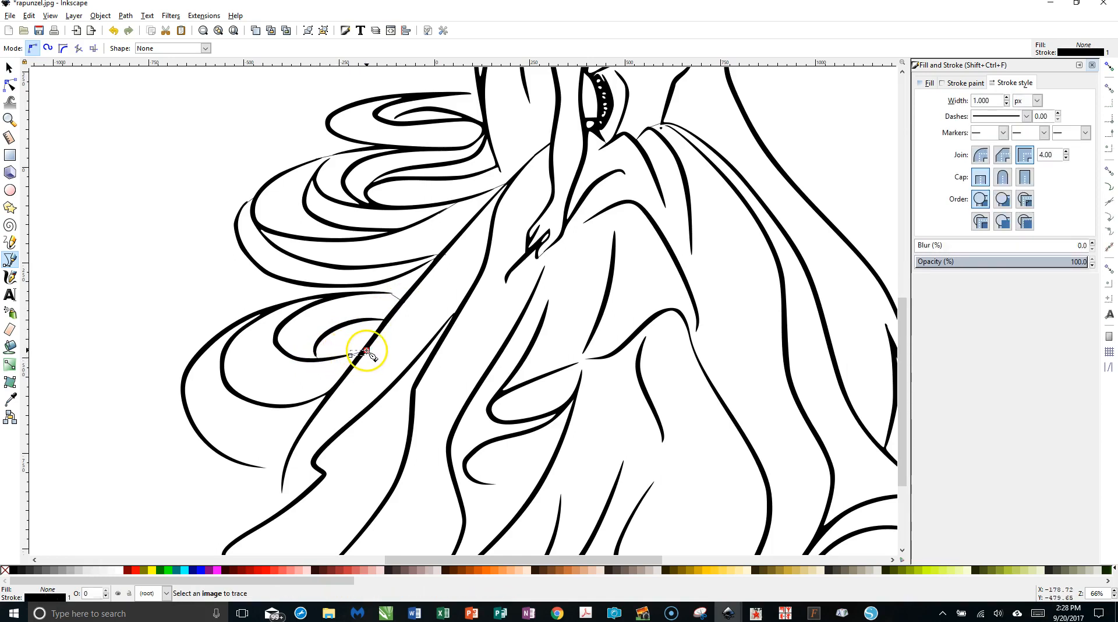
Extend the lowest hair strand to the dress edge and the open dress edge down to the hem fold with Bezier segments
{"action": "scroll", "coordinate": [367, 338], "scroll_direction": "down", "scroll_amount": 5}
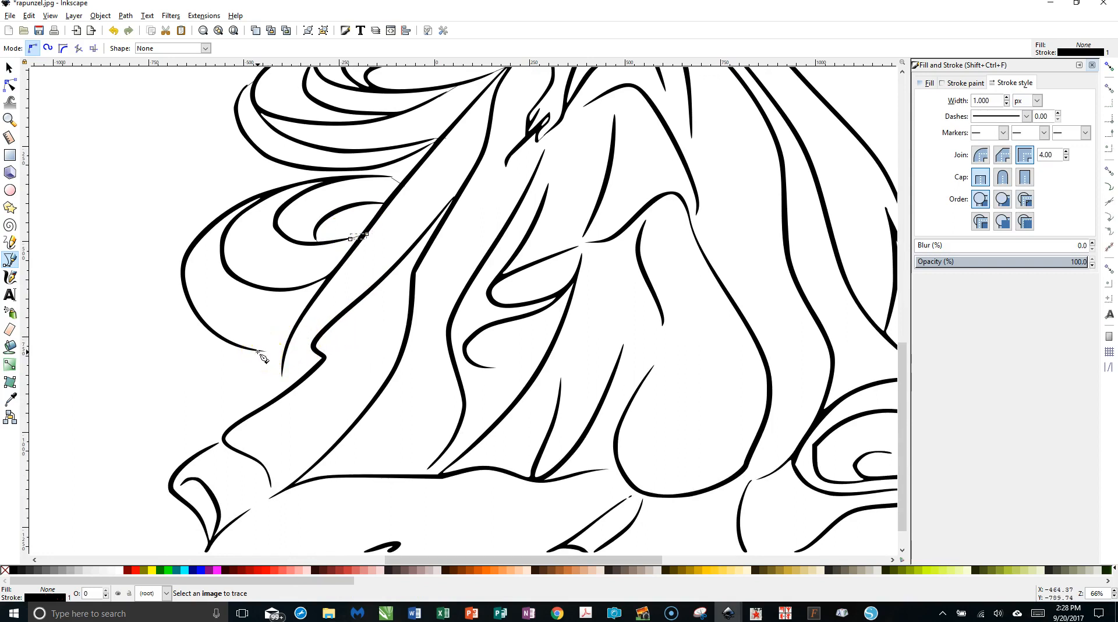
{"action": "mouse_move", "coordinate": [256, 348]}
{"action": "left_mouse_down"}
{"action": "mouse_move", "coordinate": [290, 346]}
{"action": "mouse_move", "coordinate": [287, 357]}
{"action": "left_mouse_up"}
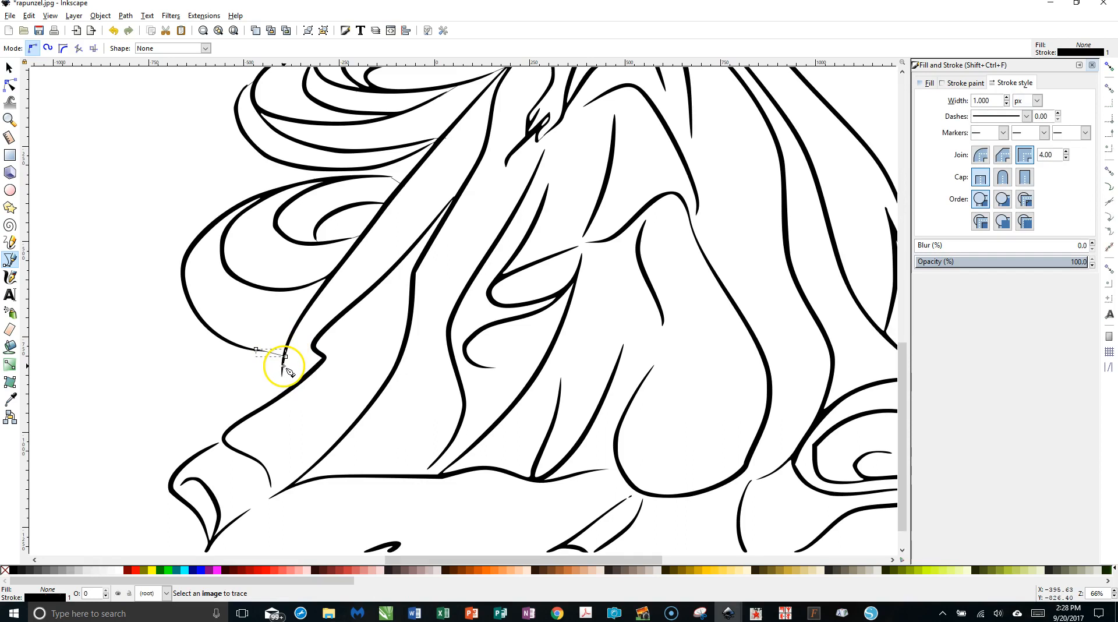
{"action": "left_click_drag", "start_coordinate": [282, 369], "coordinate": [285, 393]}
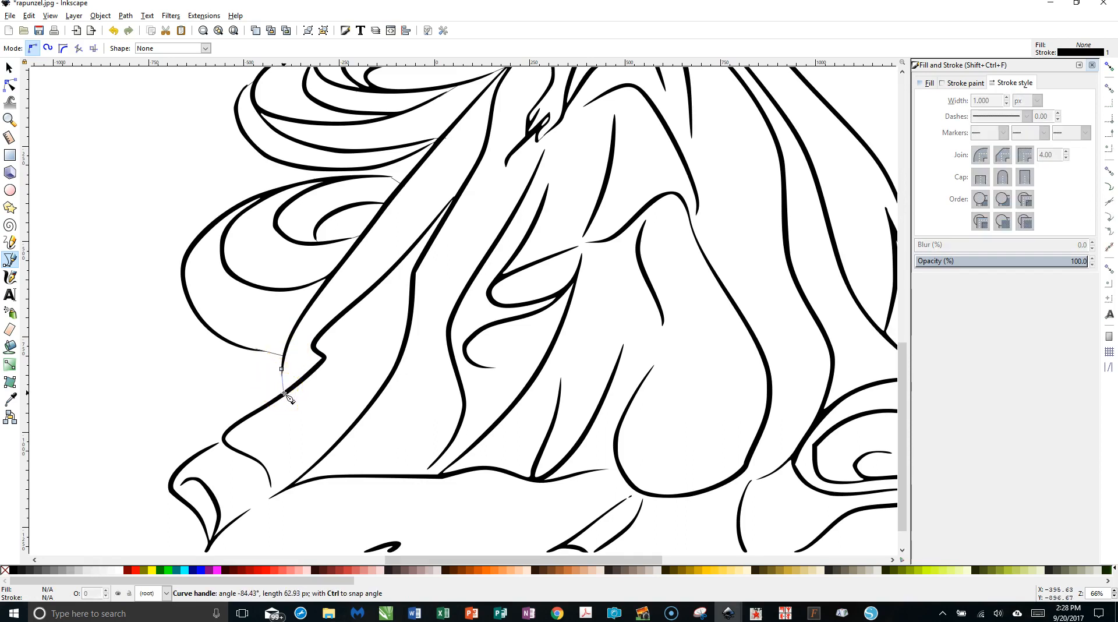
{"action": "left_click_drag", "start_coordinate": [284, 395], "coordinate": [274, 400]}
Close the two gaps around the folded hem corner with Bezier segments, one at its upper edge and one to the skirt's bottom line
{"action": "left_click_drag", "start_coordinate": [213, 448], "coordinate": [227, 447]}
{"action": "double_click", "coordinate": [225, 440]}
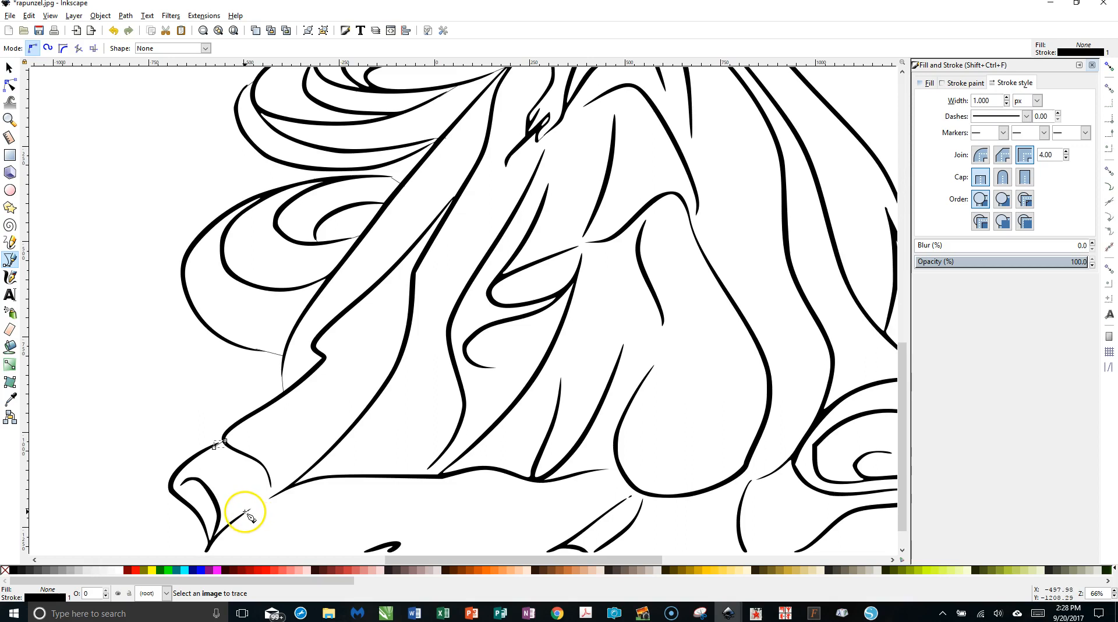
{"action": "left_click_drag", "start_coordinate": [248, 511], "coordinate": [276, 495]}
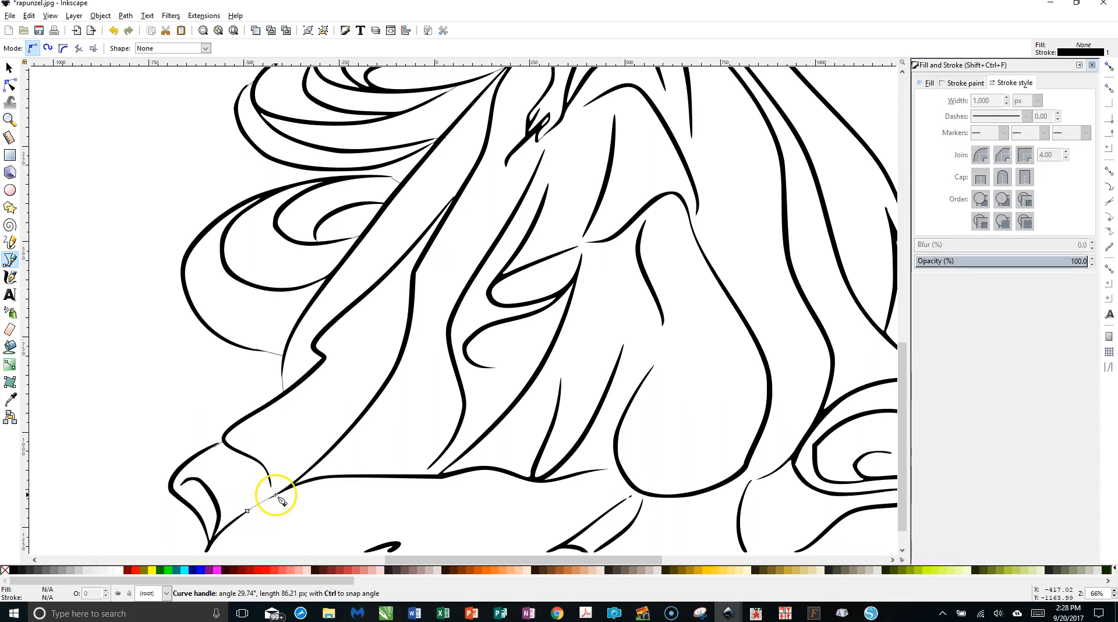
{"action": "double_click", "coordinate": [276, 495]}
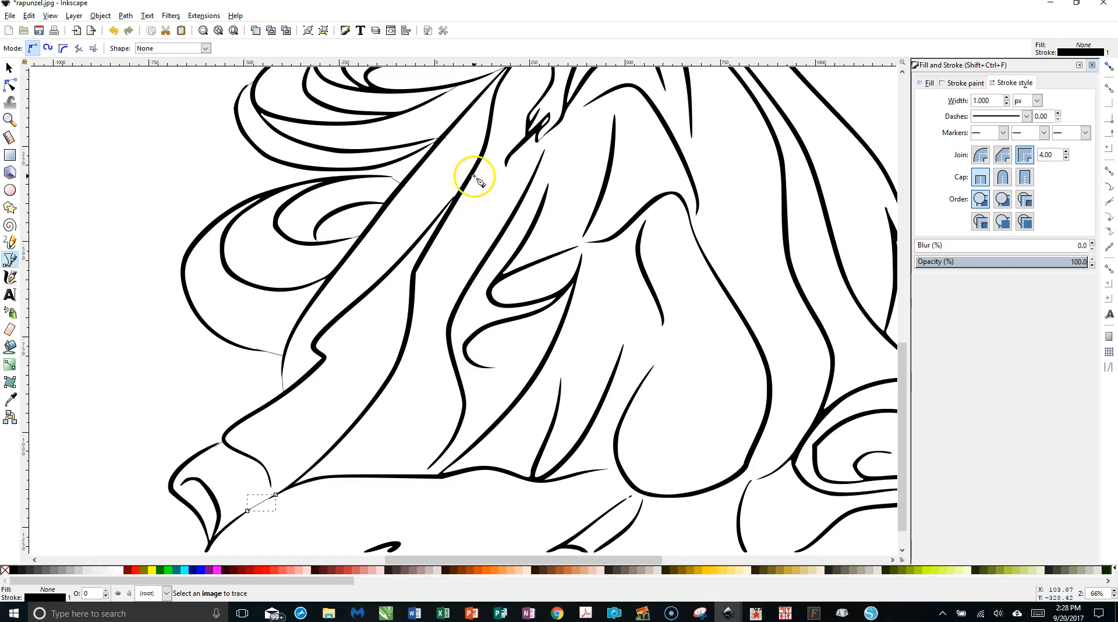
Try to convert the strokes of the new gap-closing segments to paths with the traced drawing included in the selection
{"action": "left_click", "coordinate": [9, 68]}
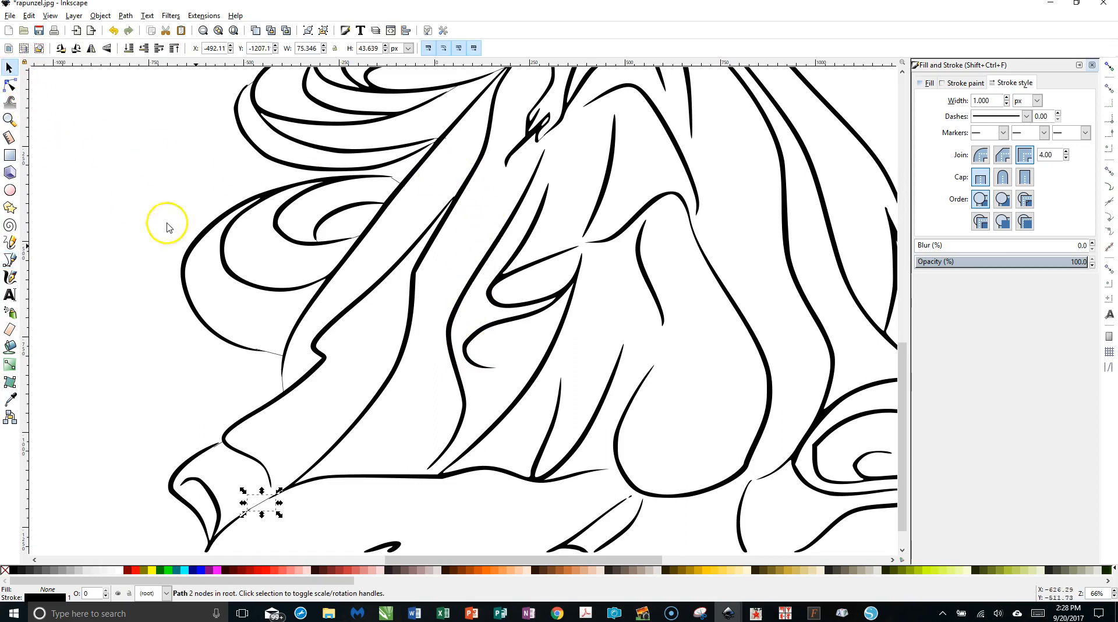
{"action": "left_click", "coordinate": [219, 446], "text": "shift"}
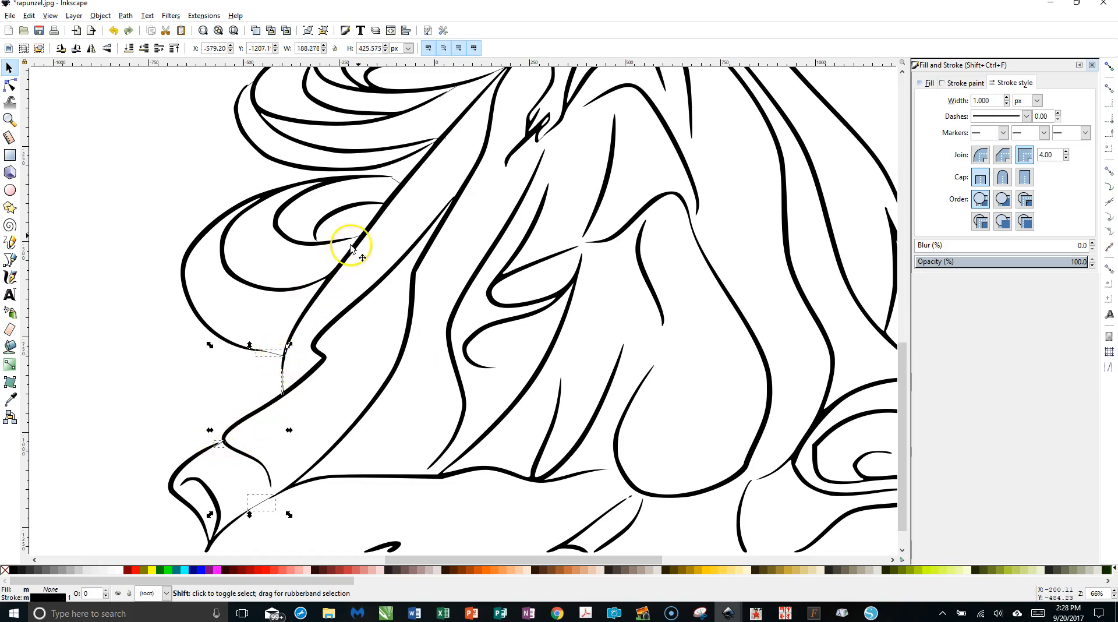
{"action": "left_click", "coordinate": [404, 183], "text": "shift"}
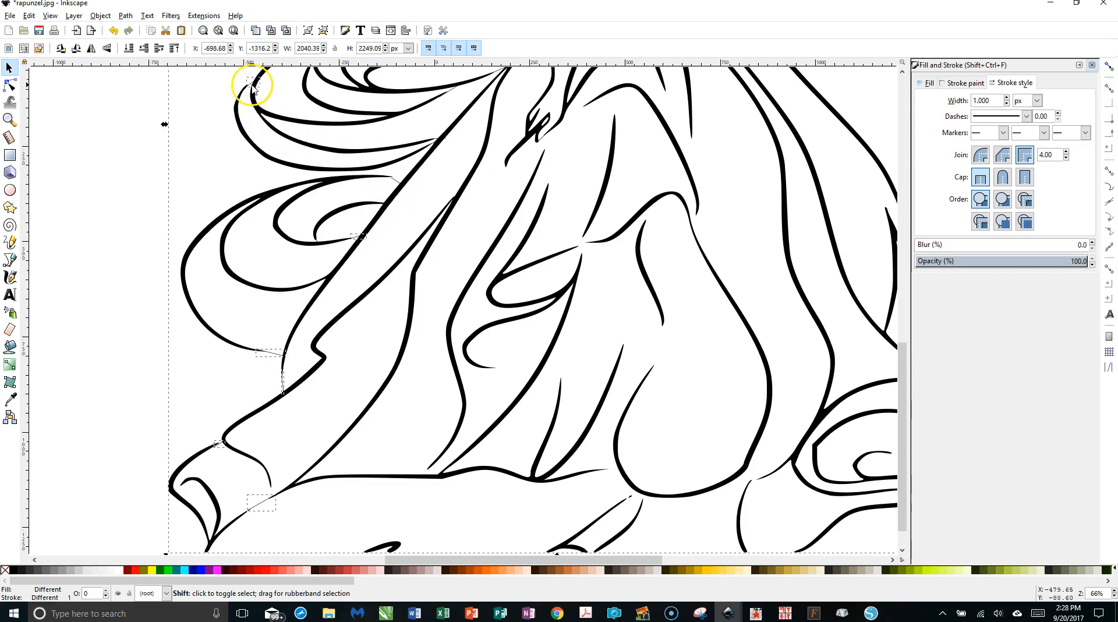
{"action": "scroll", "coordinate": [526, 201], "scroll_direction": "up", "scroll_amount": 8}
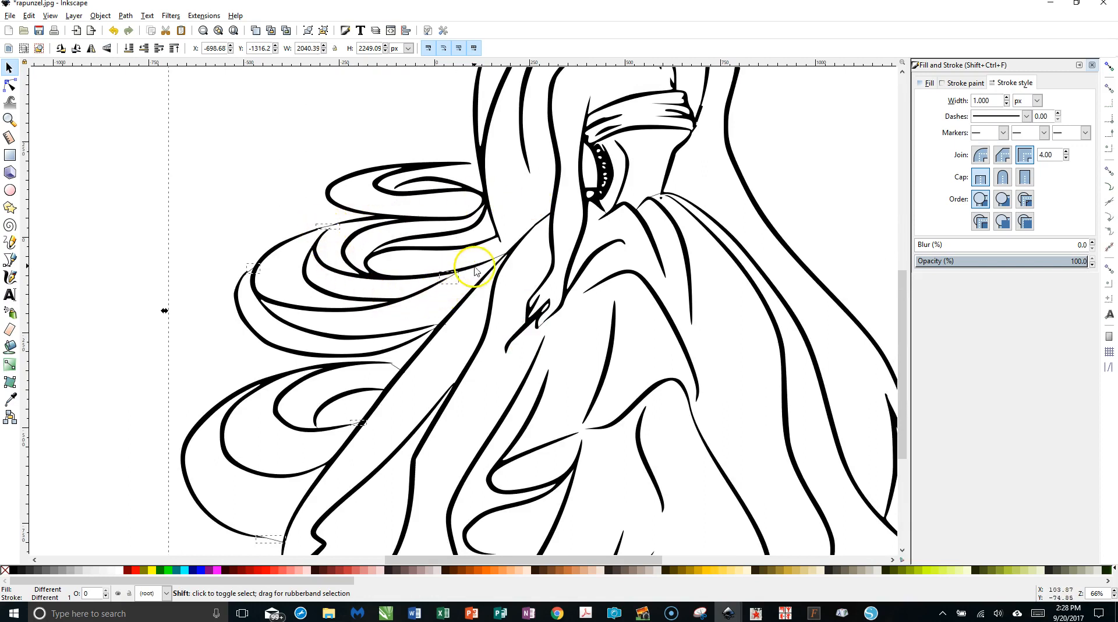
{"action": "left_click", "coordinate": [499, 263], "text": "shift"}
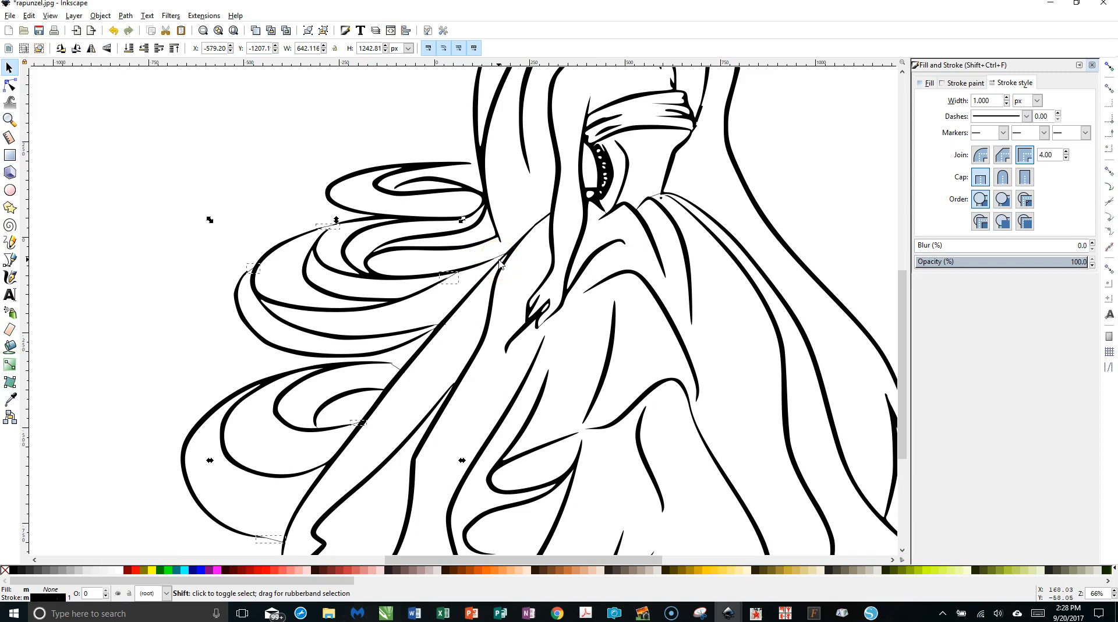
{"action": "left_click", "coordinate": [497, 258], "text": "shift"}
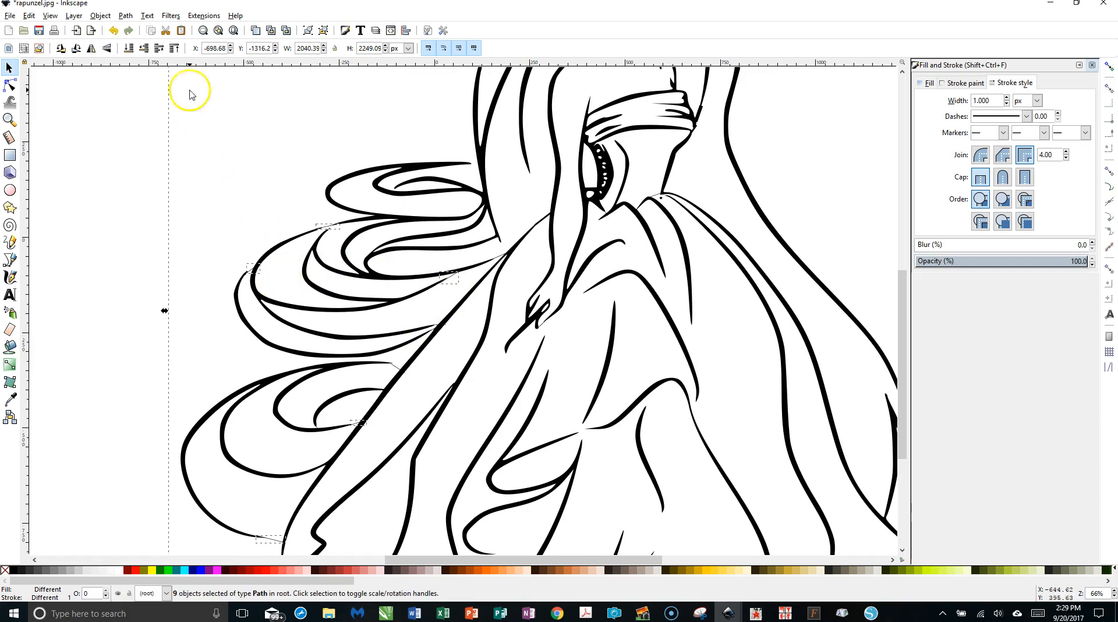
{"action": "left_click", "coordinate": [125, 15]}
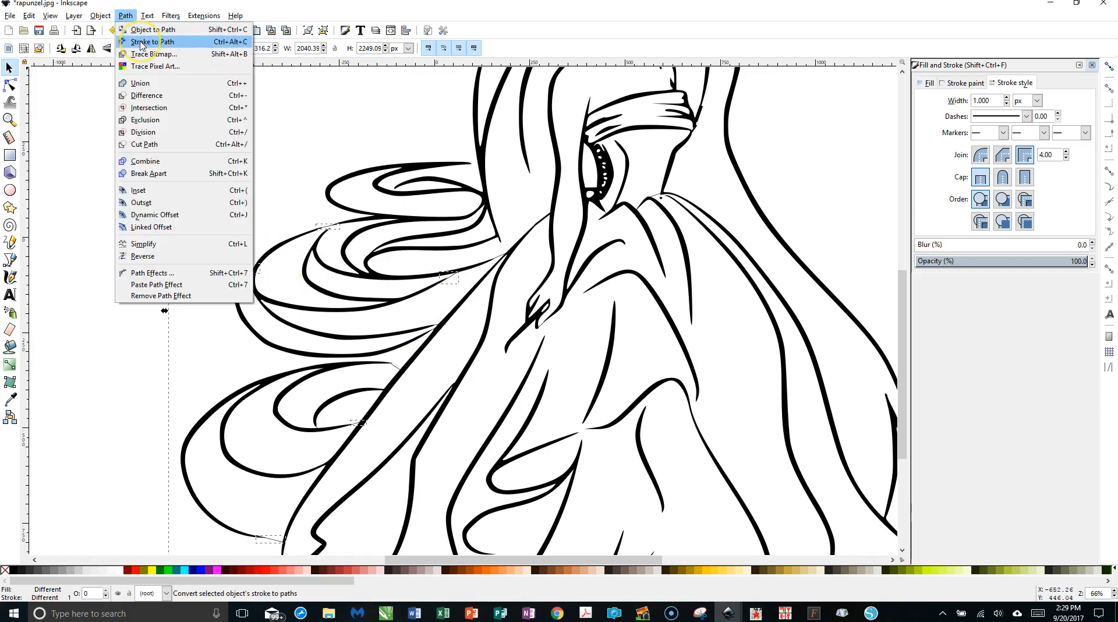
{"action": "left_click", "coordinate": [145, 38]}
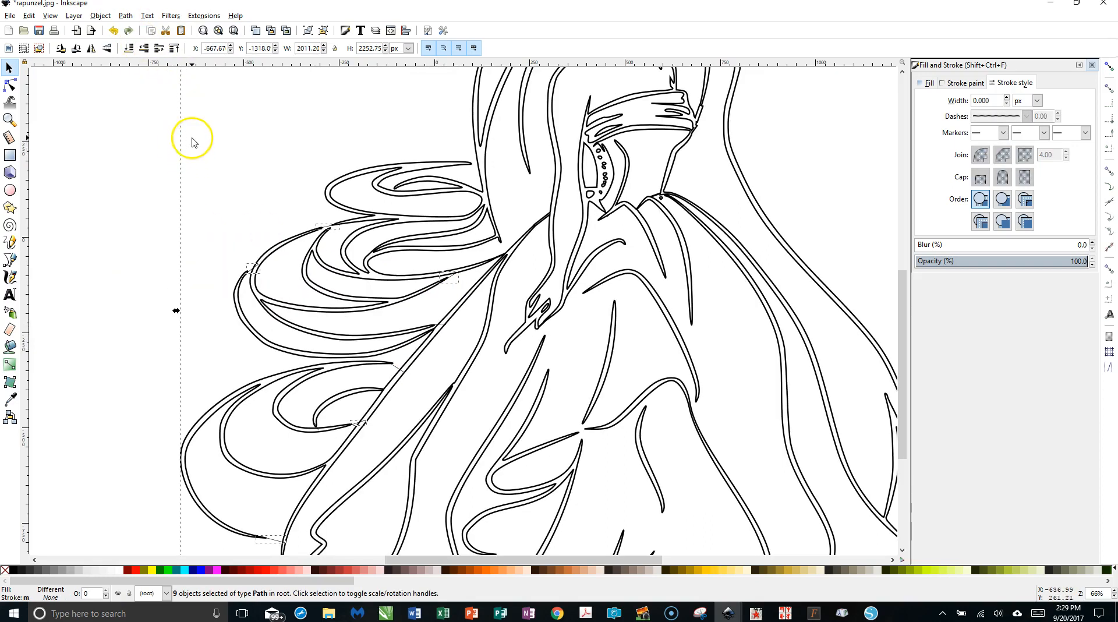
{"action": "left_click", "coordinate": [113, 32]}
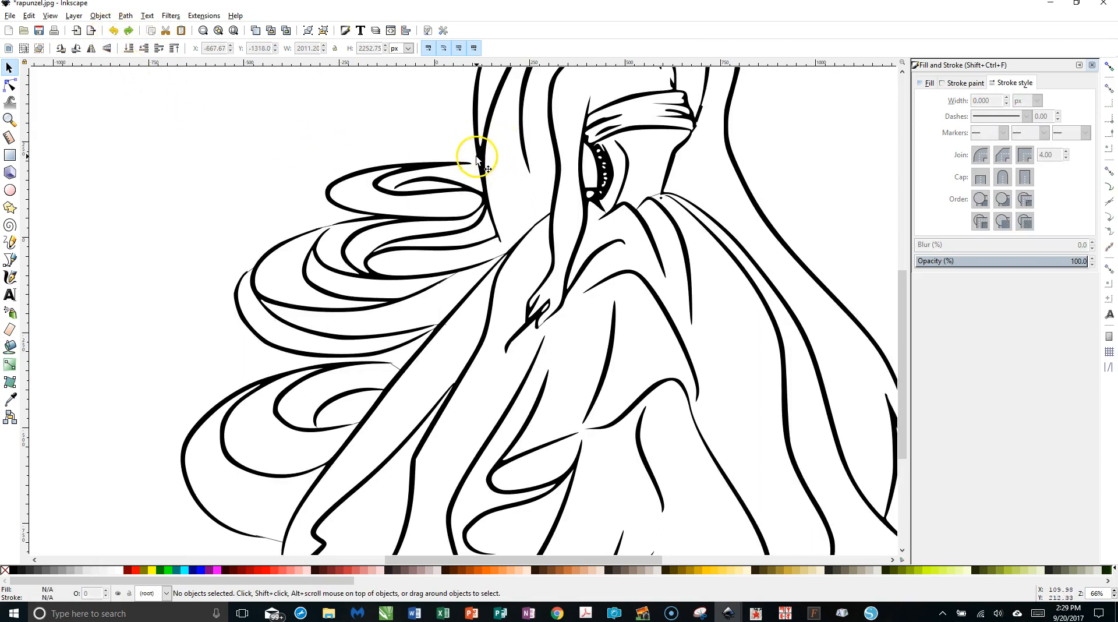
Move the two short segments at the dress edge, on the lowest loop's top strand and the strand above, to meet their strand tips
{"action": "scroll", "coordinate": [514, 192], "scroll_direction": "down", "scroll_amount": 3}
{"action": "scroll", "coordinate": [515, 192], "scroll_direction": "up", "scroll_amount": 3}
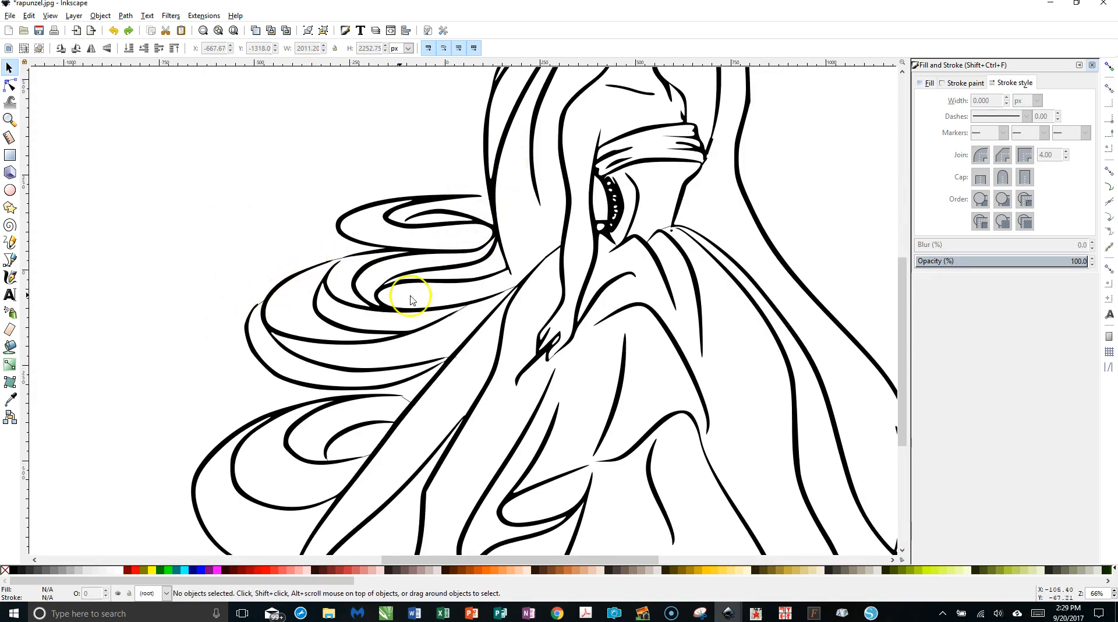
{"action": "left_click", "coordinate": [410, 401]}
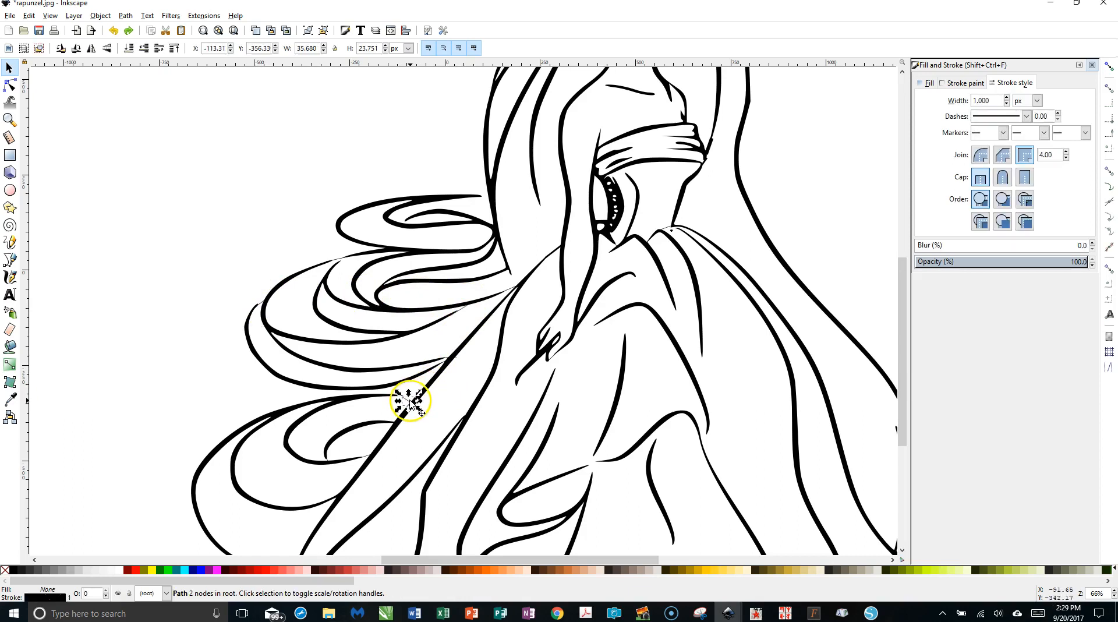
{"action": "scroll", "coordinate": [411, 401], "scroll_direction": "up", "scroll_amount": 4}
{"action": "left_click", "coordinate": [423, 365]}
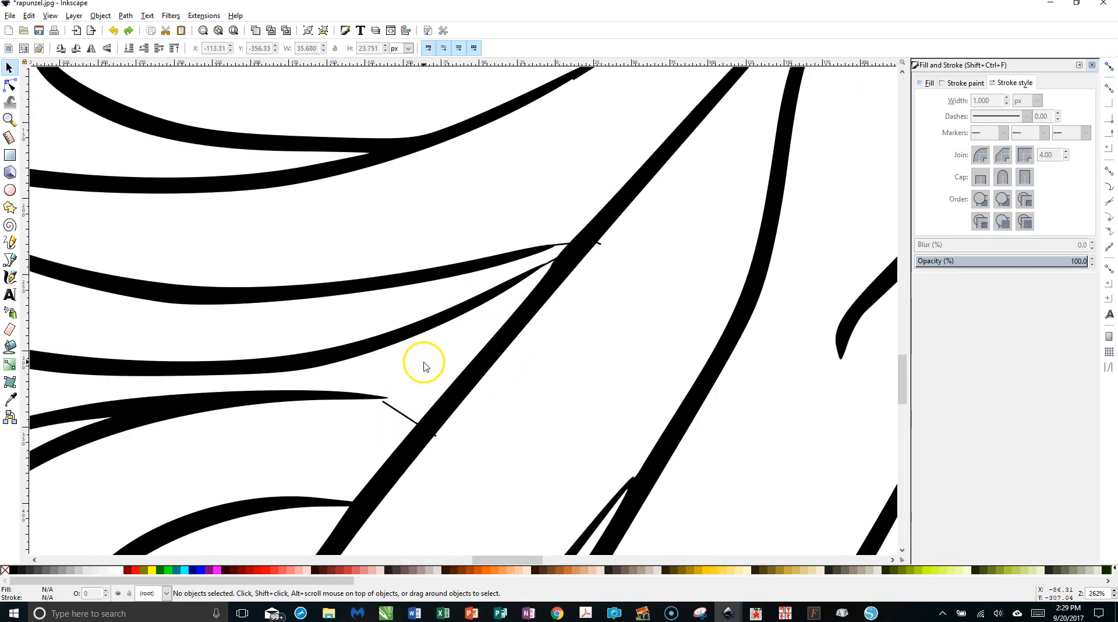
{"action": "left_click_drag", "start_coordinate": [401, 415], "coordinate": [397, 407]}
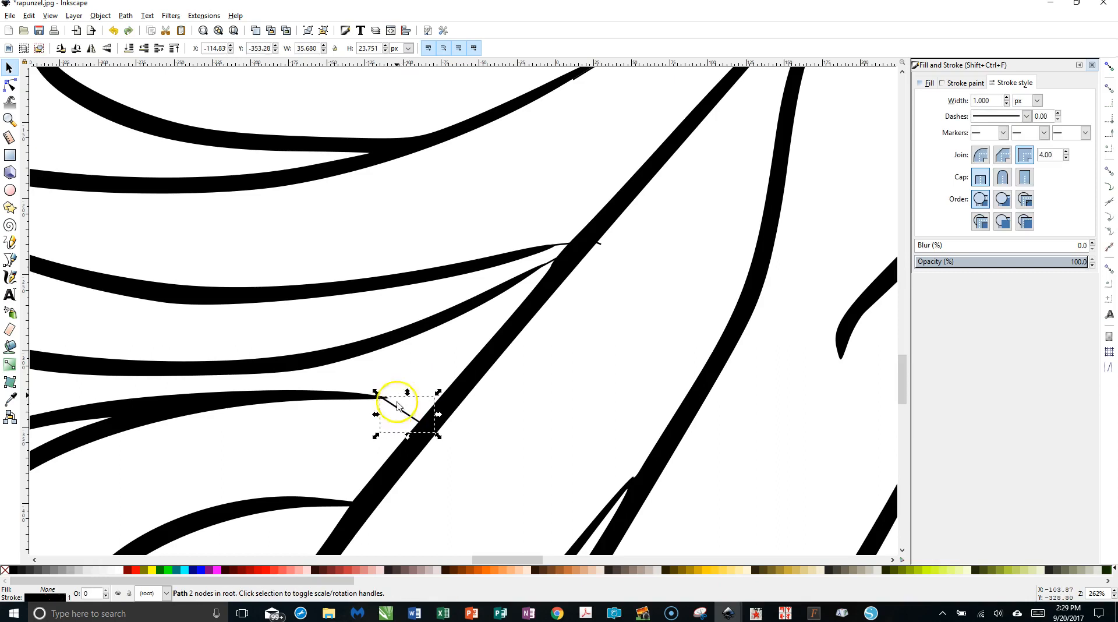
{"action": "left_click", "coordinate": [599, 245]}
{"action": "left_click_drag", "start_coordinate": [574, 244], "coordinate": [562, 245]}
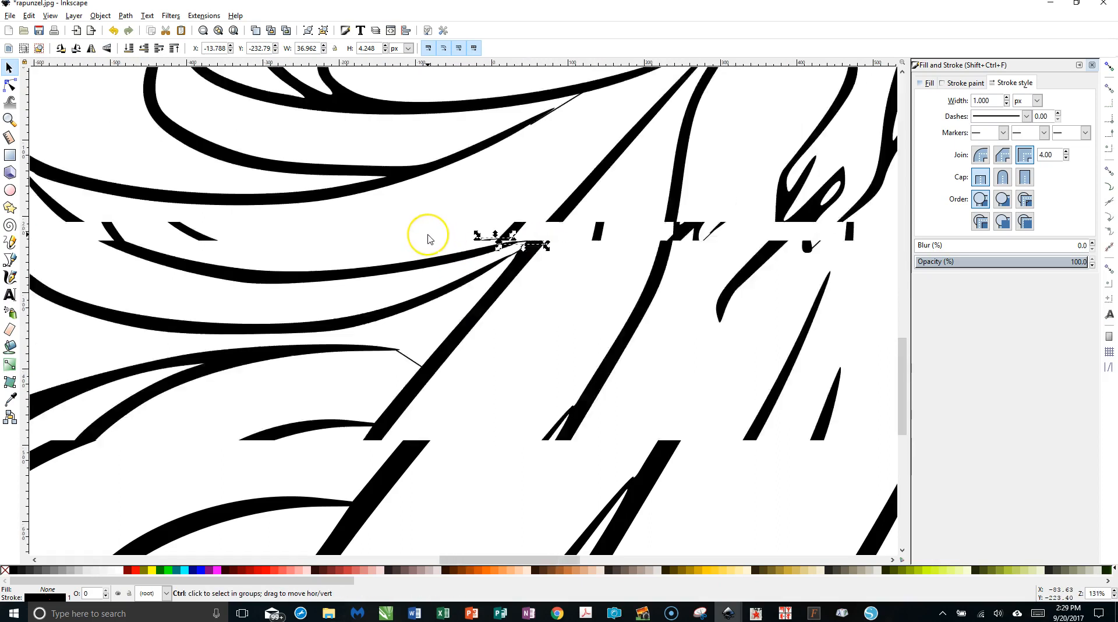
Convert the strokes of all gap-closing segments along the hair loops and hem fold to paths, leaving the traced drawing out of the selection
{"action": "scroll", "coordinate": [430, 235], "scroll_direction": "down", "scroll_amount": 4}
{"action": "left_click", "coordinate": [416, 276], "text": "shift"}
{"action": "left_click", "coordinate": [362, 135], "text": "shift"}
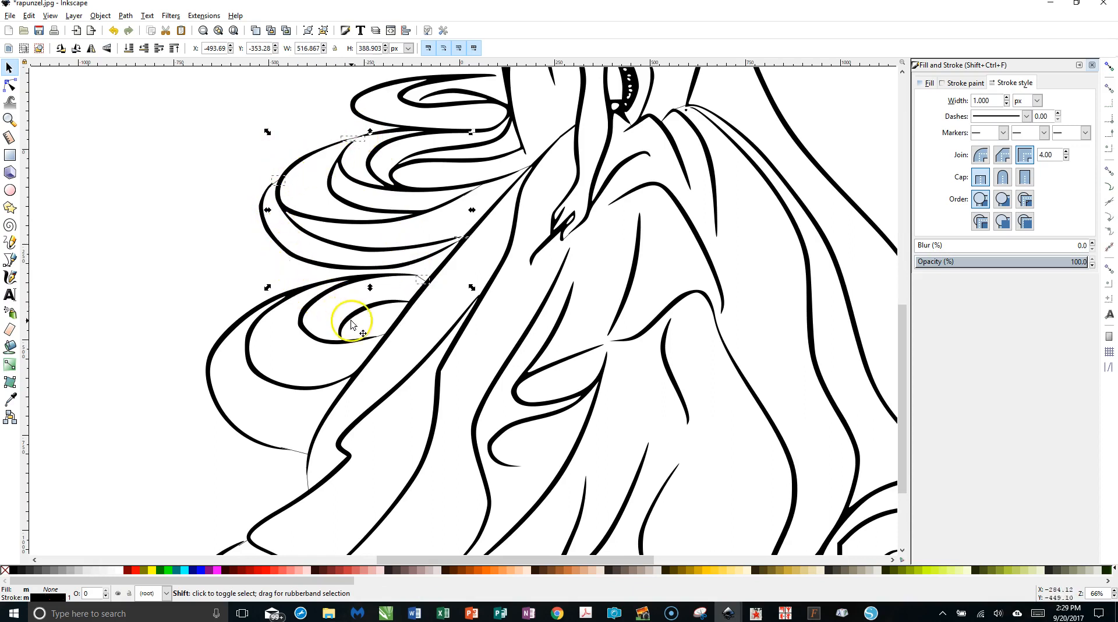
{"action": "left_click", "coordinate": [293, 449], "text": "shift"}
{"action": "left_click", "coordinate": [305, 482], "text": "shift"}
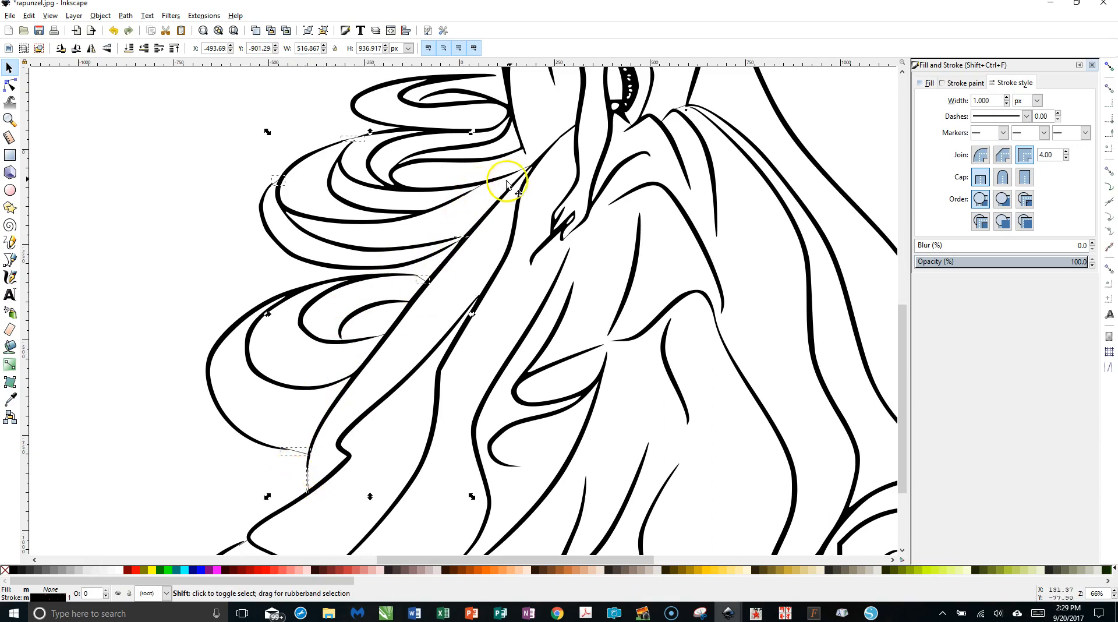
{"action": "left_click", "coordinate": [523, 172], "text": "shift"}
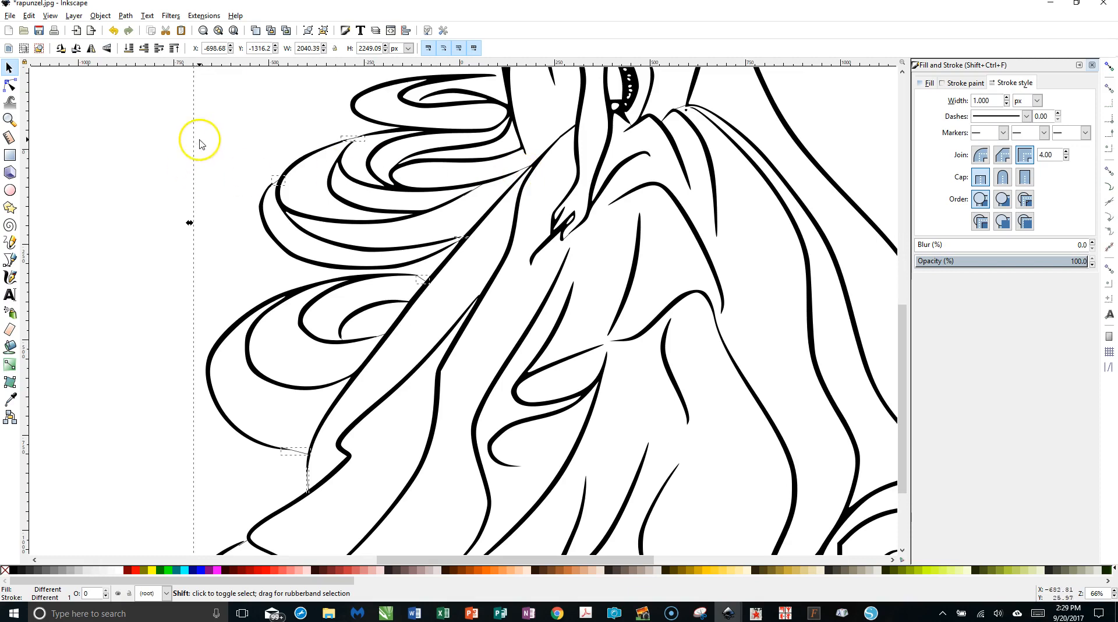
{"action": "left_click", "coordinate": [522, 172], "text": "shift"}
{"action": "scroll", "coordinate": [442, 357], "scroll_direction": "down", "scroll_amount": 4}
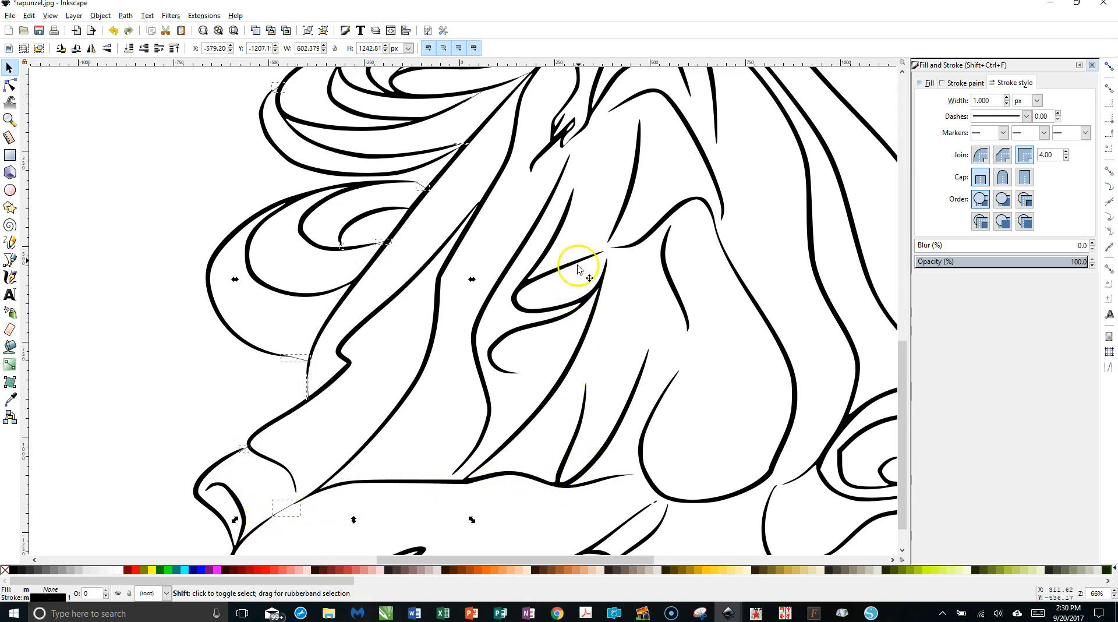
{"action": "left_click", "coordinate": [131, 17]}
{"action": "left_click", "coordinate": [150, 39]}
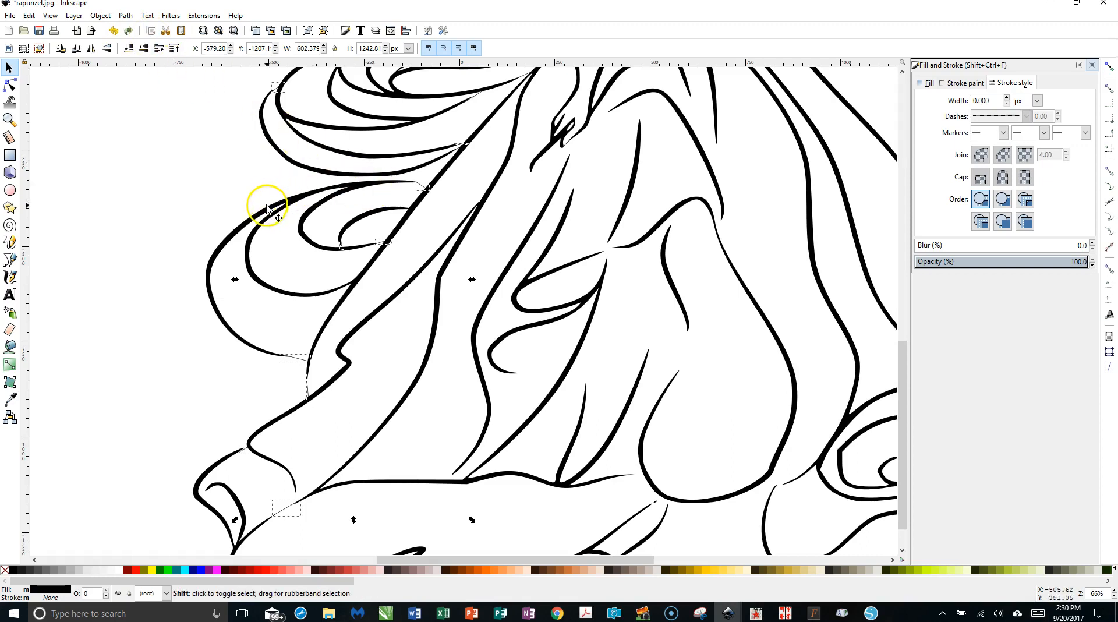
Union the converted segments with the traced drawing and move the merged drawing nearer to the original image
{"action": "left_click", "coordinate": [130, 17]}
{"action": "left_click", "coordinate": [144, 84]}
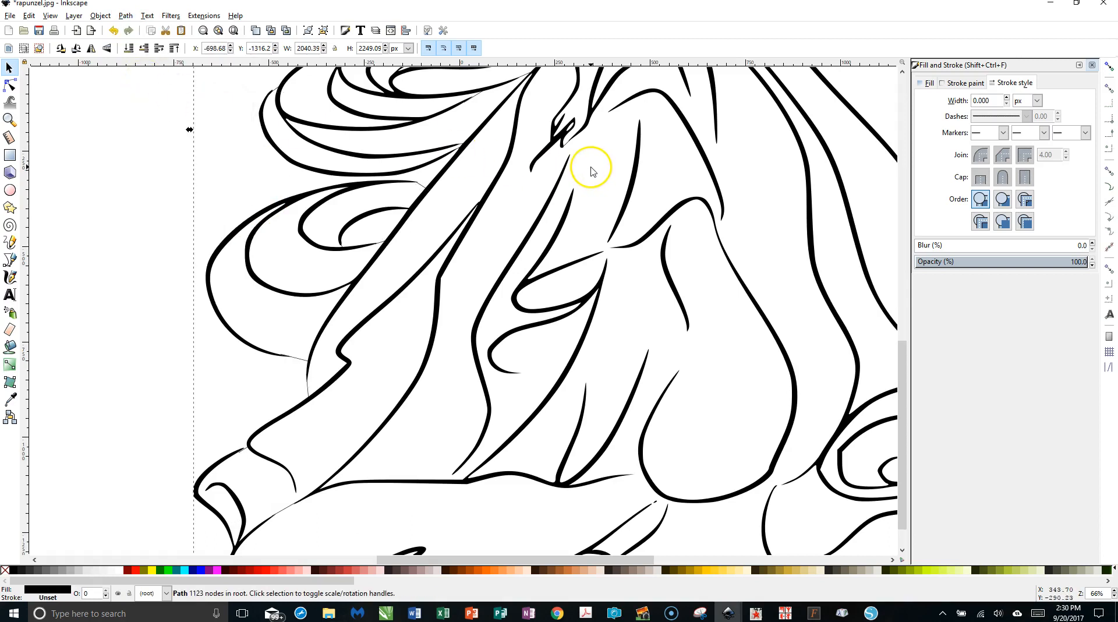
{"action": "scroll", "coordinate": [590, 170], "scroll_direction": "down", "scroll_amount": 3, "text": "ctrl"}
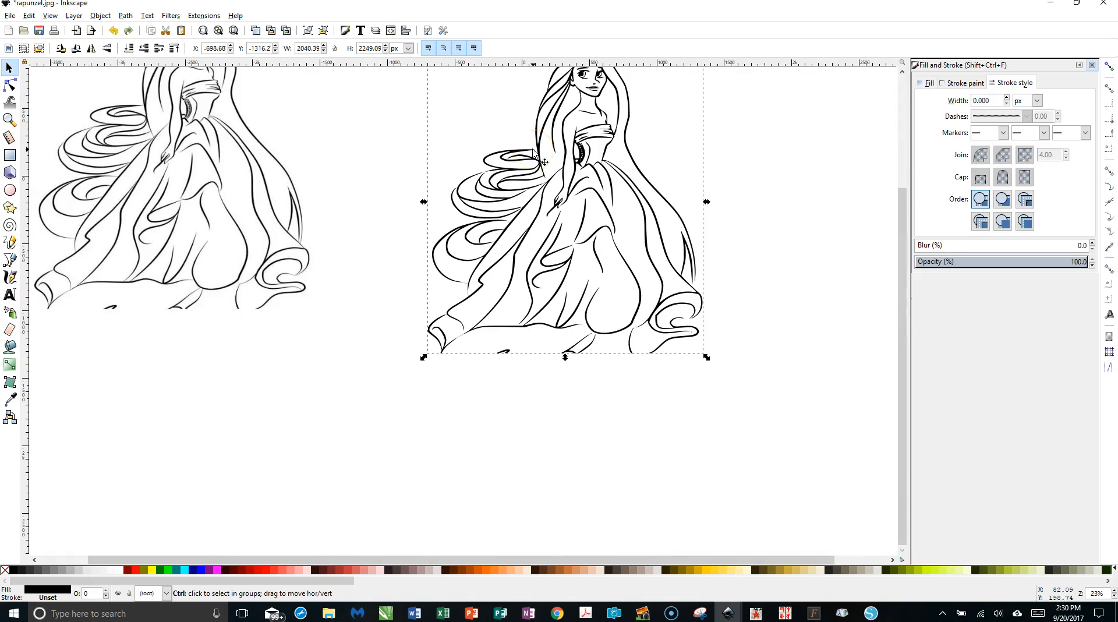
{"action": "scroll", "coordinate": [533, 152], "scroll_direction": "up", "scroll_amount": 2, "text": "ctrl"}
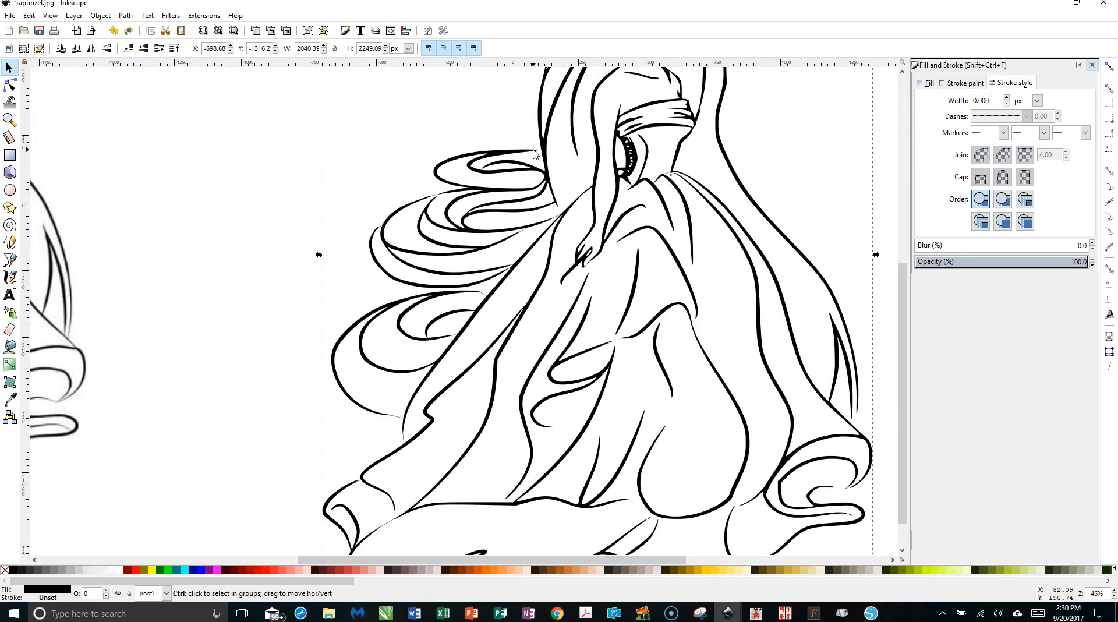
{"action": "scroll", "coordinate": [533, 152], "scroll_direction": "down", "scroll_amount": 1, "text": "ctrl"}
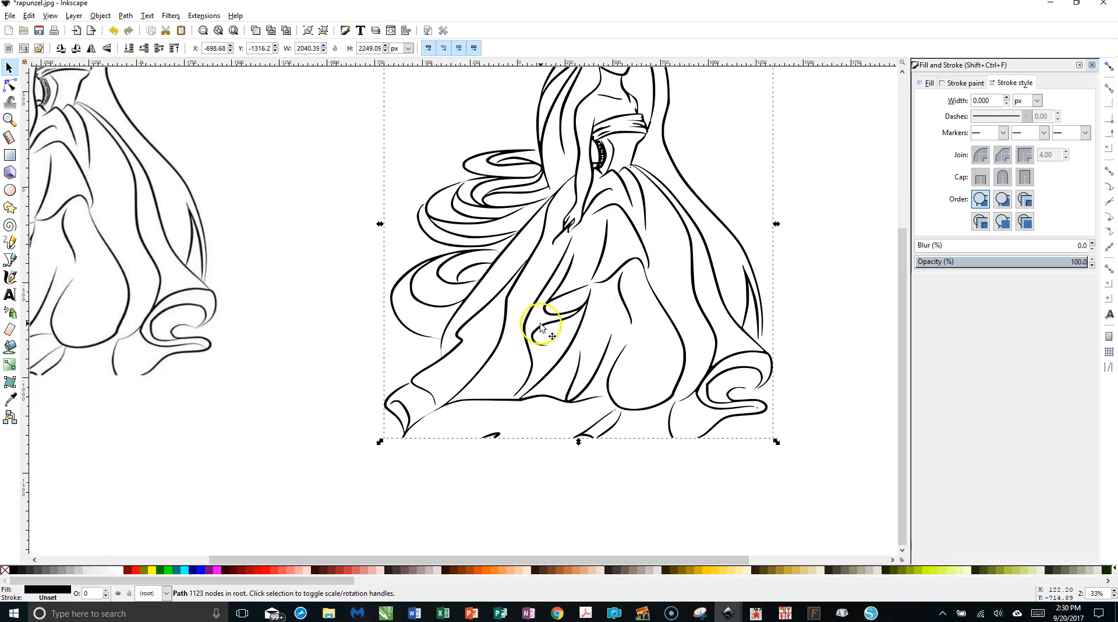
{"action": "mouse_move", "coordinate": [569, 249]}
{"action": "left_mouse_down"}
{"action": "mouse_move", "coordinate": [407, 317]}
{"action": "mouse_move", "coordinate": [394, 333]}
{"action": "mouse_move", "coordinate": [455, 313]}
{"action": "left_mouse_up"}
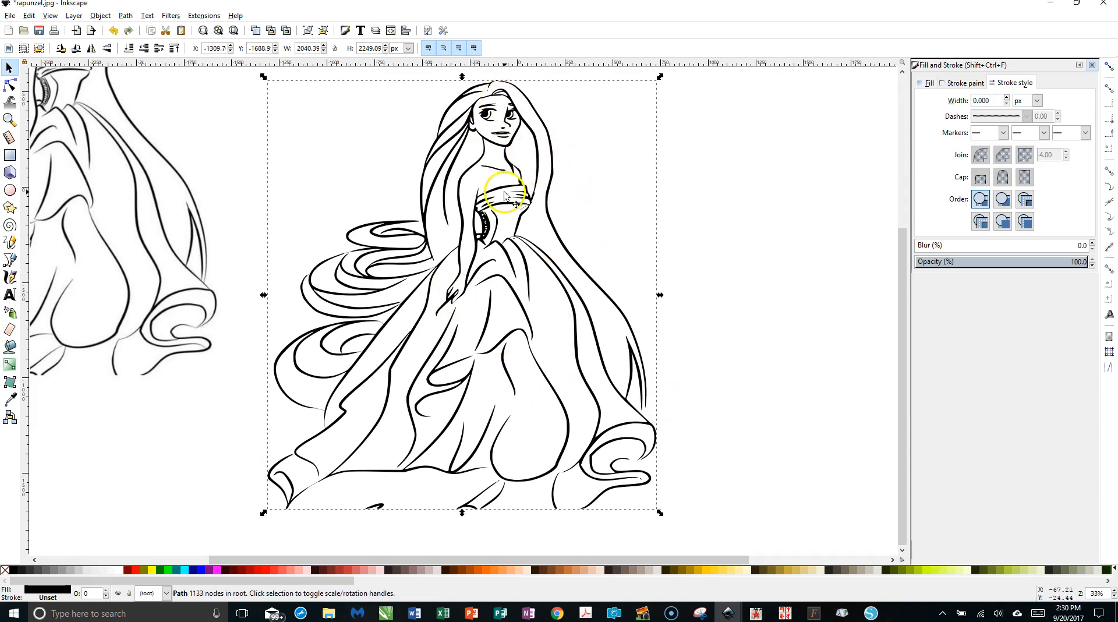
{"action": "left_click_drag", "start_coordinate": [504, 195], "coordinate": [511, 220]}
{"action": "scroll", "coordinate": [512, 220], "scroll_direction": "up", "scroll_amount": 1, "text": "ctrl"}
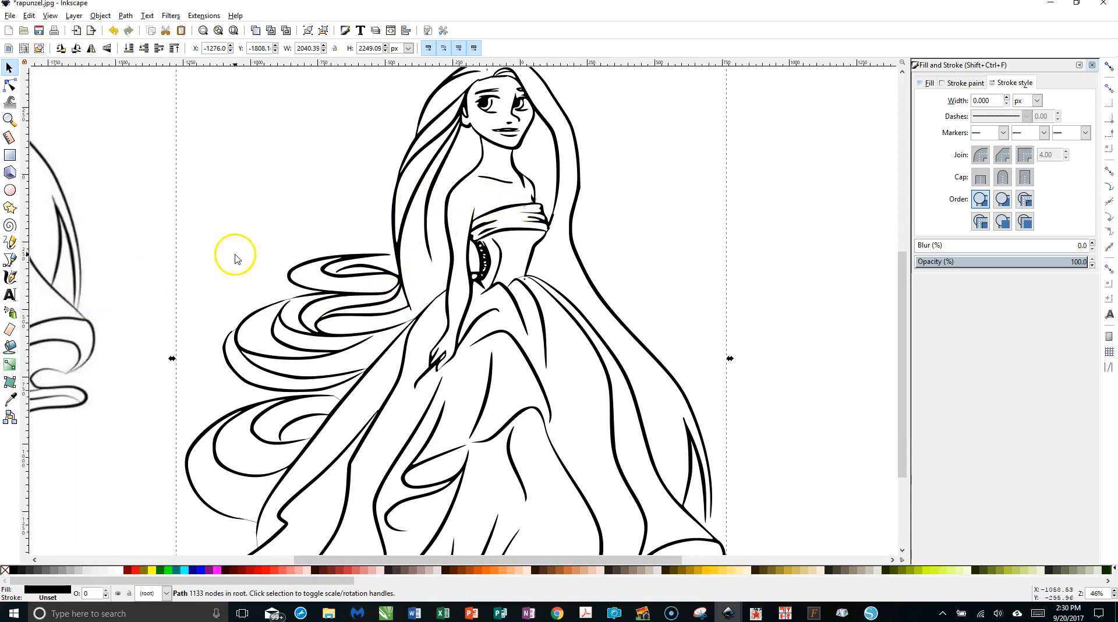
Bucket-fill the long hair section beside the arm with red and reset the Paint Bucket settings to their defaults
{"action": "left_click", "coordinate": [10, 348]}
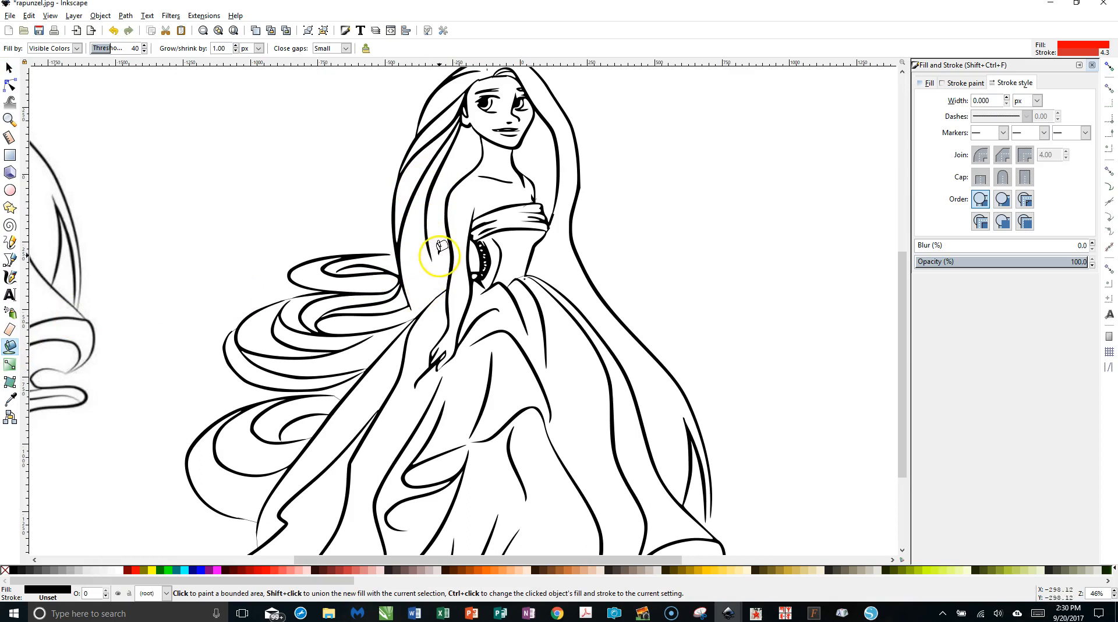
{"action": "left_click", "coordinate": [410, 239]}
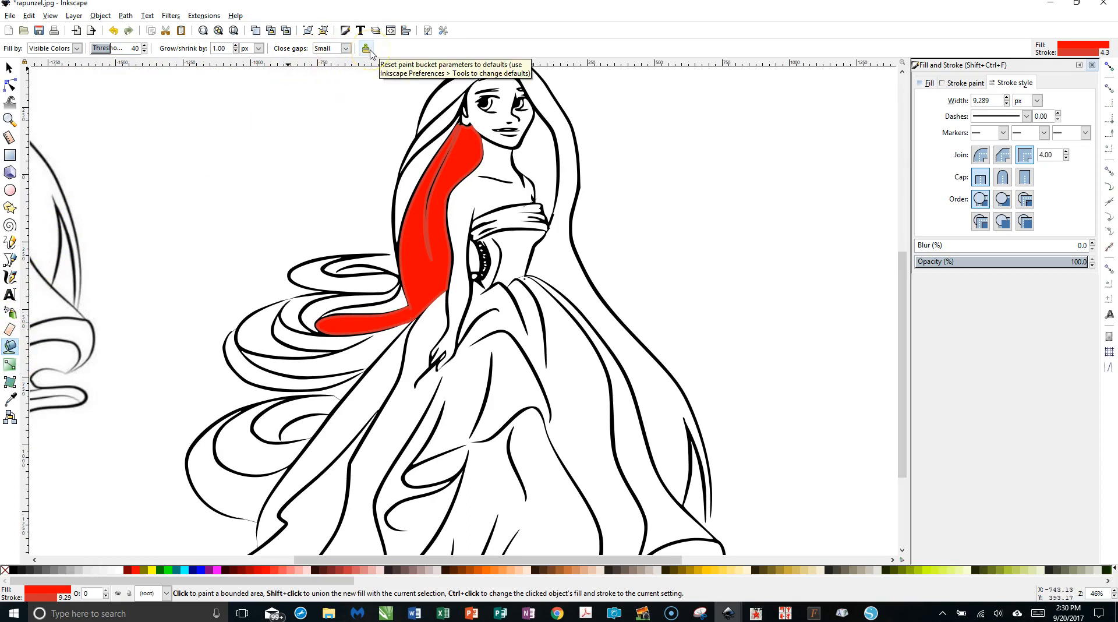
{"action": "left_click", "coordinate": [367, 49]}
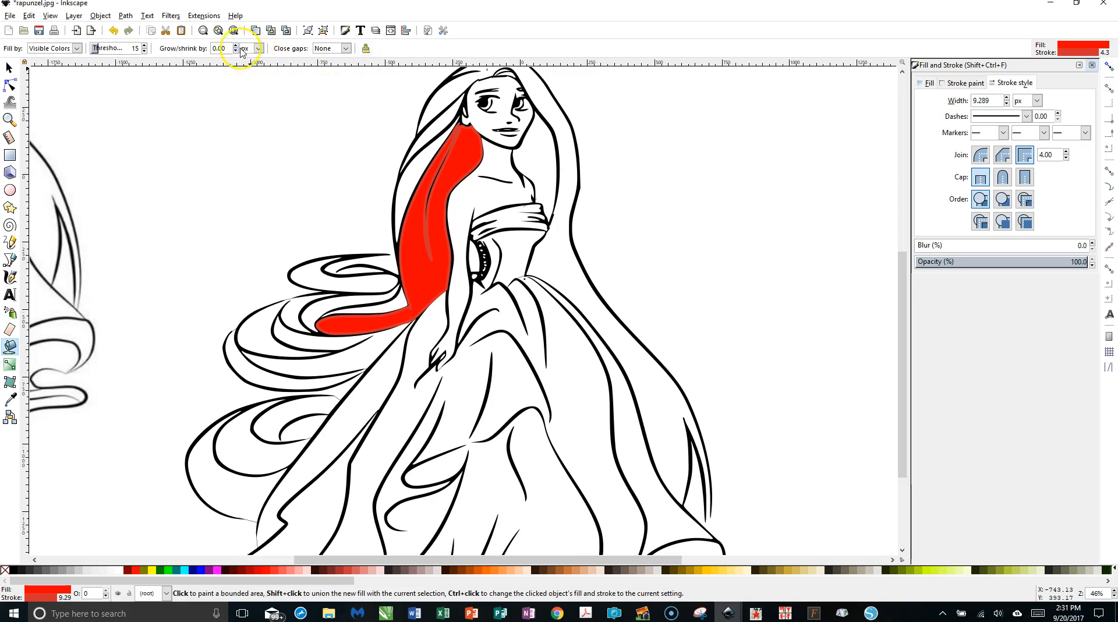
{"action": "left_click", "coordinate": [259, 48]}
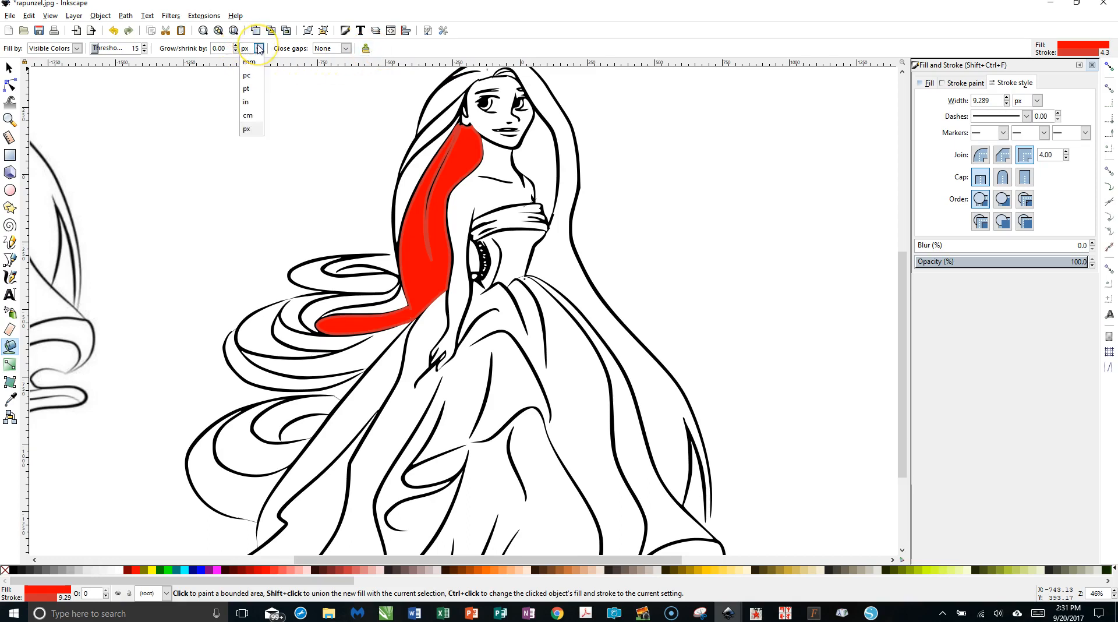
{"action": "left_click", "coordinate": [250, 63]}
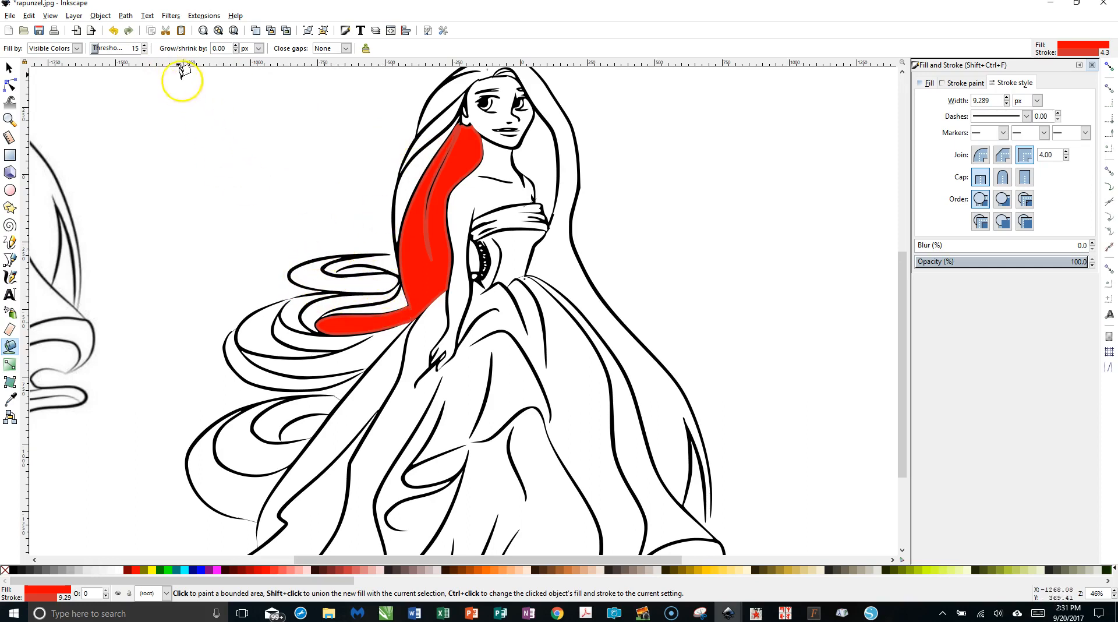
Undo the first test fill and fill the two upper hair loops and the hair beside the arm with red
{"action": "left_click", "coordinate": [114, 32]}
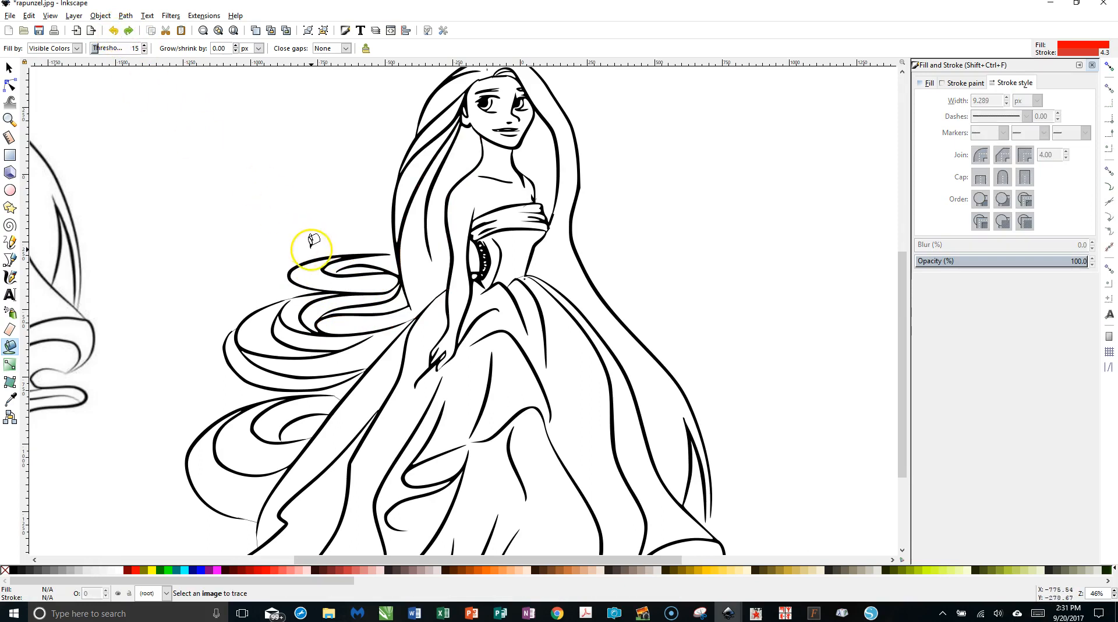
{"action": "left_click", "coordinate": [311, 259]}
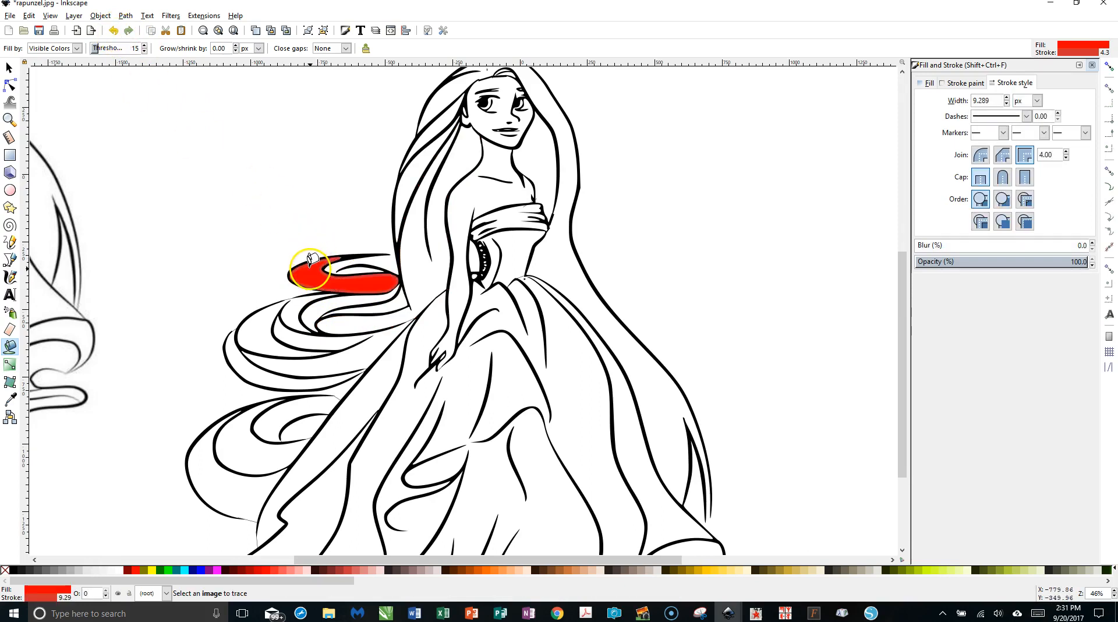
{"action": "left_click", "coordinate": [291, 314]}
{"action": "left_click", "coordinate": [290, 318]}
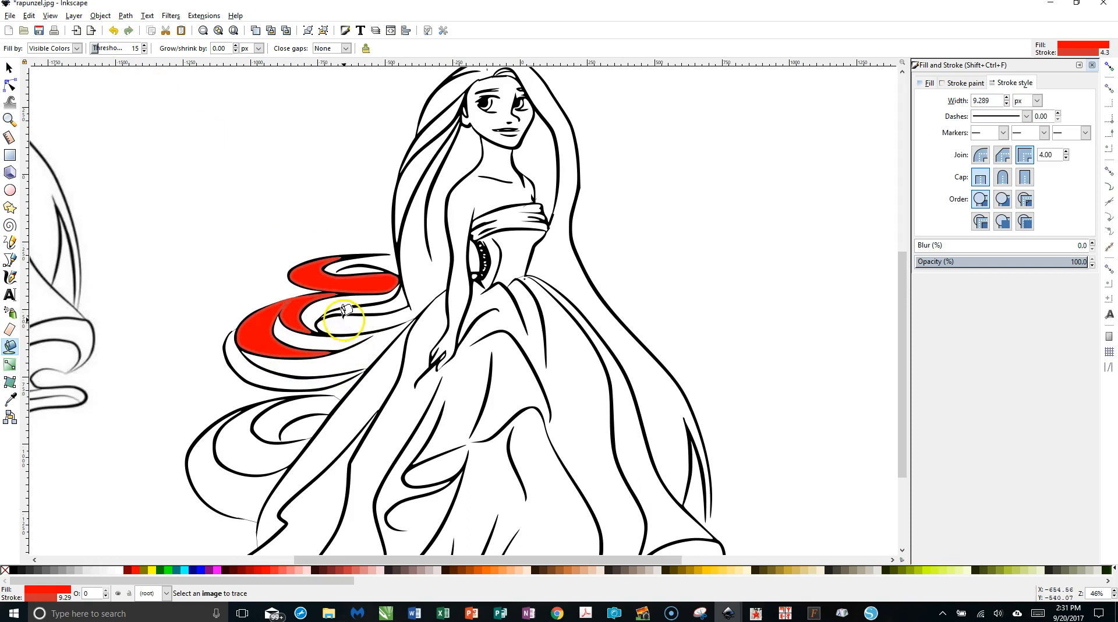
{"action": "left_click", "coordinate": [359, 315]}
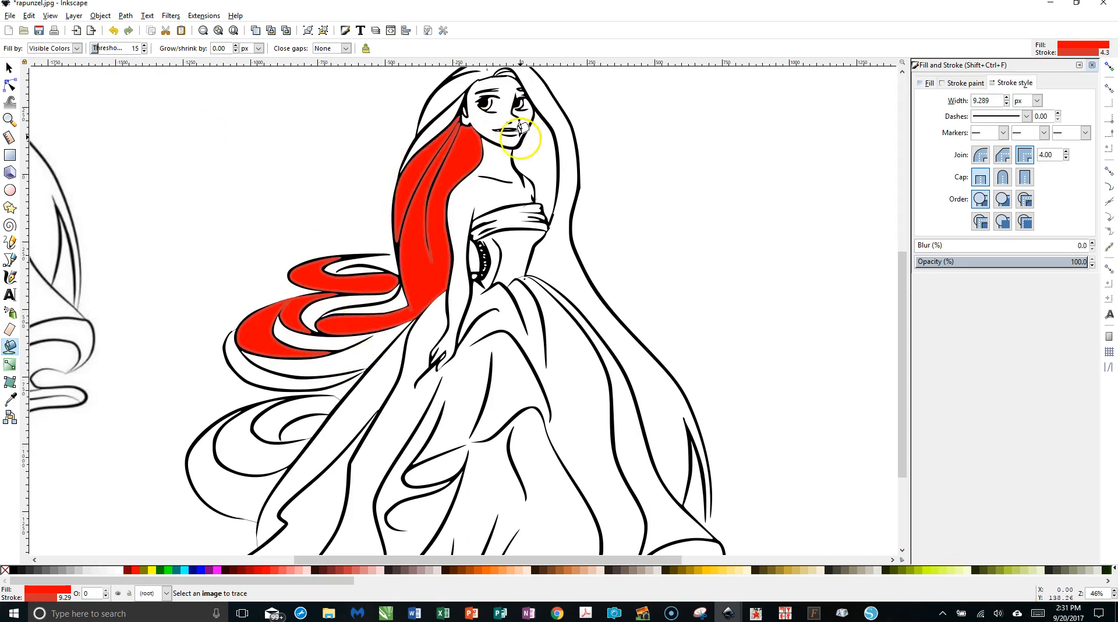
Try to fill the hair around the crown of the head with red at two spots, undoing each attempt
{"action": "scroll", "coordinate": [509, 98], "scroll_direction": "up", "scroll_amount": 2}
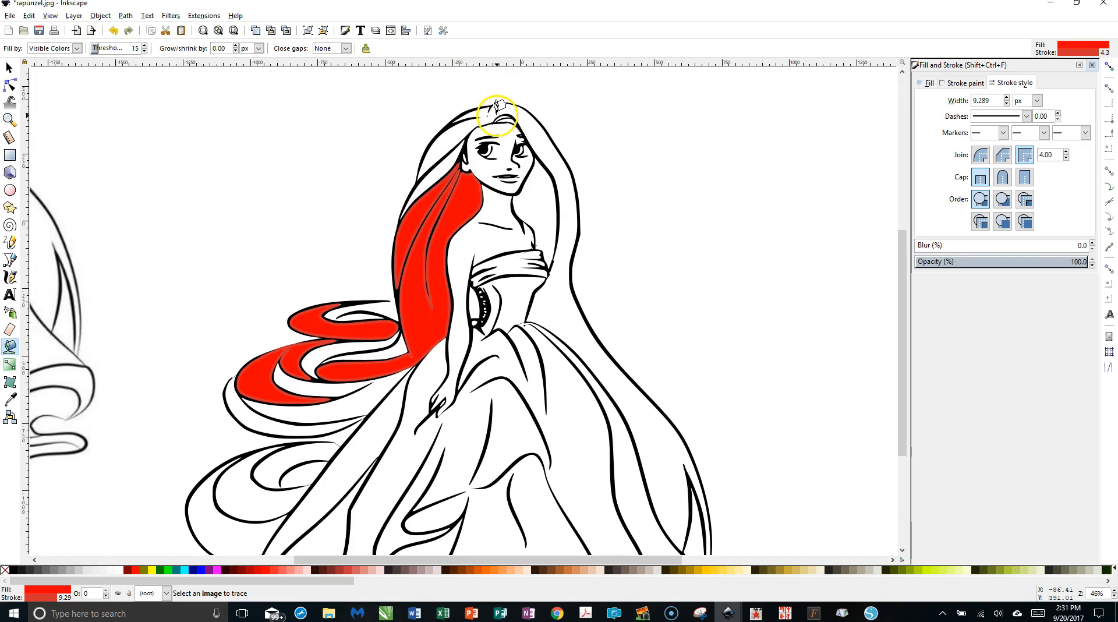
{"action": "left_click", "coordinate": [496, 114]}
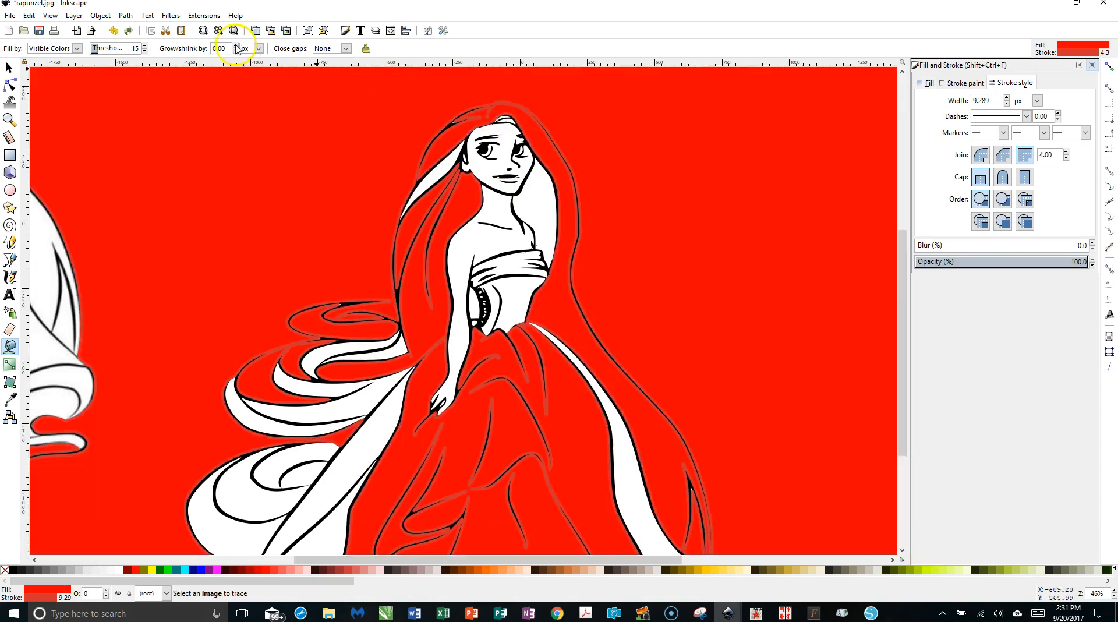
{"action": "left_click", "coordinate": [115, 30]}
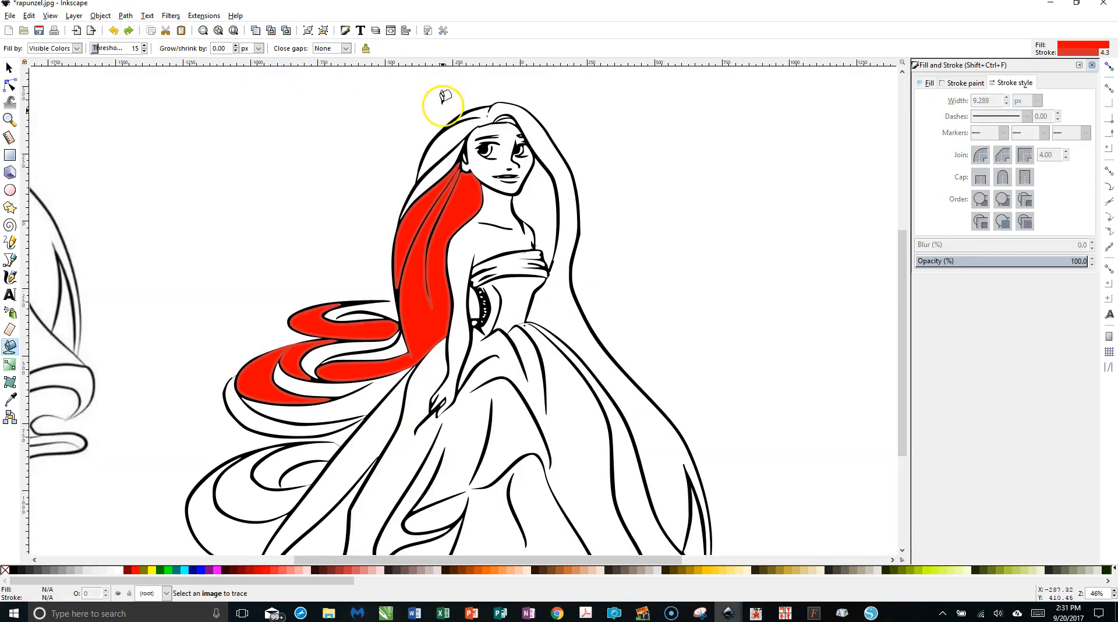
{"action": "left_click", "coordinate": [442, 140]}
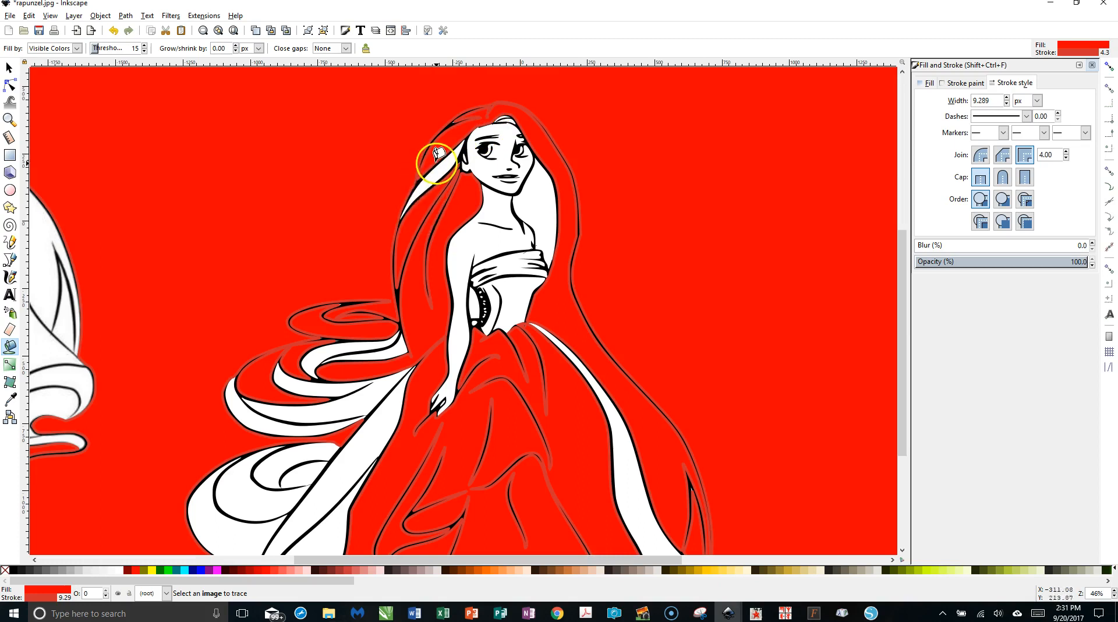
{"action": "left_click", "coordinate": [115, 30]}
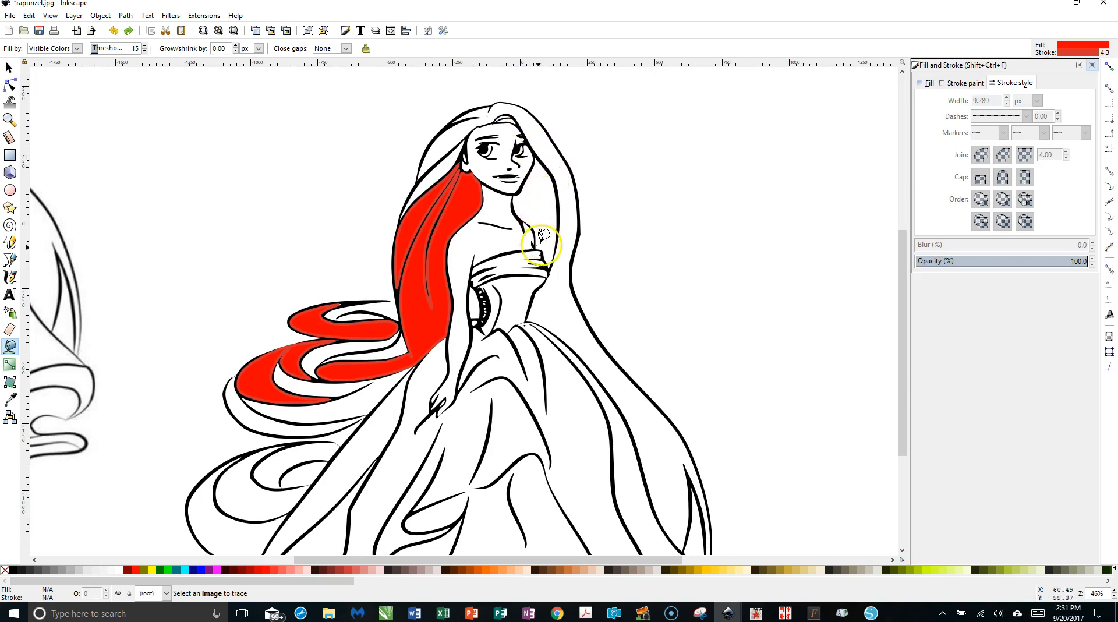
Fill the arm and shoulders with red and try filling the long hair beside the waist and behind the head
{"action": "left_click", "coordinate": [460, 260]}
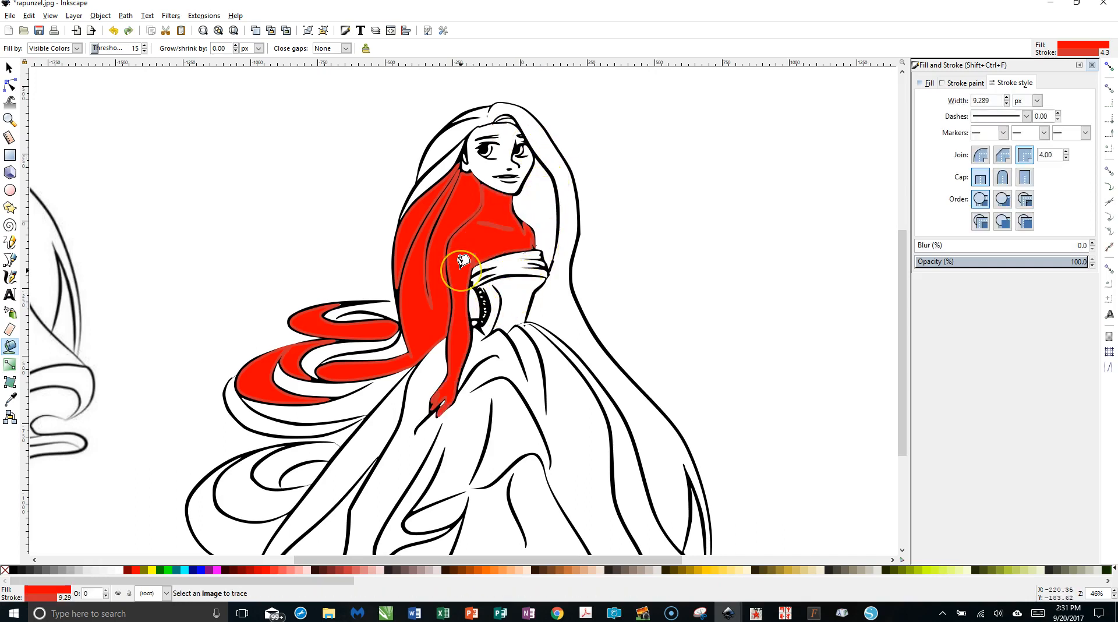
{"action": "left_click", "coordinate": [557, 283]}
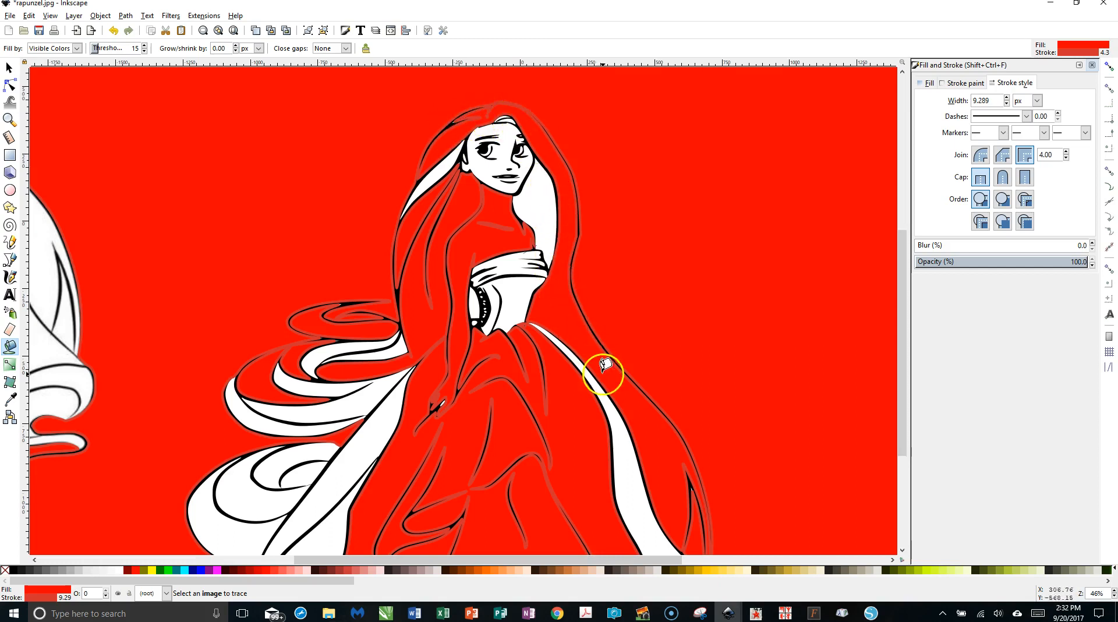
{"action": "left_click", "coordinate": [414, 172]}
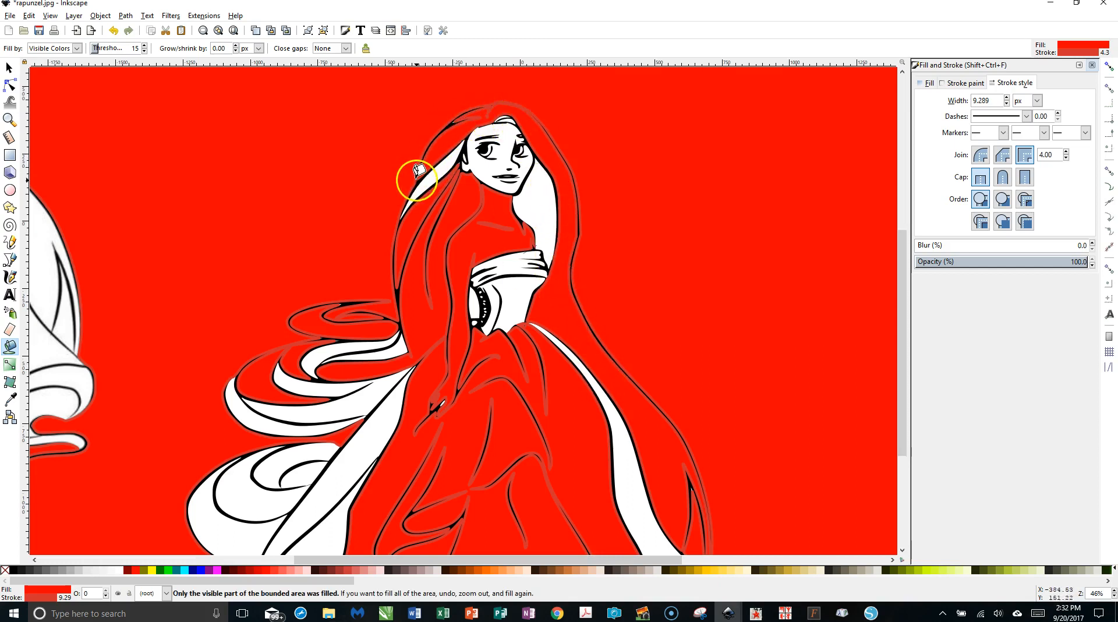
Undo all the red test fills on the hair, arm and shoulders
{"action": "left_click", "coordinate": [114, 31]}
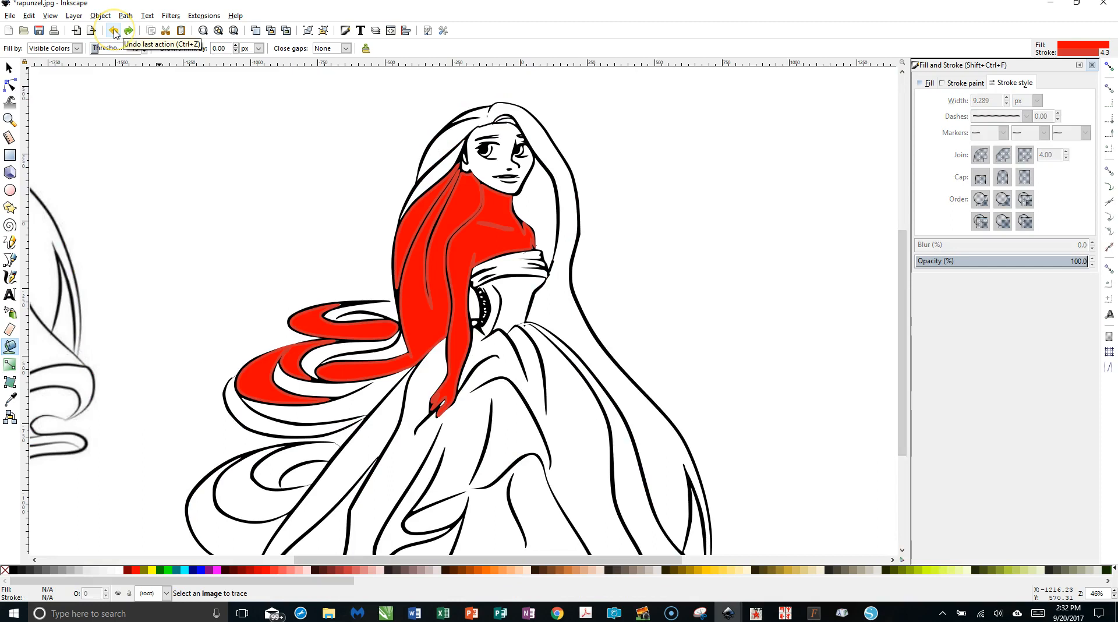
{"action": "left_click", "coordinate": [113, 31]}
{"action": "left_click", "coordinate": [114, 31]}
{"action": "left_click", "coordinate": [113, 30]}
{"action": "left_click", "coordinate": [114, 31]}
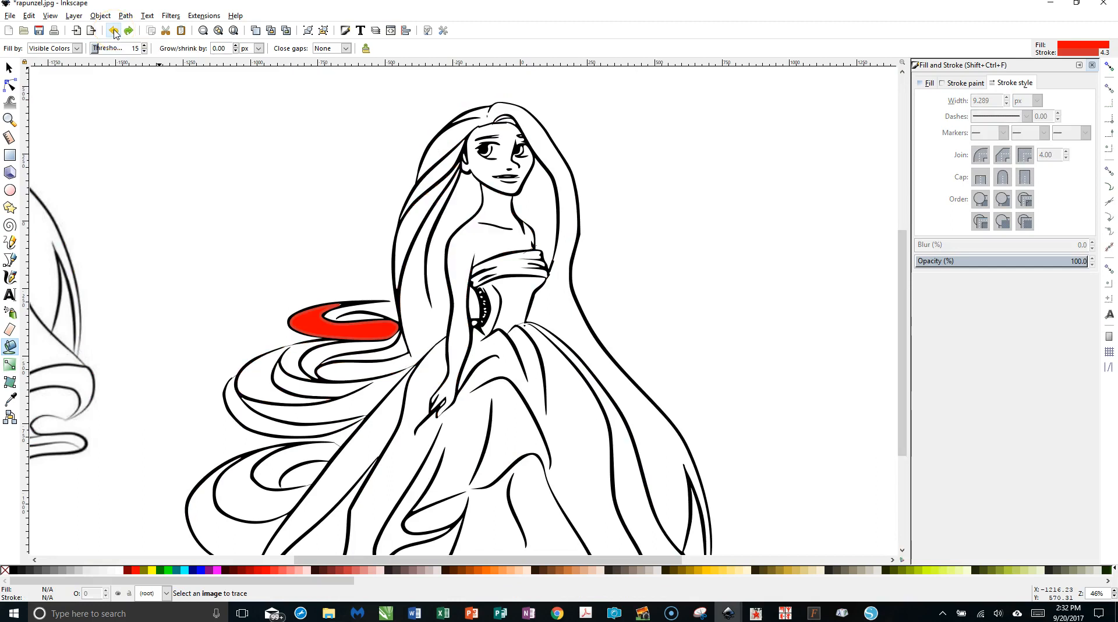
{"action": "left_click", "coordinate": [113, 31]}
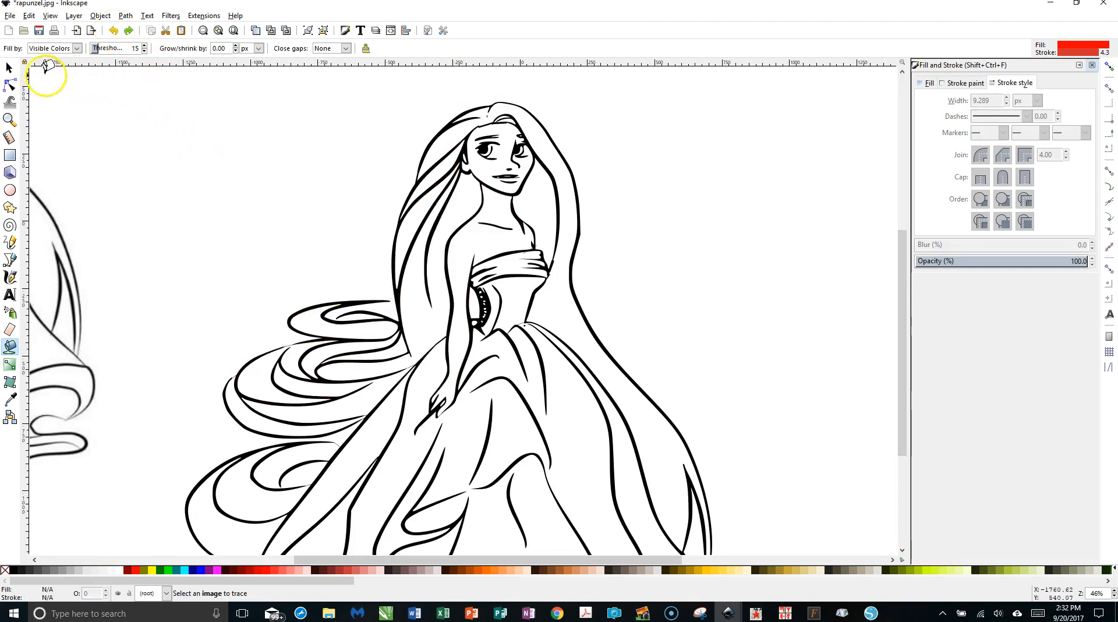
Move the merged drawing aside to isolate the loose two-node segment behind it, and reposition the drawing beside the original image
{"action": "left_click", "coordinate": [14, 69]}
{"action": "scroll", "coordinate": [486, 291], "scroll_direction": "down", "scroll_amount": 1}
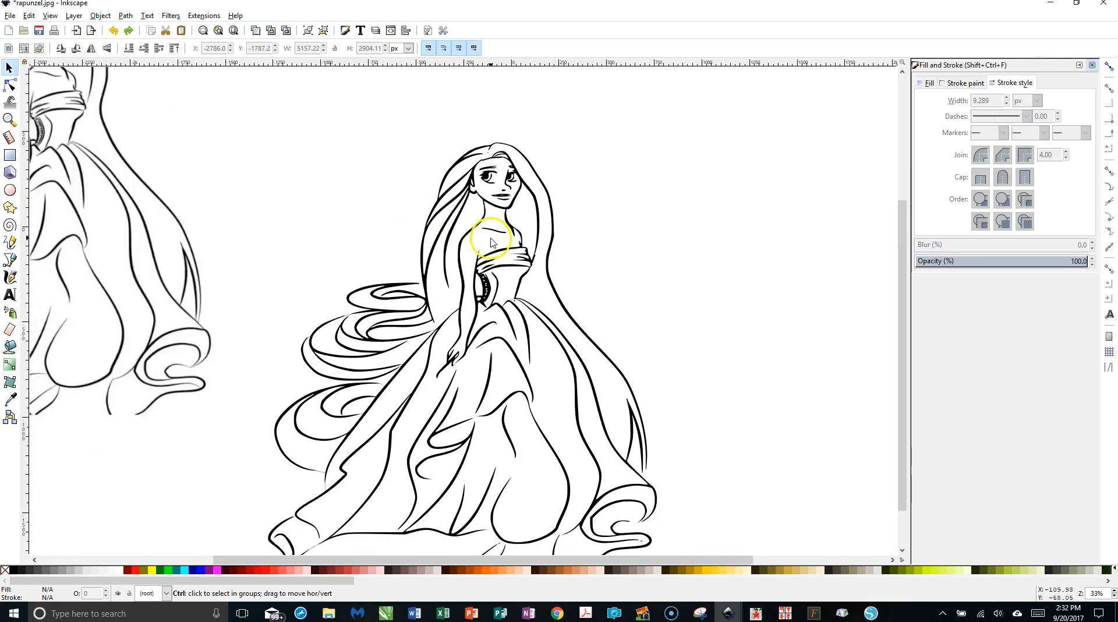
{"action": "mouse_move", "coordinate": [486, 294]}
{"action": "left_mouse_down"}
{"action": "mouse_move", "coordinate": [436, 256]}
{"action": "mouse_move", "coordinate": [422, 265]}
{"action": "left_mouse_up"}
{"action": "left_click", "coordinate": [517, 245]}
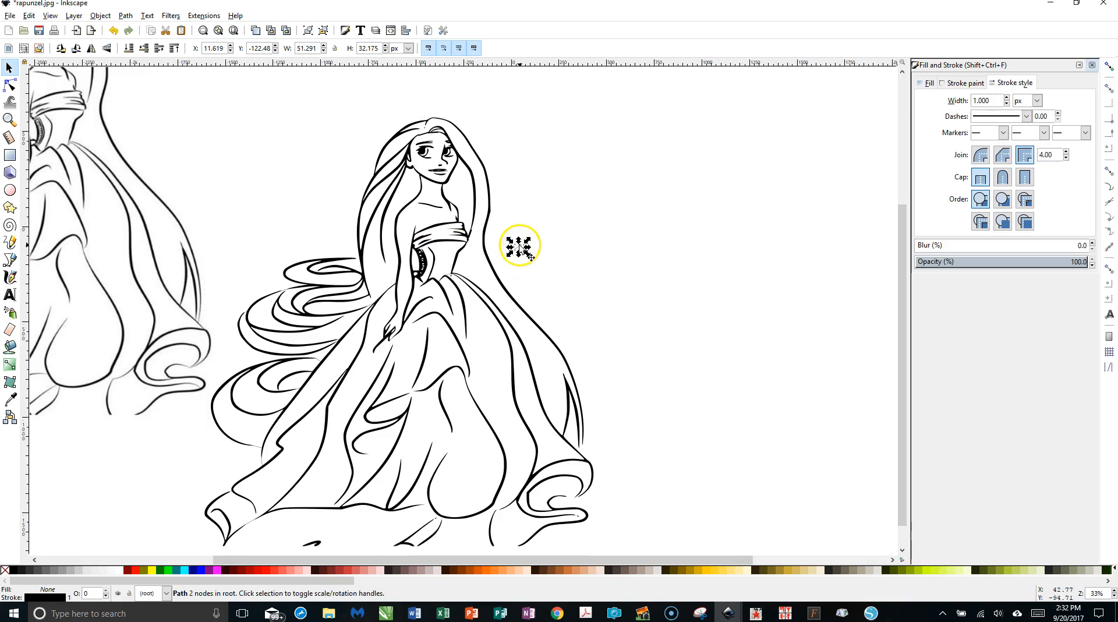
{"action": "left_click_drag", "start_coordinate": [422, 258], "coordinate": [515, 269]}
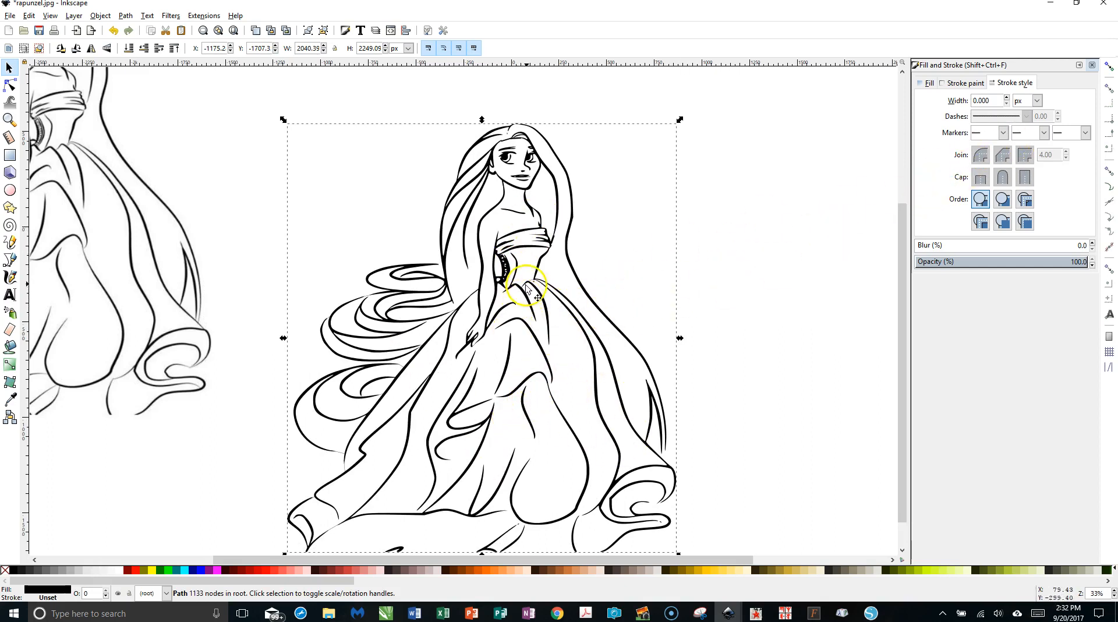
{"action": "left_click_drag", "start_coordinate": [528, 280], "coordinate": [502, 259]}
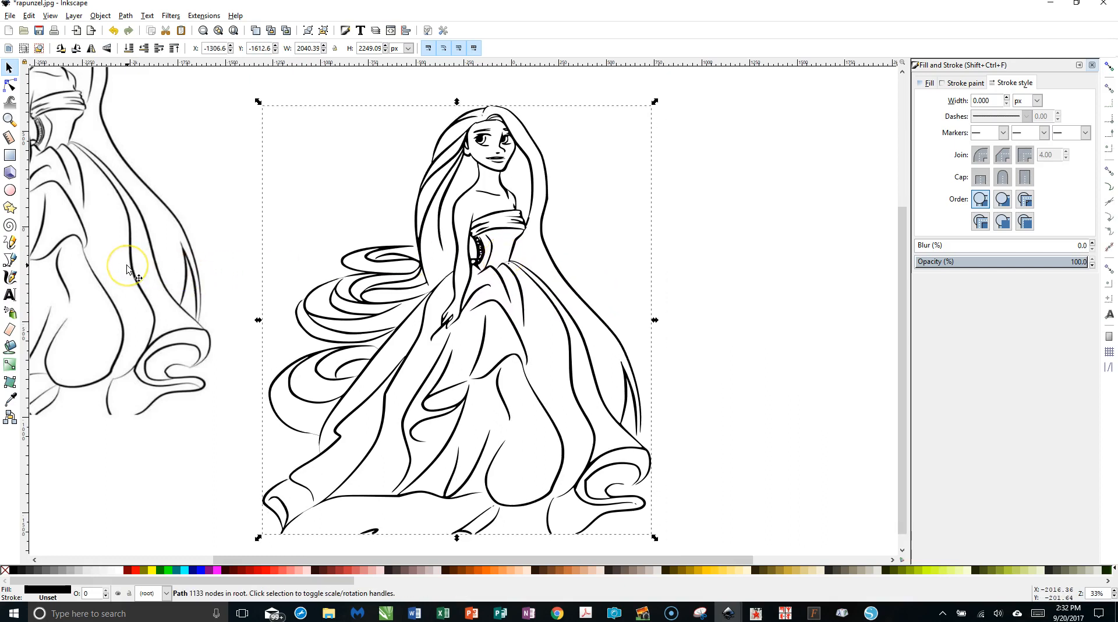
Move the merged drawing aside and bring the whole original image into view beside it for comparison
{"action": "left_click_drag", "start_coordinate": [487, 269], "coordinate": [766, 267]}
{"action": "left_click", "coordinate": [165, 250]}
{"action": "mouse_move", "coordinate": [164, 250]}
{"action": "left_mouse_down"}
{"action": "mouse_move", "coordinate": [326, 313]}
{"action": "mouse_move", "coordinate": [388, 360]}
{"action": "mouse_move", "coordinate": [417, 365]}
{"action": "left_mouse_up"}
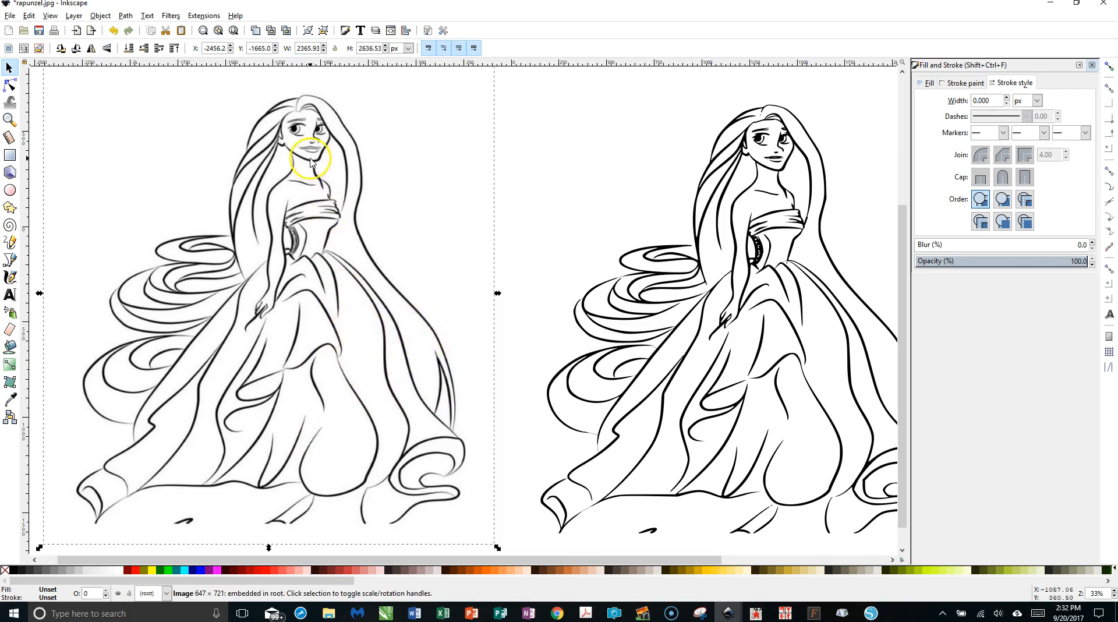
Move the original image back out of the way, return the merged drawing to the middle of the canvas and deselect it
{"action": "left_click_drag", "start_coordinate": [301, 269], "coordinate": [52, 247]}
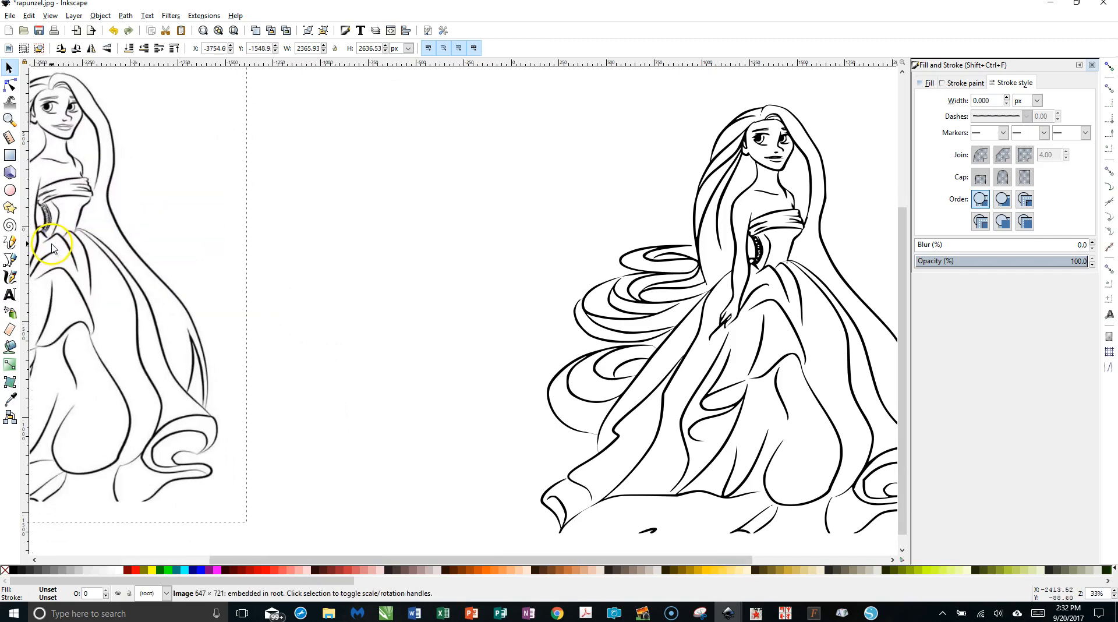
{"action": "left_click", "coordinate": [693, 325]}
{"action": "left_click", "coordinate": [703, 314]}
{"action": "left_click_drag", "start_coordinate": [703, 315], "coordinate": [423, 300]}
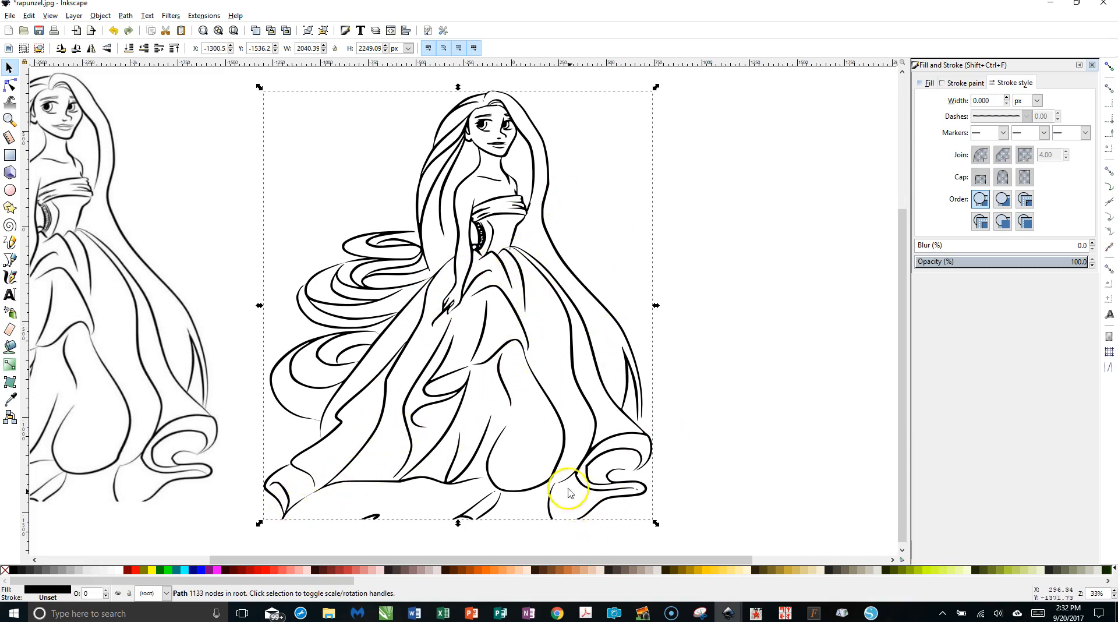
{"action": "left_click", "coordinate": [722, 305]}
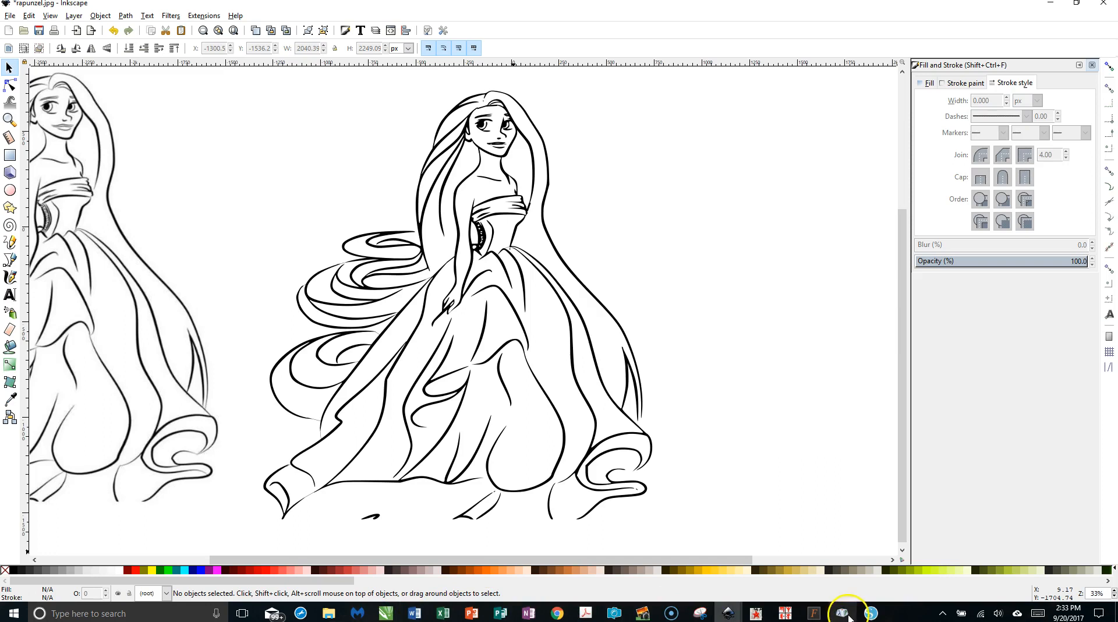
Switch to Snipping Tool, capture the merged drawing as a new snip, copy it and return to Inkscape
{"action": "left_click", "coordinate": [704, 613]}
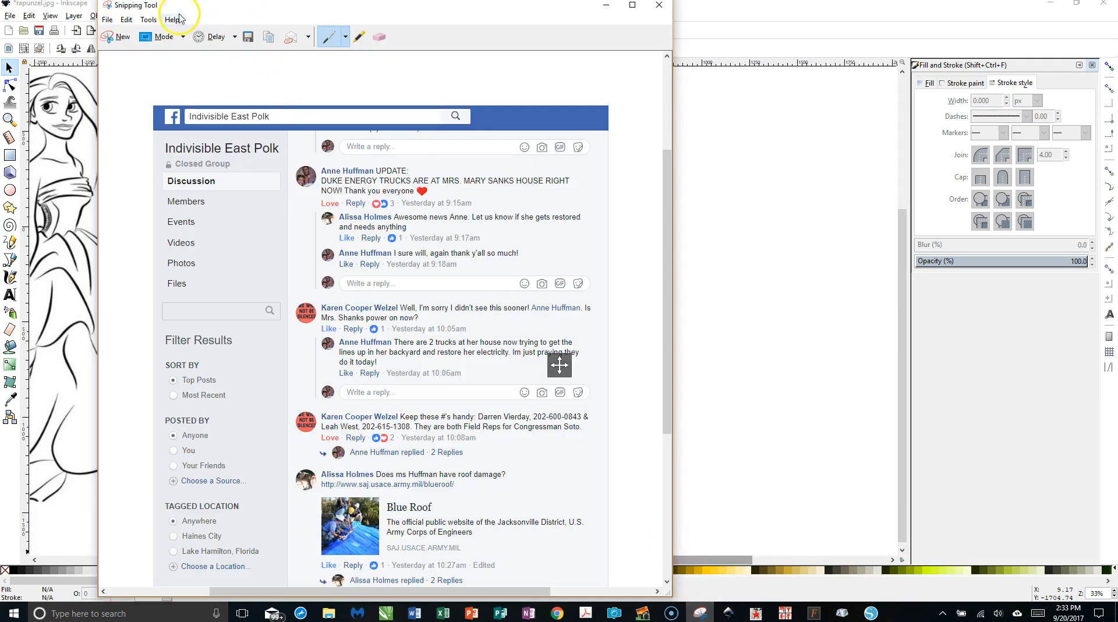
{"action": "left_click", "coordinate": [118, 37]}
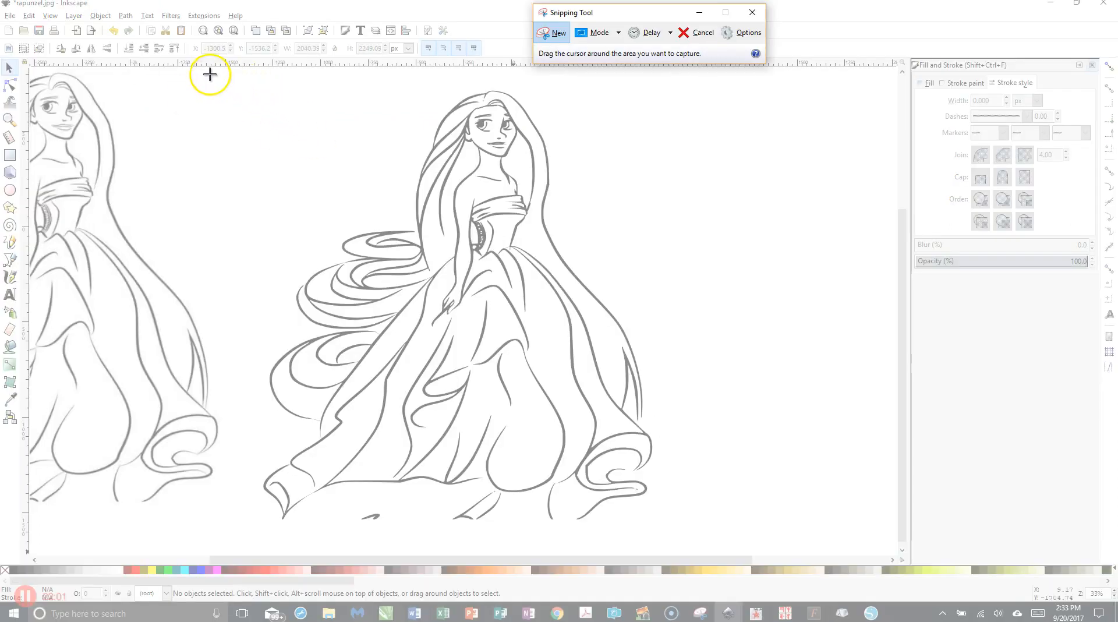
{"action": "mouse_move", "coordinate": [236, 76]}
{"action": "left_mouse_down"}
{"action": "mouse_move", "coordinate": [399, 184]}
{"action": "mouse_move", "coordinate": [630, 412]}
{"action": "mouse_move", "coordinate": [697, 539]}
{"action": "left_mouse_up"}
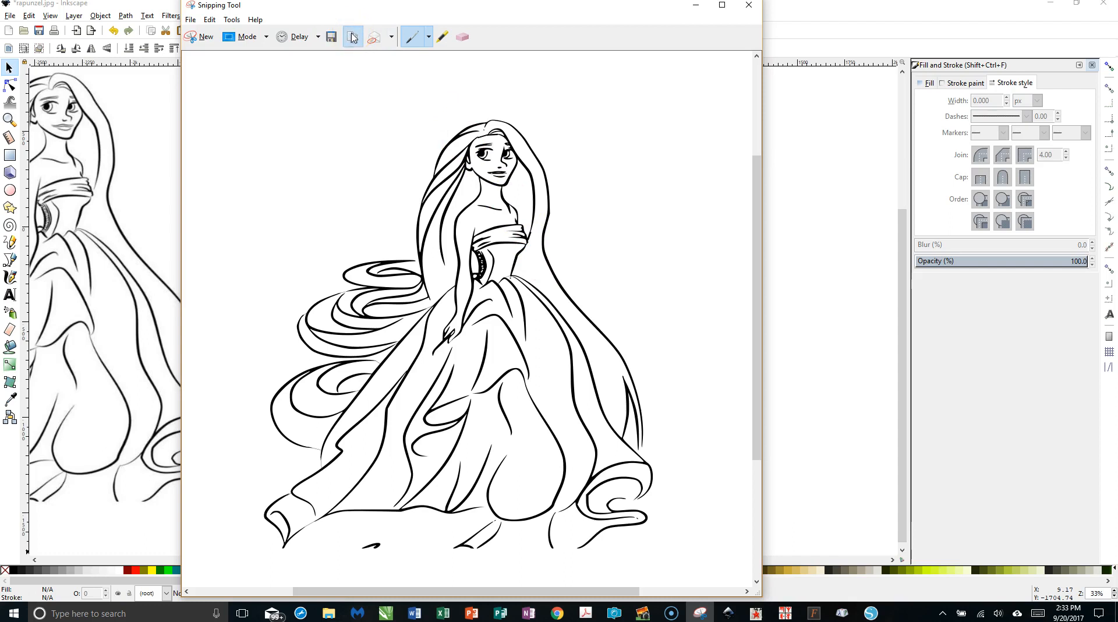
{"action": "left_click", "coordinate": [807, 175]}
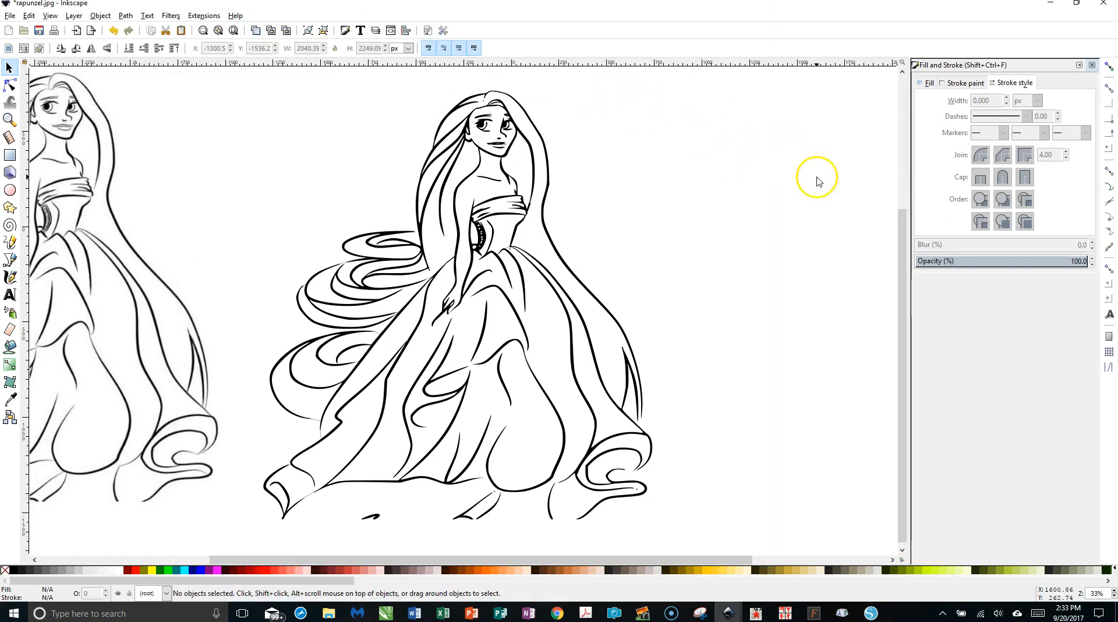
Move the merged drawing out of the way and paste the copied snip onto the cleared canvas
{"action": "mouse_move", "coordinate": [488, 156]}
{"action": "left_mouse_down"}
{"action": "mouse_move", "coordinate": [611, 287]}
{"action": "mouse_move", "coordinate": [836, 449]}
{"action": "mouse_move", "coordinate": [875, 532]}
{"action": "mouse_move", "coordinate": [888, 536]}
{"action": "left_mouse_up"}
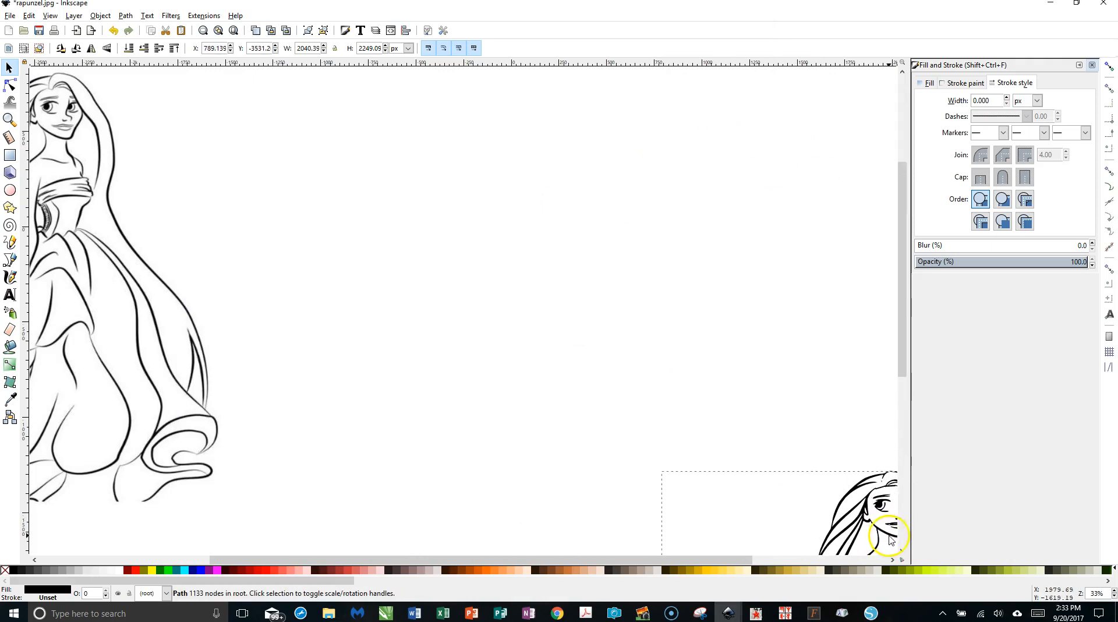
{"action": "left_click", "coordinate": [391, 191]}
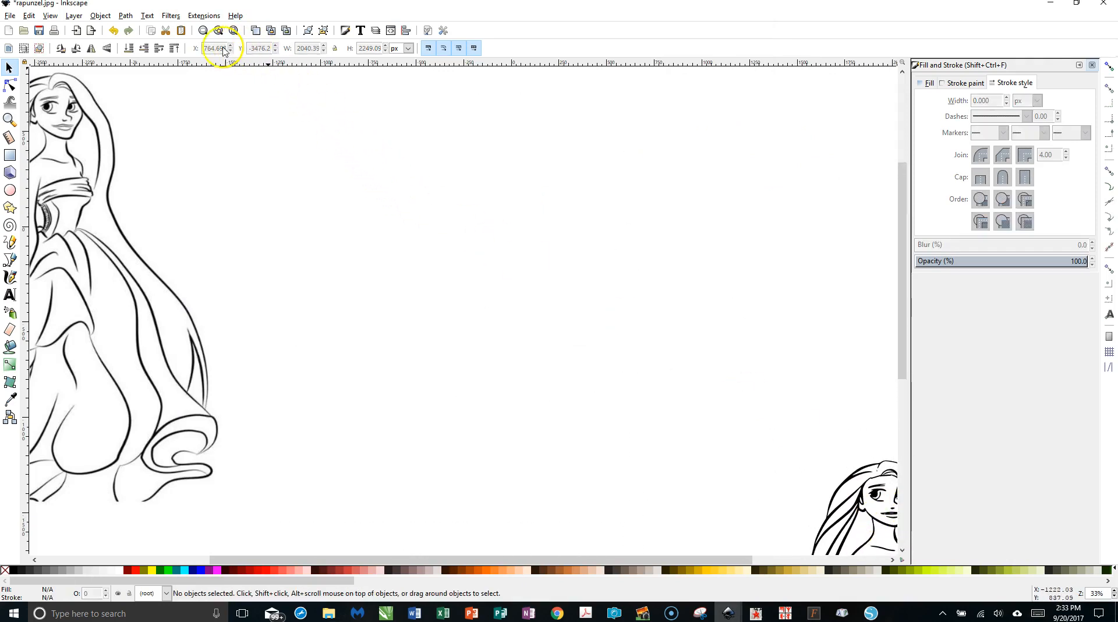
{"action": "left_click", "coordinate": [182, 30]}
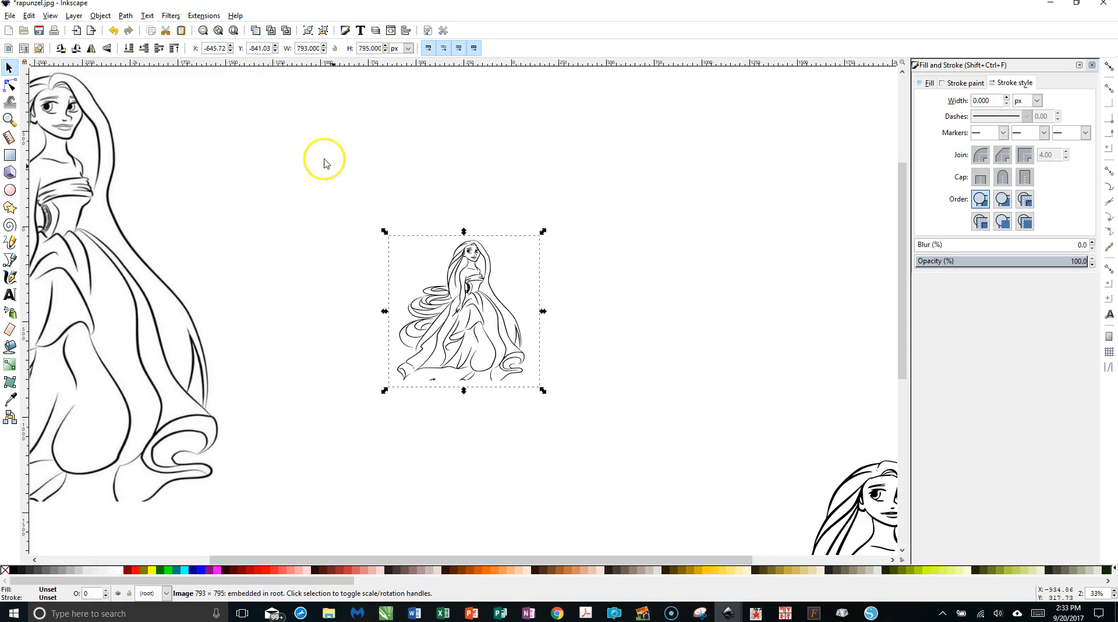
Enlarge the pasted snip to about 2500 by 2507 px in the cleared area and shift the original image farther away
{"action": "left_click_drag", "start_coordinate": [542, 230], "coordinate": [780, 42]}
{"action": "left_click_drag", "start_coordinate": [644, 137], "coordinate": [474, 262]}
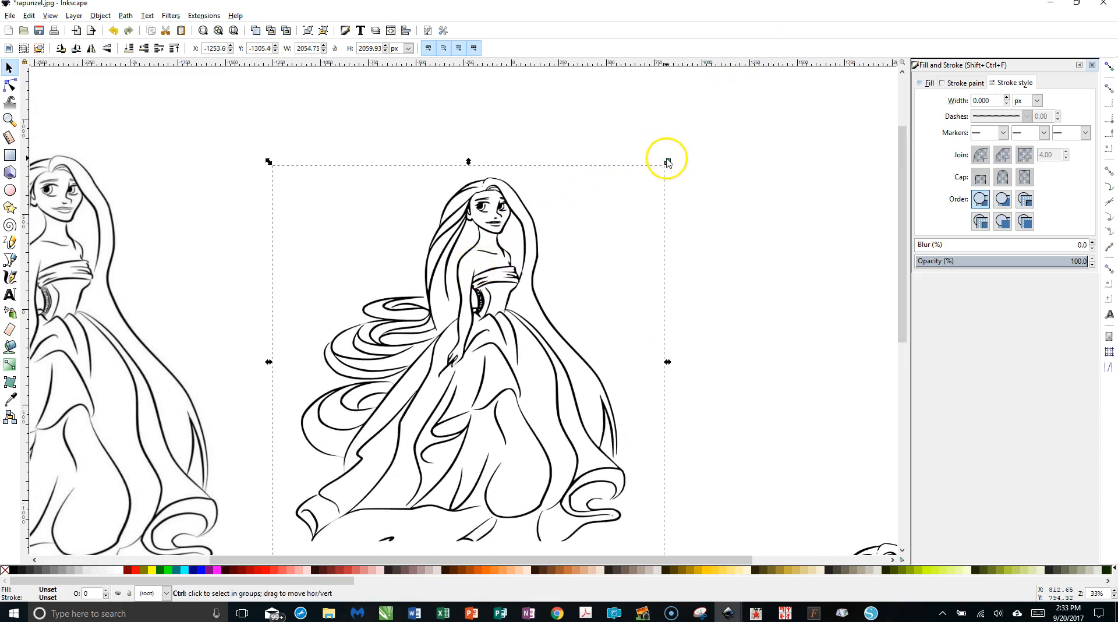
{"action": "left_click_drag", "start_coordinate": [667, 163], "coordinate": [749, 75]}
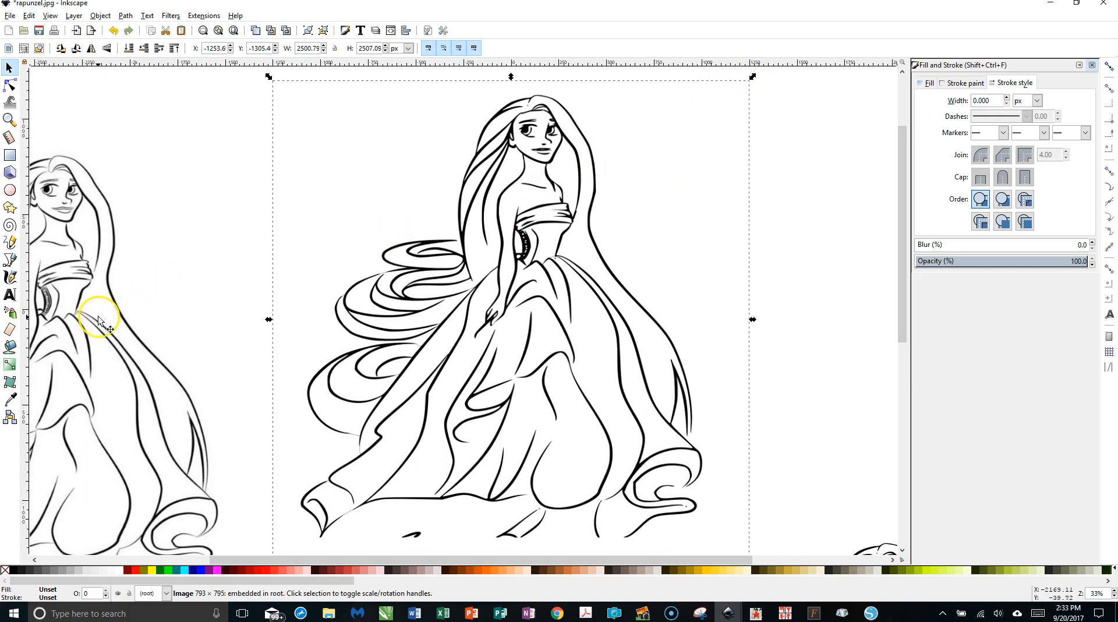
{"action": "left_click_drag", "start_coordinate": [113, 336], "coordinate": [51, 287]}
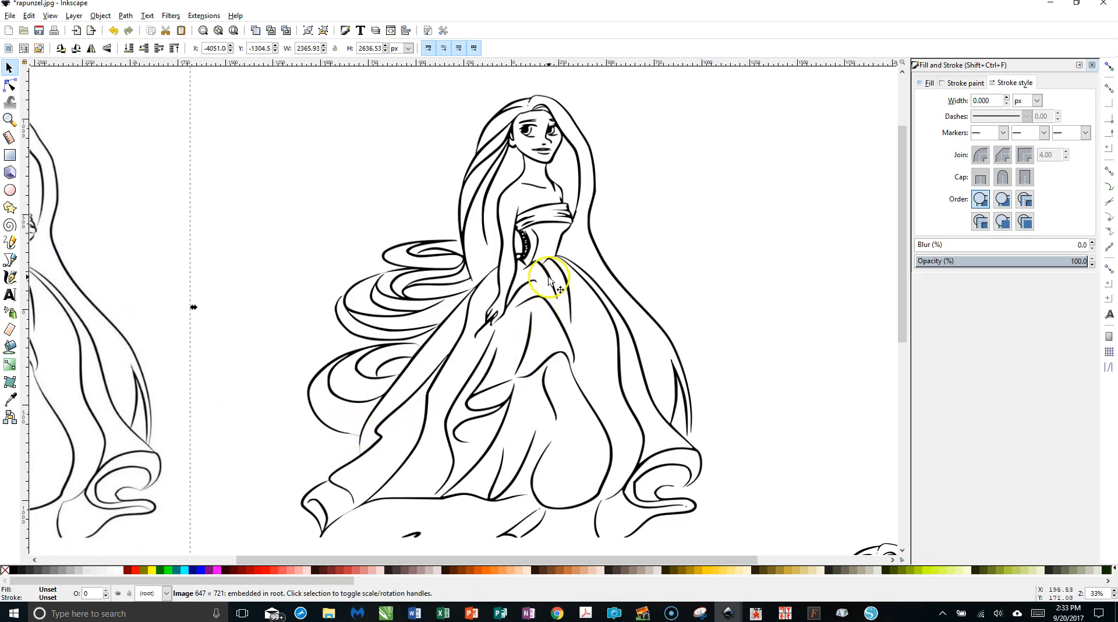
Trace the original image and the pasted snip into paths using a brightness cutoff with threshold 0.680
{"action": "left_click", "coordinate": [120, 18]}
{"action": "left_click", "coordinate": [135, 53]}
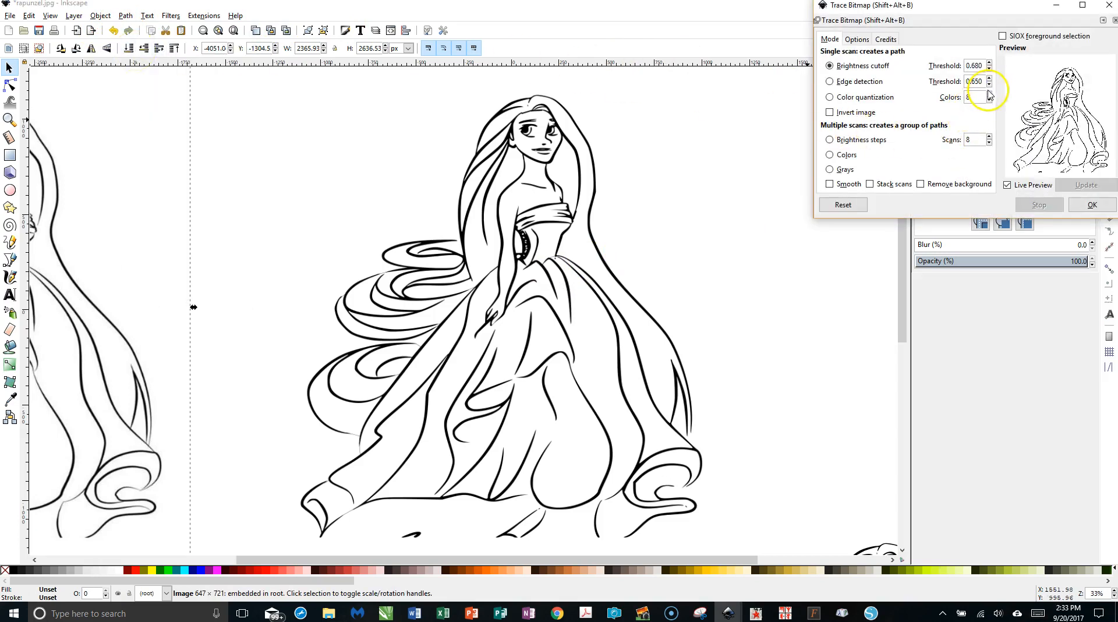
{"action": "left_click", "coordinate": [1086, 206]}
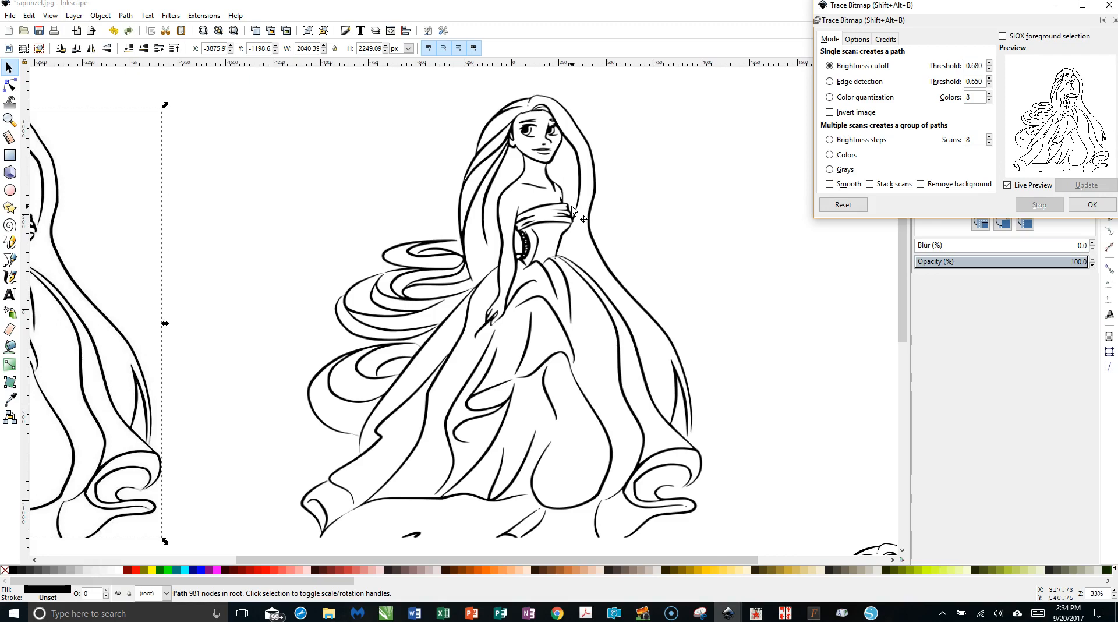
{"action": "left_click", "coordinate": [307, 142]}
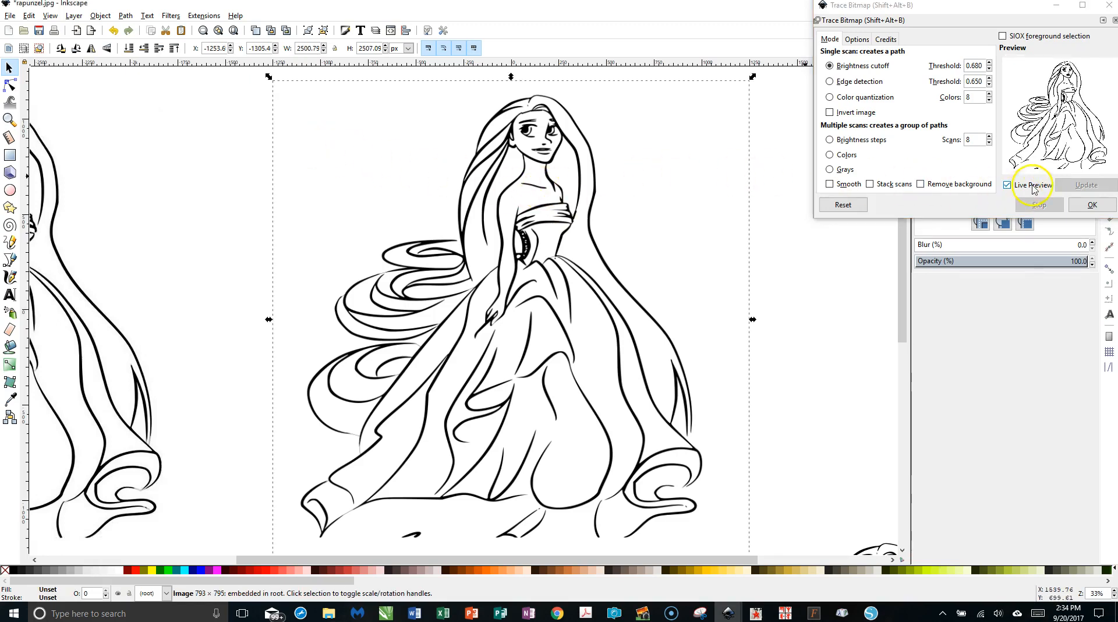
{"action": "left_click", "coordinate": [1092, 204]}
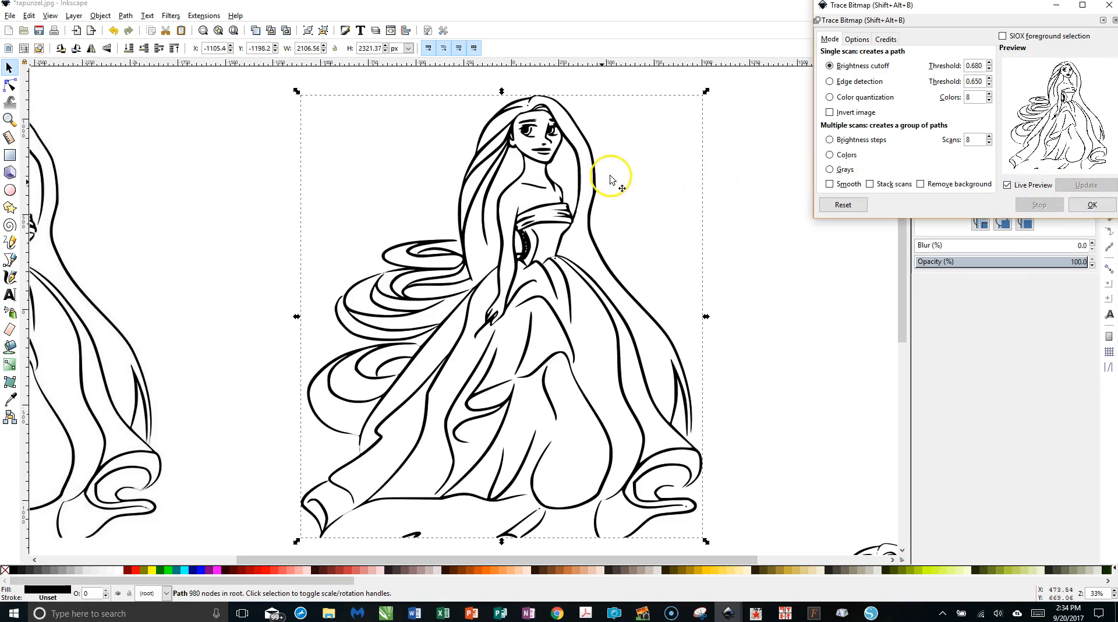
Move the new trace off the pasted snip, delete the snip image and put the trace in its place
{"action": "mouse_move", "coordinate": [606, 181]}
{"action": "left_mouse_down"}
{"action": "mouse_move", "coordinate": [716, 237]}
{"action": "mouse_move", "coordinate": [787, 253]}
{"action": "left_mouse_up"}
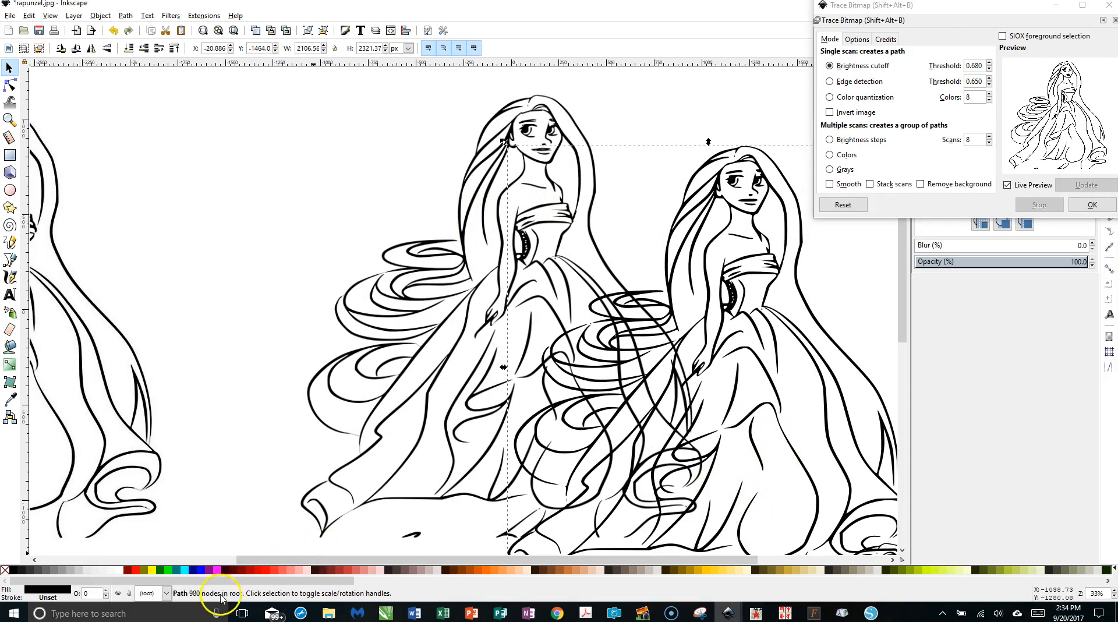
{"action": "left_click", "coordinate": [364, 402]}
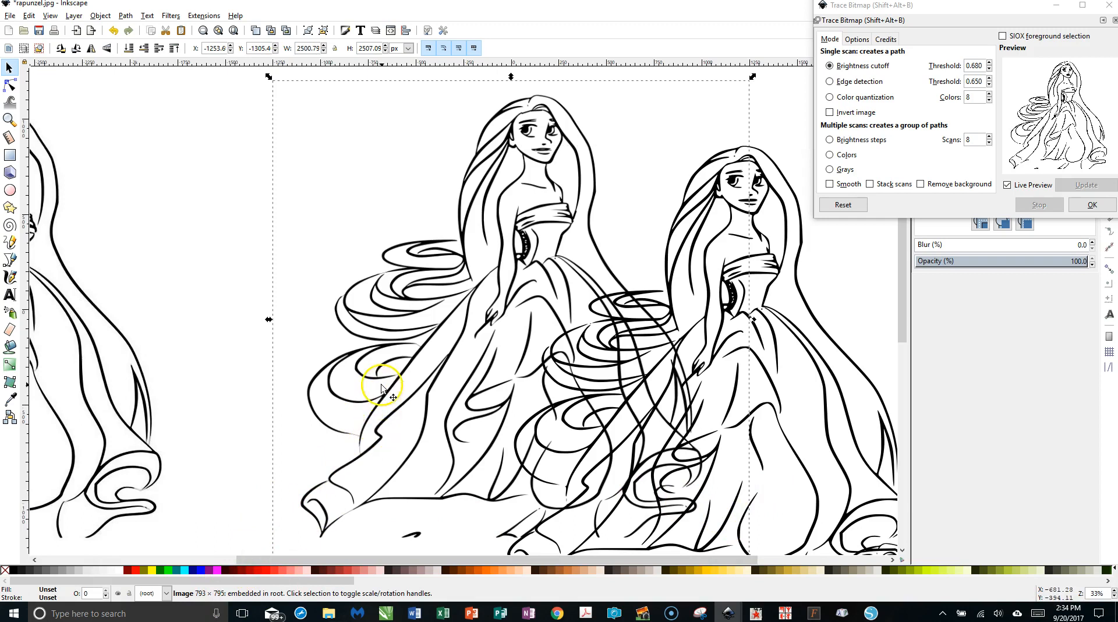
{"action": "key", "text": "Delete"}
{"action": "left_click_drag", "start_coordinate": [623, 324], "coordinate": [365, 275]}
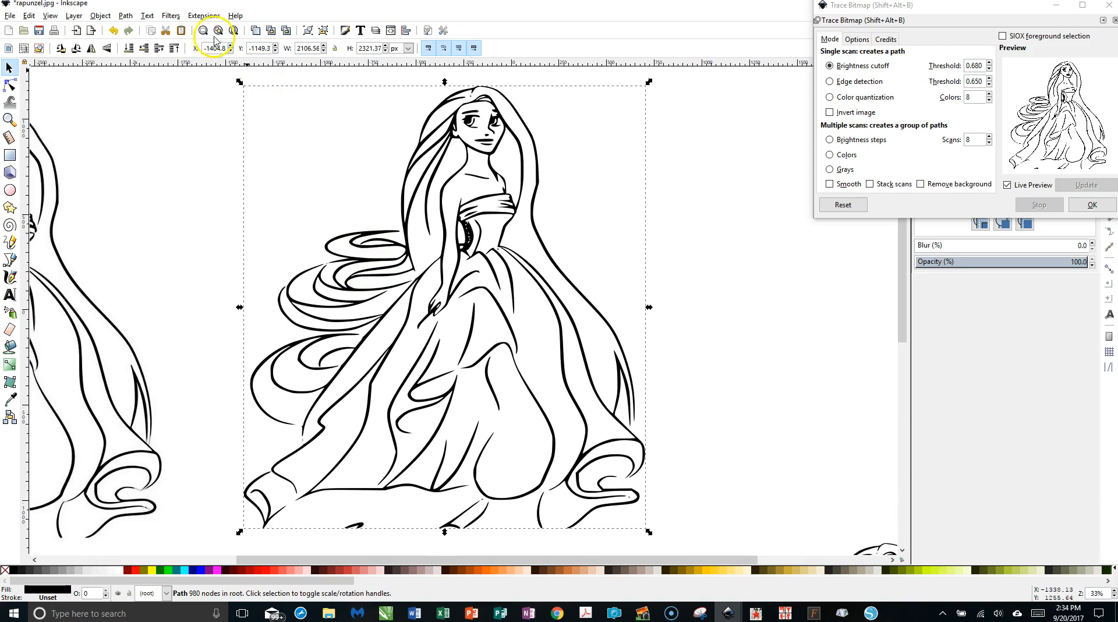
Break the new traced drawing apart into separate paths, check the dress and hair pieces, and deselect them
{"action": "left_click", "coordinate": [126, 17]}
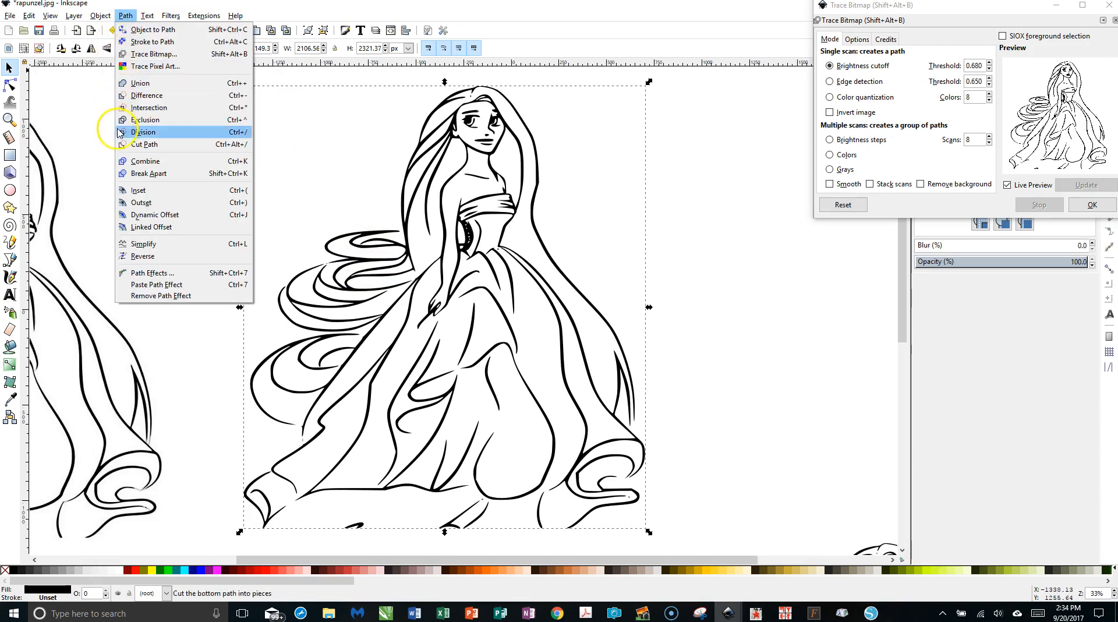
{"action": "left_click", "coordinate": [136, 170]}
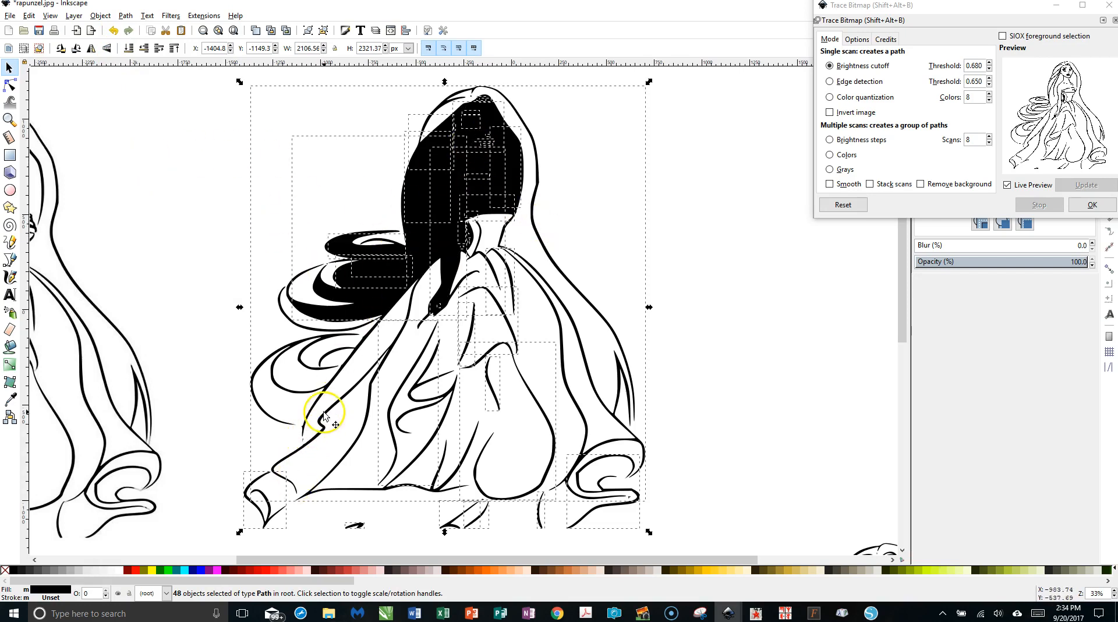
{"action": "scroll", "coordinate": [325, 415], "scroll_direction": "up", "scroll_amount": 3}
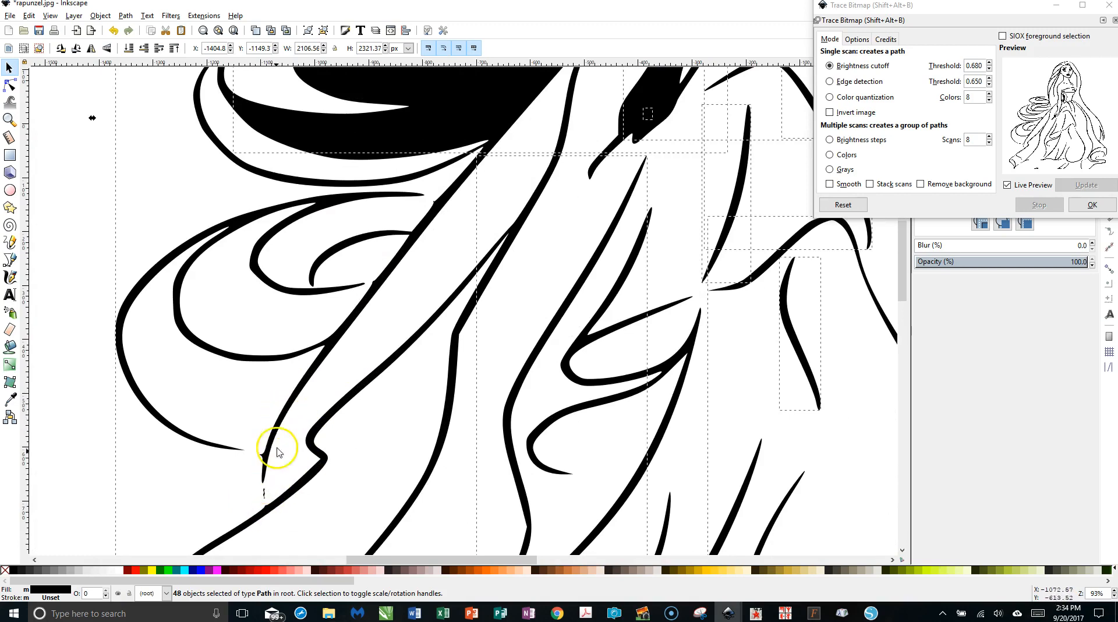
{"action": "scroll", "coordinate": [547, 228], "scroll_direction": "down", "scroll_amount": 3}
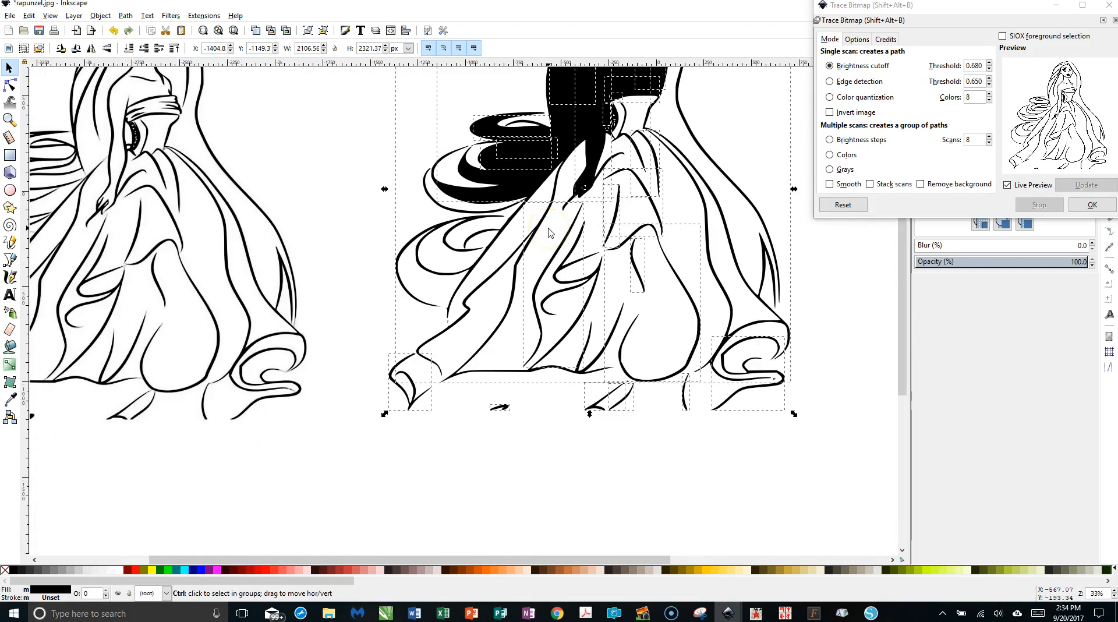
{"action": "scroll", "coordinate": [582, 191], "scroll_direction": "down", "scroll_amount": 2}
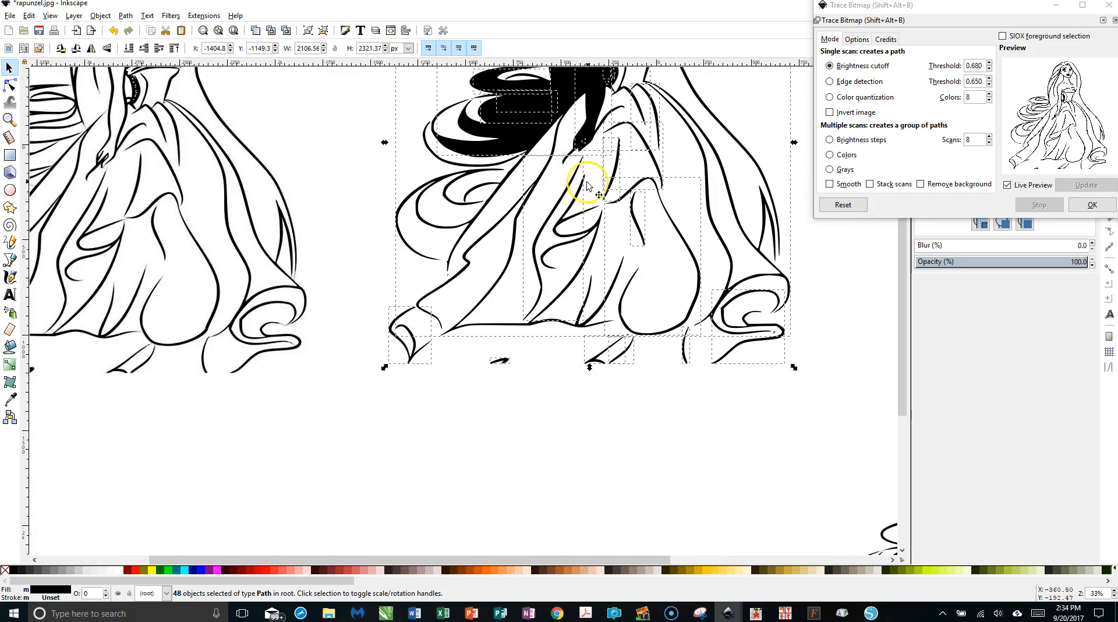
{"action": "scroll", "coordinate": [587, 185], "scroll_direction": "up", "scroll_amount": 6}
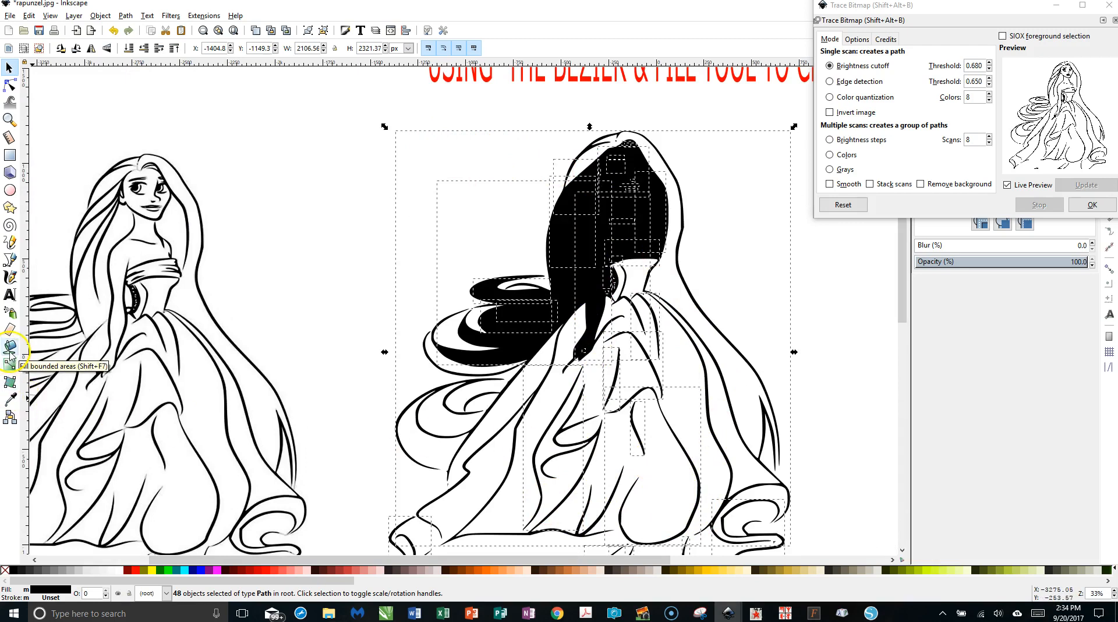
{"action": "left_click", "coordinate": [347, 411]}
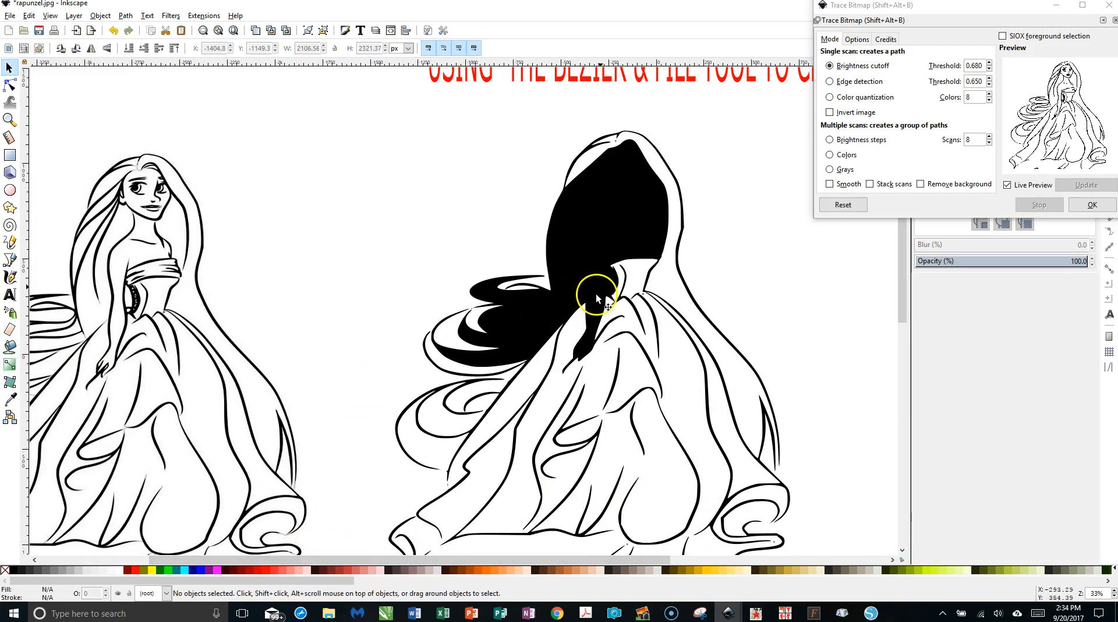
Fill the narrow hair strand and the hair area on the opposite side of the head with gold #FFCC00
{"action": "left_click", "coordinate": [569, 224]}
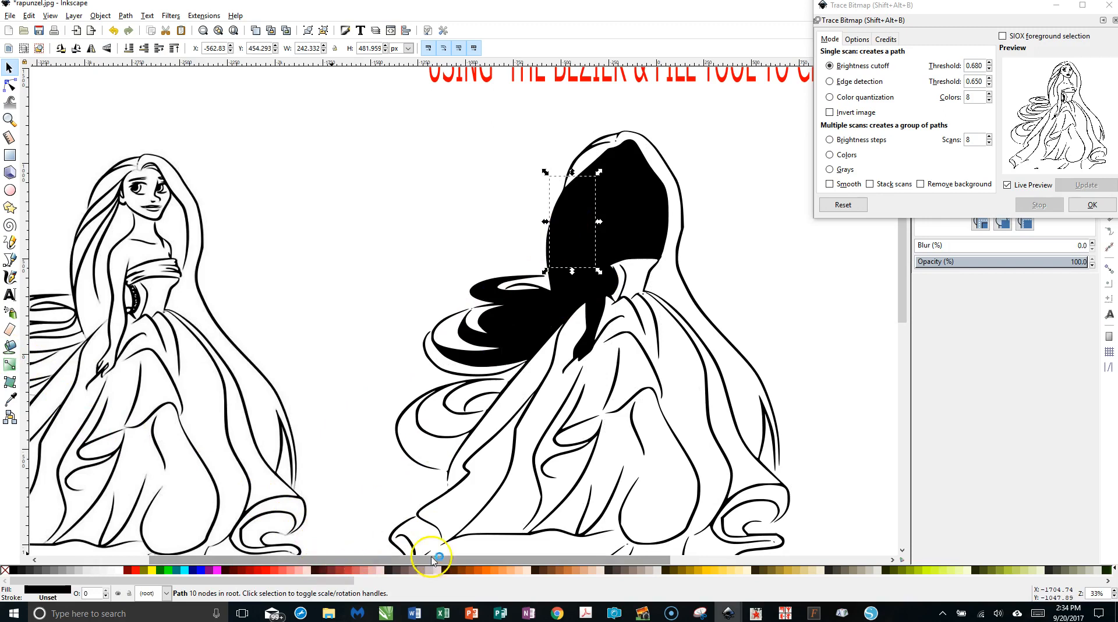
{"action": "left_click", "coordinate": [712, 570]}
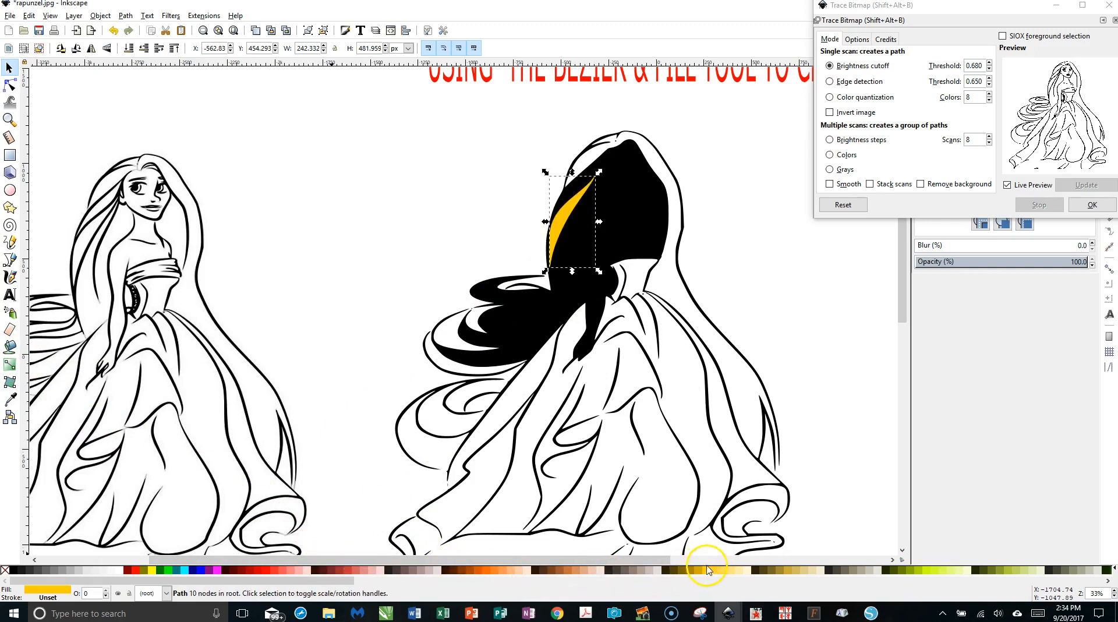
{"action": "left_click", "coordinate": [641, 200]}
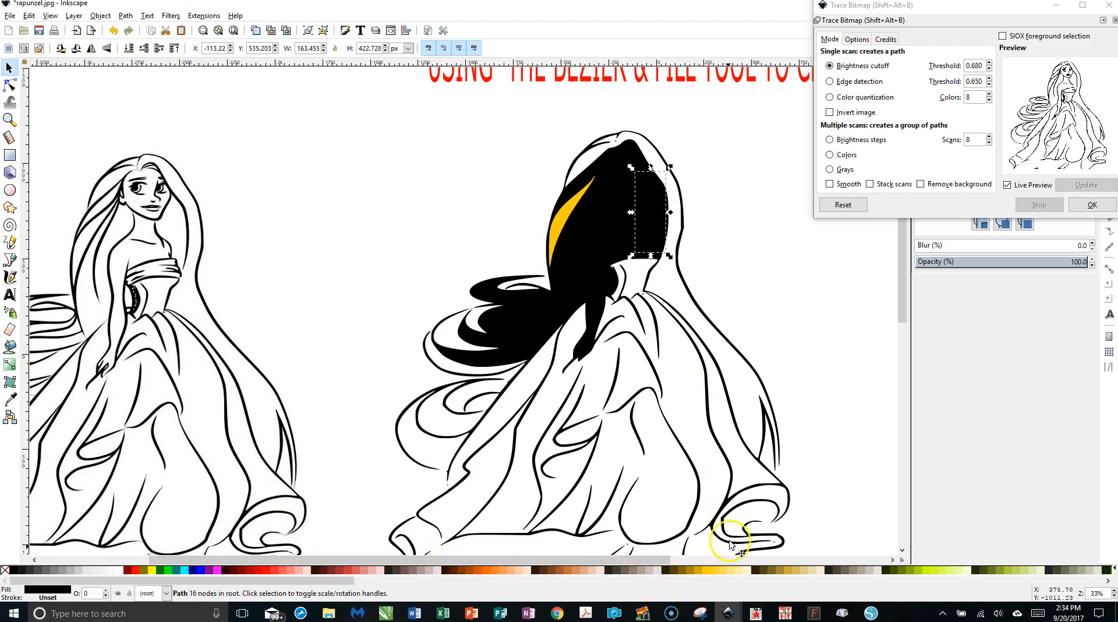
{"action": "scroll", "coordinate": [713, 576], "scroll_direction": "down", "scroll_amount": 5}
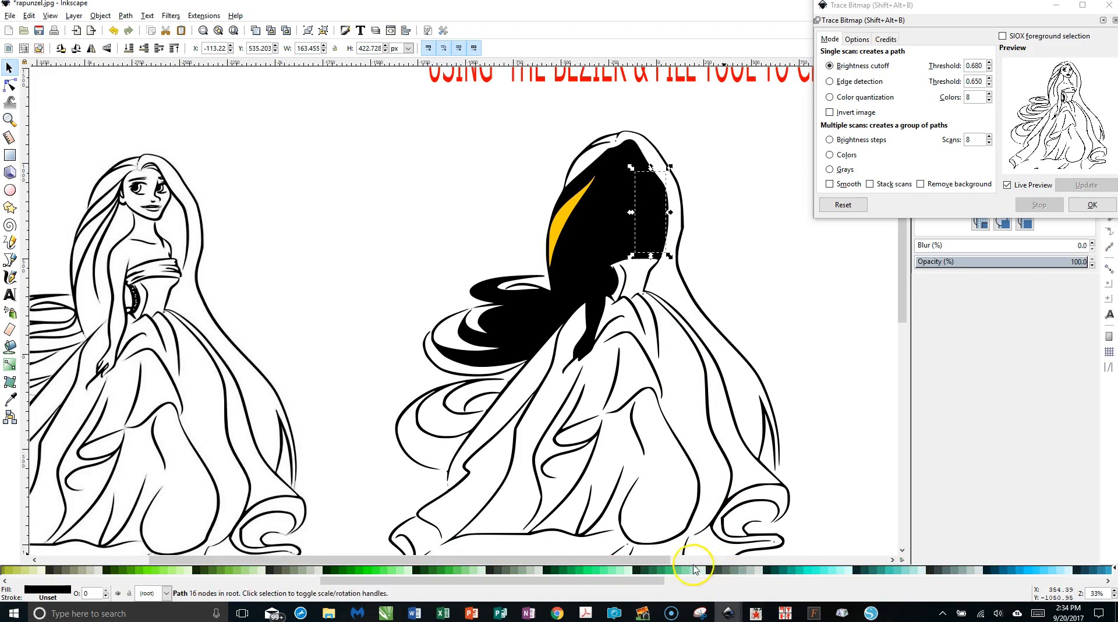
{"action": "scroll", "coordinate": [356, 583], "scroll_direction": "up", "scroll_amount": 5}
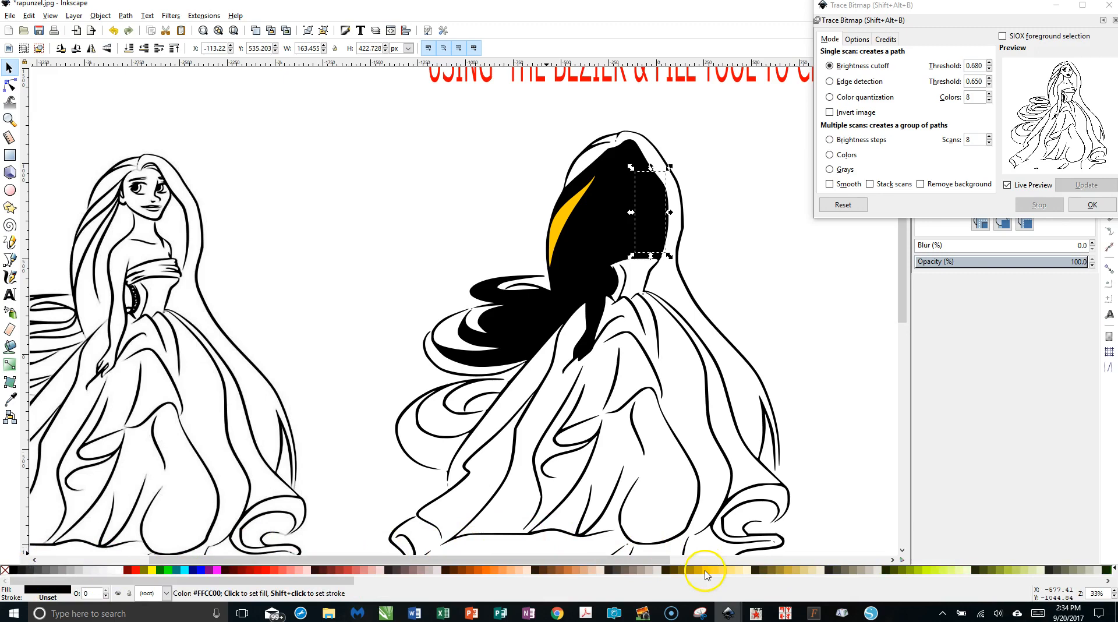
{"action": "left_click", "coordinate": [703, 570]}
{"action": "left_click", "coordinate": [727, 216]}
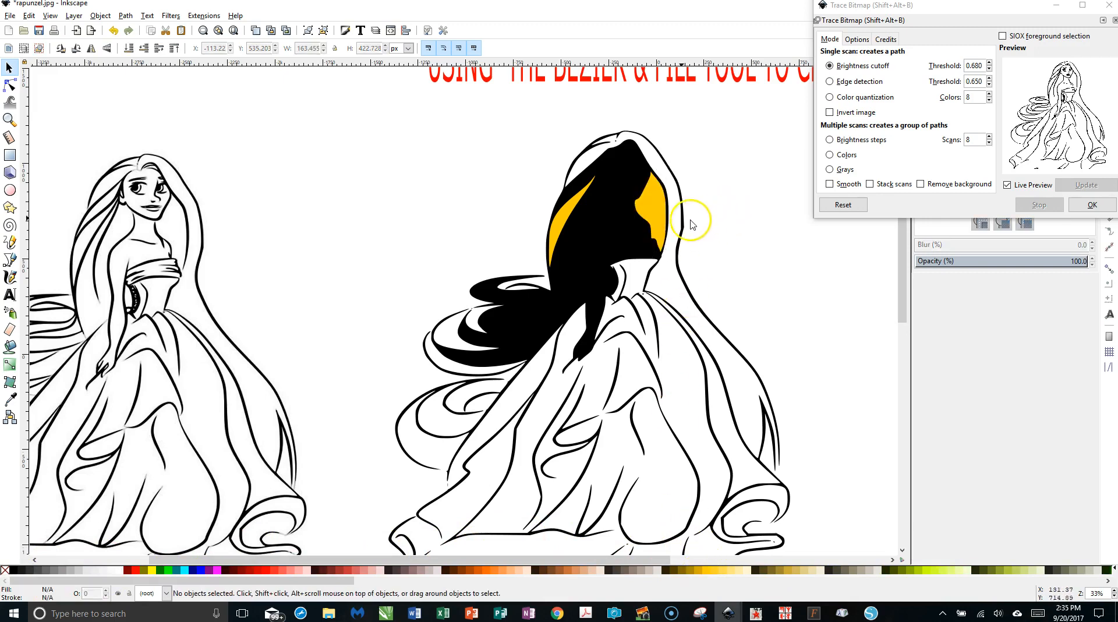
{"action": "scroll", "coordinate": [626, 294], "scroll_direction": "down", "scroll_amount": 5}
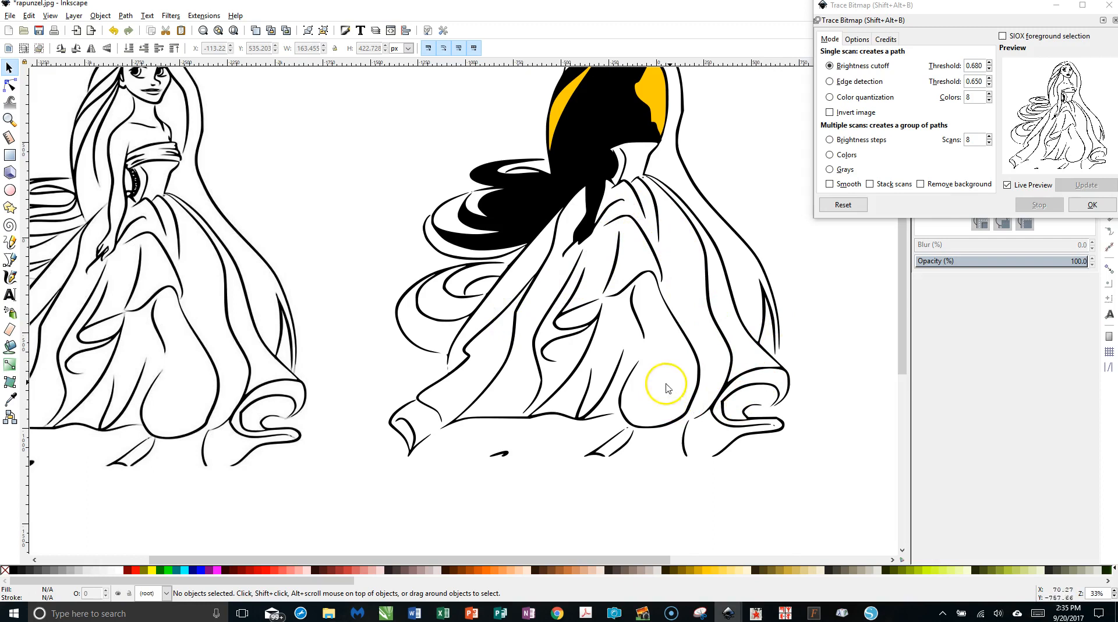
Delete all pieces of the broken-apart drawing with the gold fills and move the spare traced drawing into its place
{"action": "scroll", "coordinate": [463, 362], "scroll_direction": "up", "scroll_amount": 2}
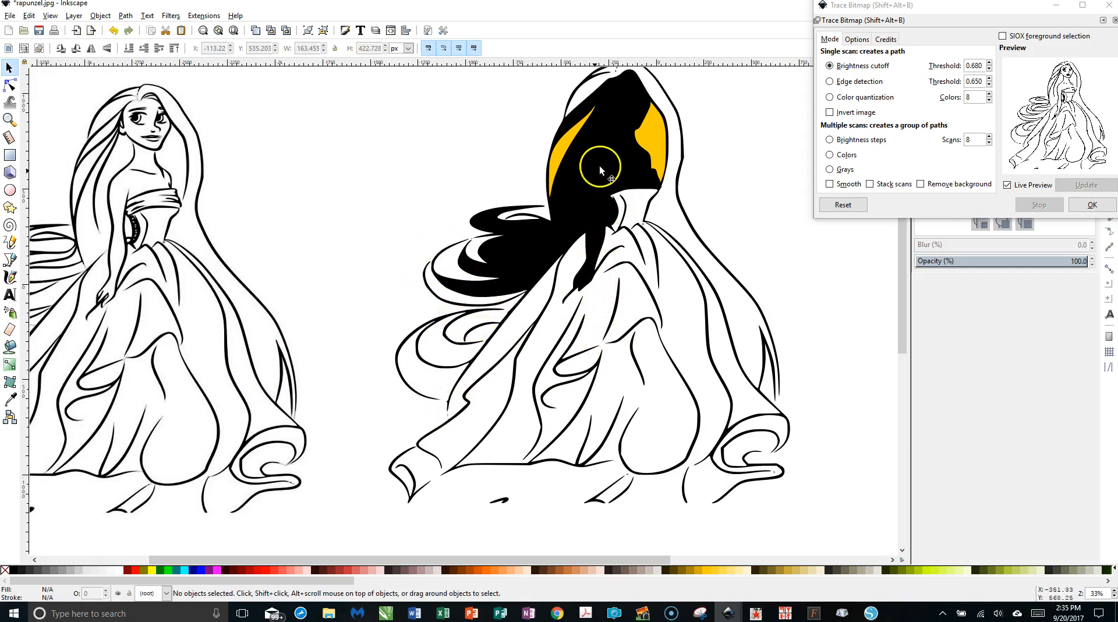
{"action": "left_click", "coordinate": [618, 268]}
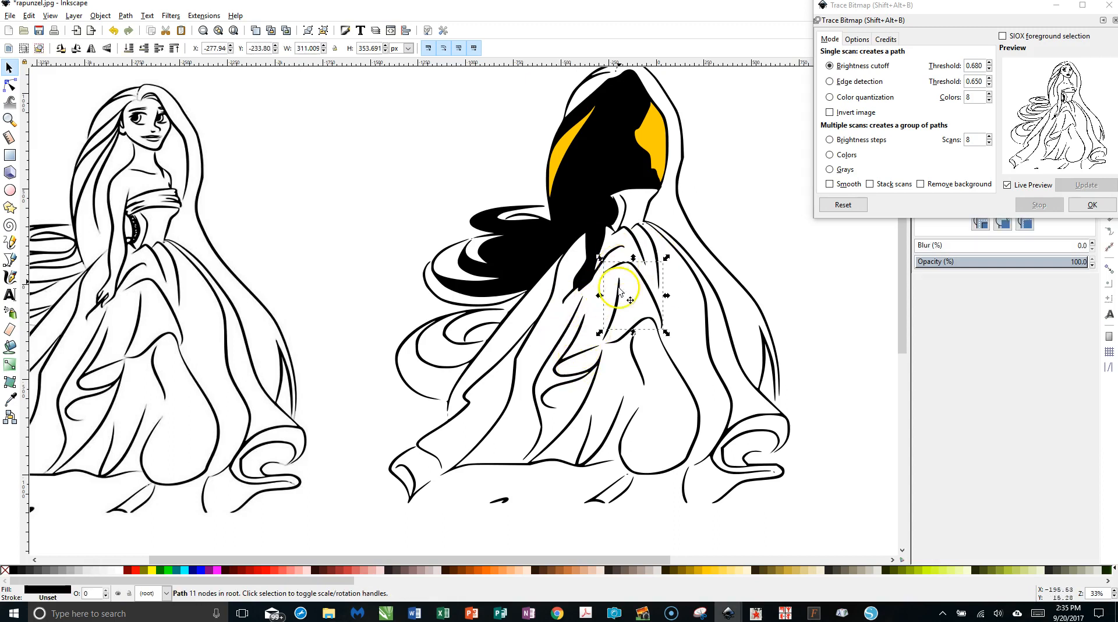
{"action": "left_click", "coordinate": [435, 472]}
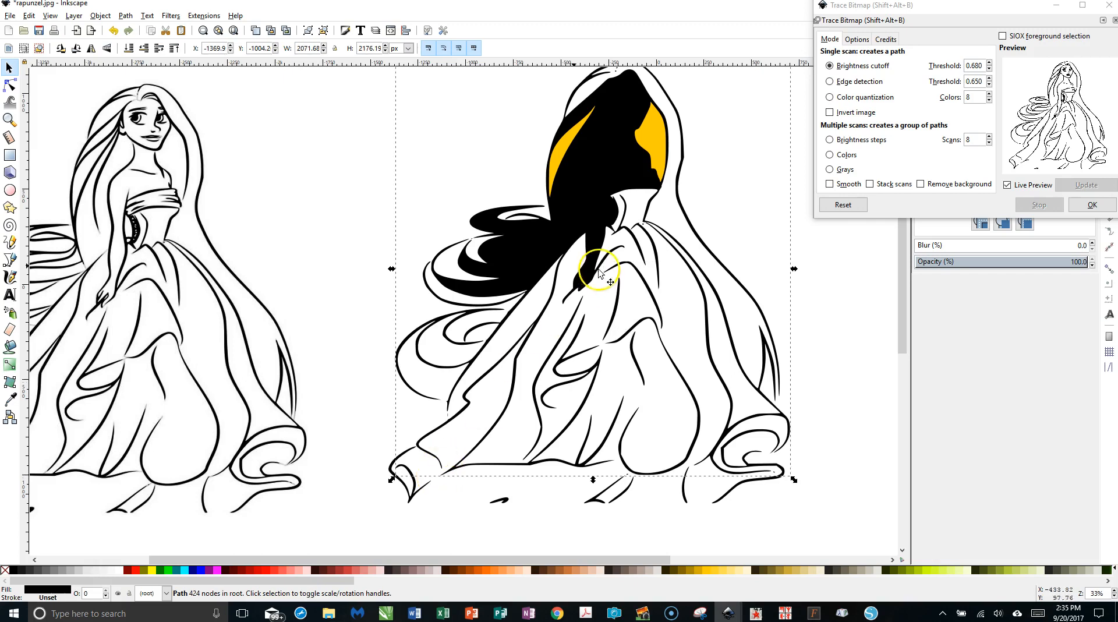
{"action": "key", "text": "Delete"}
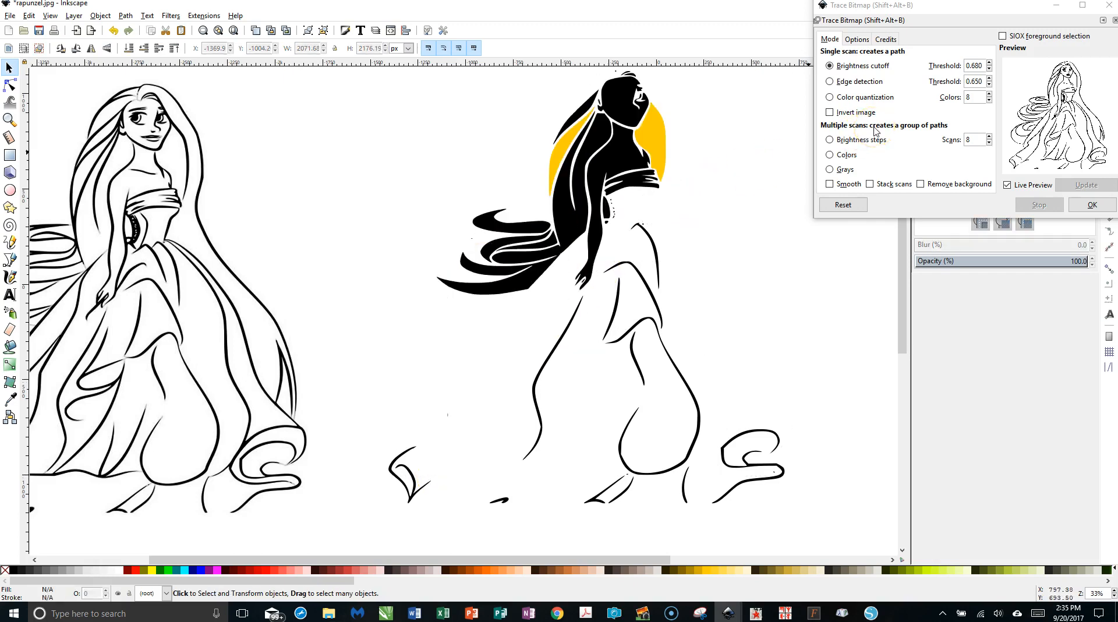
{"action": "scroll", "coordinate": [527, 156], "scroll_direction": "up", "scroll_amount": 1}
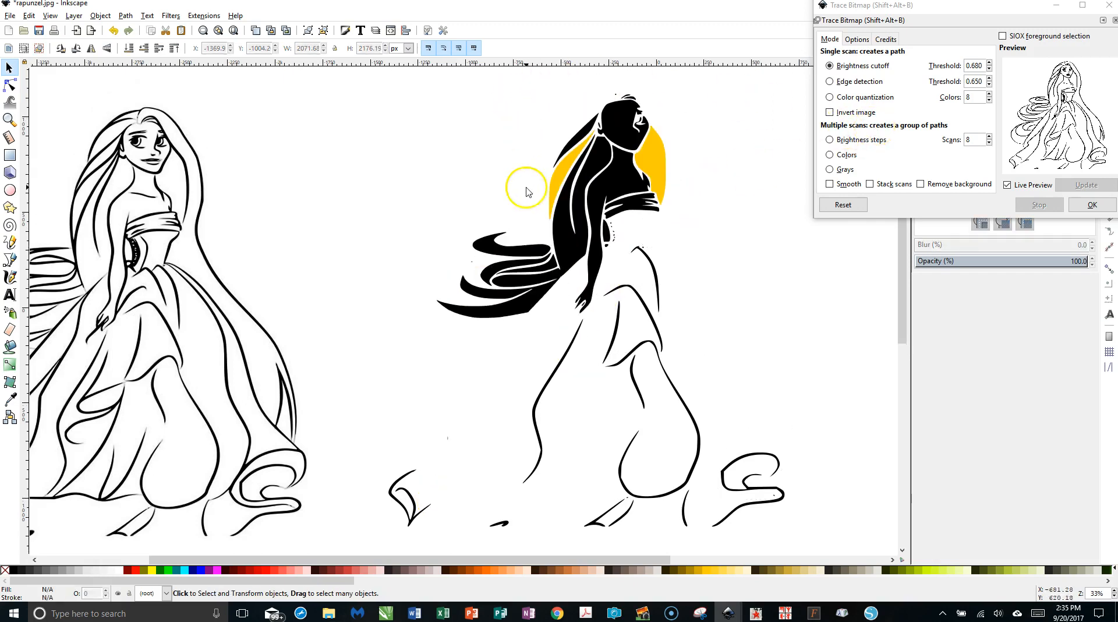
{"action": "scroll", "coordinate": [523, 188], "scroll_direction": "down", "scroll_amount": 1}
{"action": "mouse_move", "coordinate": [403, 96]}
{"action": "left_mouse_down"}
{"action": "mouse_move", "coordinate": [739, 452]}
{"action": "mouse_move", "coordinate": [743, 474]}
{"action": "left_mouse_up"}
{"action": "key", "text": "Delete"}
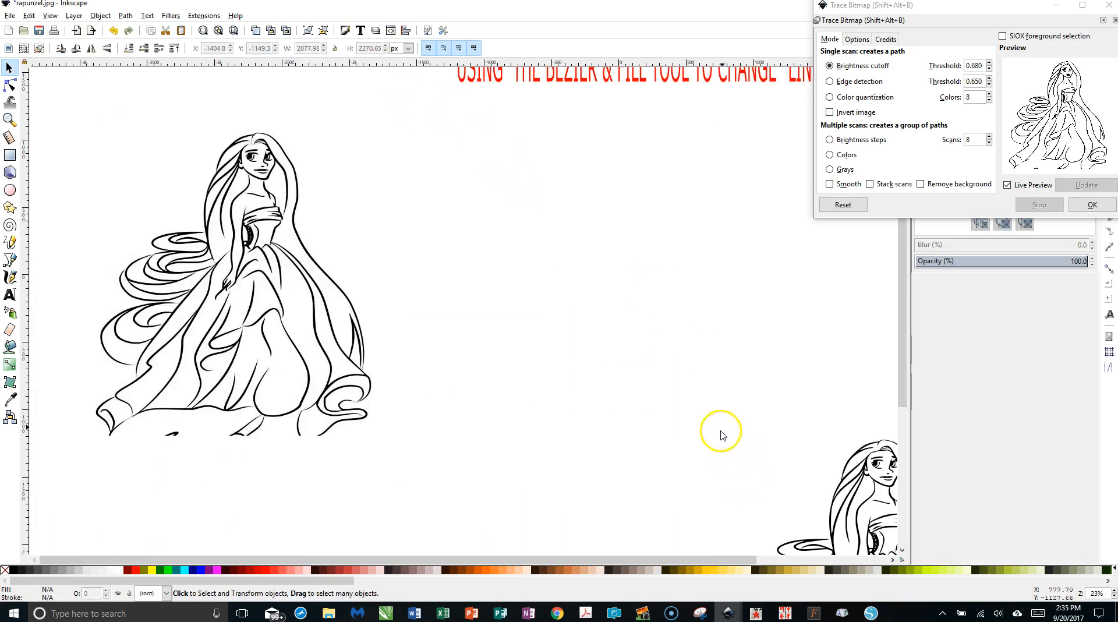
{"action": "left_click", "coordinate": [880, 500]}
{"action": "mouse_move", "coordinate": [881, 500]}
{"action": "left_mouse_down"}
{"action": "mouse_move", "coordinate": [687, 186]}
{"action": "mouse_move", "coordinate": [673, 187]}
{"action": "left_mouse_up"}
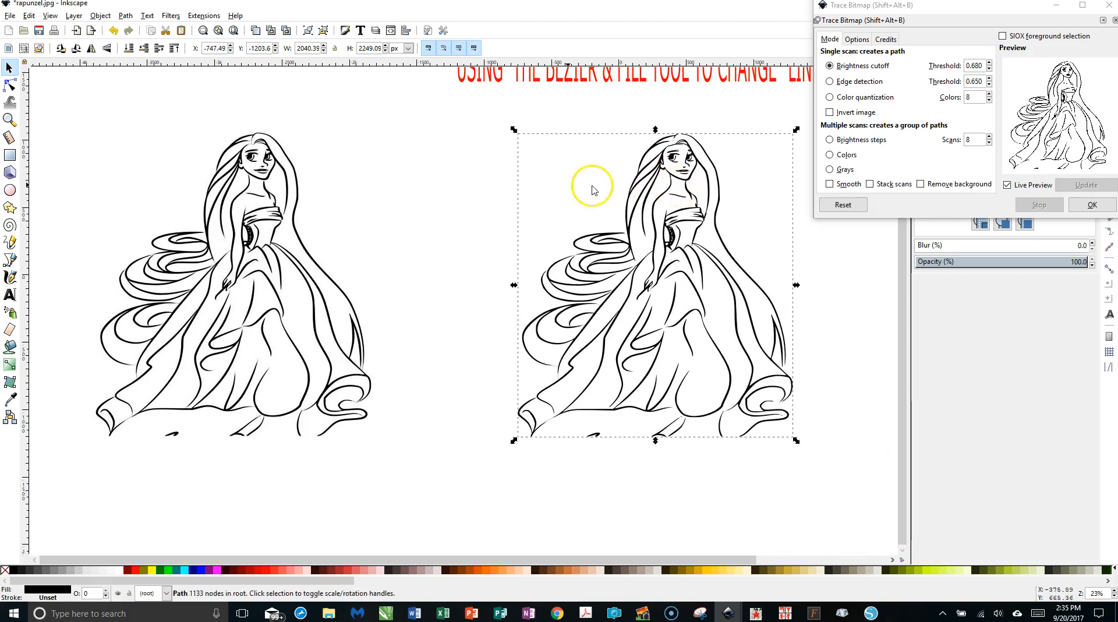
Delete the other traced drawing and the original image beneath it, and move the remaining trace to the middle of the cleared canvas
{"action": "left_click", "coordinate": [239, 245]}
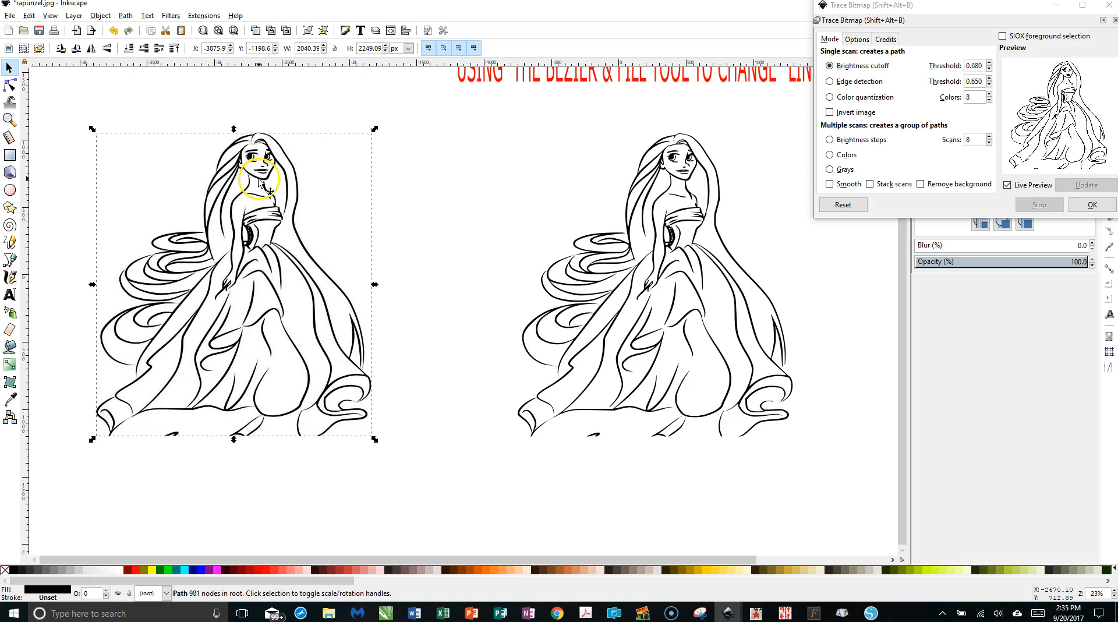
{"action": "left_click", "coordinate": [629, 267]}
{"action": "mouse_move", "coordinate": [303, 275]}
{"action": "left_mouse_down"}
{"action": "mouse_move", "coordinate": [155, 287]}
{"action": "mouse_move", "coordinate": [163, 274]}
{"action": "mouse_move", "coordinate": [260, 287]}
{"action": "left_mouse_up"}
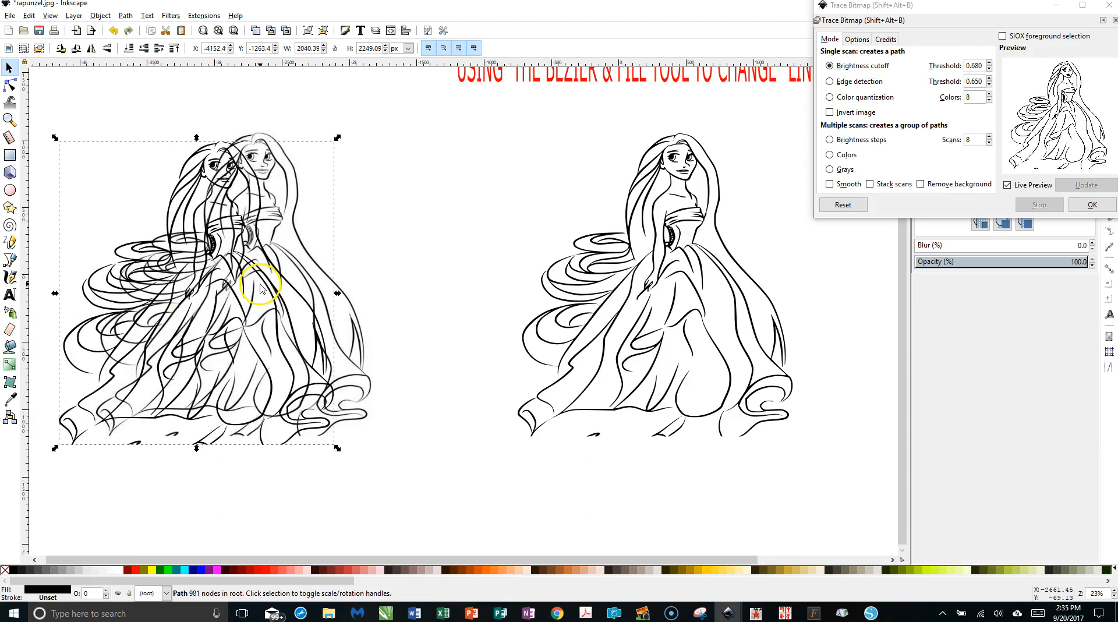
{"action": "key", "text": "Delete"}
{"action": "left_click", "coordinate": [259, 279]}
{"action": "key", "text": "Delete"}
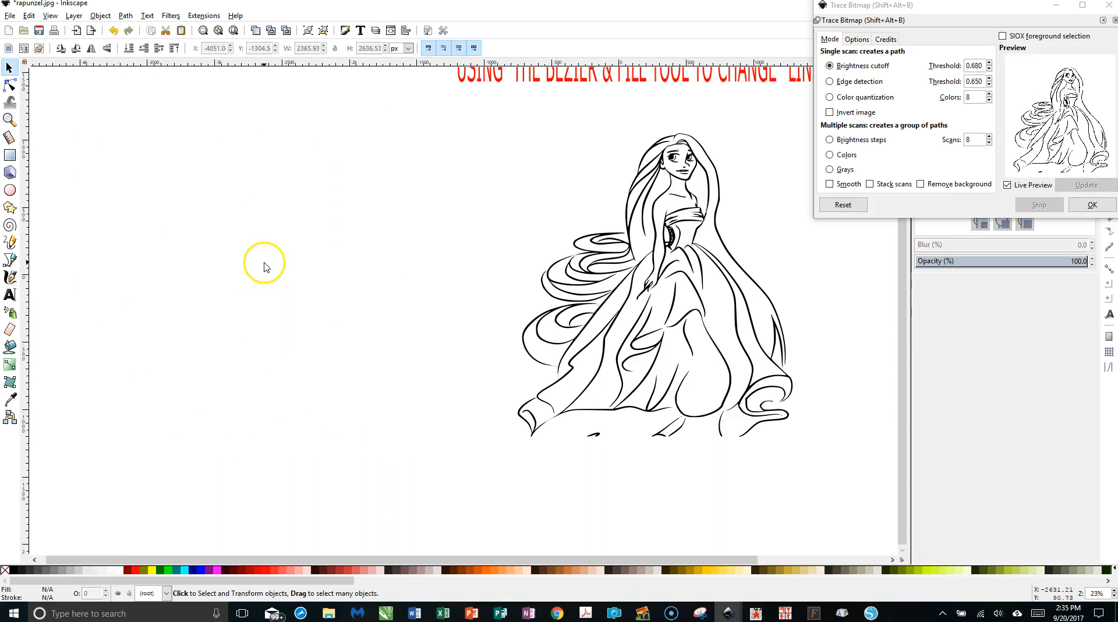
{"action": "mouse_move", "coordinate": [603, 274]}
{"action": "left_mouse_down"}
{"action": "mouse_move", "coordinate": [312, 274]}
{"action": "mouse_move", "coordinate": [321, 274]}
{"action": "left_mouse_up"}
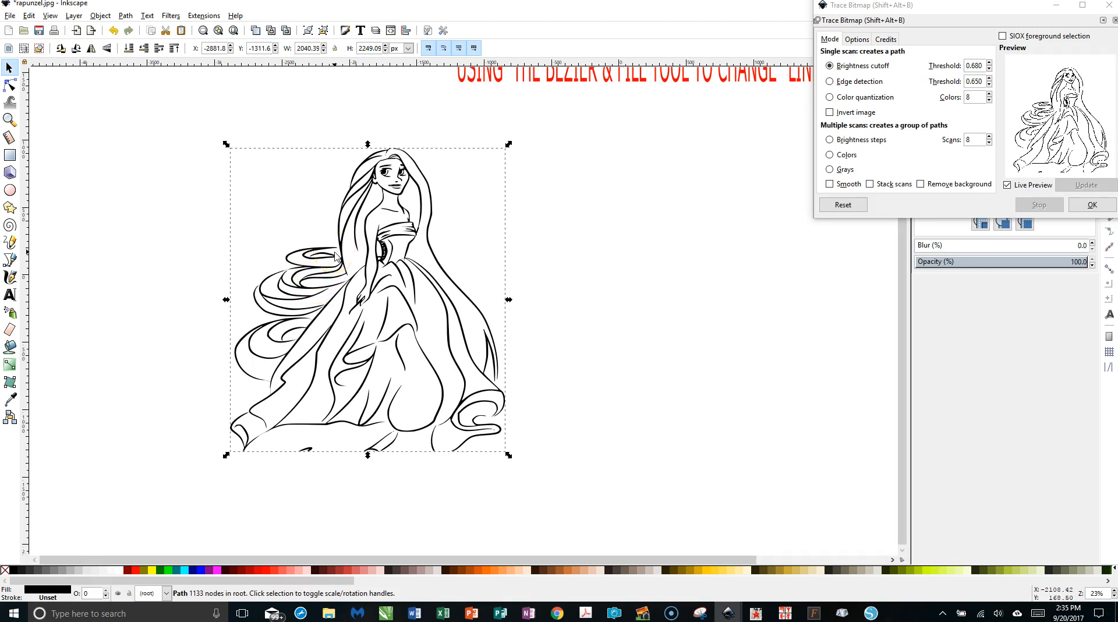
Close the gap at the outer edge of the middle hair curl with a short Bezier line and set its stroke width to 4 px
{"action": "scroll", "coordinate": [306, 294], "scroll_direction": "up", "scroll_amount": 3}
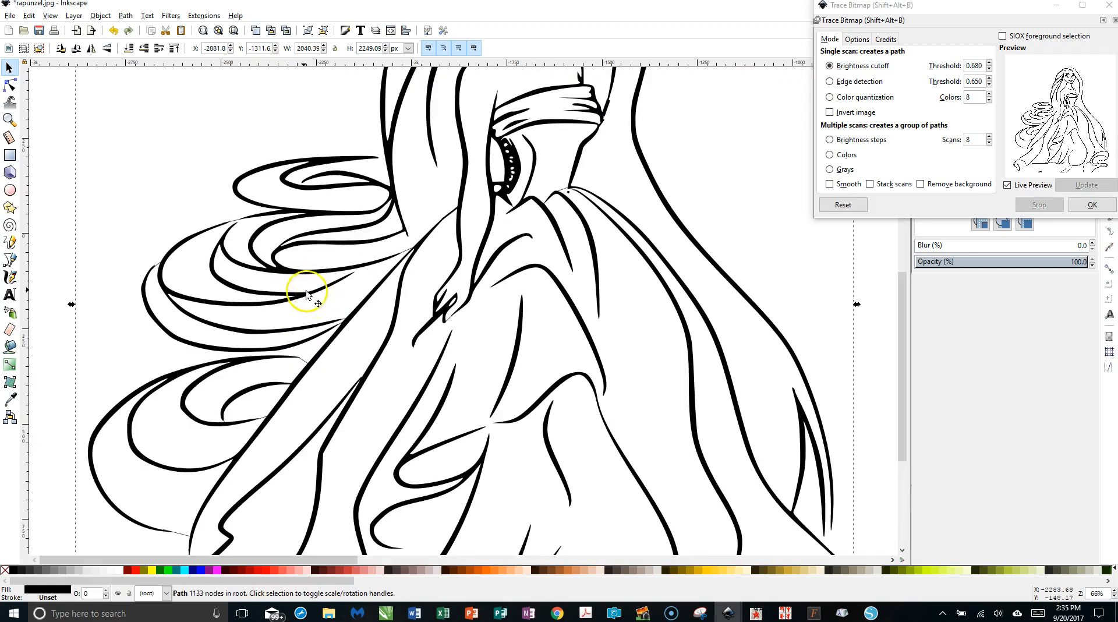
{"action": "left_click", "coordinate": [59, 236]}
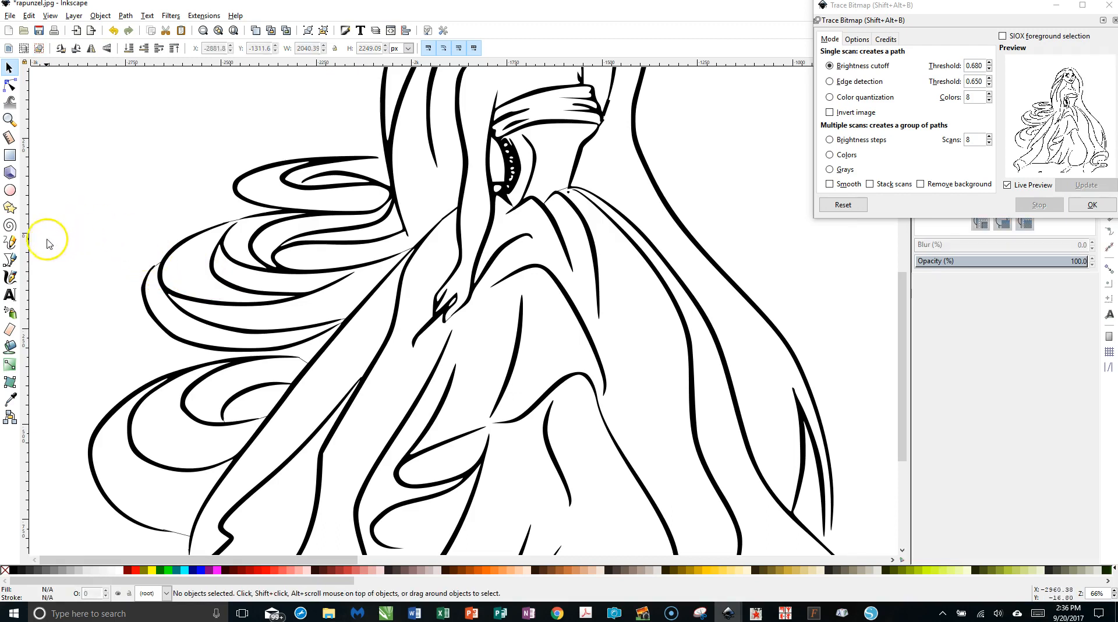
{"action": "left_click", "coordinate": [10, 260]}
{"action": "left_click", "coordinate": [153, 266]}
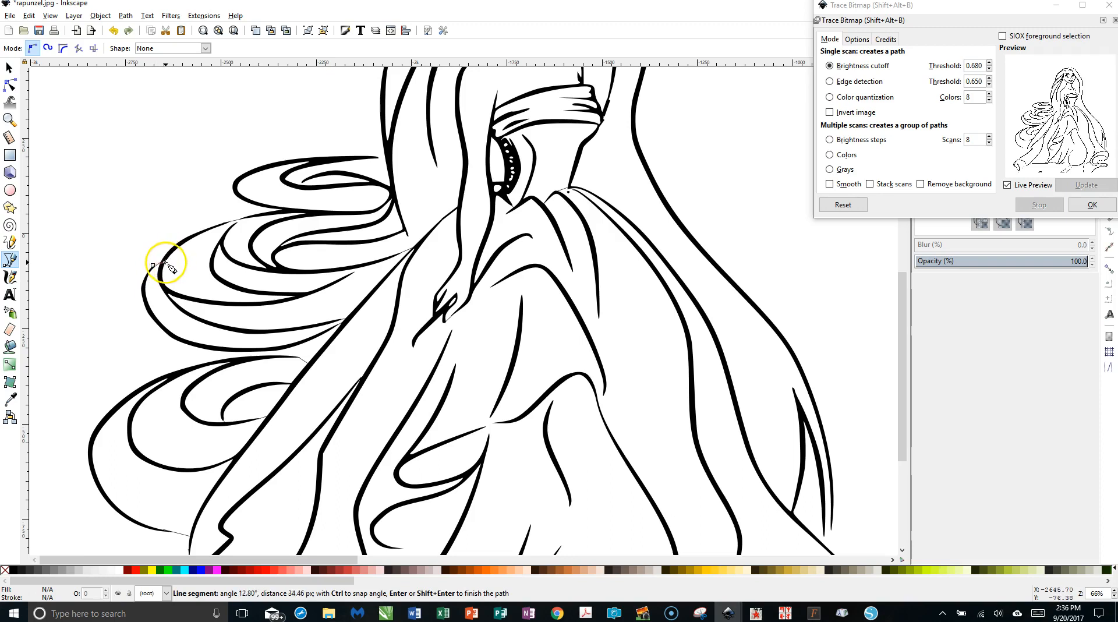
{"action": "double_click", "coordinate": [166, 262]}
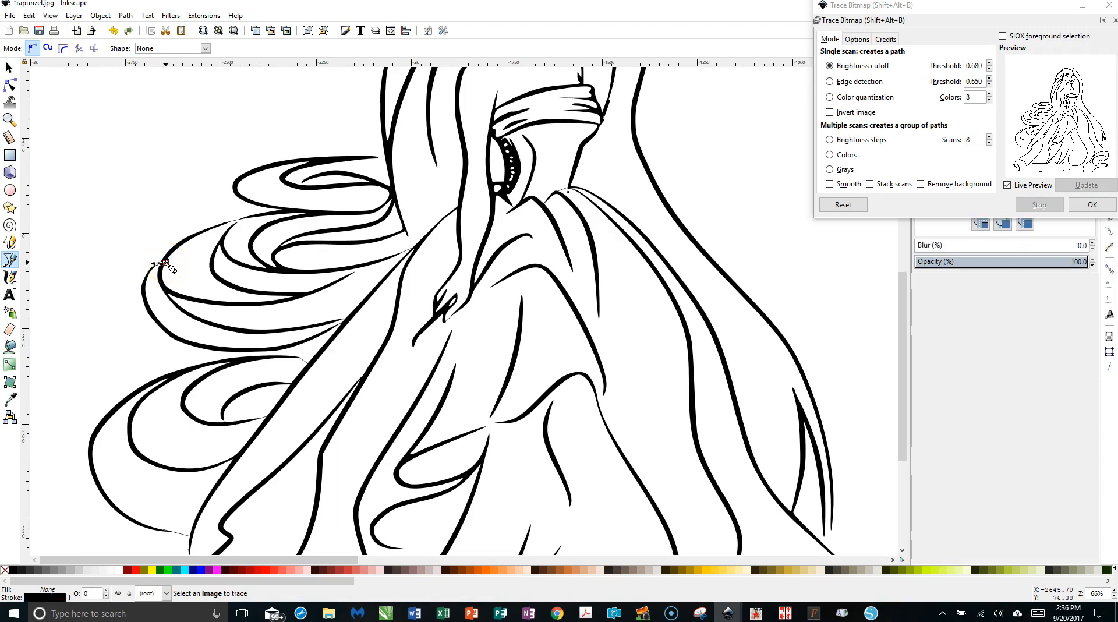
{"action": "left_click", "coordinate": [1114, 21]}
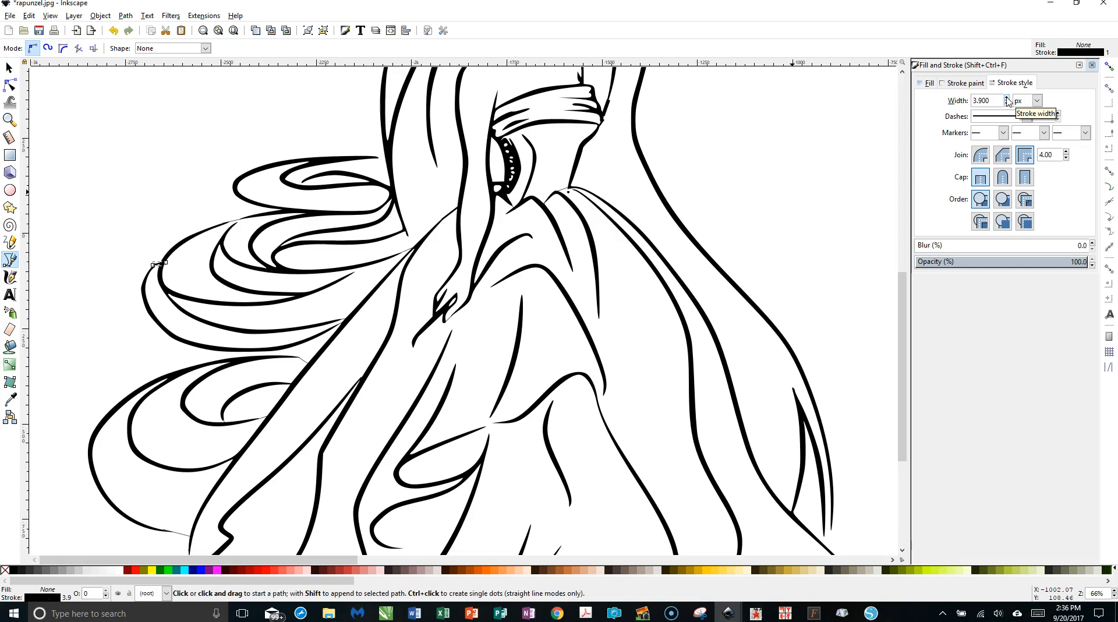
{"action": "left_click", "coordinate": [1006, 97]}
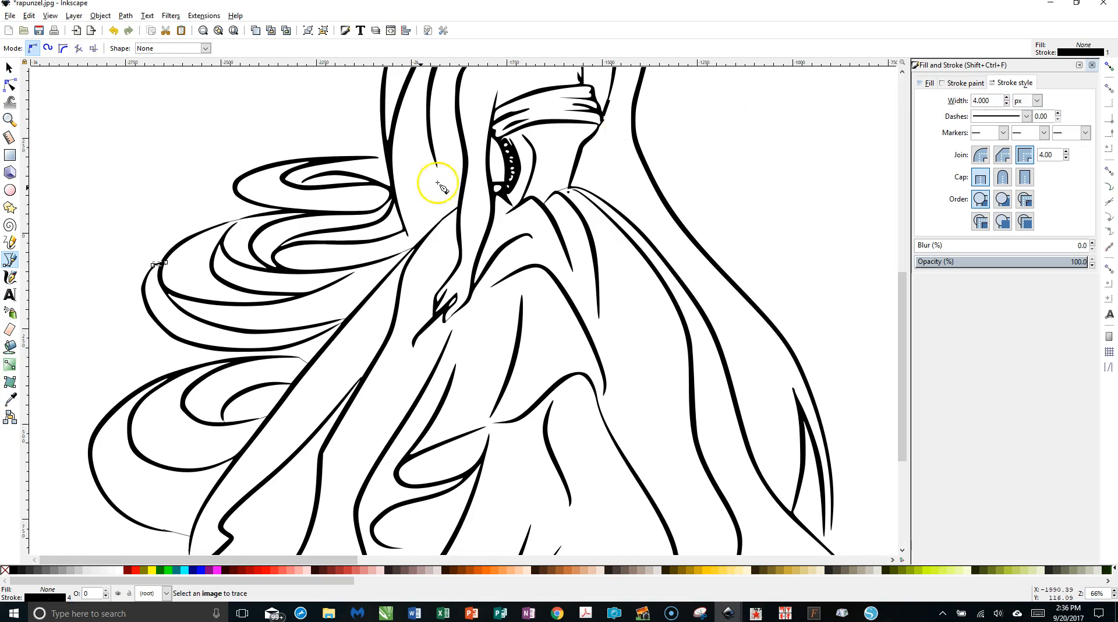
Bridge the gap on the middle curl's upper edge with an 8.2 px line and join the lower curl to the dress with a 4.2 px line
{"action": "left_click_drag", "start_coordinate": [224, 223], "coordinate": [261, 217]}
{"action": "double_click", "coordinate": [258, 216]}
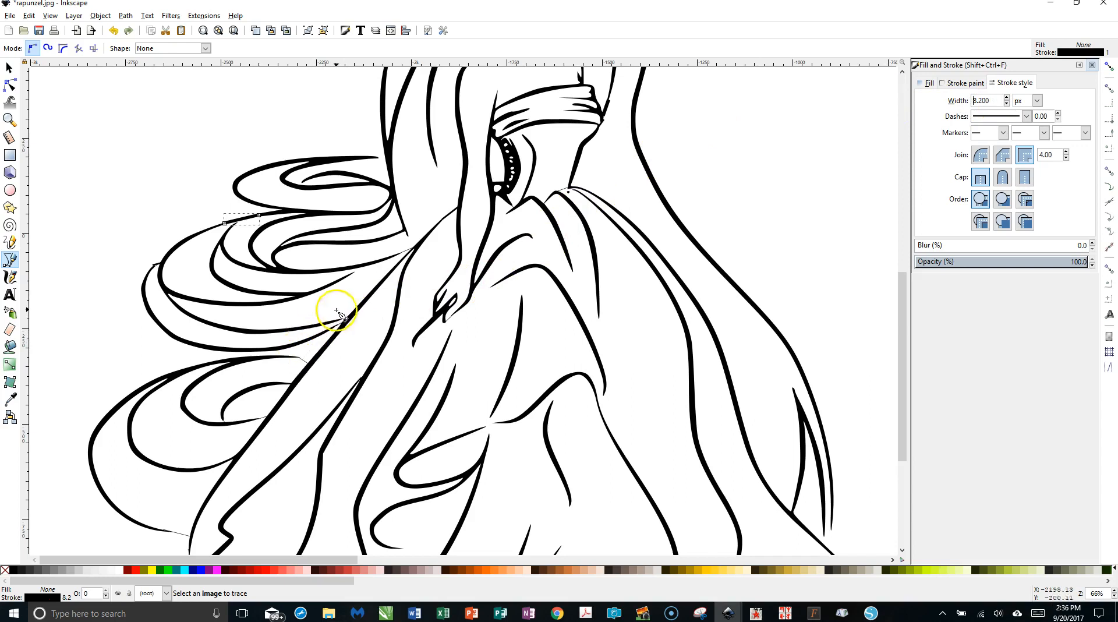
{"action": "scroll", "coordinate": [398, 247], "scroll_direction": "up", "scroll_amount": 2}
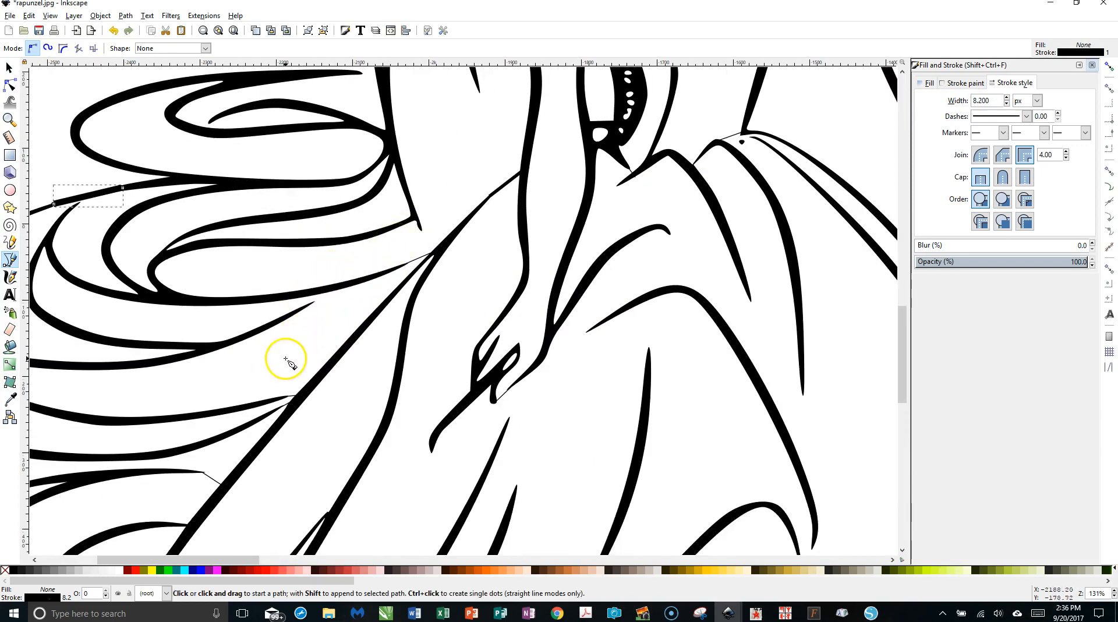
{"action": "left_click_drag", "start_coordinate": [201, 470], "coordinate": [224, 486]}
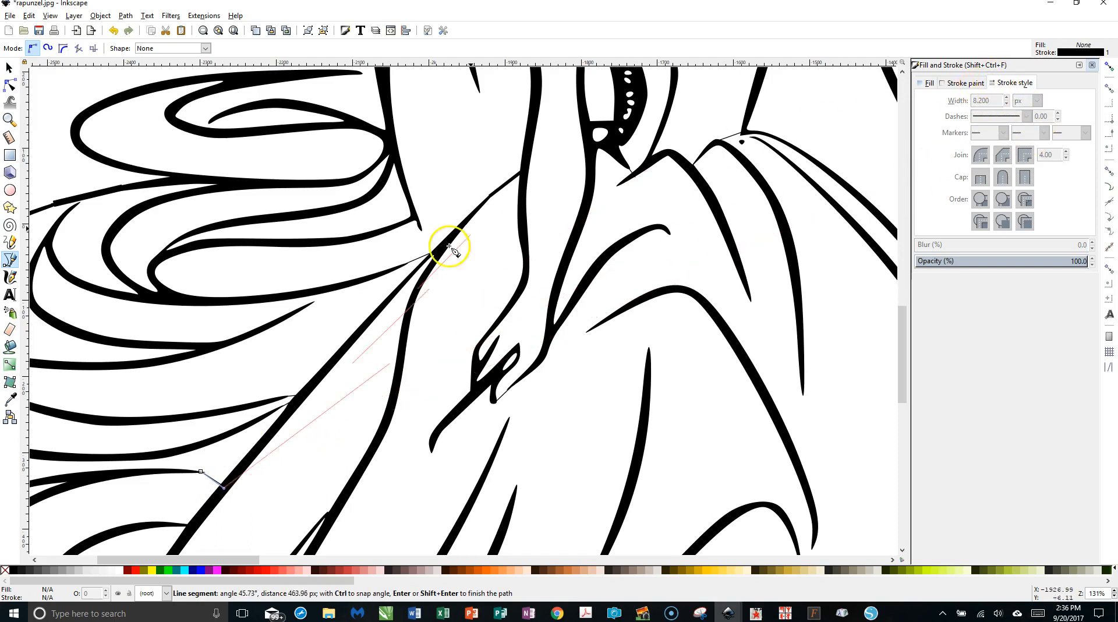
{"action": "double_click", "coordinate": [221, 486]}
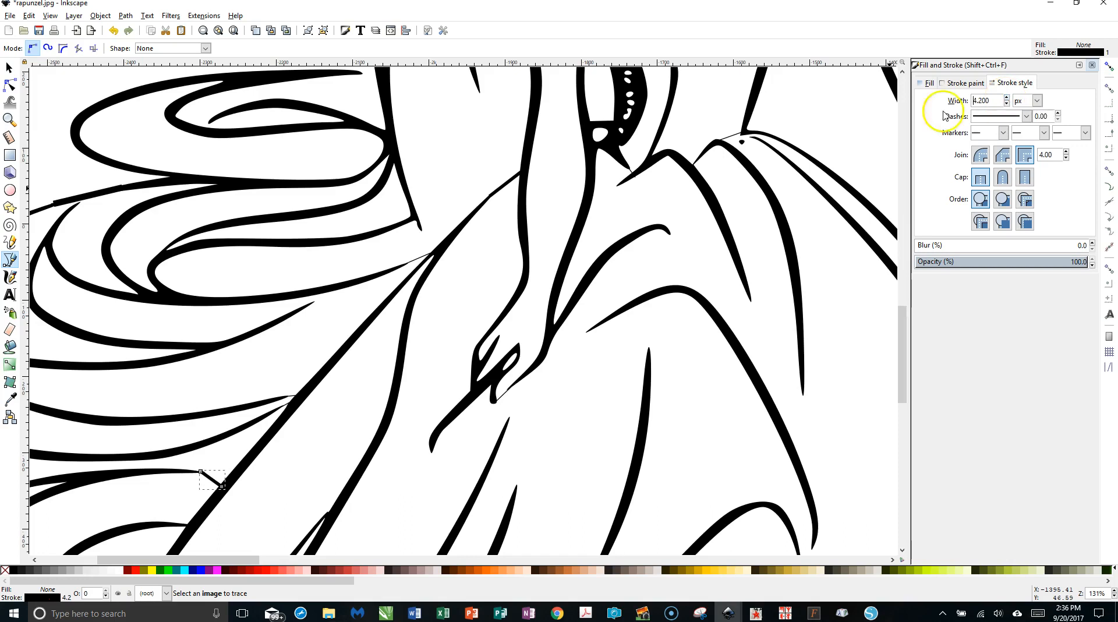
{"action": "left_click", "coordinate": [9, 67]}
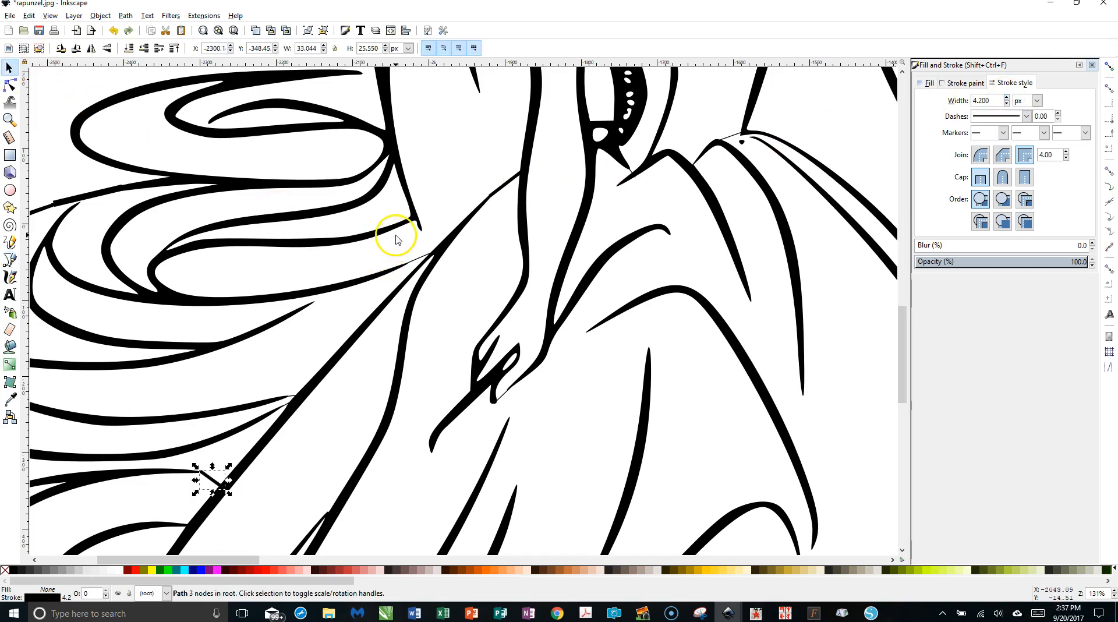
Deselect the gap line and bucket-fill the lowest outer strand of the middle hair curl with gold
{"action": "scroll", "coordinate": [489, 273], "scroll_direction": "down", "scroll_amount": 4}
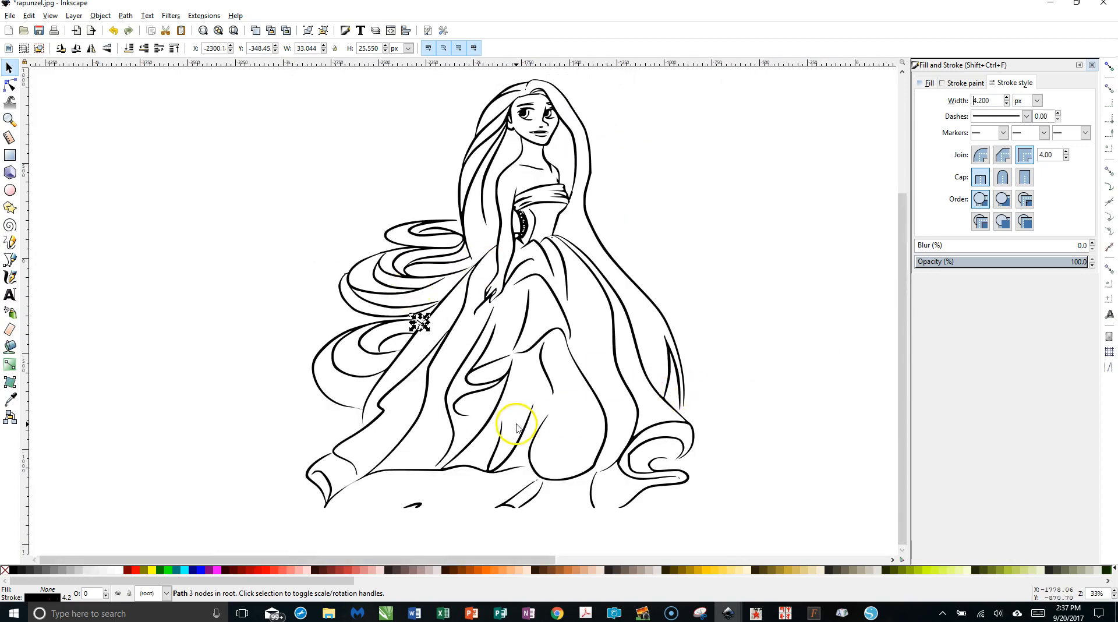
{"action": "scroll", "coordinate": [491, 246], "scroll_direction": "up", "scroll_amount": 2}
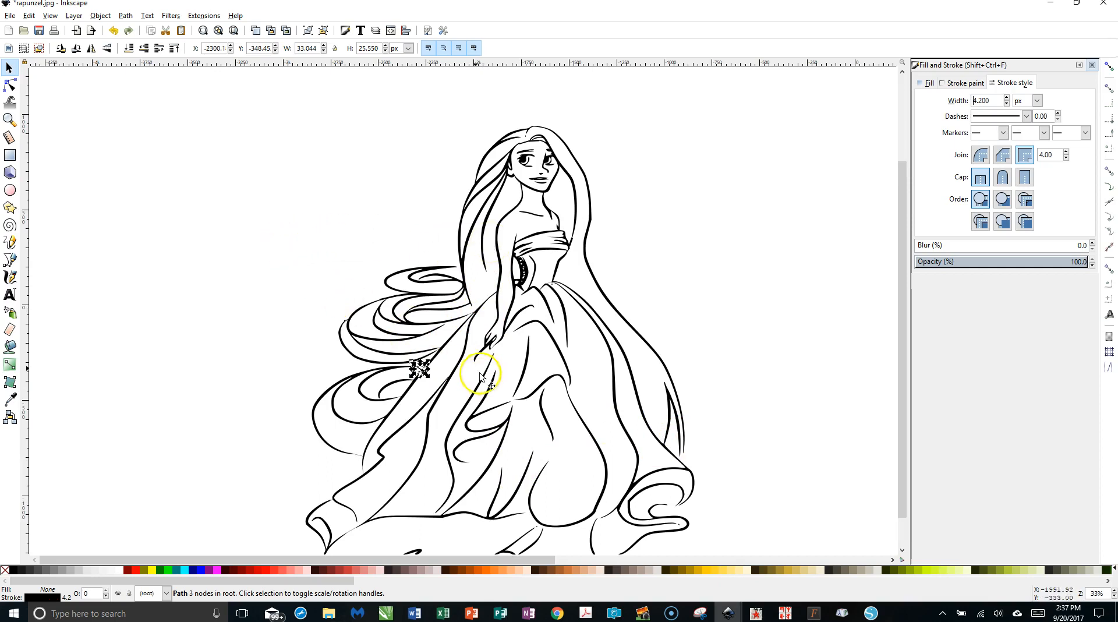
{"action": "scroll", "coordinate": [472, 366], "scroll_direction": "up", "scroll_amount": 1}
{"action": "scroll", "coordinate": [472, 365], "scroll_direction": "up", "scroll_amount": 1}
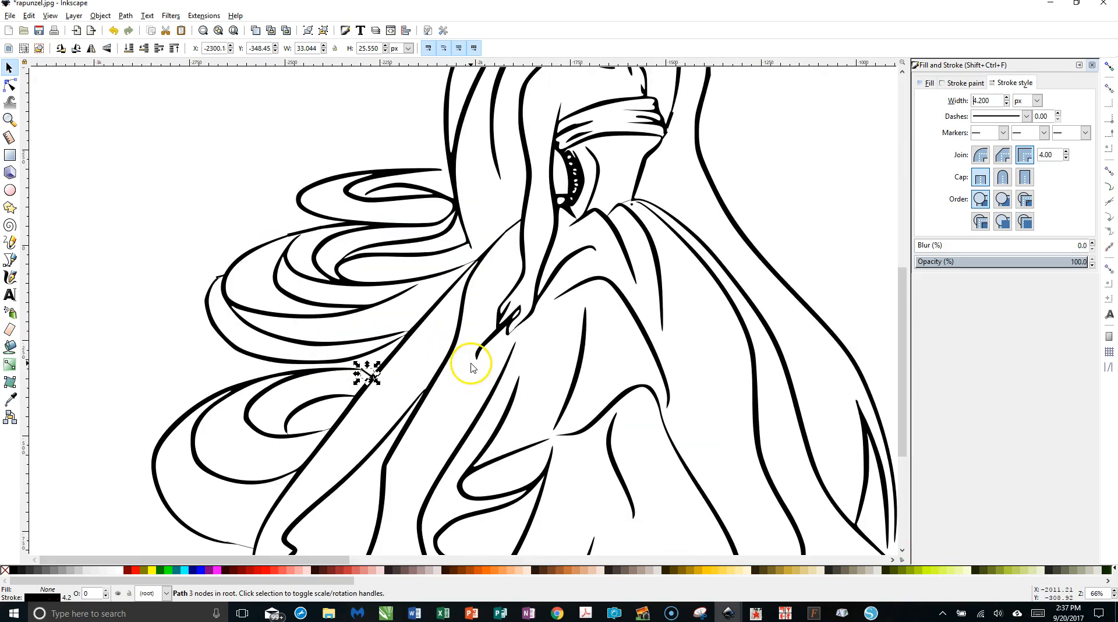
{"action": "left_click", "coordinate": [213, 159]}
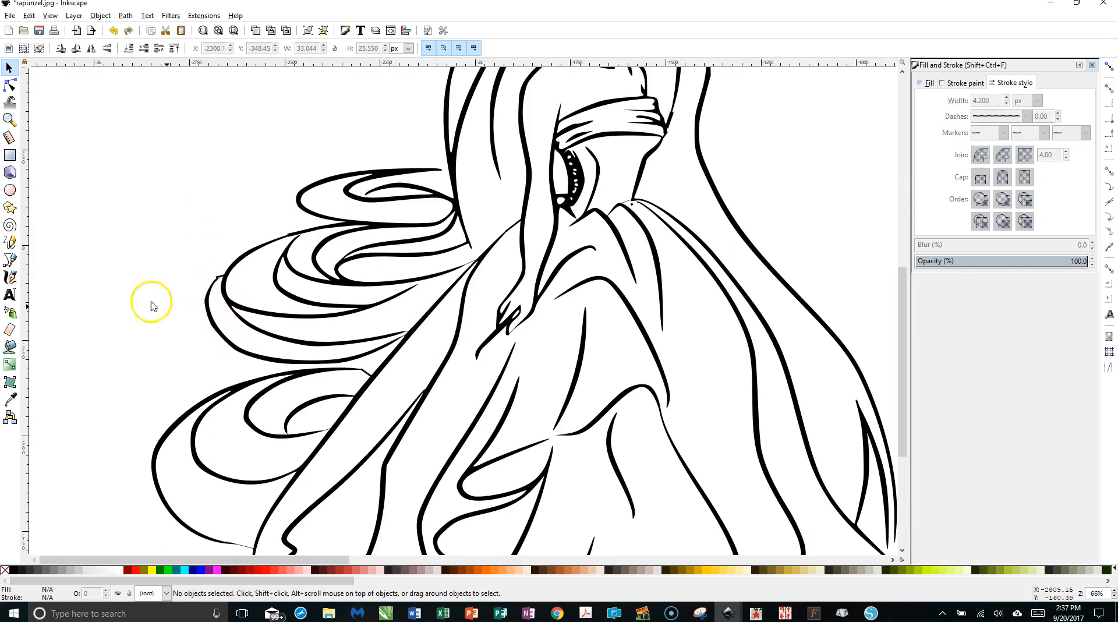
{"action": "left_click", "coordinate": [10, 347]}
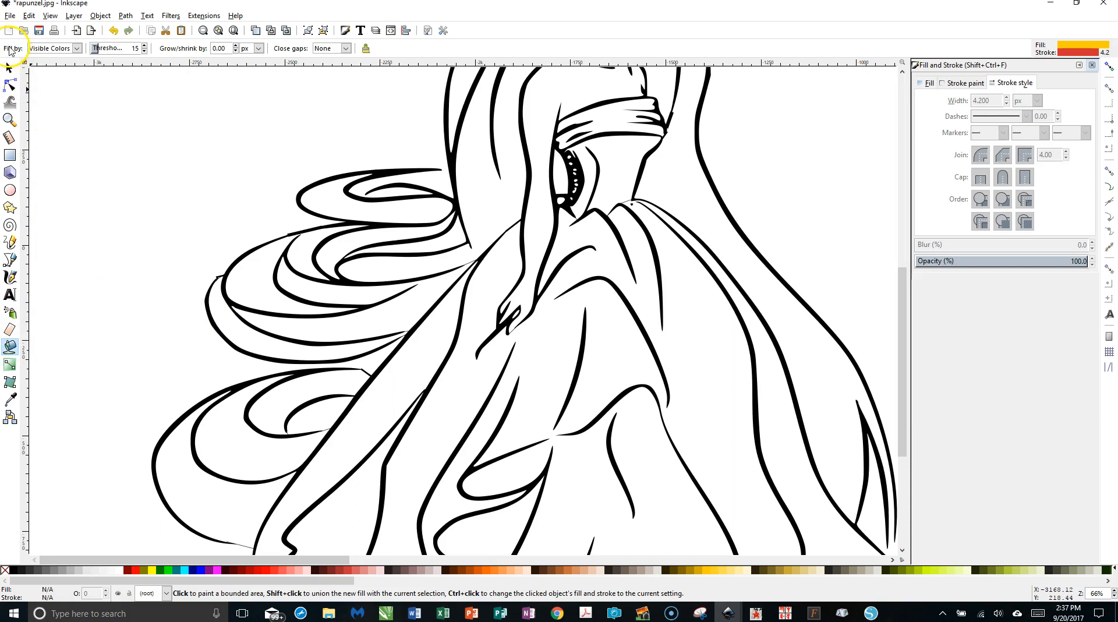
{"action": "left_click", "coordinate": [365, 49]}
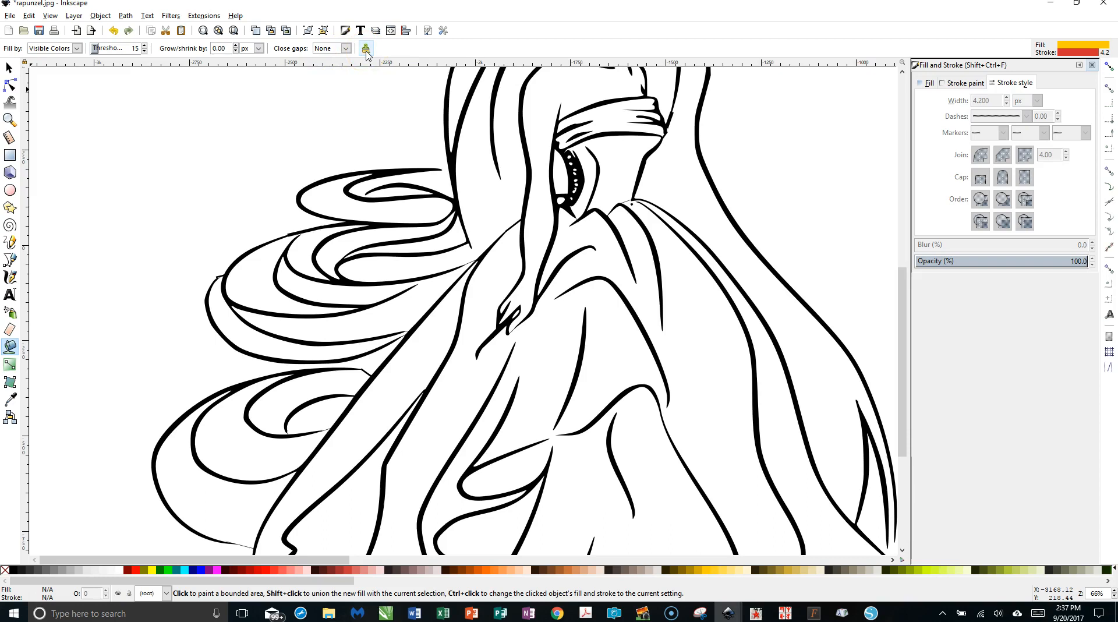
{"action": "left_click", "coordinate": [217, 289]}
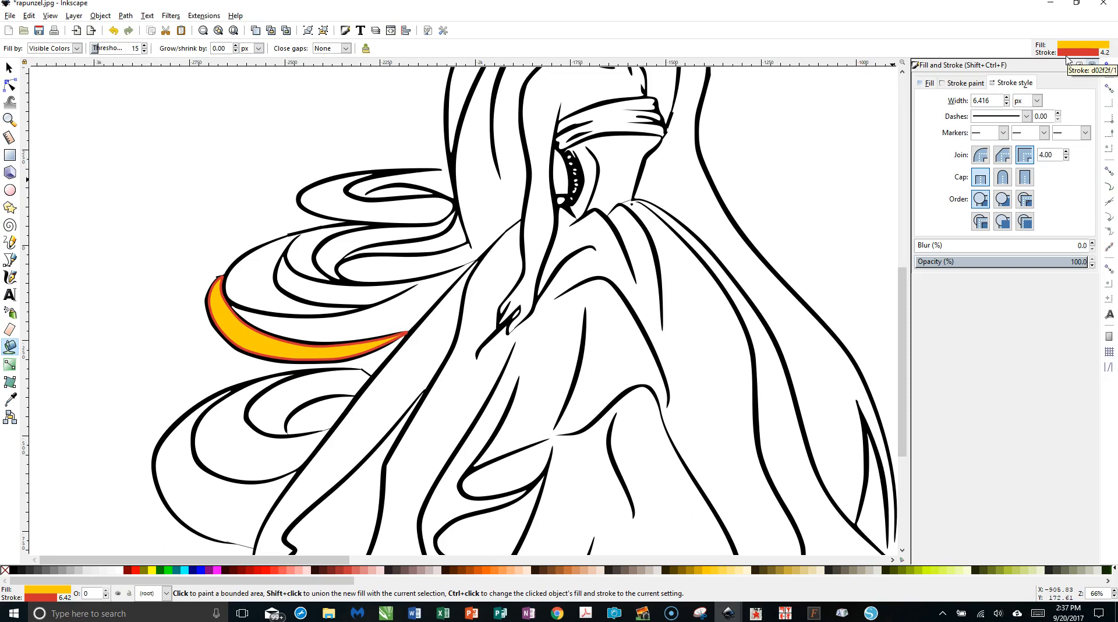
Set the stroke paint of the gold strand fill to no paint
{"action": "left_click", "coordinate": [961, 84]}
{"action": "left_click", "coordinate": [927, 102]}
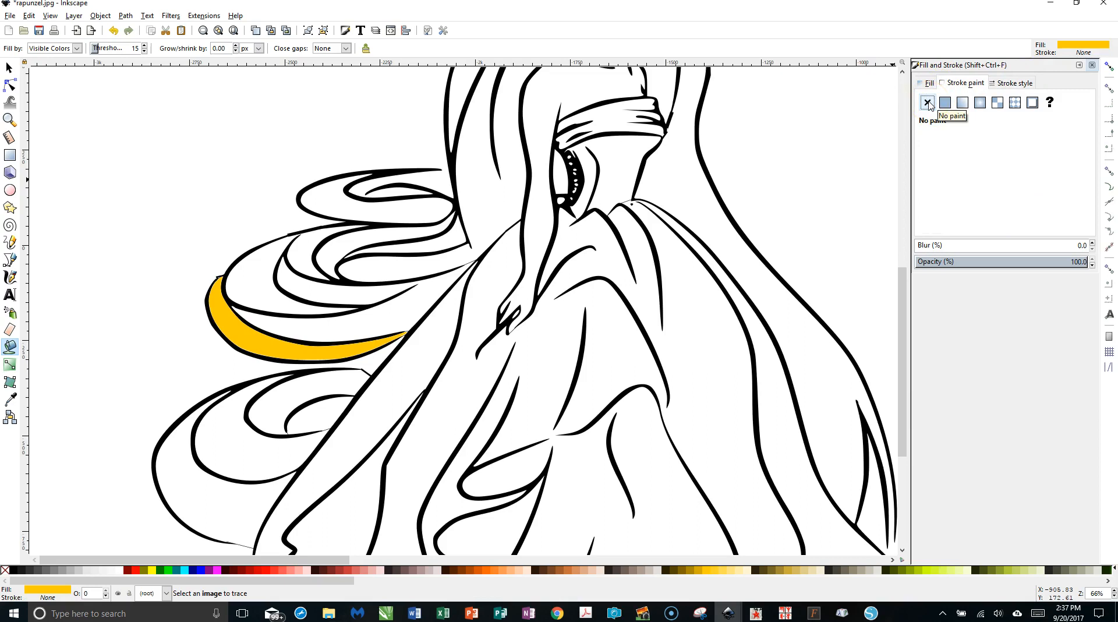
{"action": "left_click", "coordinate": [927, 106]}
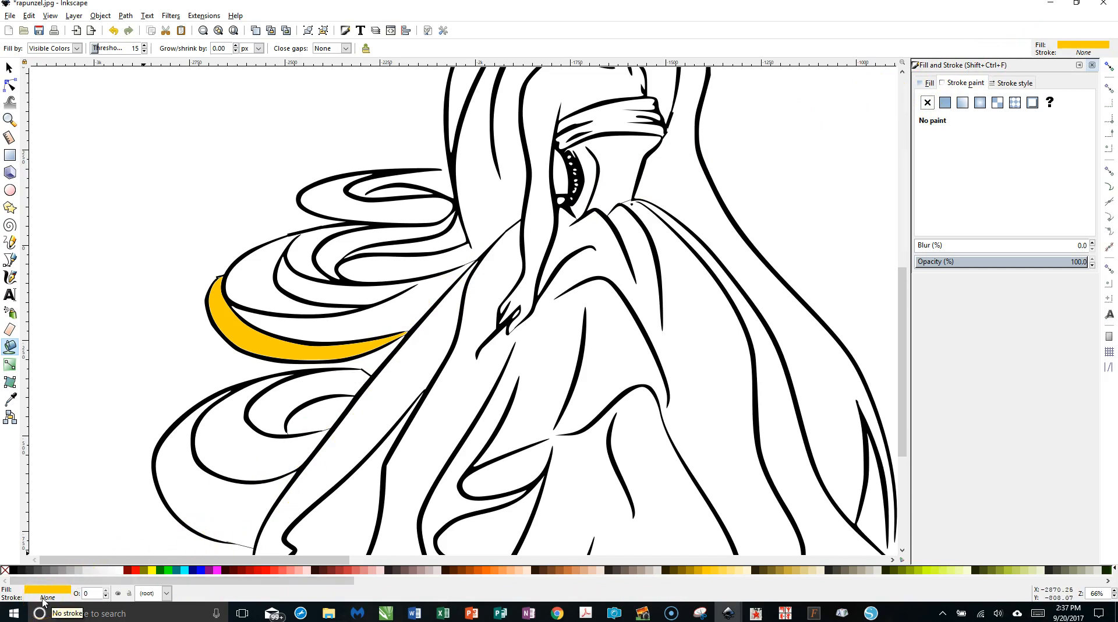
Fill more strands of the middle curl, the upper curl's outer strand and the lower curl's inner strand with gold
{"action": "left_click", "coordinate": [267, 256]}
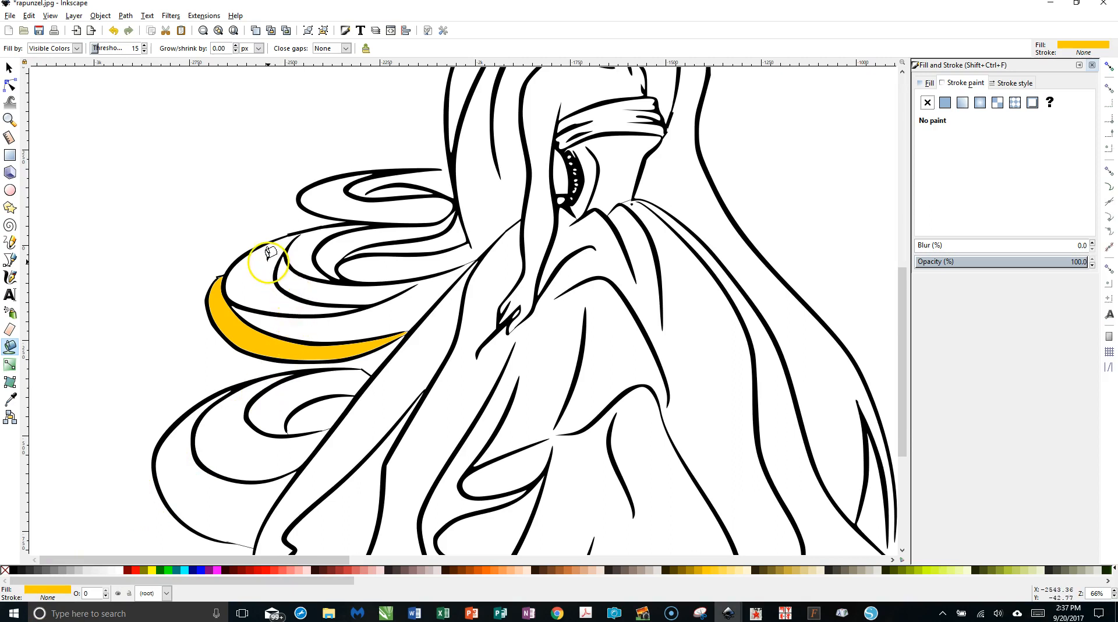
{"action": "left_click", "coordinate": [354, 187]}
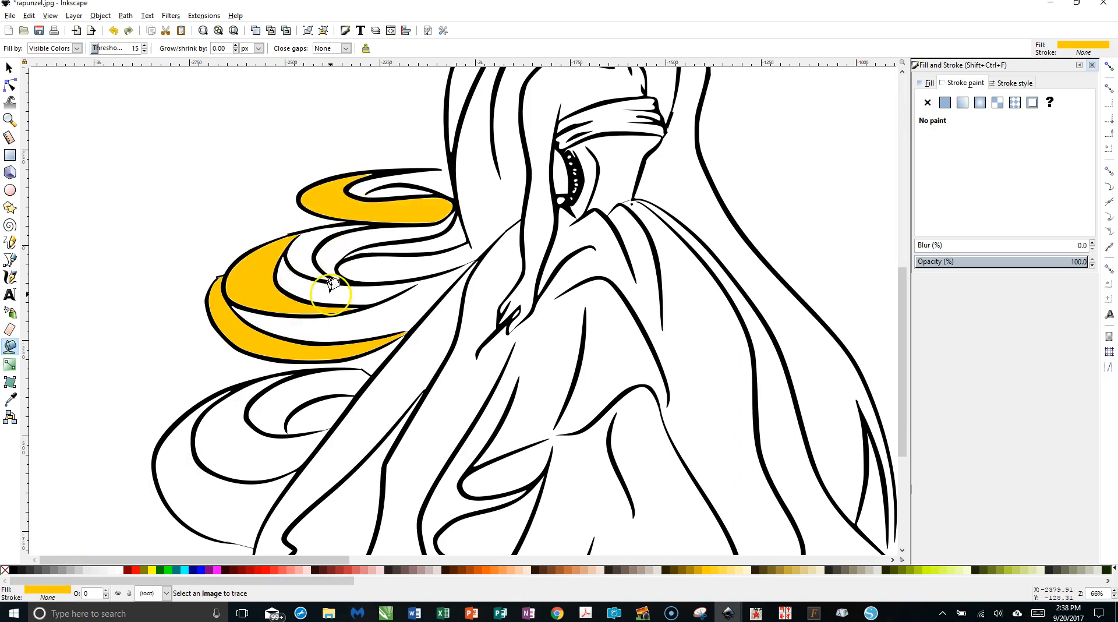
{"action": "left_click", "coordinate": [394, 303]}
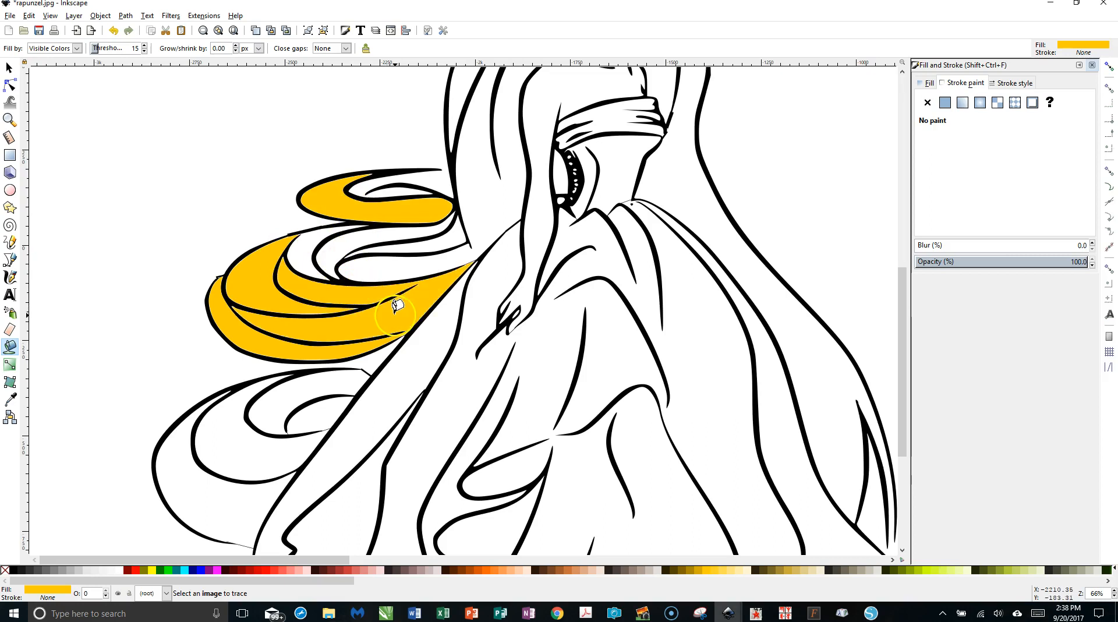
{"action": "left_click", "coordinate": [280, 417]}
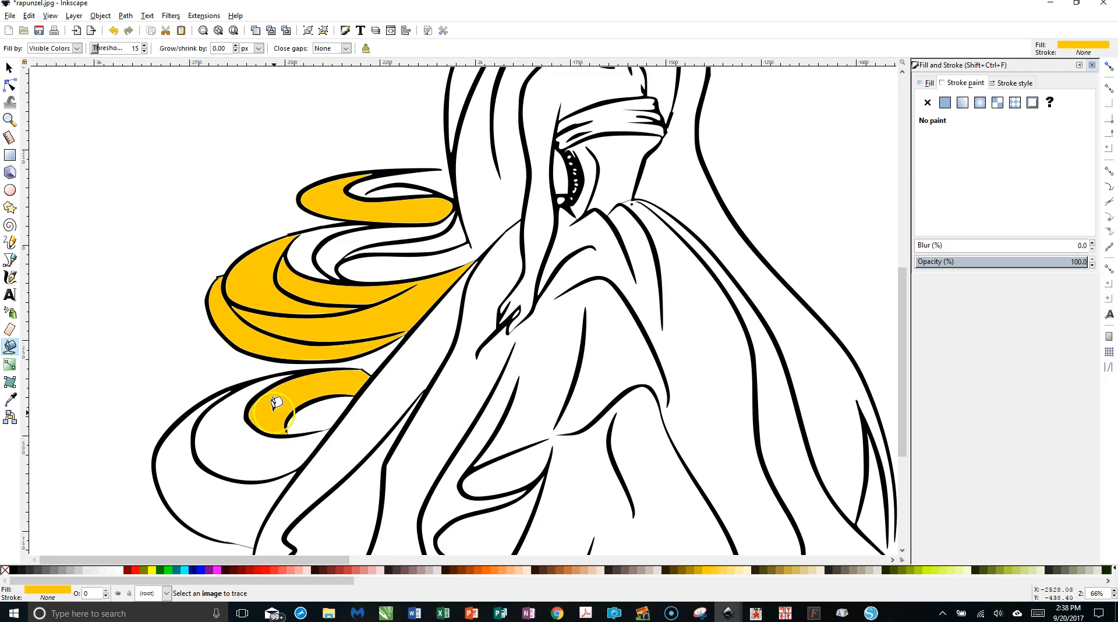
Bucket-fill the lower curl's middle strand and its outermost strand with gold, closing the Fill and Stroke settings
{"action": "scroll", "coordinate": [281, 417], "scroll_direction": "up", "scroll_amount": 3, "text": "ctrl"}
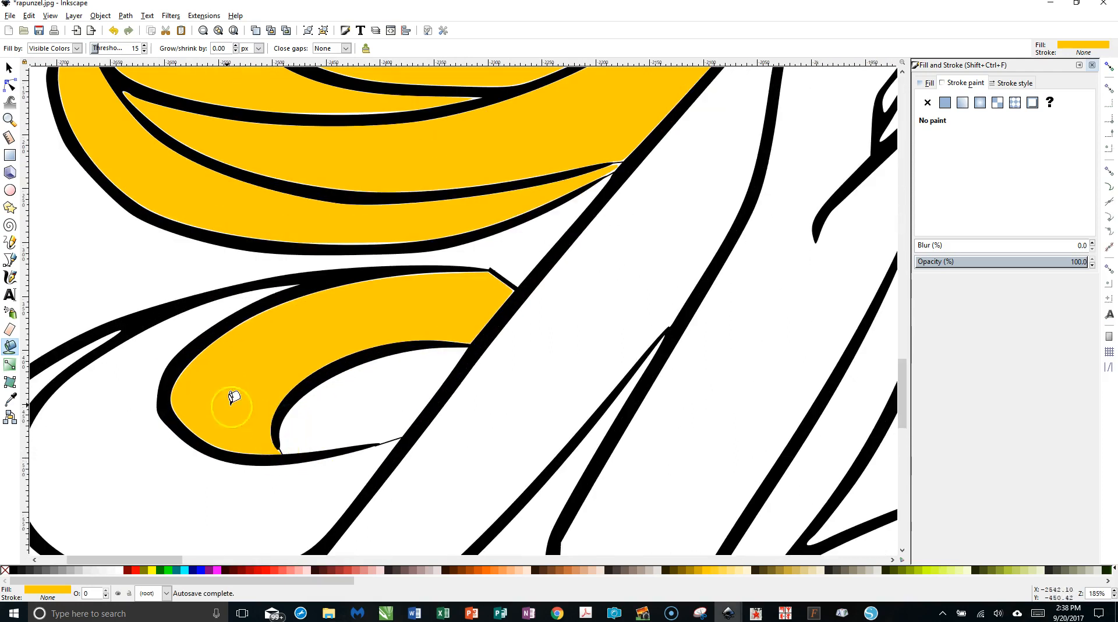
{"action": "left_click", "coordinate": [117, 387]}
{"action": "scroll", "coordinate": [194, 380], "scroll_direction": "down", "scroll_amount": 2}
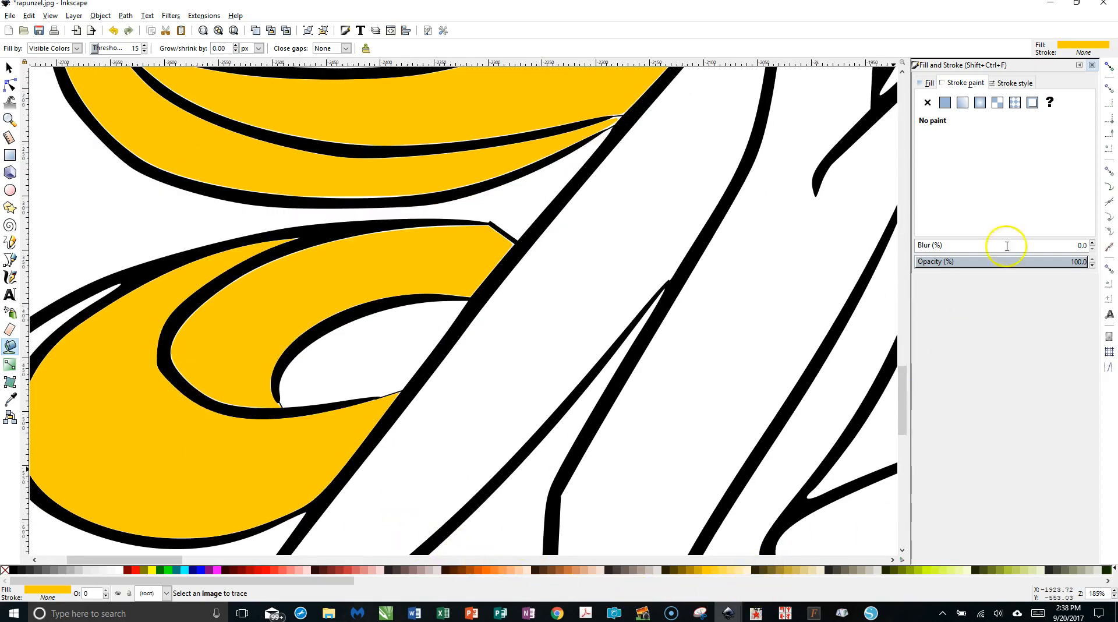
{"action": "left_click", "coordinate": [1092, 65]}
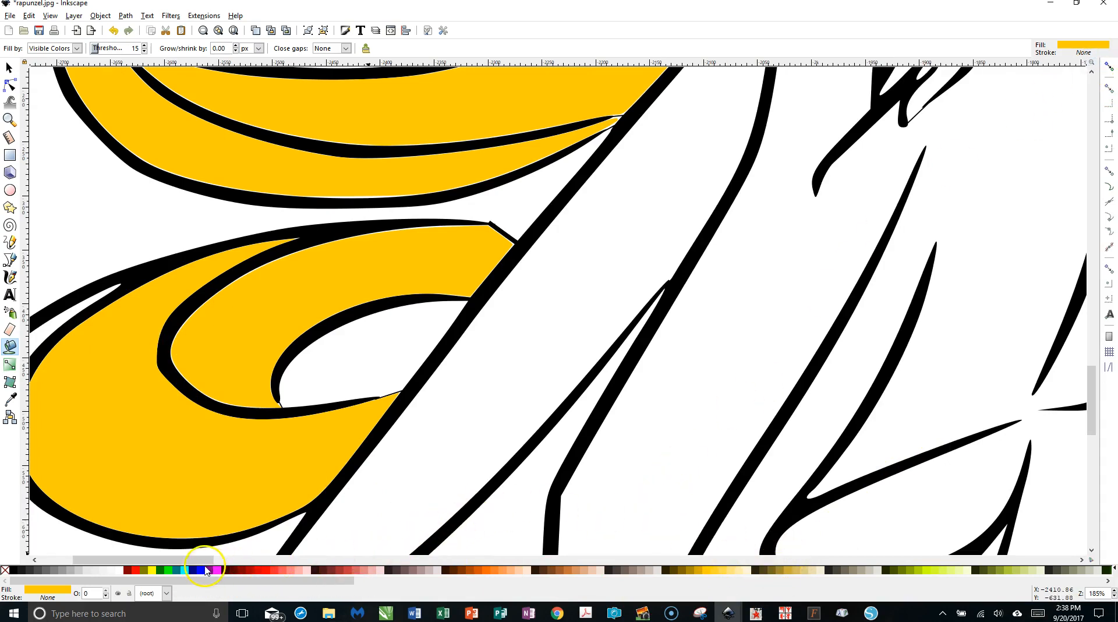
{"action": "left_click_drag", "start_coordinate": [199, 559], "coordinate": [150, 567]}
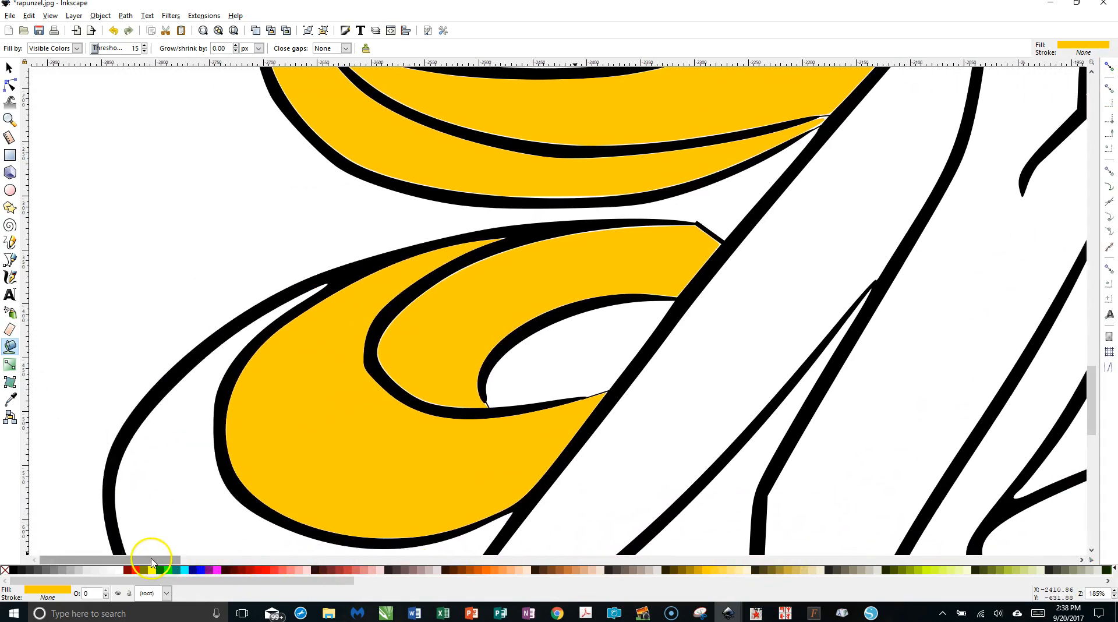
{"action": "scroll", "coordinate": [260, 373], "scroll_direction": "down", "scroll_amount": 6}
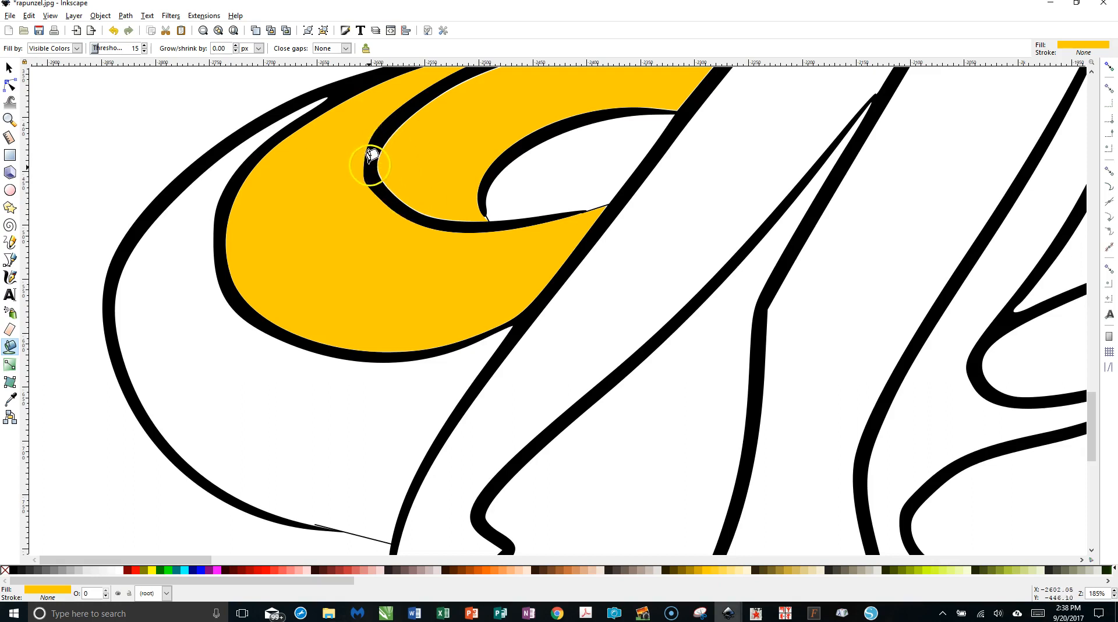
{"action": "left_click", "coordinate": [179, 229]}
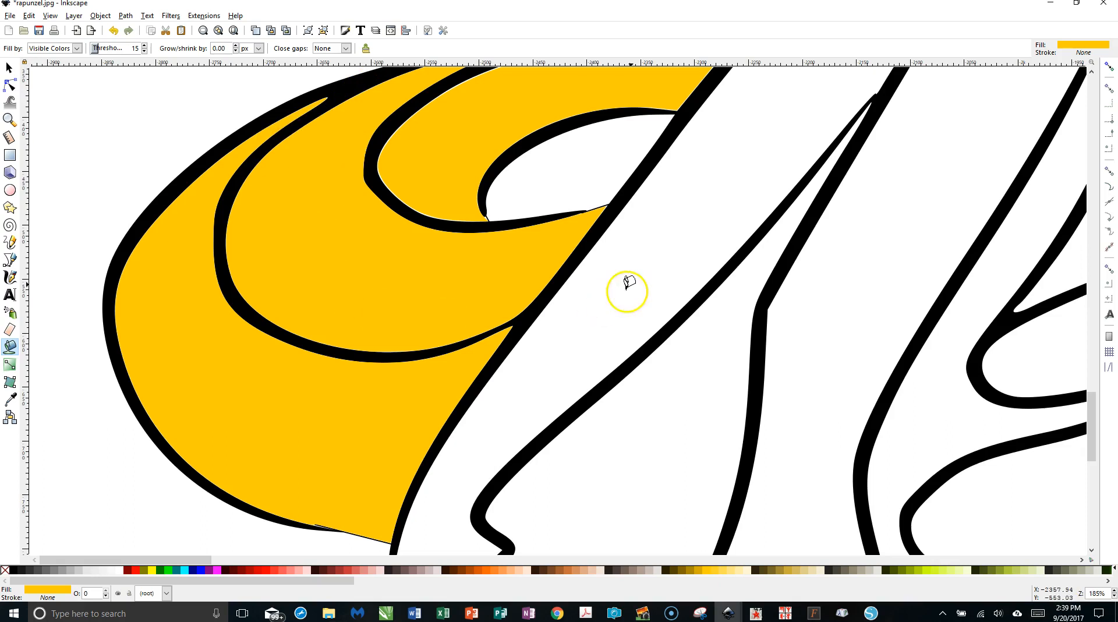
{"action": "scroll", "coordinate": [639, 262], "scroll_direction": "up", "scroll_amount": 3}
{"action": "scroll", "coordinate": [639, 262], "scroll_direction": "up", "scroll_amount": 20}
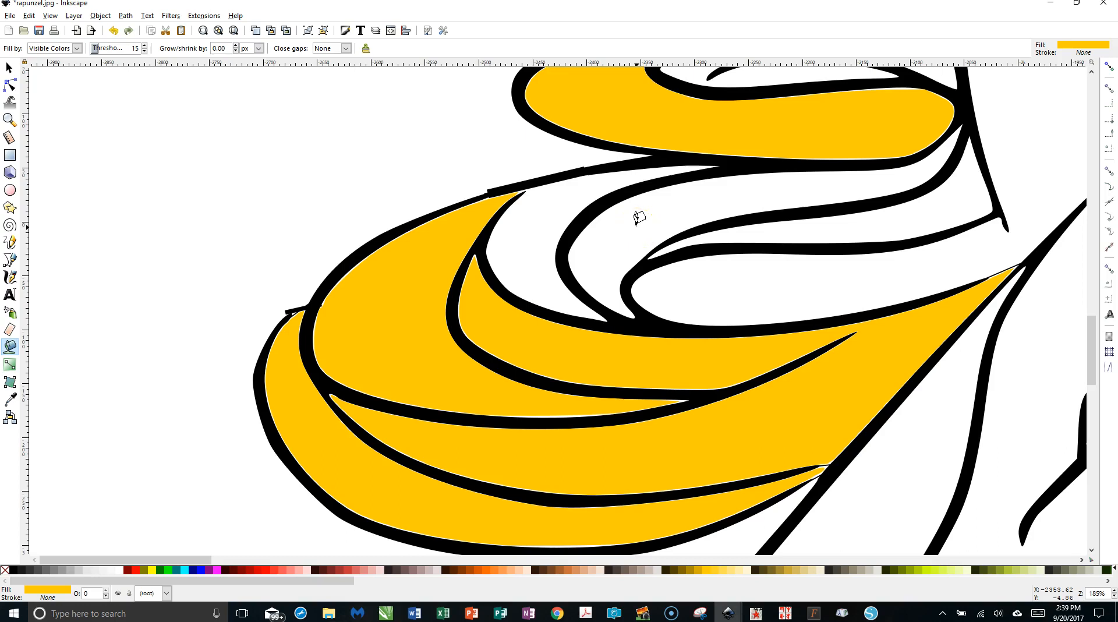
{"action": "left_click", "coordinate": [638, 217]}
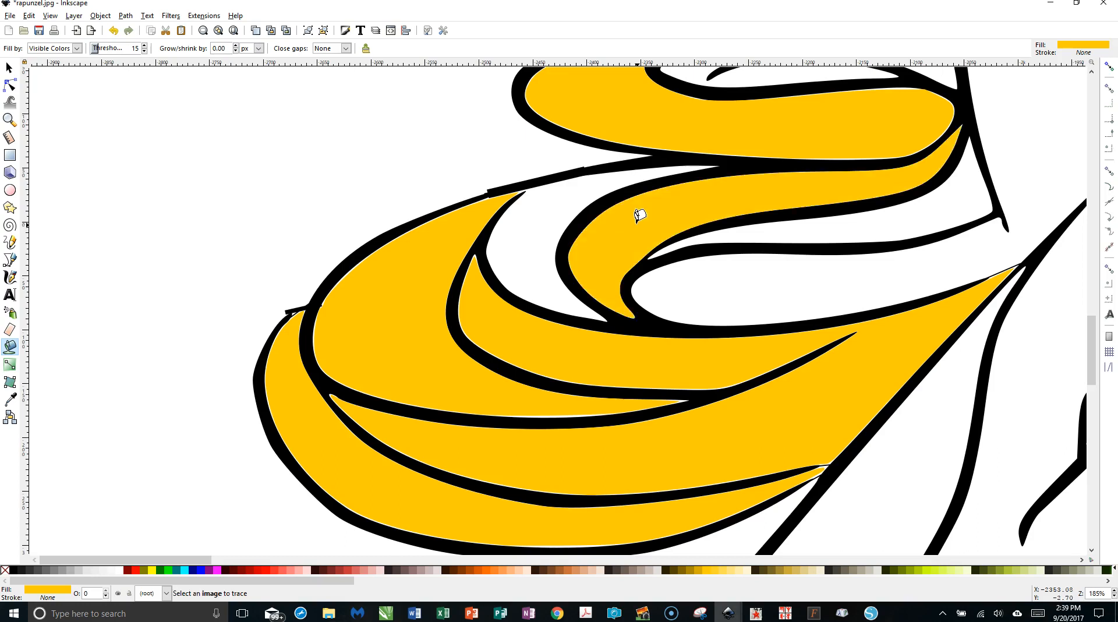
{"action": "scroll", "coordinate": [638, 215], "scroll_direction": "up", "scroll_amount": 3}
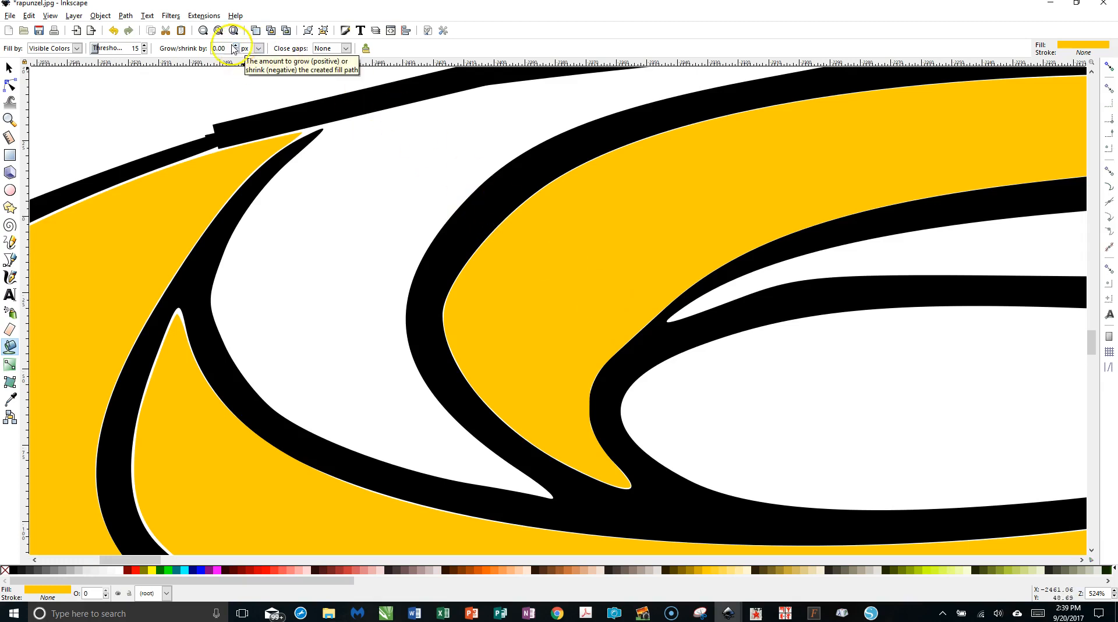
{"action": "left_click", "coordinate": [167, 32]}
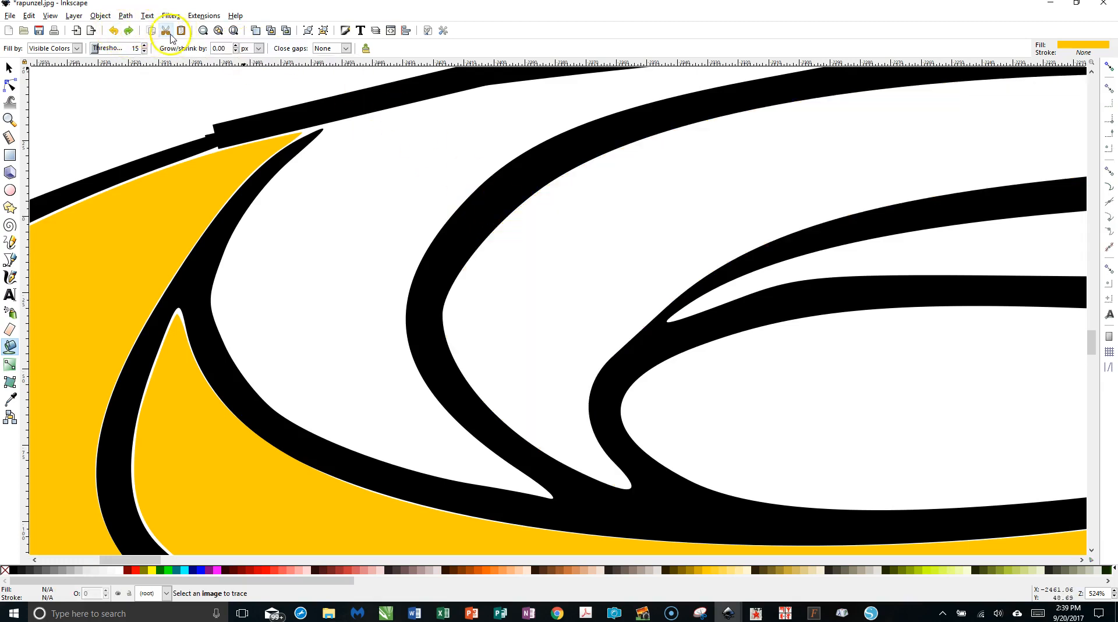
Set the bucket fill to grow by 0.20 px and fill the middle curl's two upper inner strands with gold
{"action": "left_click", "coordinate": [236, 45]}
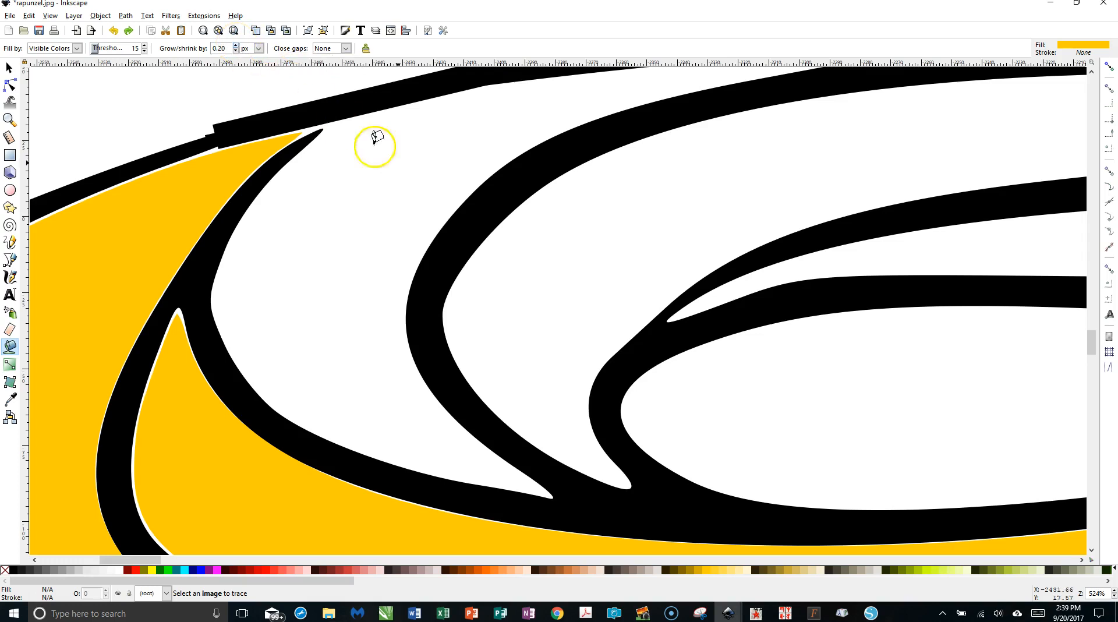
{"action": "left_click", "coordinate": [527, 239]}
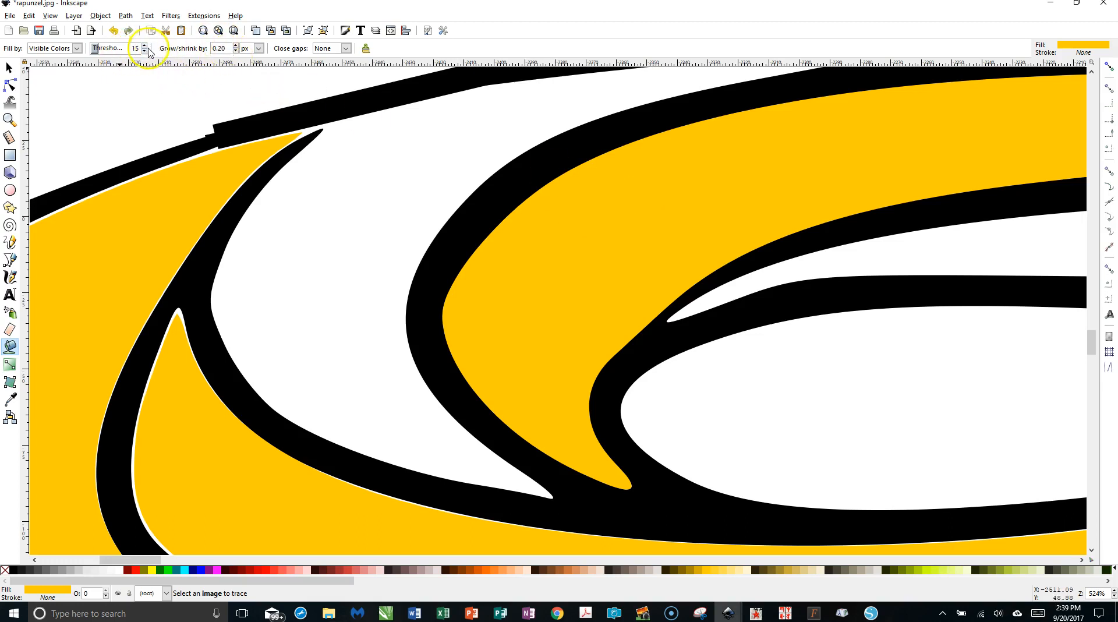
{"action": "left_click", "coordinate": [327, 198]}
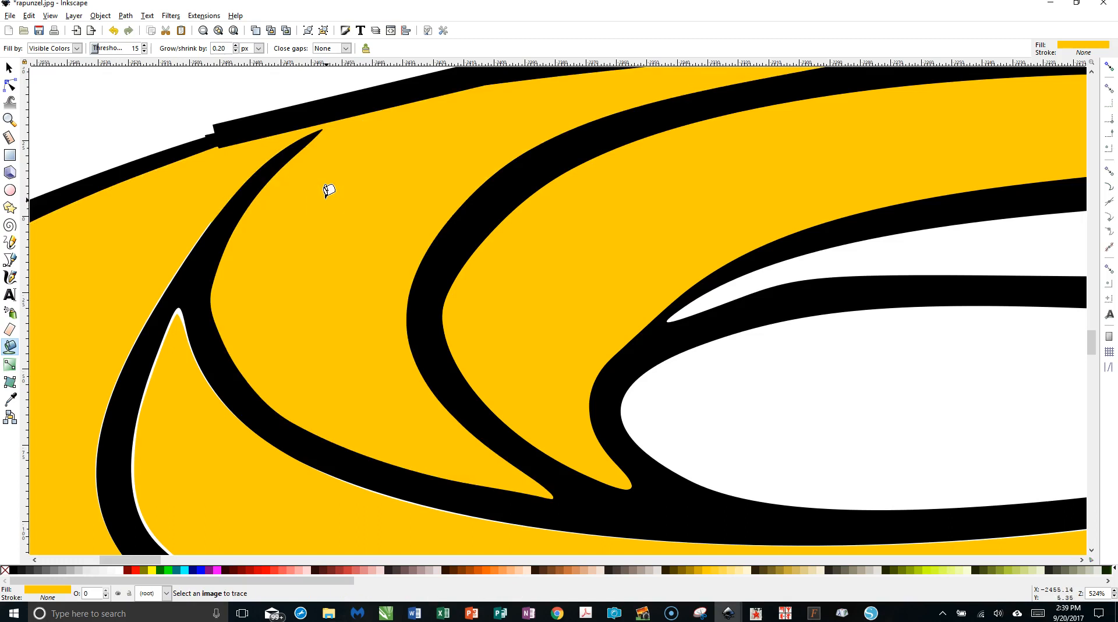
{"action": "scroll", "coordinate": [327, 187], "scroll_direction": "down", "scroll_amount": 6}
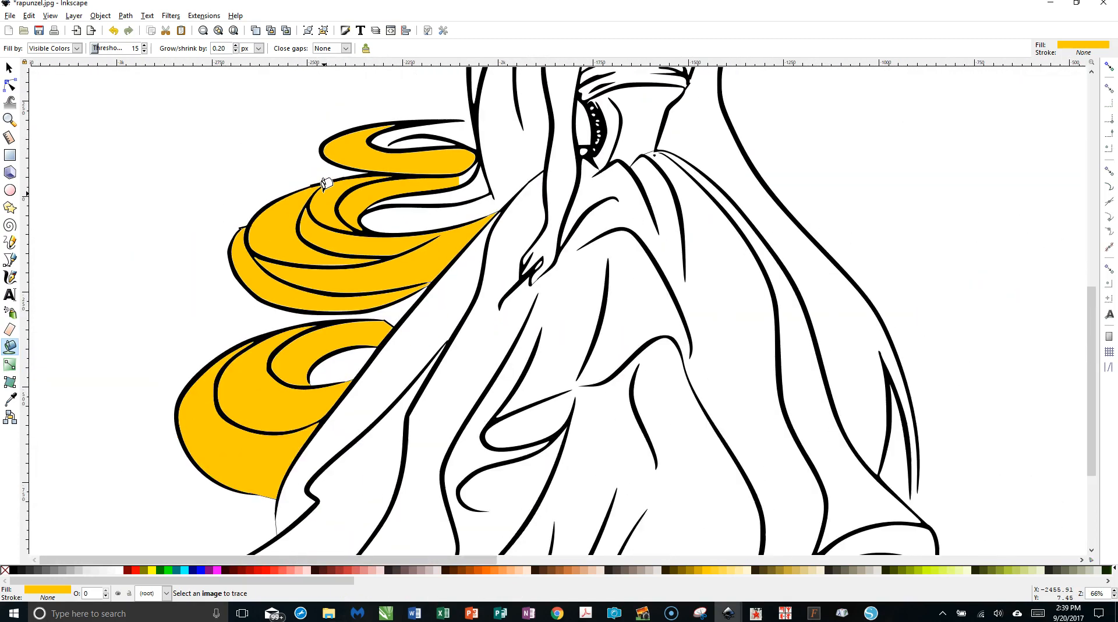
{"action": "left_click", "coordinate": [304, 203]}
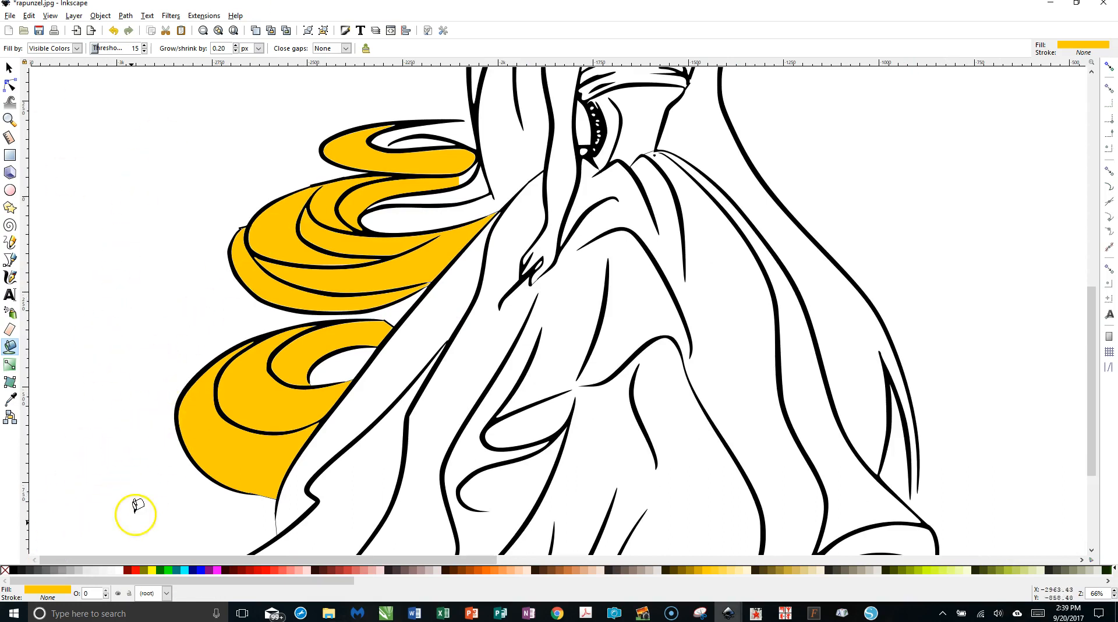
Open the Fill and Stroke settings for the latest gold fill
{"action": "left_click", "coordinate": [28, 599]}
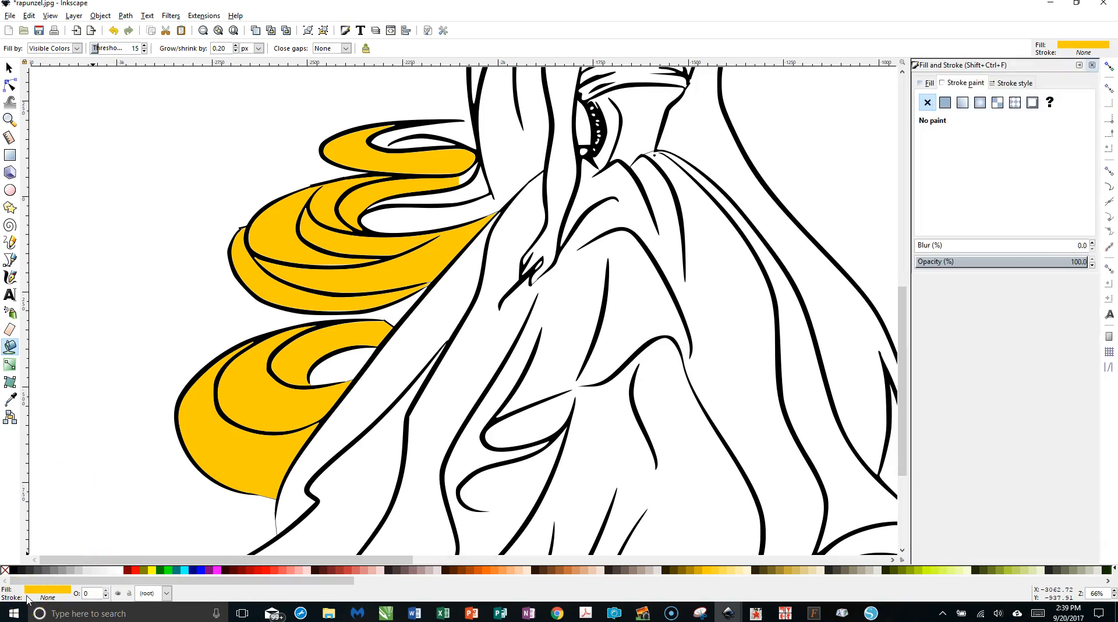